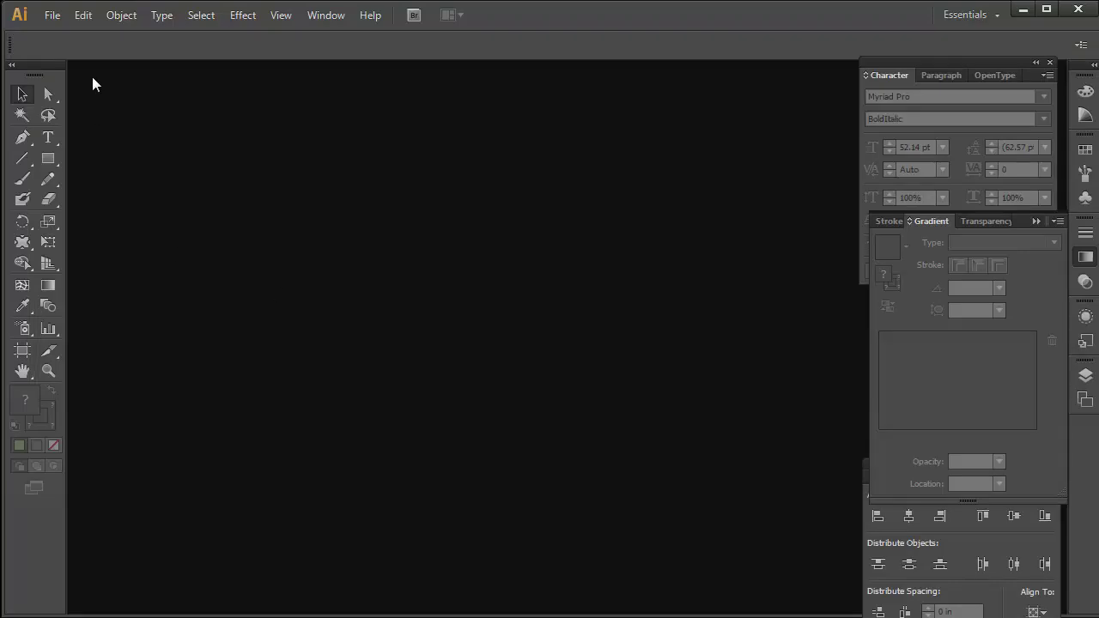
Create a new document 17 in wide by 22 in tall.
{"action": "left_click", "coordinate": [55, 15]}
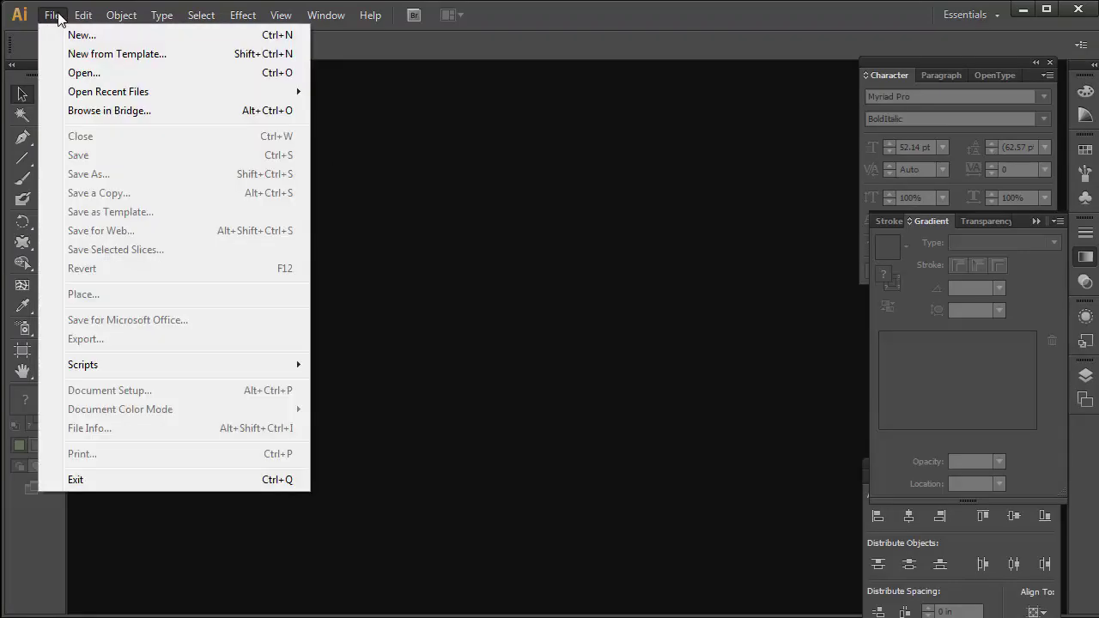
{"action": "left_click", "coordinate": [77, 36]}
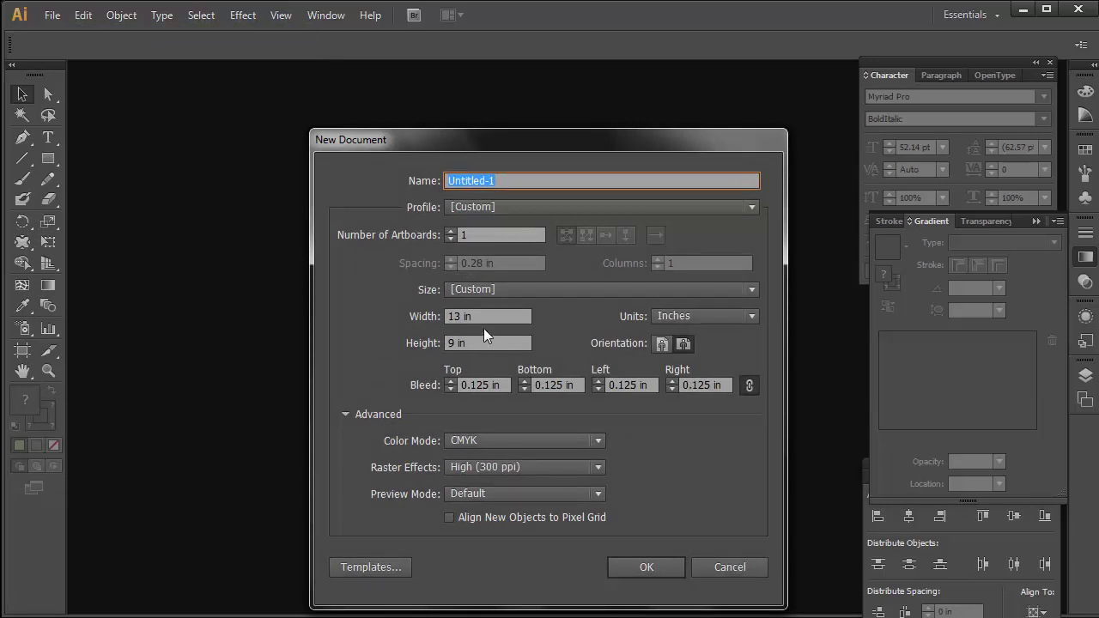
{"action": "left_click_drag", "start_coordinate": [490, 316], "coordinate": [415, 320]}
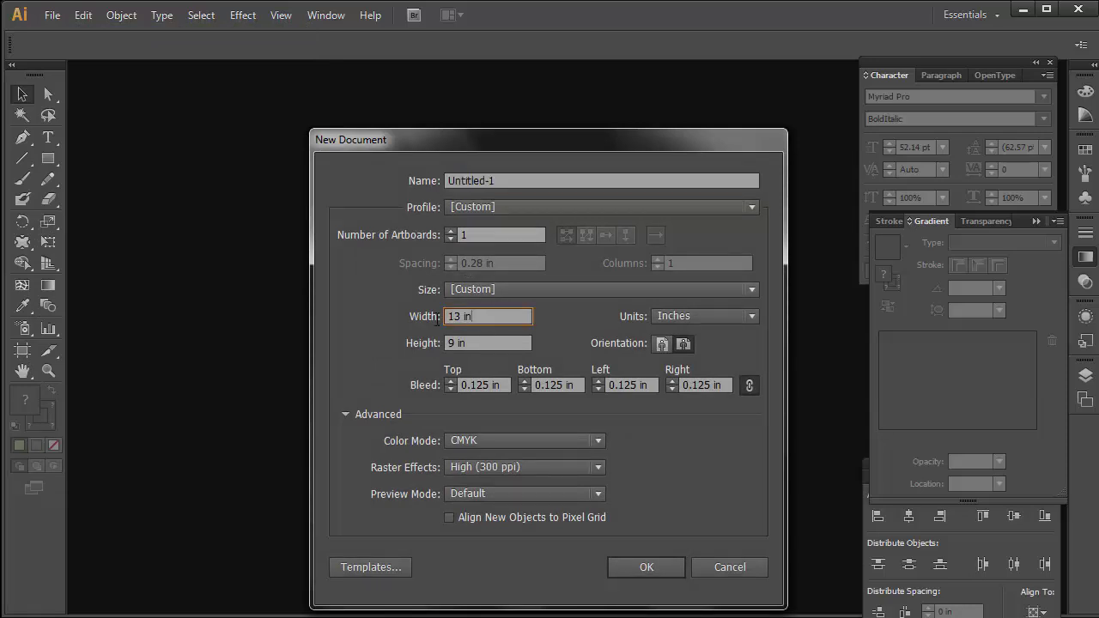
{"action": "type", "text": "1"}
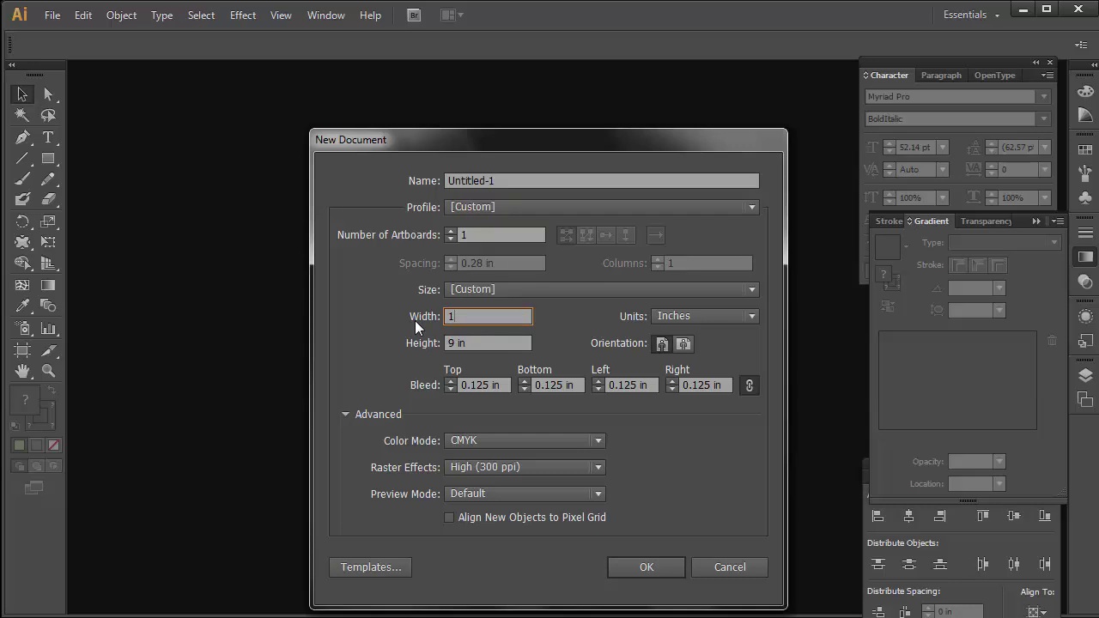
{"action": "type", "text": "7"}
{"action": "key", "text": "Tab"}
{"action": "type", "text": "22"}
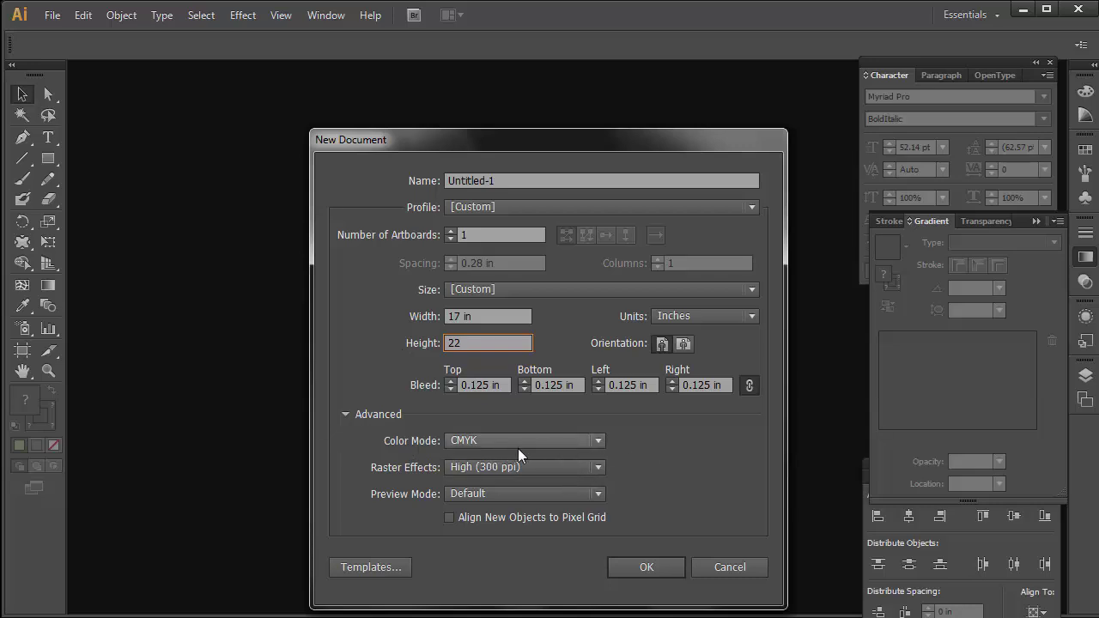
{"action": "left_click", "coordinate": [646, 567]}
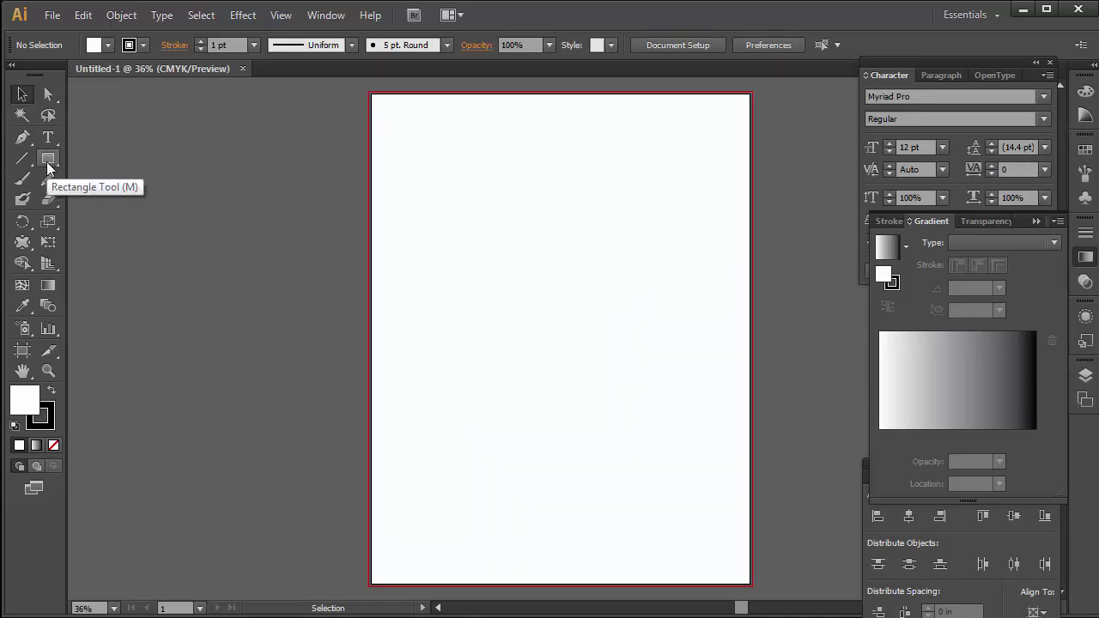
Draw a rectangle covering the whole page and reselect it.
{"action": "left_click", "coordinate": [49, 160]}
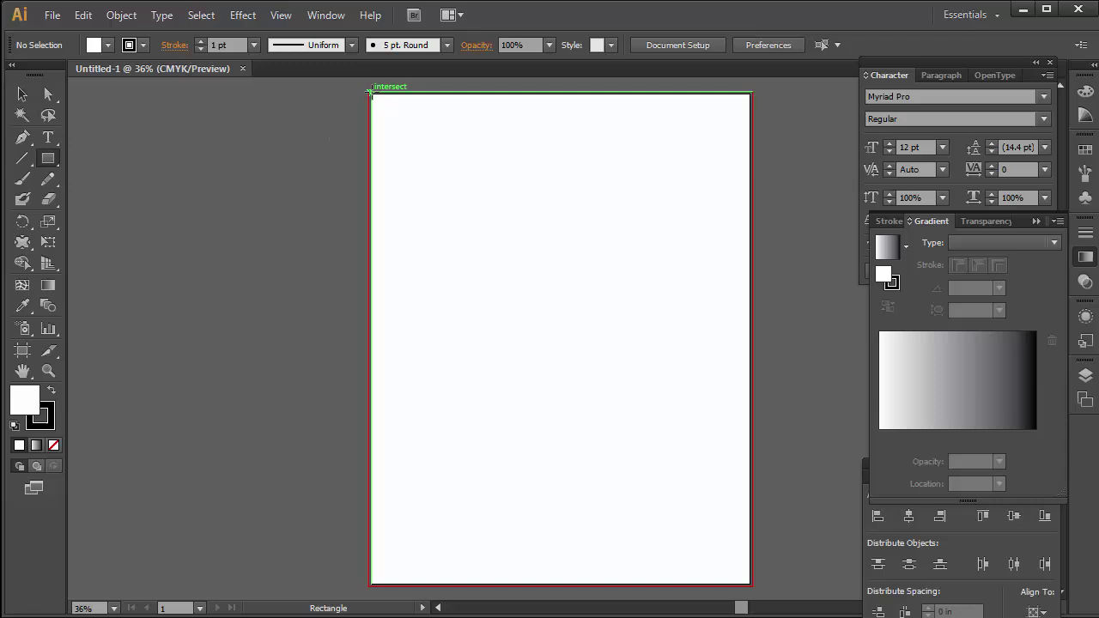
{"action": "left_click_drag", "start_coordinate": [369, 88], "coordinate": [747, 510]}
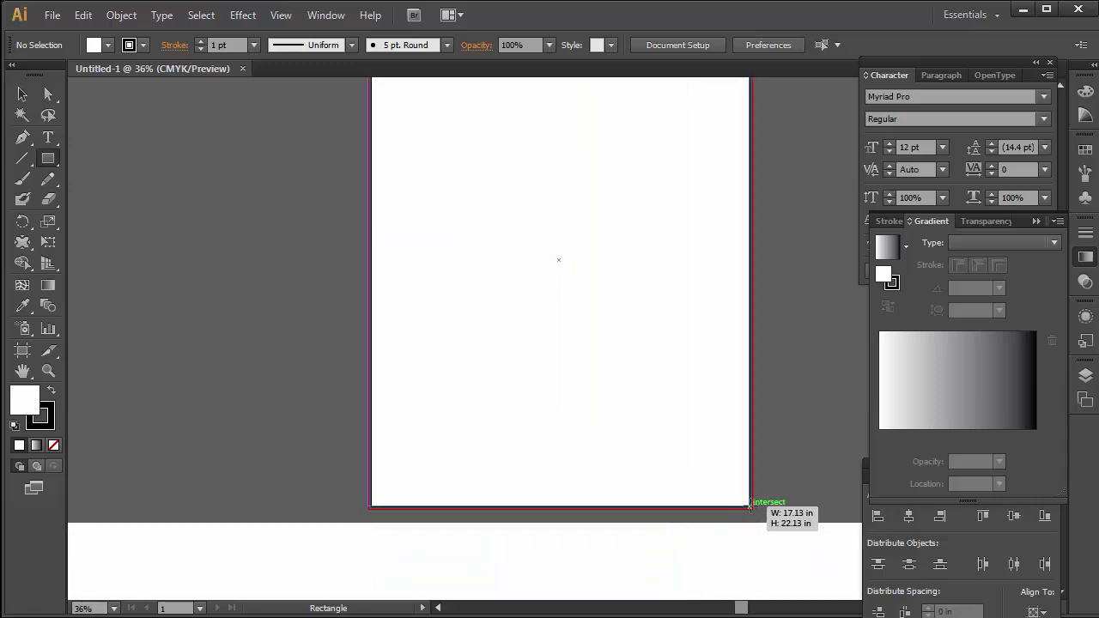
{"action": "left_click_drag", "start_coordinate": [747, 509], "coordinate": [749, 507]}
{"action": "left_click", "coordinate": [22, 93]}
{"action": "mouse_move", "coordinate": [579, 185]}
{"action": "left_mouse_down"}
{"action": "mouse_move", "coordinate": [478, 313]}
{"action": "mouse_move", "coordinate": [474, 270]}
{"action": "left_mouse_up"}
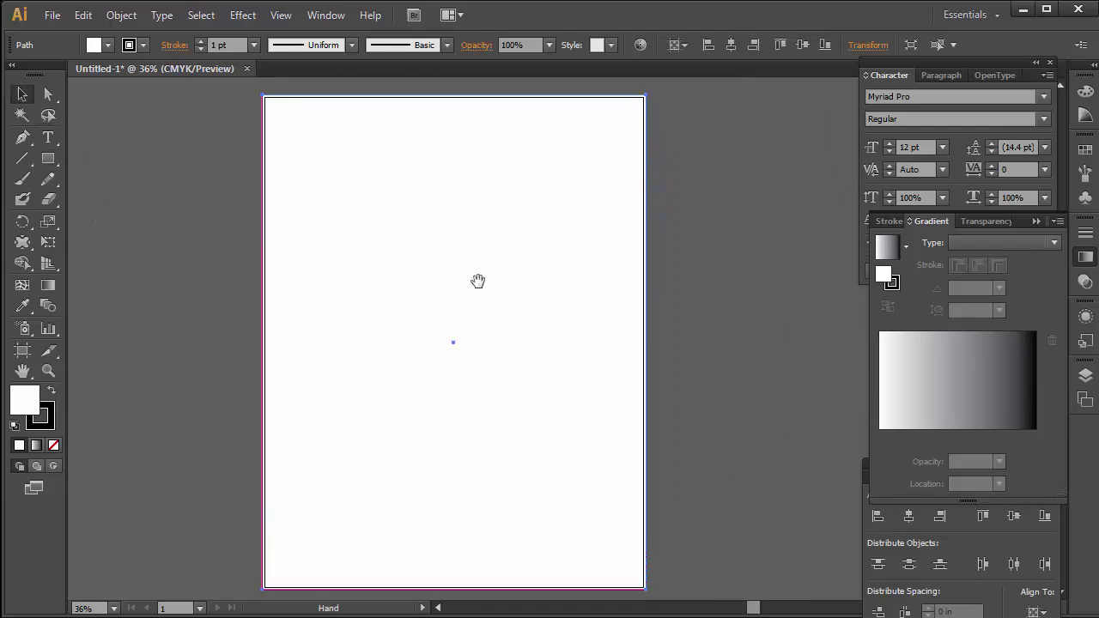
{"action": "left_click", "coordinate": [704, 355]}
{"action": "left_click", "coordinate": [535, 336]}
{"action": "key", "text": "ctrl+shift+b"}
{"action": "key", "text": "ctrl+shift+b"}
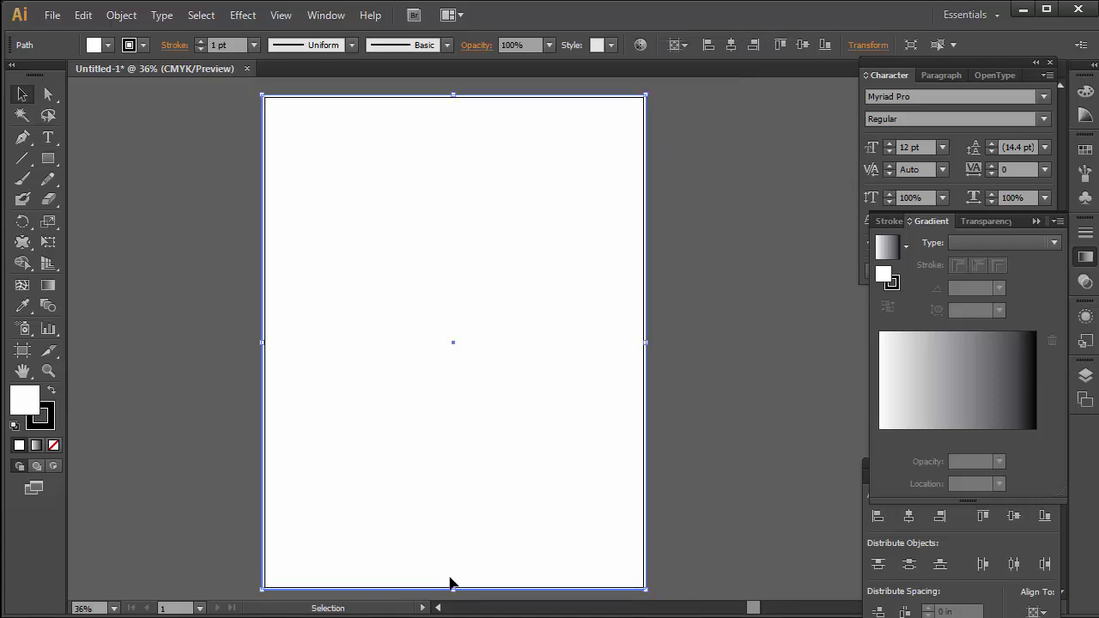
Shrink the rectangle to the page's top third, with no stroke and a blue fill.
{"action": "left_click_drag", "start_coordinate": [454, 589], "coordinate": [453, 237]}
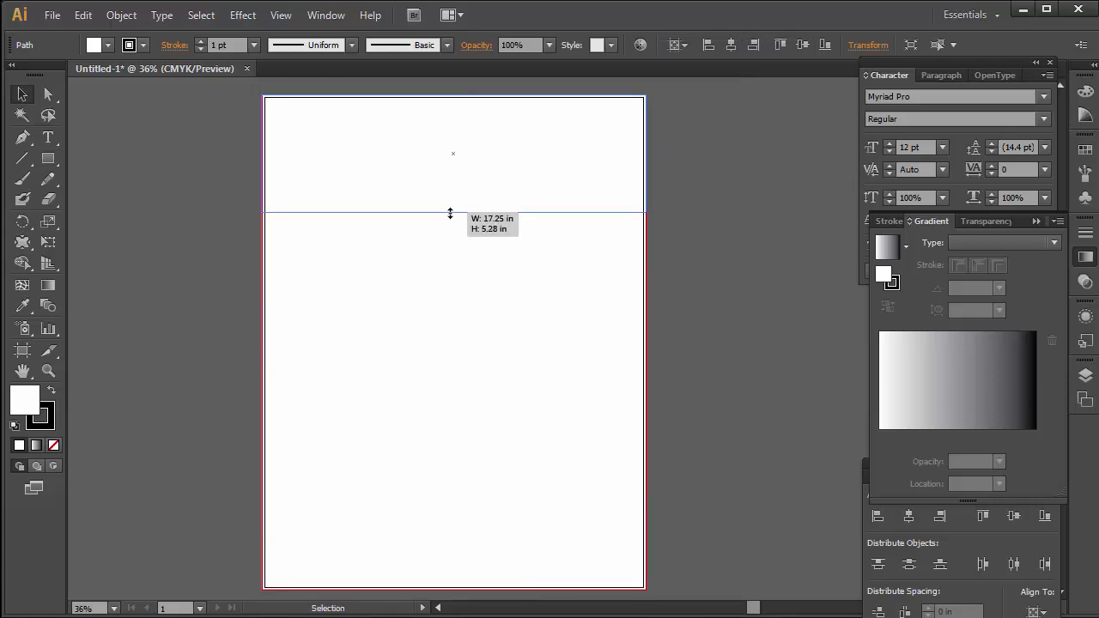
{"action": "left_click", "coordinate": [894, 286]}
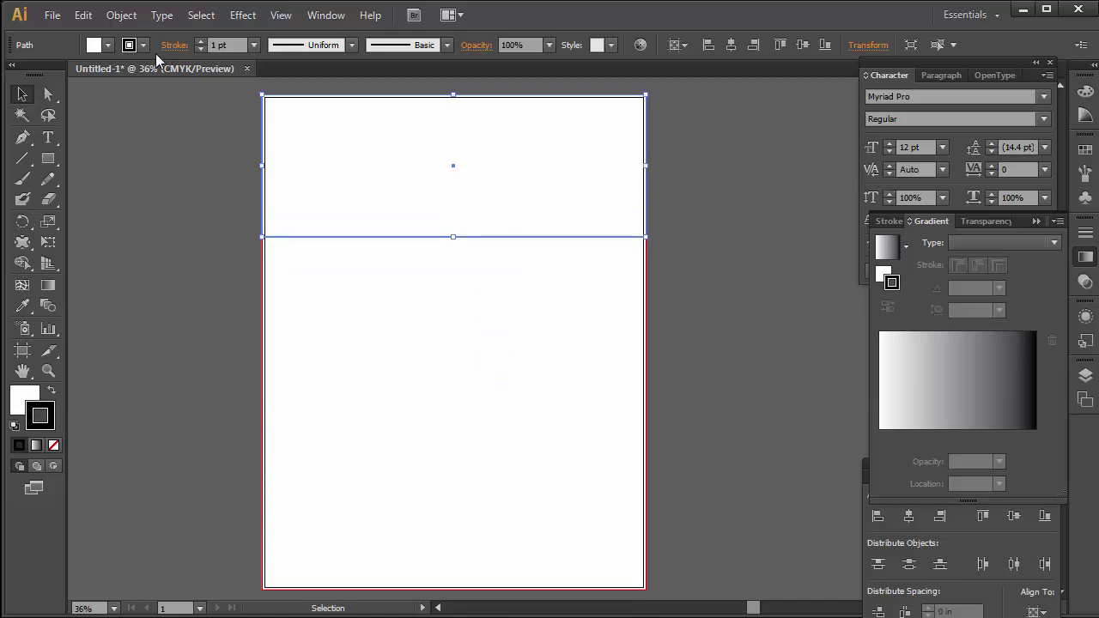
{"action": "left_click", "coordinate": [142, 45]}
{"action": "left_click", "coordinate": [10, 75]}
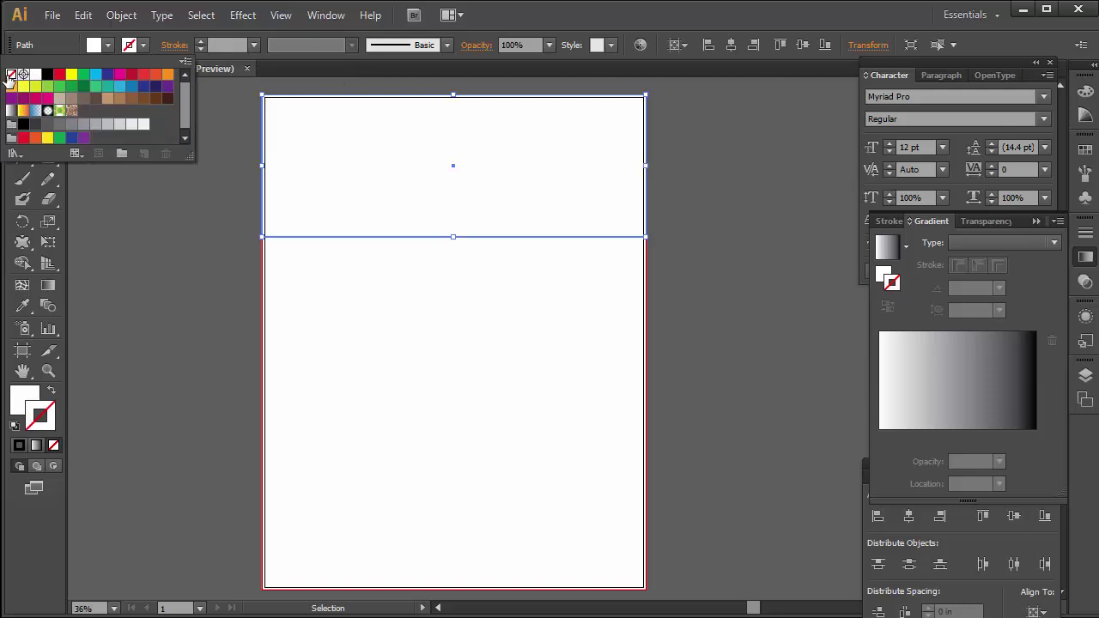
{"action": "left_click", "coordinate": [147, 212]}
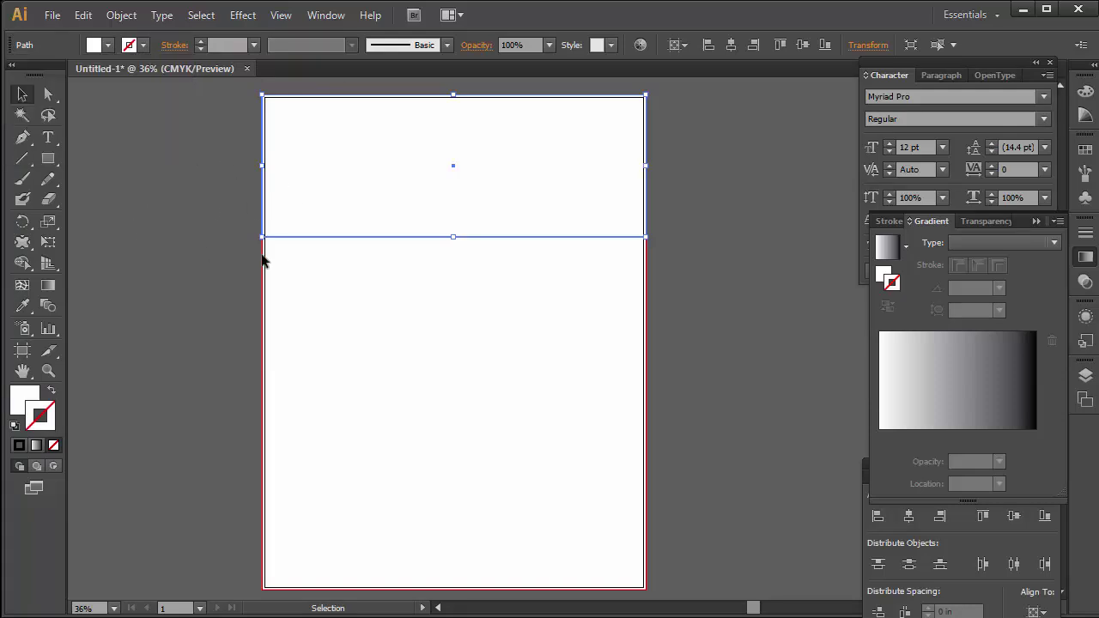
{"action": "left_click", "coordinate": [97, 45]}
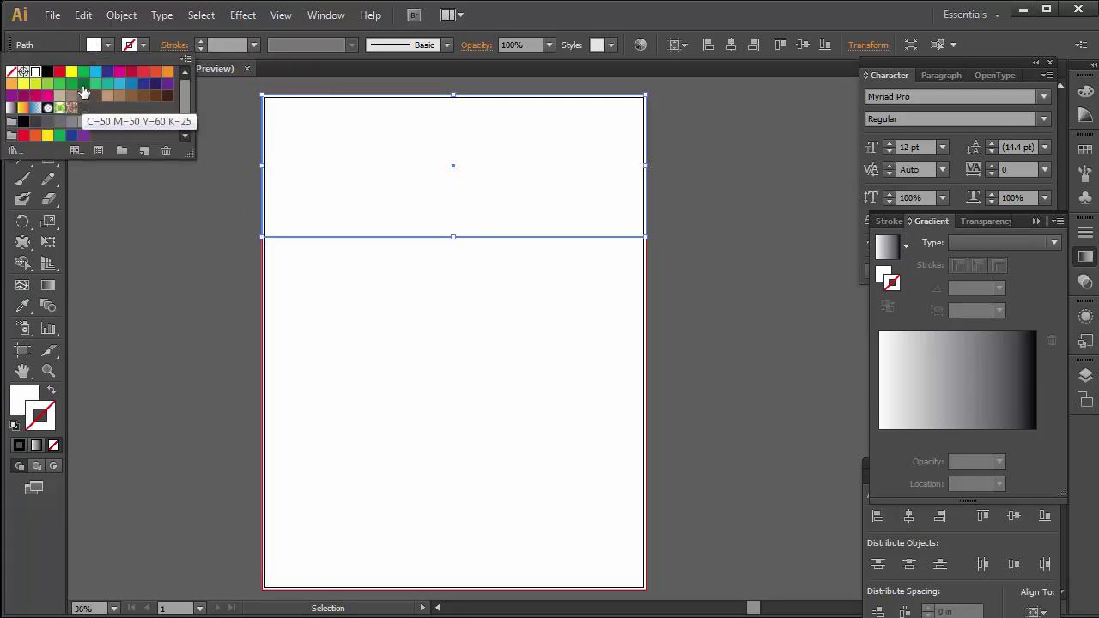
{"action": "left_click", "coordinate": [120, 86]}
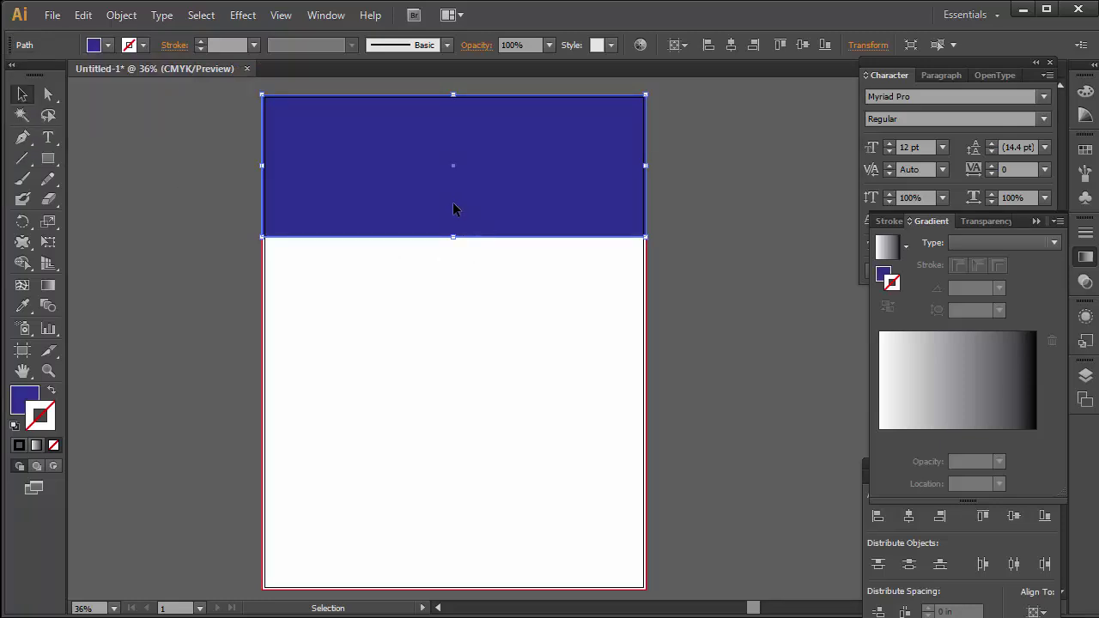
{"action": "mouse_move", "coordinate": [454, 236]}
{"action": "left_mouse_down"}
{"action": "mouse_move", "coordinate": [454, 267]}
{"action": "mouse_move", "coordinate": [454, 250]}
{"action": "left_mouse_up"}
Select the white background rectangle, then deselect everything.
{"action": "left_click", "coordinate": [631, 330]}
{"action": "left_click_drag", "start_coordinate": [744, 344], "coordinate": [292, 412]}
{"action": "left_click_drag", "start_coordinate": [168, 355], "coordinate": [734, 452]}
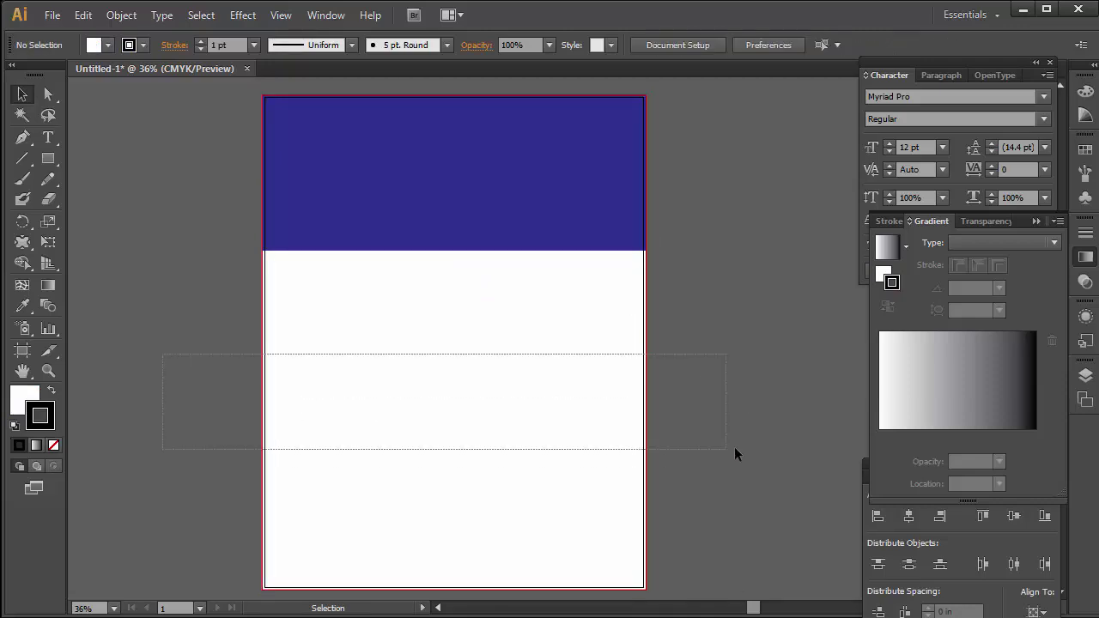
{"action": "left_click", "coordinate": [733, 396]}
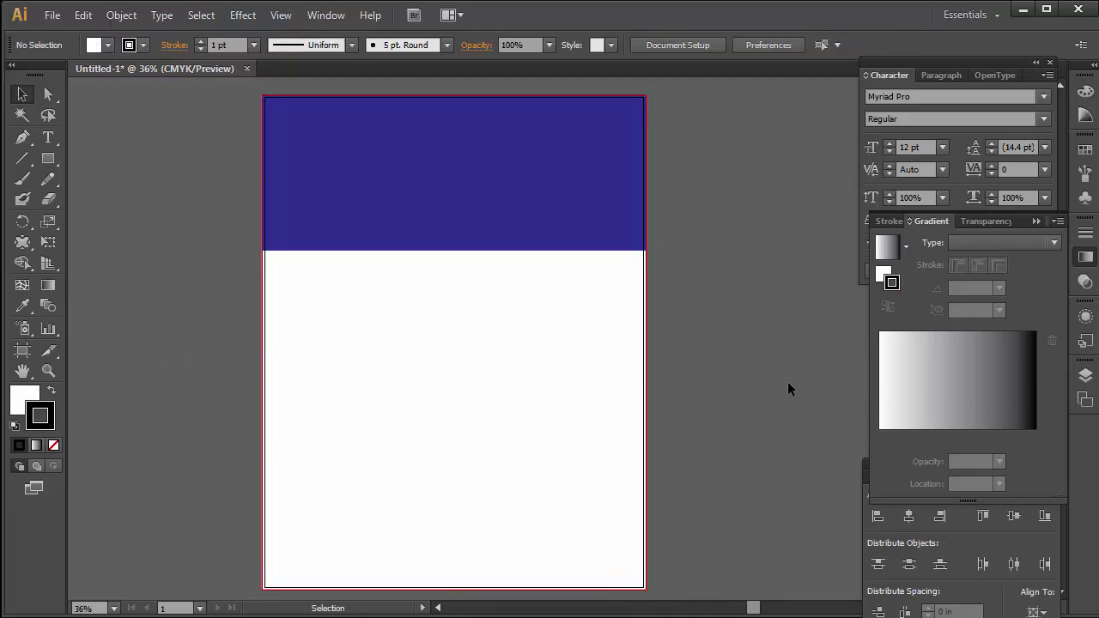
Zoom to 50% on the header and raise the blue band's bottom edge slightly.
{"action": "left_click_drag", "start_coordinate": [478, 392], "coordinate": [682, 373]}
{"action": "key", "text": "ctrl+space"}
{"action": "left_click", "coordinate": [486, 213]}
{"action": "left_click", "coordinate": [467, 265]}
{"action": "mouse_move", "coordinate": [489, 213]}
{"action": "left_mouse_down"}
{"action": "mouse_move", "coordinate": [503, 312]}
{"action": "mouse_move", "coordinate": [473, 241]}
{"action": "left_mouse_up"}
{"action": "left_click_drag", "start_coordinate": [475, 311], "coordinate": [473, 327]}
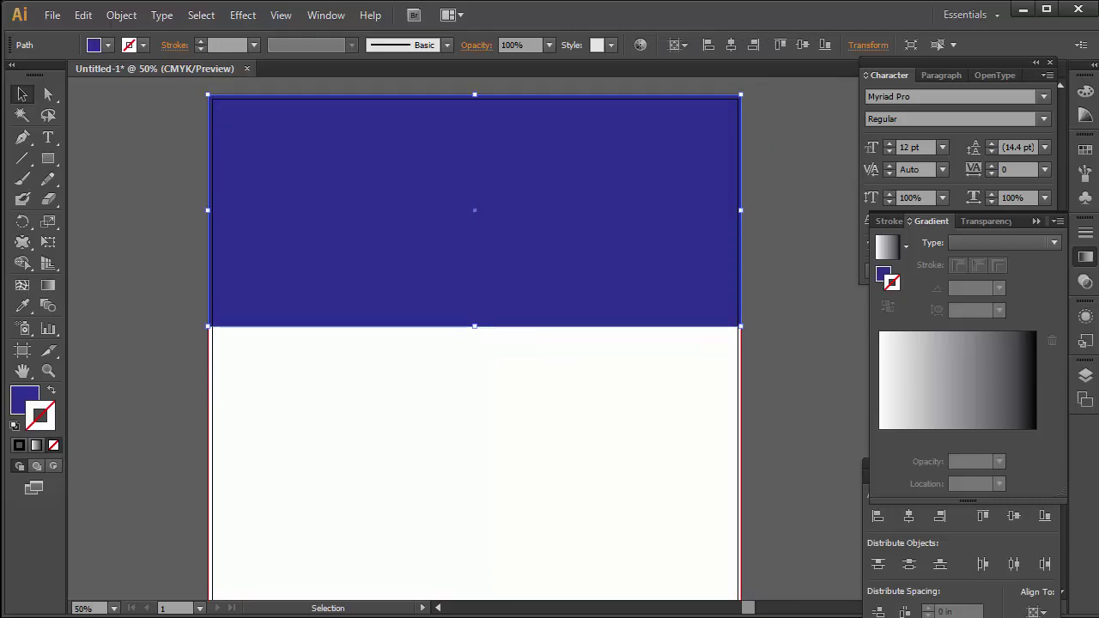
{"action": "left_click", "coordinate": [154, 282]}
{"action": "left_click", "coordinate": [310, 290]}
{"action": "left_click_drag", "start_coordinate": [475, 327], "coordinate": [475, 317]}
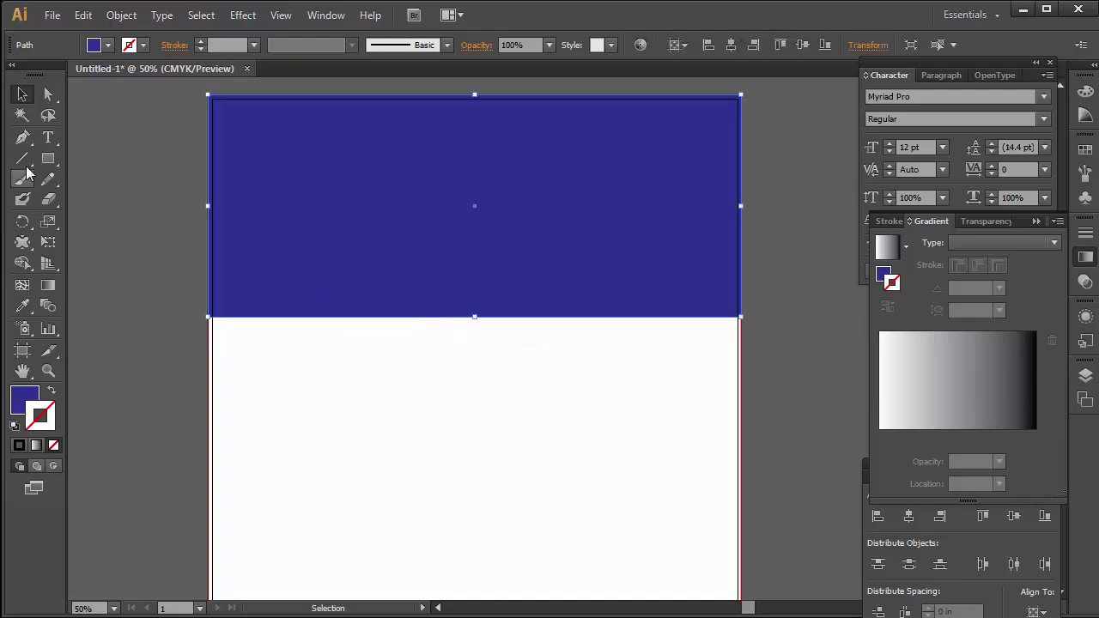
Draw a circle across the band's lower edge, placed at its left end.
{"action": "left_click_drag", "start_coordinate": [54, 167], "coordinate": [103, 198]}
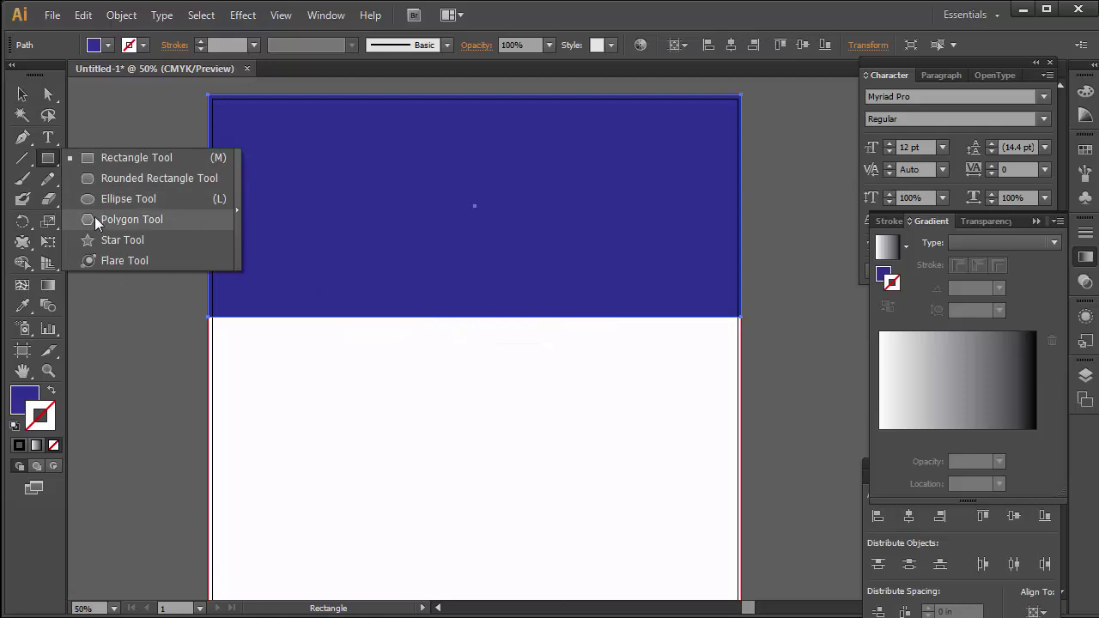
{"action": "left_click_drag", "start_coordinate": [188, 258], "coordinate": [378, 472]}
{"action": "left_click", "coordinate": [22, 94]}
{"action": "mouse_move", "coordinate": [318, 369]}
{"action": "left_mouse_down"}
{"action": "mouse_move", "coordinate": [357, 367]}
{"action": "mouse_move", "coordinate": [315, 343]}
{"action": "left_mouse_up"}
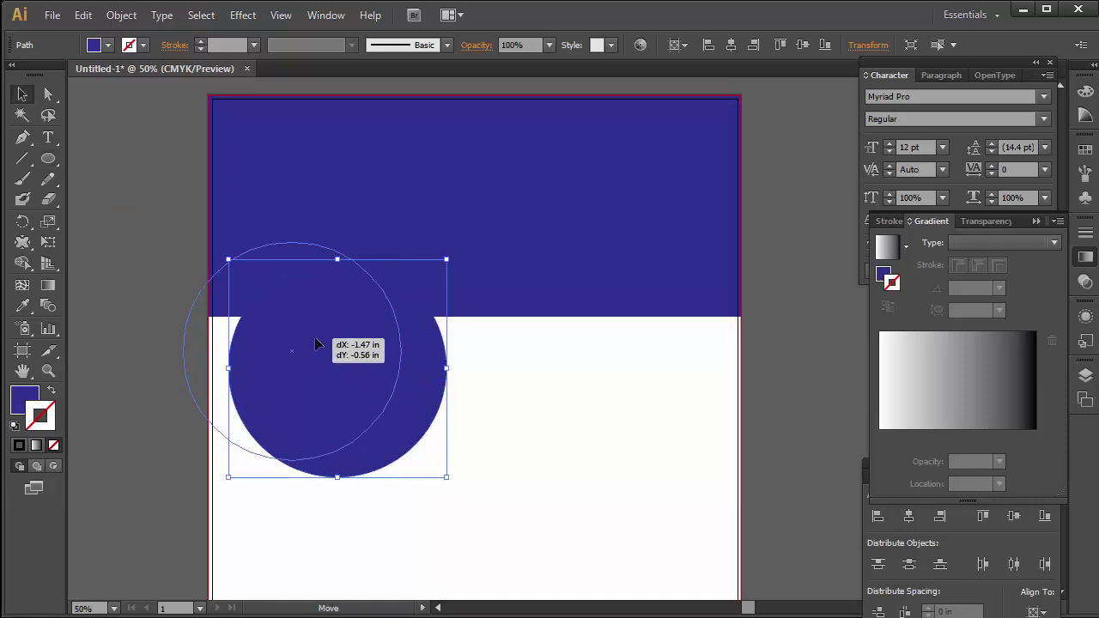
{"action": "mouse_move", "coordinate": [315, 344]}
{"action": "left_mouse_down"}
{"action": "mouse_move", "coordinate": [509, 386]}
{"action": "mouse_move", "coordinate": [722, 372]}
{"action": "left_mouse_up"}
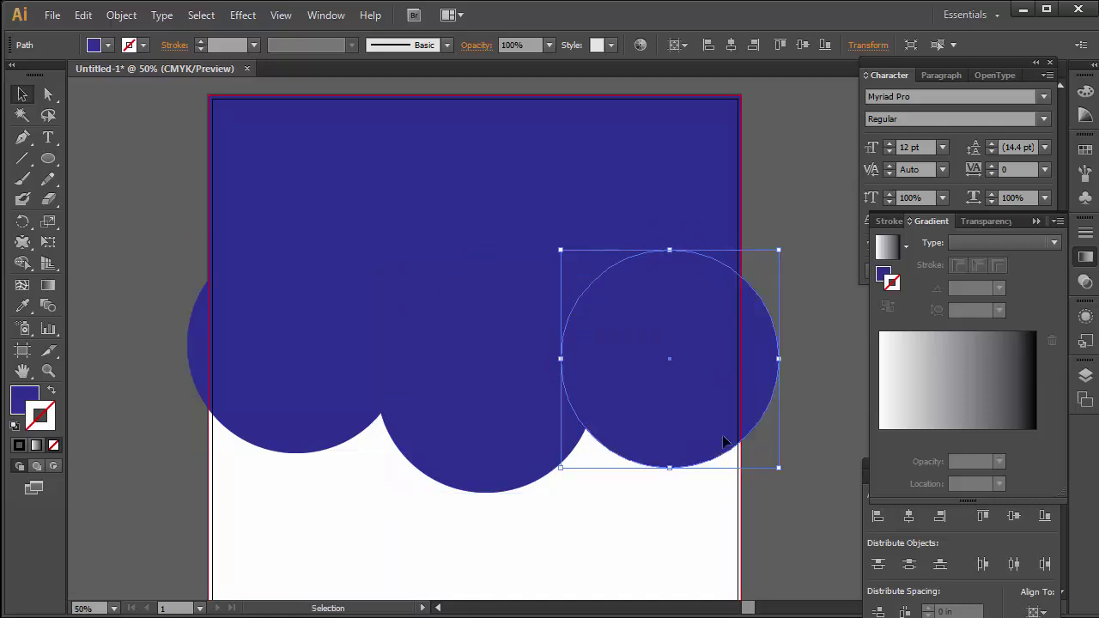
Alt-drag copies of the circle along the band edge and fill all three white.
{"action": "mouse_move", "coordinate": [748, 506]}
{"action": "left_mouse_down"}
{"action": "mouse_move", "coordinate": [325, 411]}
{"action": "mouse_move", "coordinate": [327, 431]}
{"action": "left_mouse_up"}
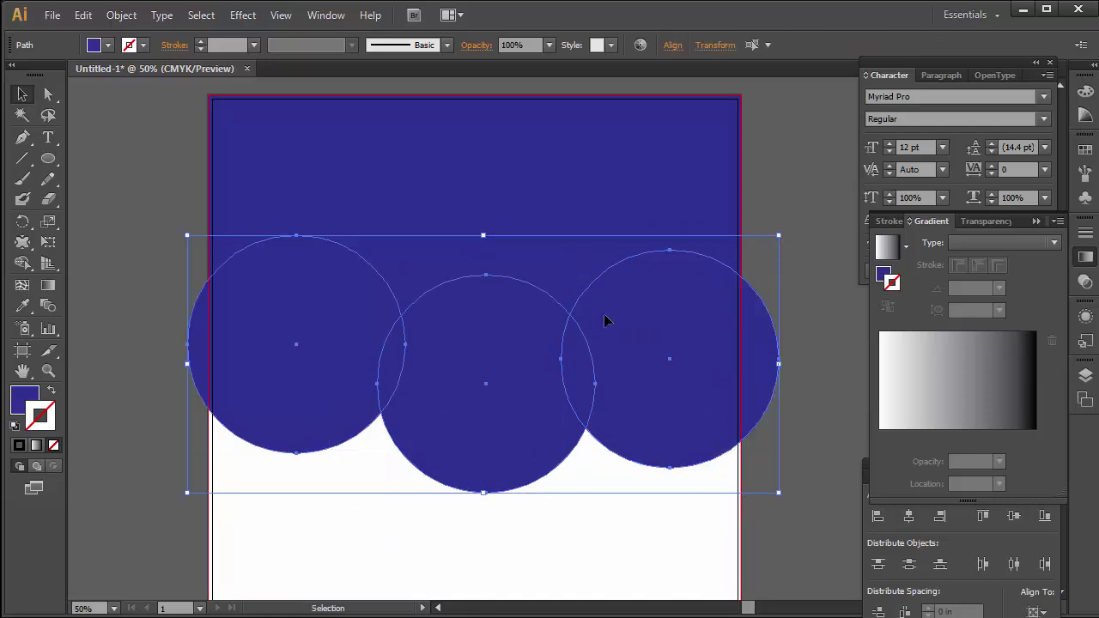
{"action": "left_click", "coordinate": [95, 45]}
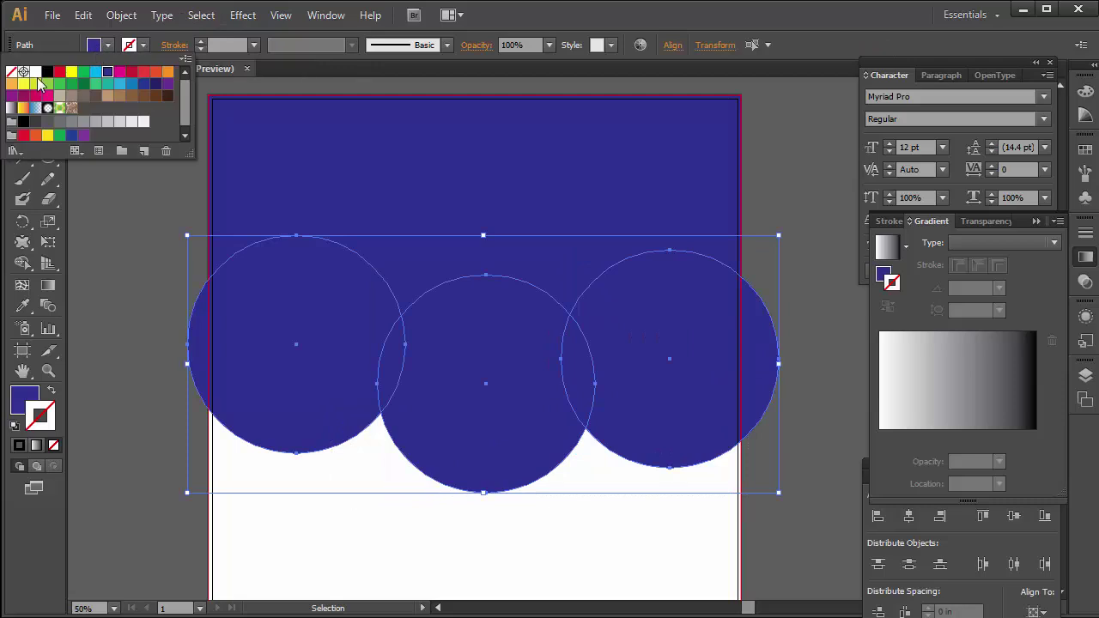
{"action": "left_click", "coordinate": [36, 73]}
{"action": "left_click", "coordinate": [826, 167]}
Enlarge the left and middle circles and shift all three into an overlapping row.
{"action": "left_click", "coordinate": [765, 166]}
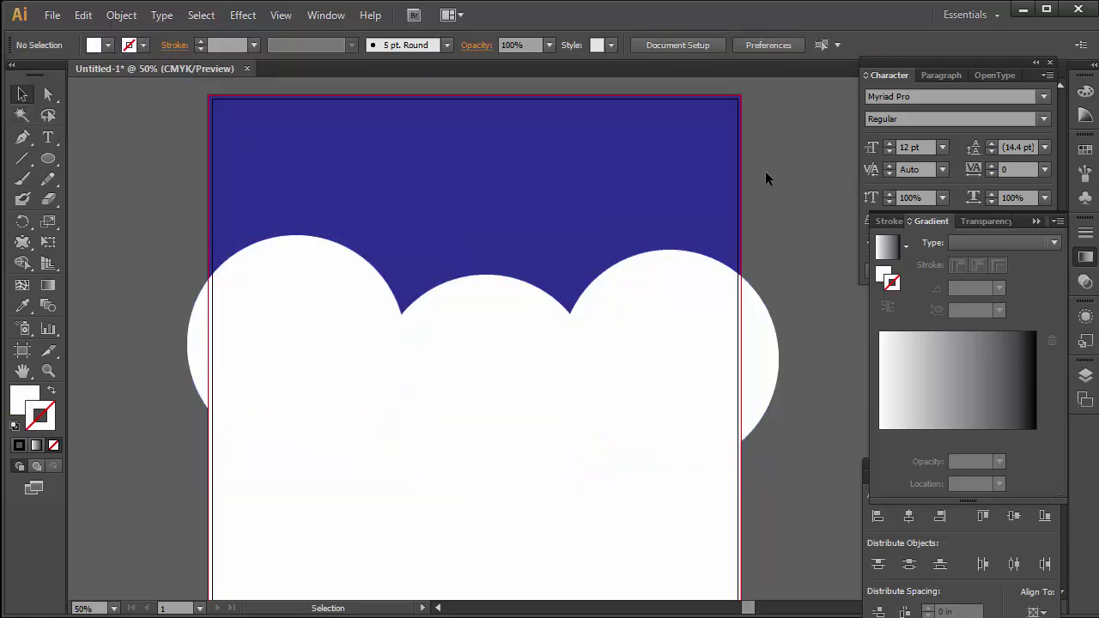
{"action": "mouse_move", "coordinate": [325, 346]}
{"action": "left_mouse_down"}
{"action": "mouse_move", "coordinate": [315, 336]}
{"action": "mouse_move", "coordinate": [318, 367]}
{"action": "left_mouse_up"}
{"action": "left_click_drag", "start_coordinate": [187, 478], "coordinate": [162, 501]}
{"action": "left_click_drag", "start_coordinate": [283, 336], "coordinate": [274, 328]}
{"action": "left_click_drag", "start_coordinate": [496, 347], "coordinate": [461, 342]}
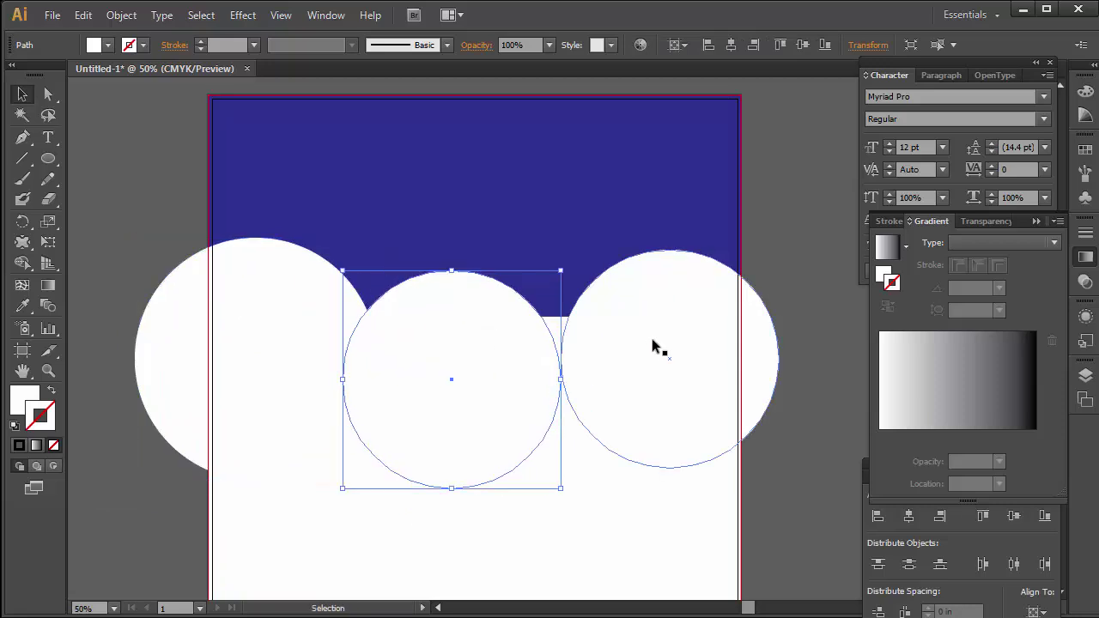
{"action": "left_click_drag", "start_coordinate": [653, 346], "coordinate": [637, 339]}
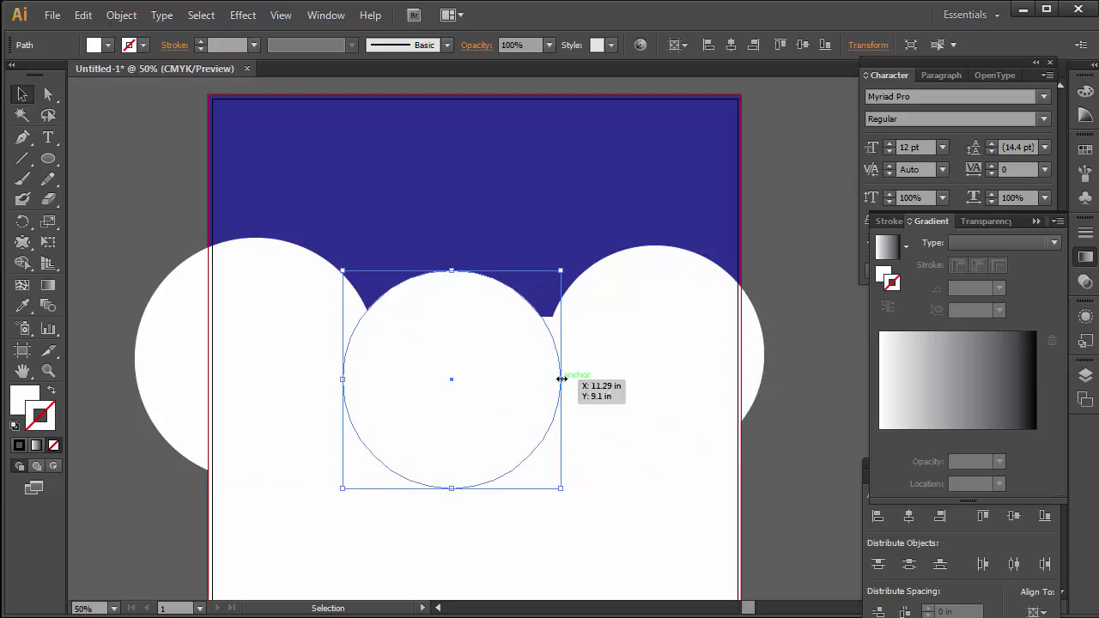
{"action": "left_click_drag", "start_coordinate": [560, 388], "coordinate": [572, 388]}
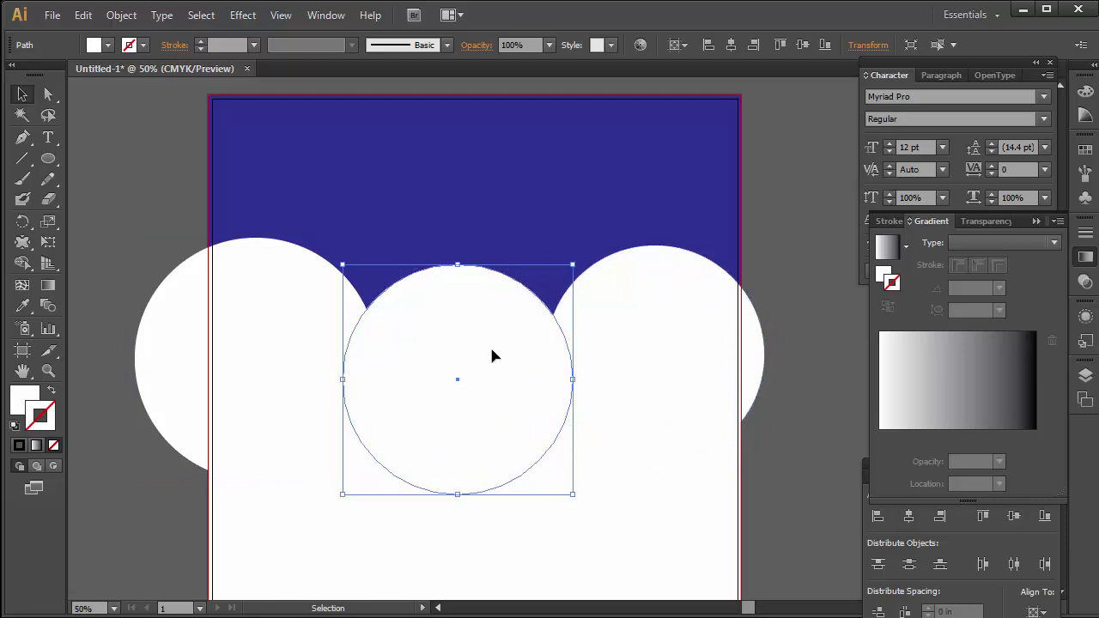
{"action": "mouse_move", "coordinate": [490, 344]}
{"action": "left_mouse_down"}
{"action": "mouse_move", "coordinate": [507, 333]}
{"action": "mouse_move", "coordinate": [492, 362]}
{"action": "left_mouse_up"}
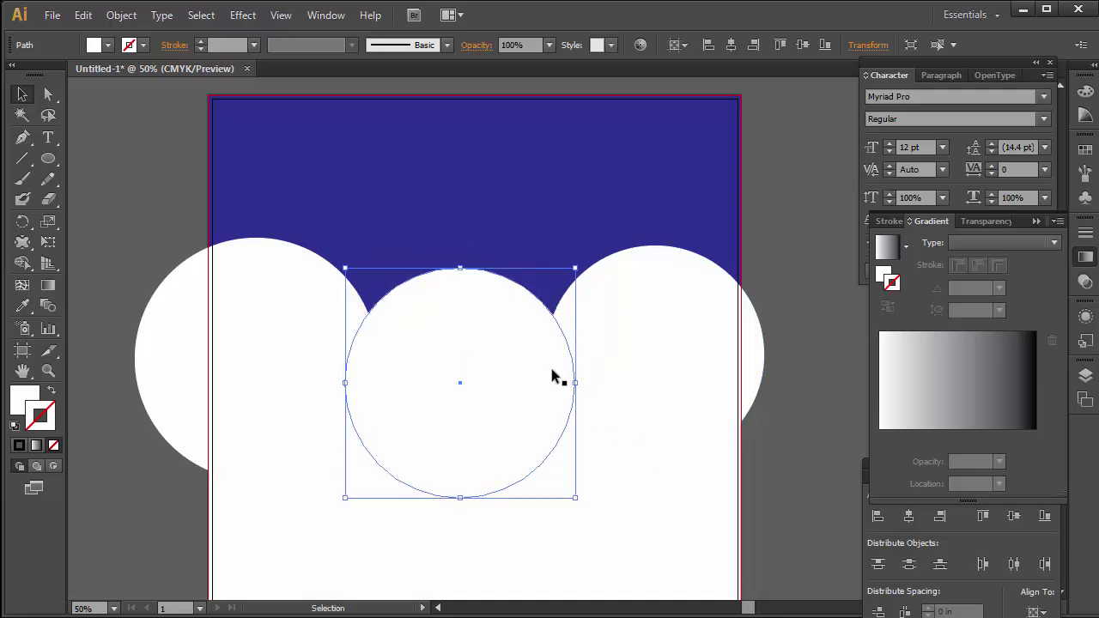
{"action": "left_click", "coordinate": [756, 249]}
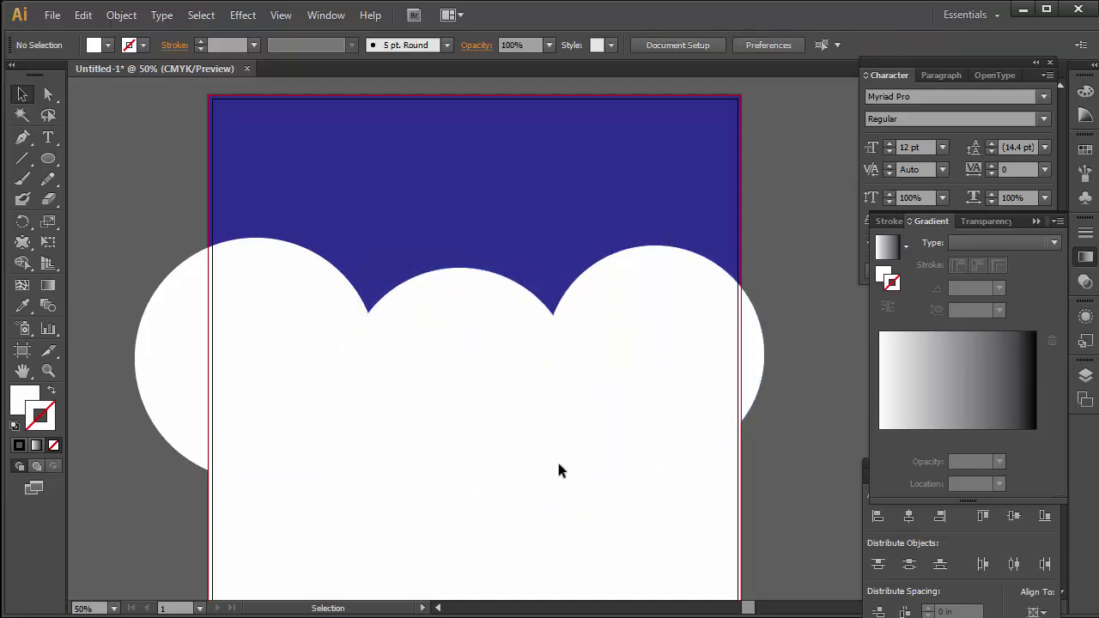
Fine-tune the three circles' positions and marquee-select them with the header.
{"action": "left_click_drag", "start_coordinate": [286, 293], "coordinate": [324, 289]}
{"action": "left_click_drag", "start_coordinate": [511, 349], "coordinate": [521, 345]}
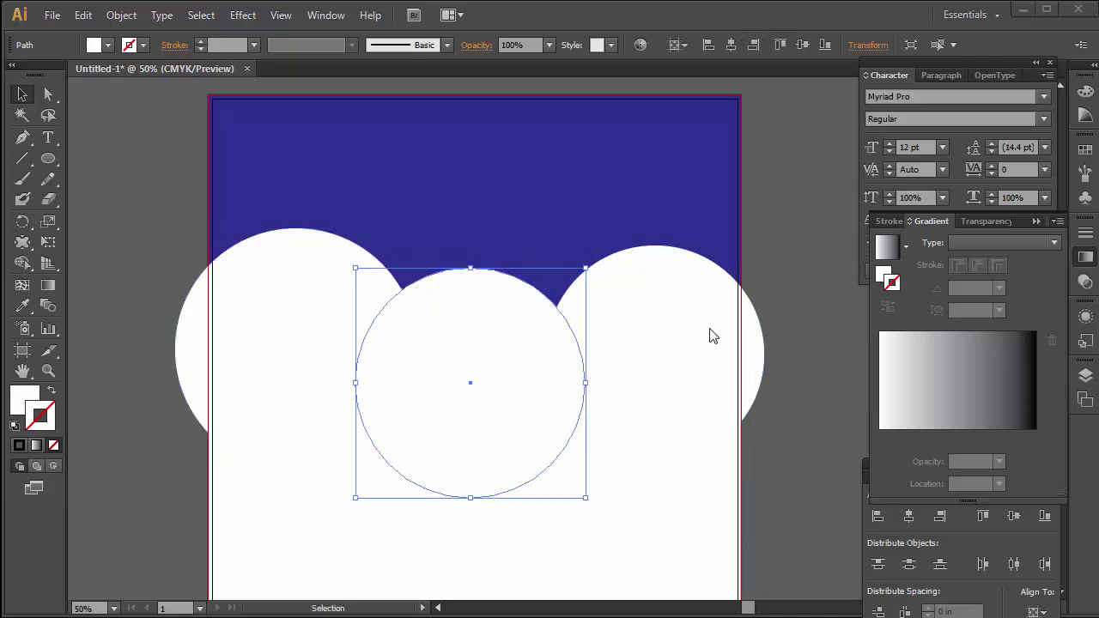
{"action": "mouse_move", "coordinate": [624, 299]}
{"action": "left_mouse_down"}
{"action": "mouse_move", "coordinate": [662, 300]}
{"action": "mouse_move", "coordinate": [633, 319]}
{"action": "left_mouse_up"}
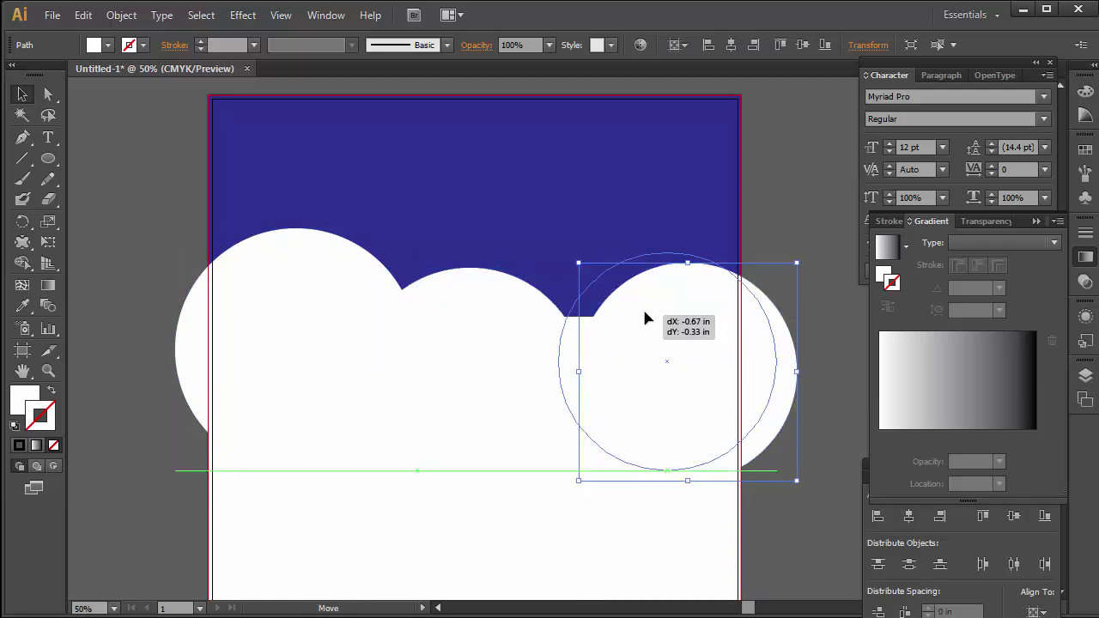
{"action": "left_click_drag", "start_coordinate": [801, 183], "coordinate": [240, 332]}
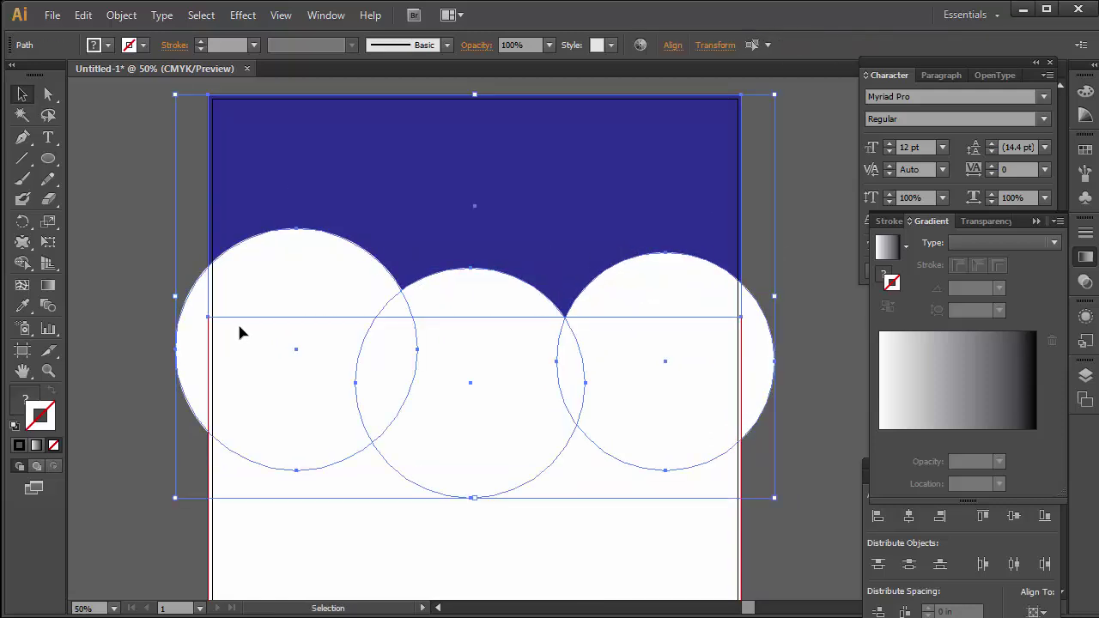
Merge the three overlapping circles into one white cloud shape with Shape Builder.
{"action": "left_click", "coordinate": [23, 264]}
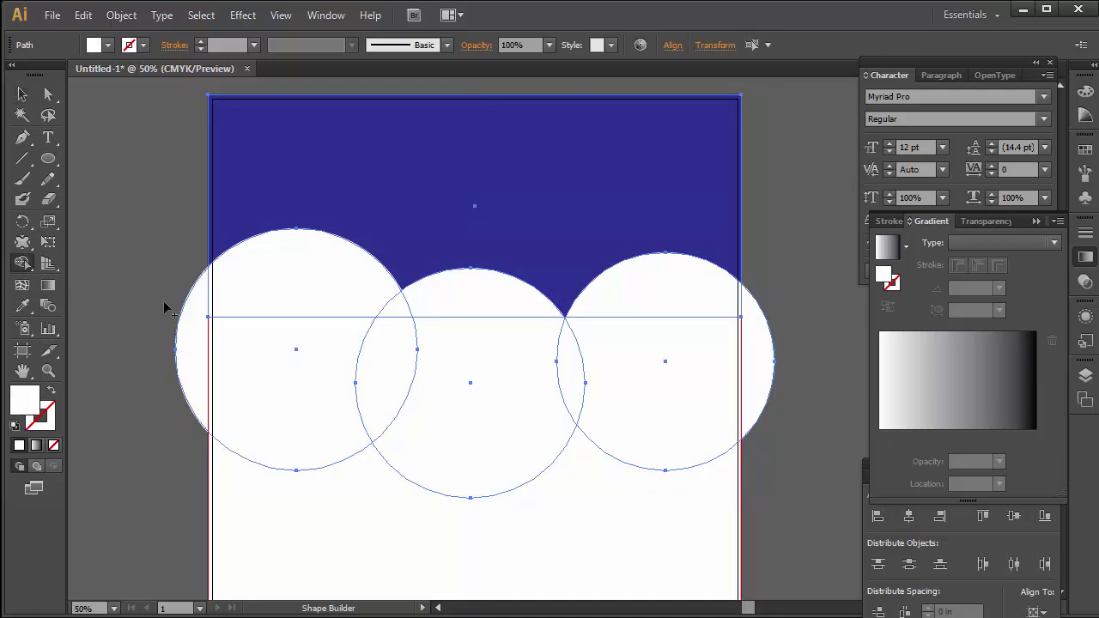
{"action": "mouse_move", "coordinate": [165, 316]}
{"action": "left_mouse_down"}
{"action": "mouse_move", "coordinate": [740, 337]}
{"action": "mouse_move", "coordinate": [504, 380]}
{"action": "left_mouse_up"}
{"action": "left_click_drag", "start_coordinate": [300, 523], "coordinate": [303, 289]}
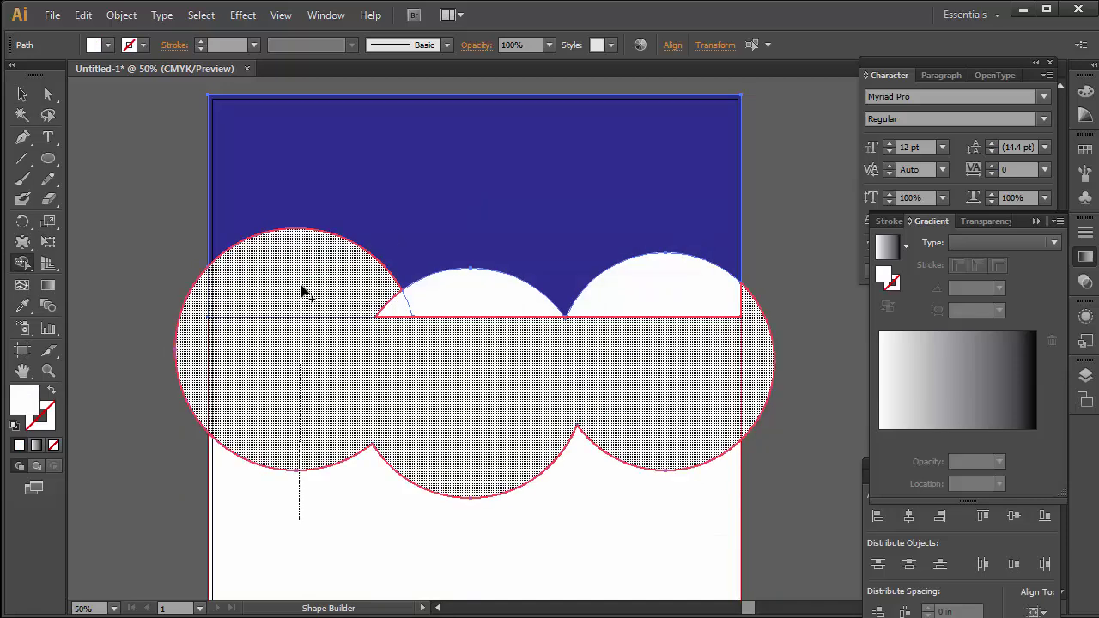
{"action": "left_click_drag", "start_coordinate": [520, 542], "coordinate": [496, 312]}
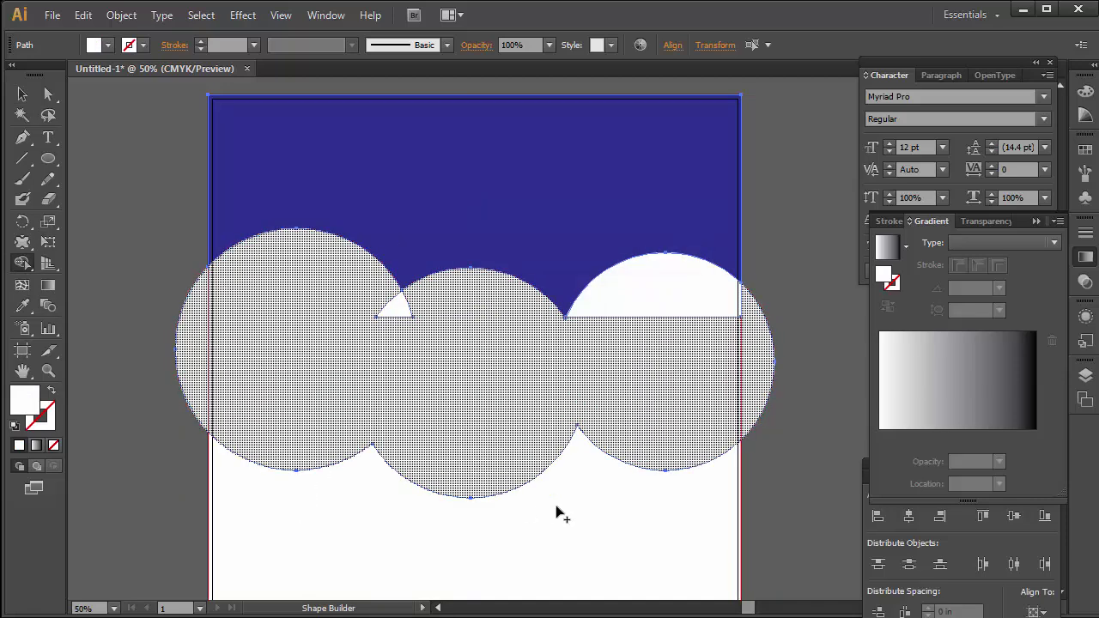
{"action": "left_click_drag", "start_coordinate": [653, 546], "coordinate": [648, 300]}
{"action": "mouse_move", "coordinate": [381, 535]}
{"action": "left_mouse_down"}
{"action": "mouse_move", "coordinate": [391, 299]}
{"action": "mouse_move", "coordinate": [405, 336]}
{"action": "left_mouse_up"}
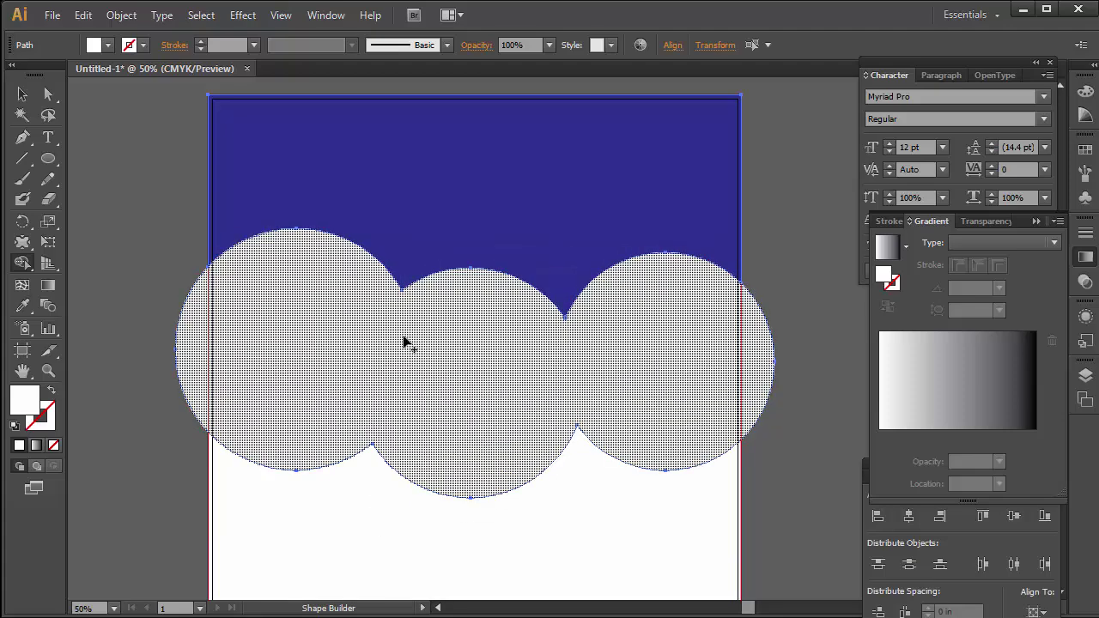
Delete the cloud's stray lower-left curved segment with Direct Selection.
{"action": "left_click", "coordinate": [48, 95]}
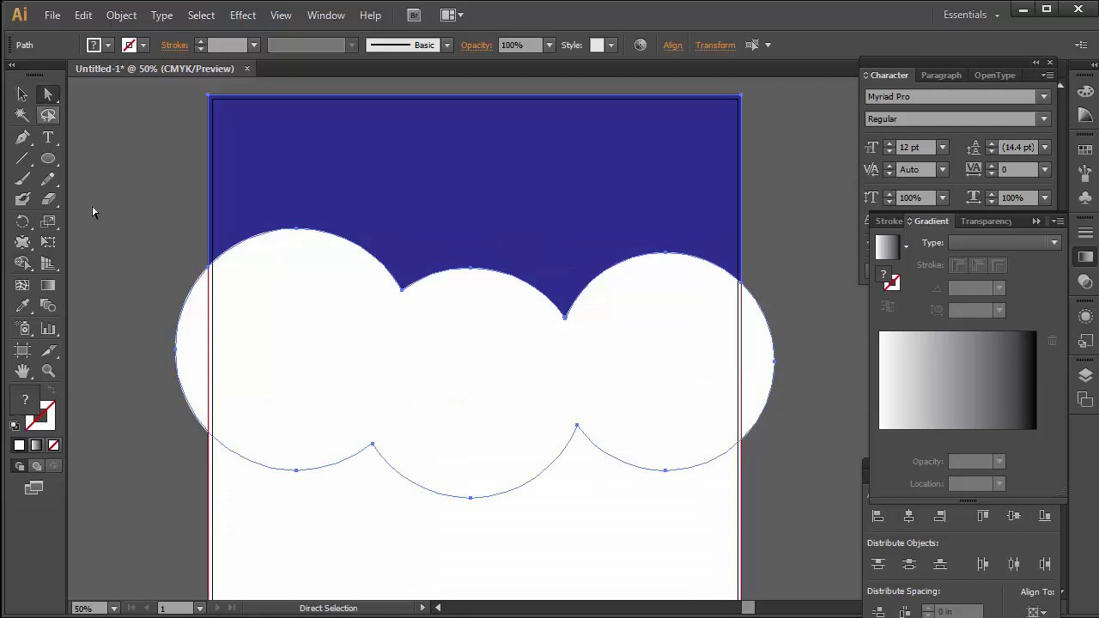
{"action": "left_click", "coordinate": [240, 455]}
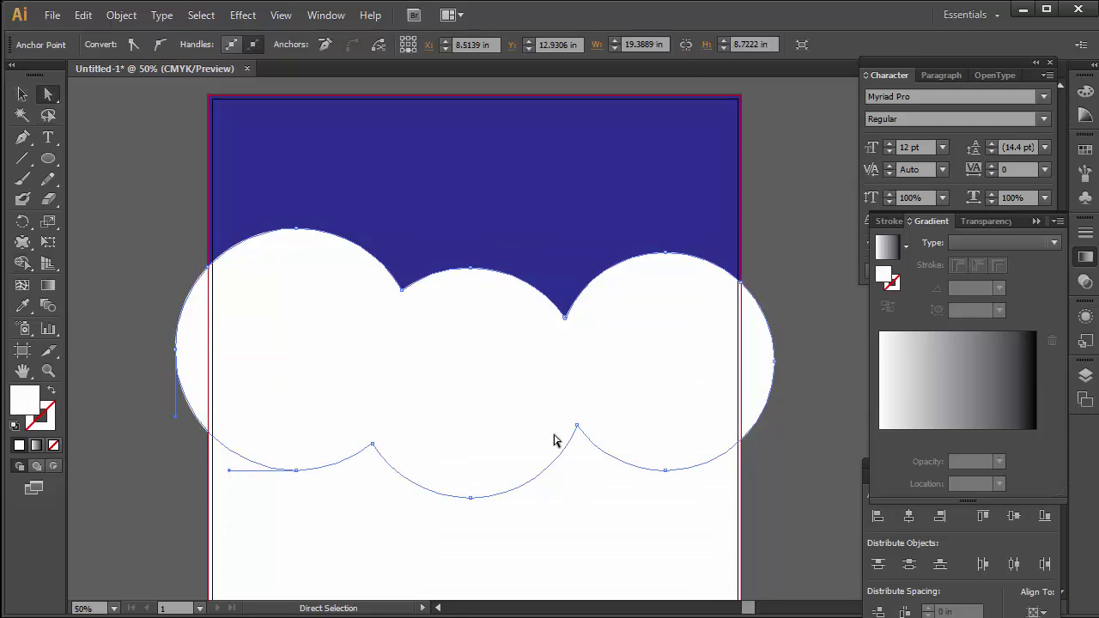
{"action": "key", "text": "Delete"}
{"action": "left_click", "coordinate": [554, 445]}
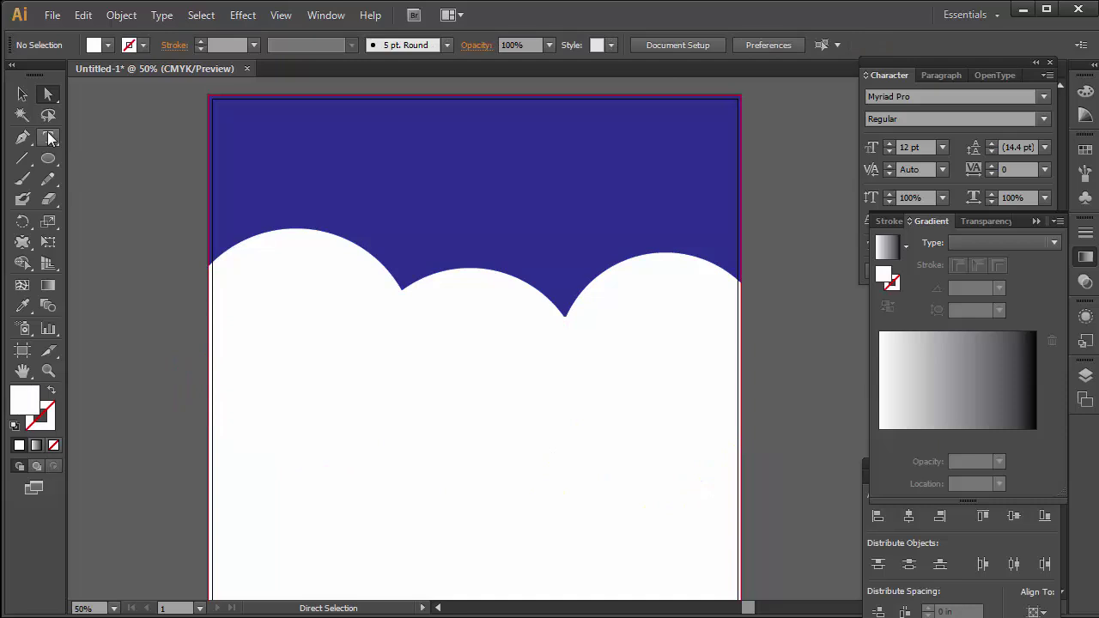
{"action": "left_click", "coordinate": [24, 95]}
Stretch the header slightly and give it a linear gradient, right stop C100 M70 K0.
{"action": "left_click", "coordinate": [444, 204]}
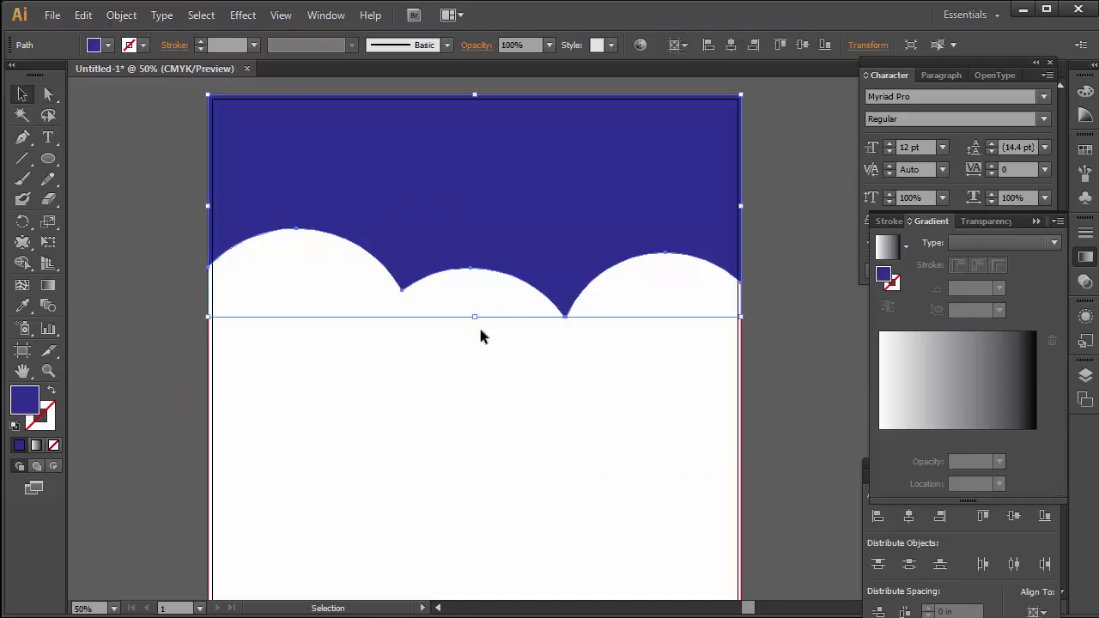
{"action": "left_click_drag", "start_coordinate": [475, 317], "coordinate": [475, 322]}
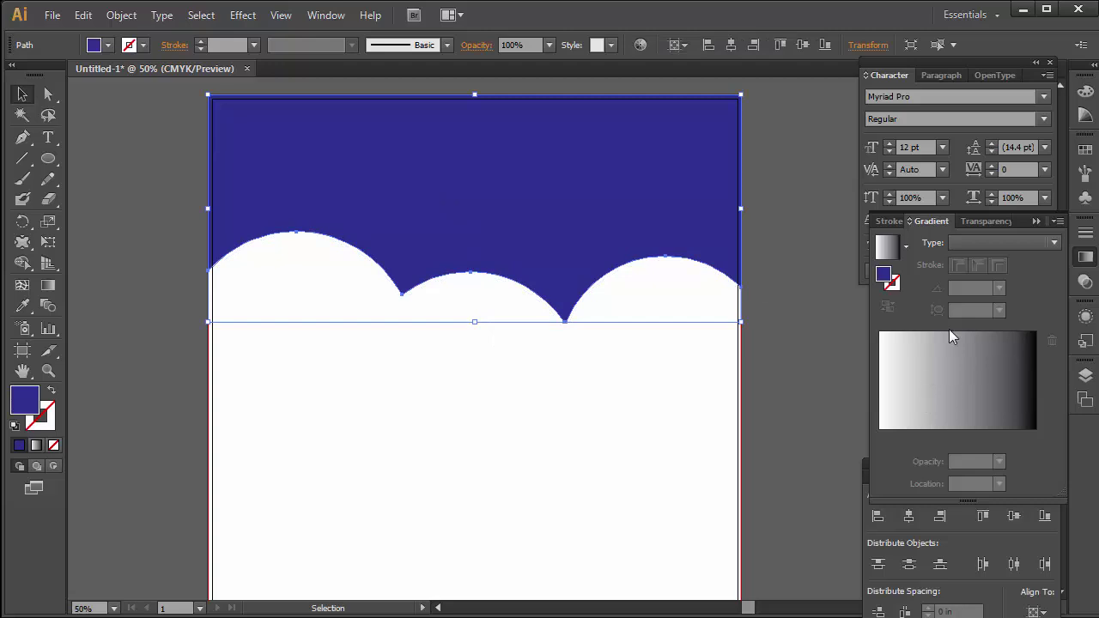
{"action": "left_click", "coordinate": [977, 371]}
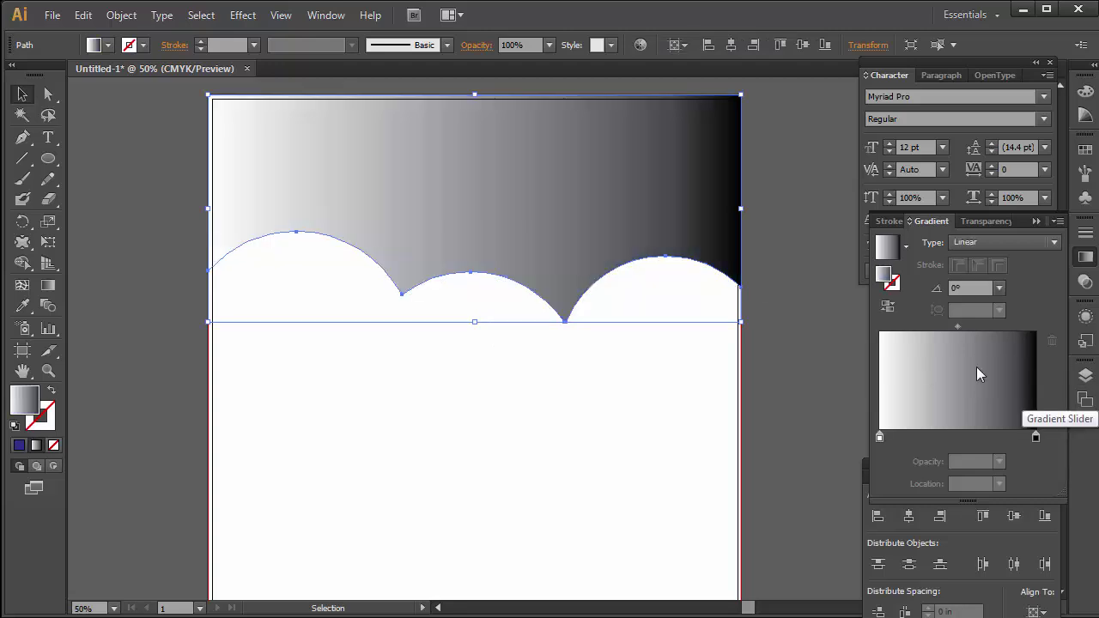
{"action": "left_click", "coordinate": [1035, 437]}
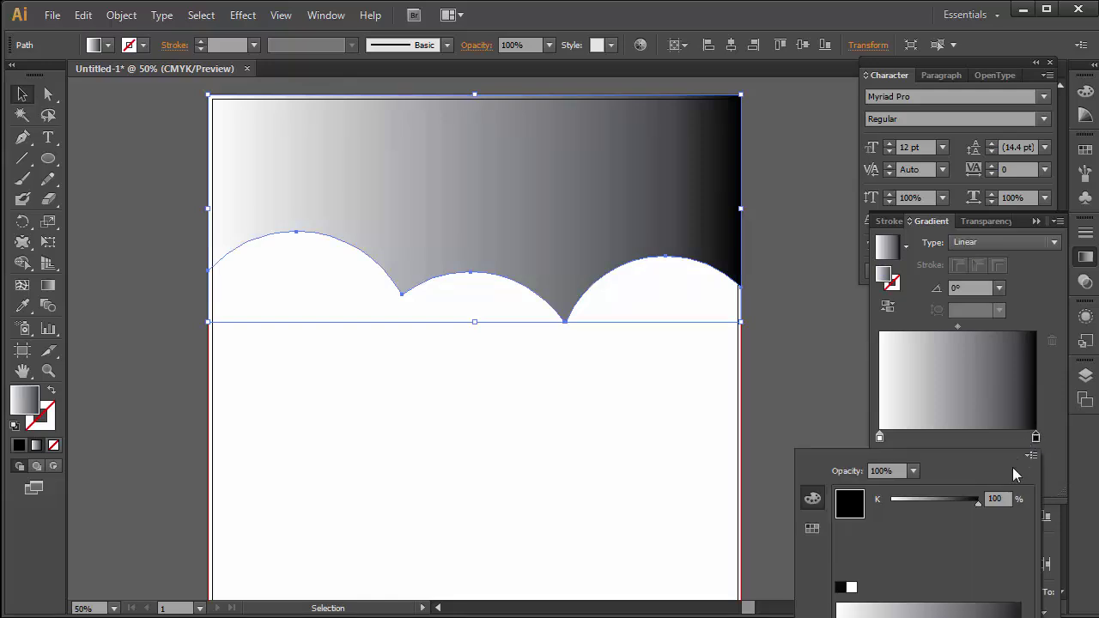
{"action": "left_click", "coordinate": [1028, 456]}
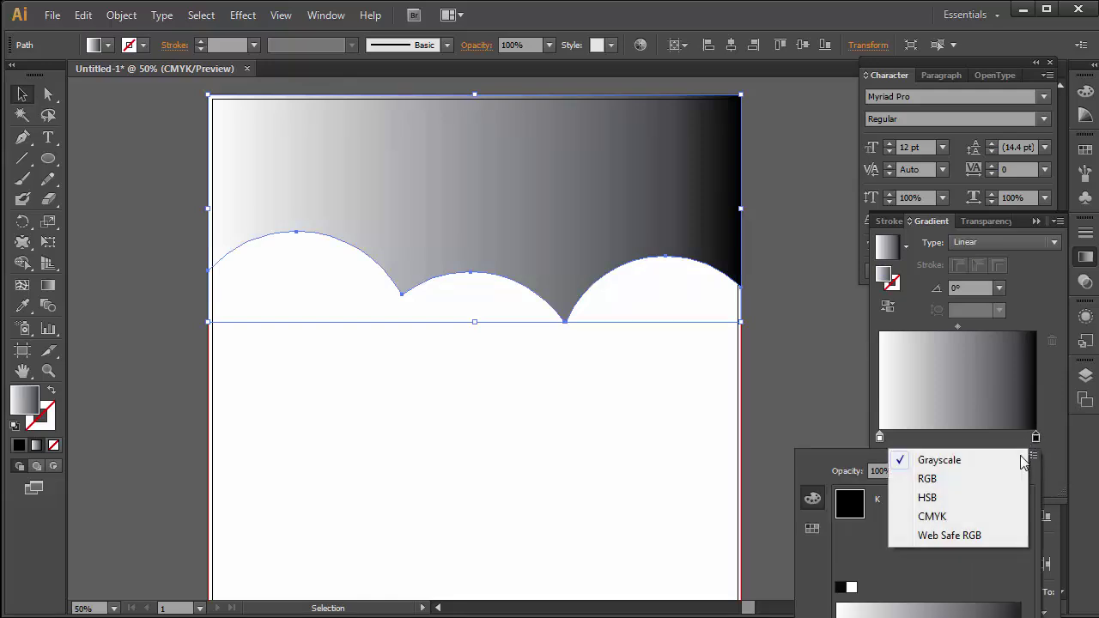
{"action": "left_click", "coordinate": [932, 516]}
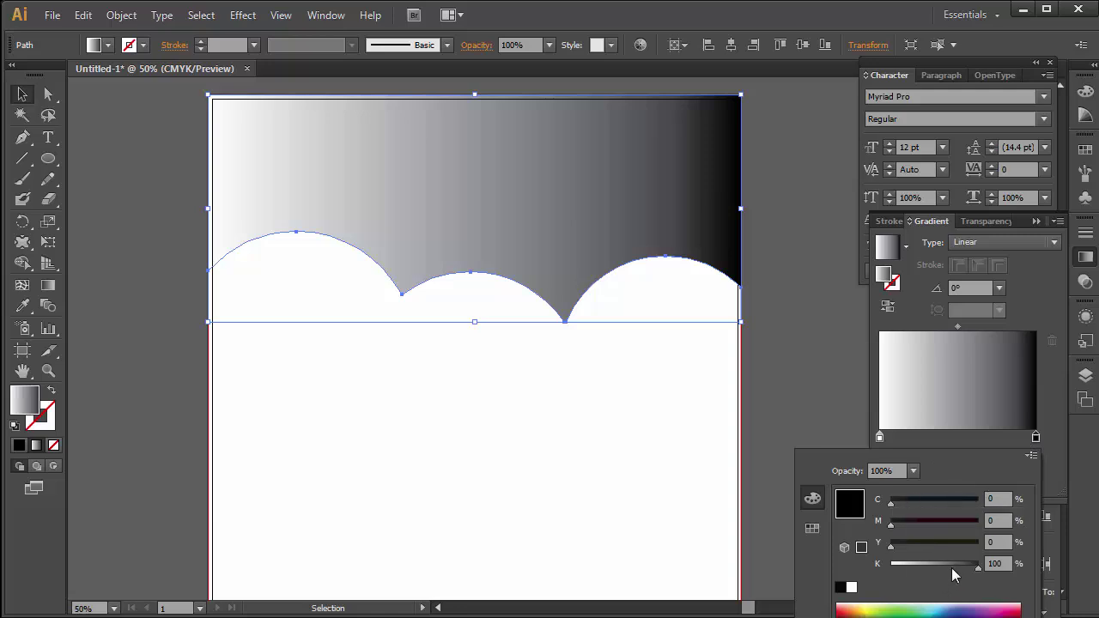
{"action": "left_click_drag", "start_coordinate": [977, 565], "coordinate": [890, 565]}
{"action": "left_click_drag", "start_coordinate": [912, 498], "coordinate": [979, 499]}
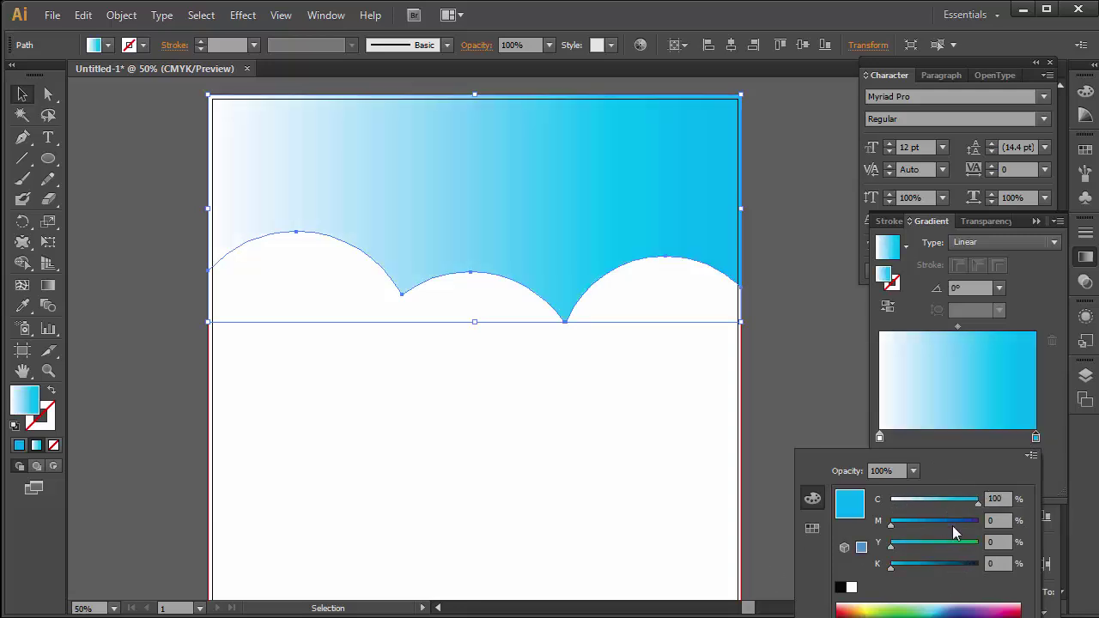
{"action": "left_click", "coordinate": [952, 524]}
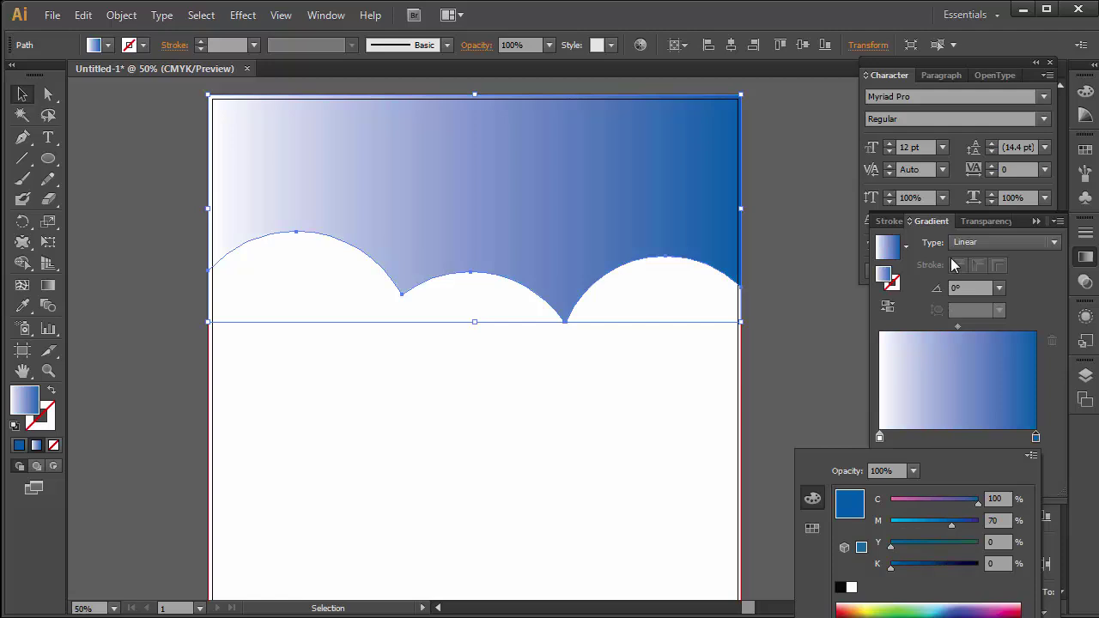
{"action": "key", "text": "Return"}
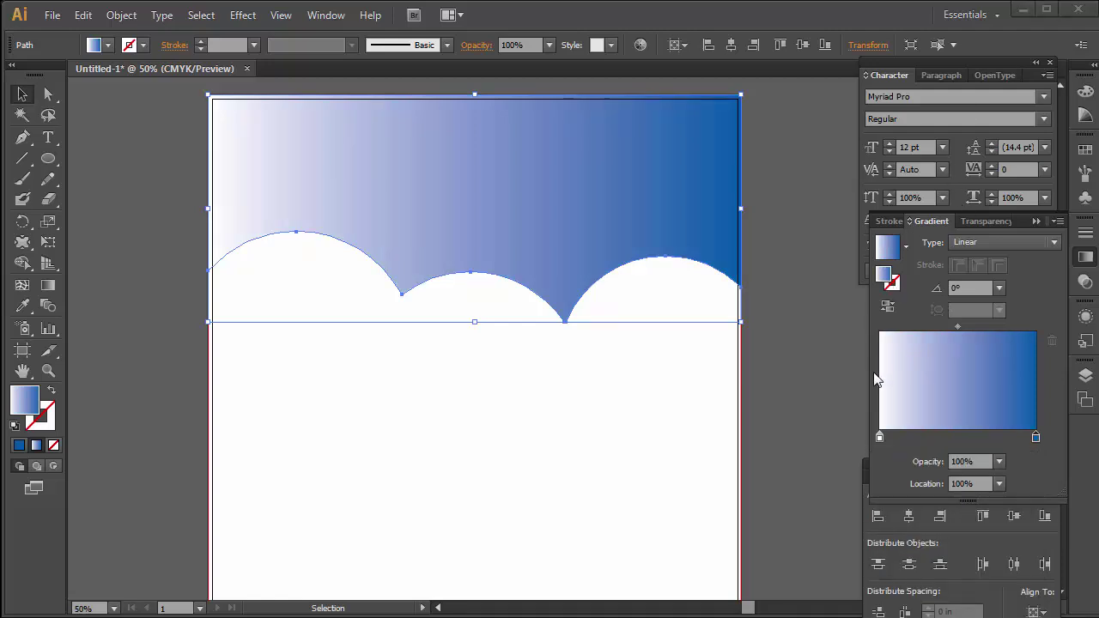
Make the right stop purple (magenta 100, yellow 32) and move the midpoint left.
{"action": "double_click", "coordinate": [1036, 437]}
{"action": "left_click_drag", "start_coordinate": [951, 521], "coordinate": [1010, 524]}
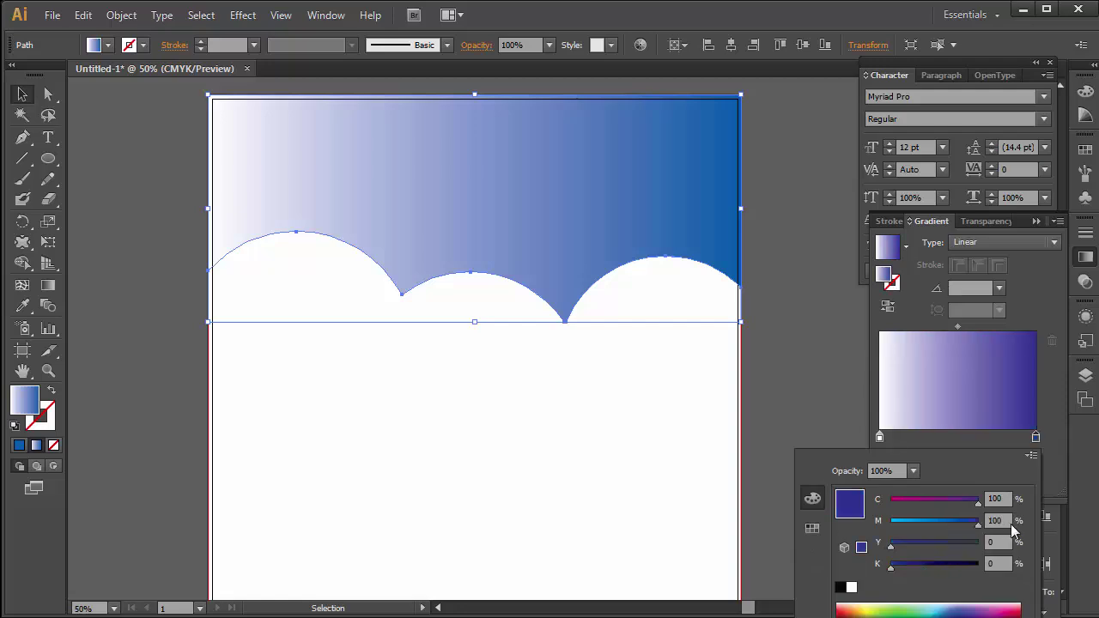
{"action": "left_click_drag", "start_coordinate": [913, 542], "coordinate": [920, 544]}
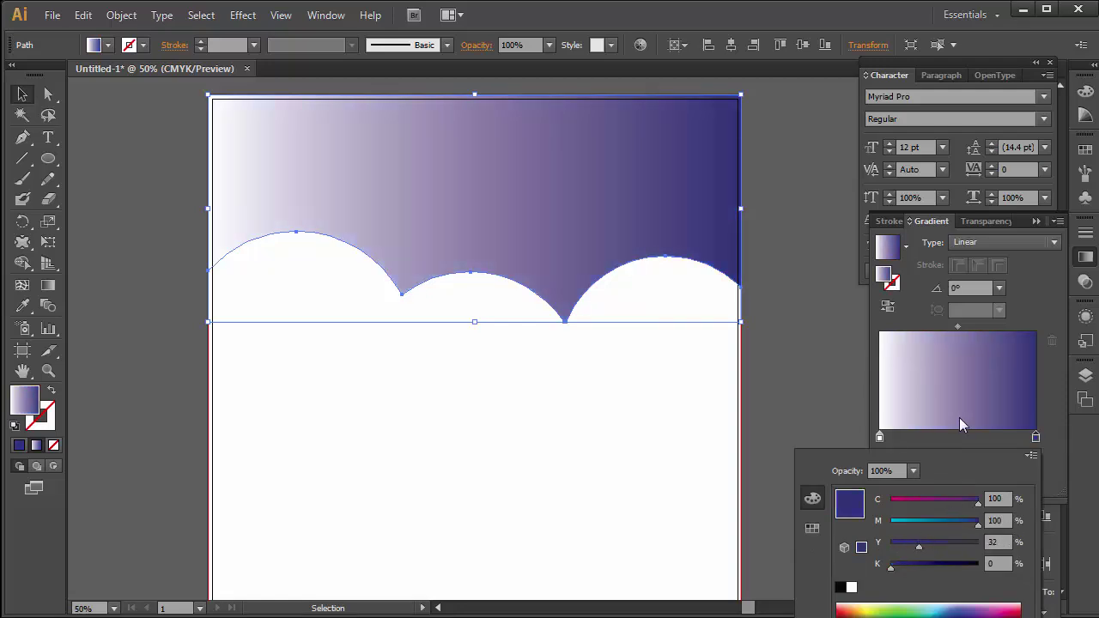
{"action": "left_click", "coordinate": [957, 327]}
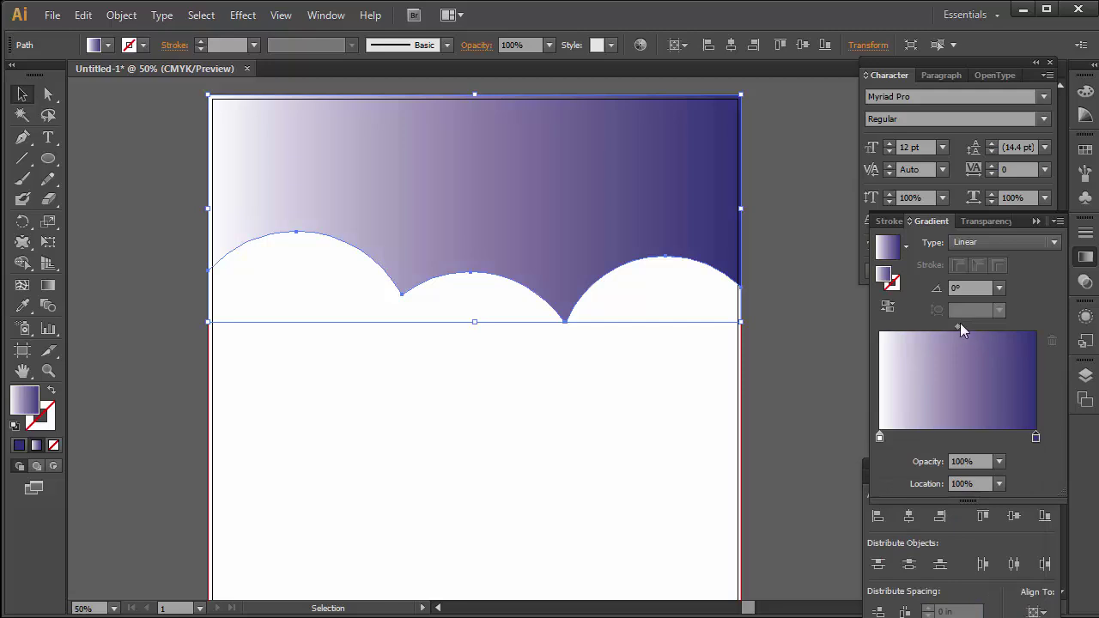
{"action": "left_click_drag", "start_coordinate": [956, 326], "coordinate": [940, 327]}
Set the left stop to full cyan and move the purple stop to about 58%.
{"action": "double_click", "coordinate": [879, 436]}
{"action": "left_click", "coordinate": [1033, 456]}
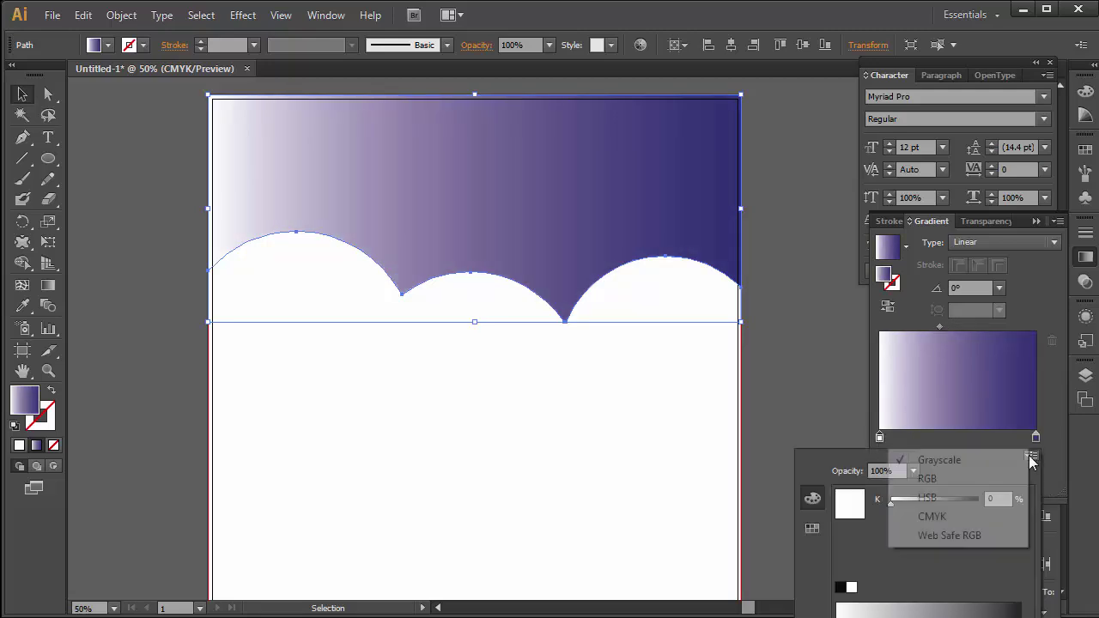
{"action": "left_click", "coordinate": [930, 516]}
{"action": "left_click_drag", "start_coordinate": [935, 508], "coordinate": [983, 504]}
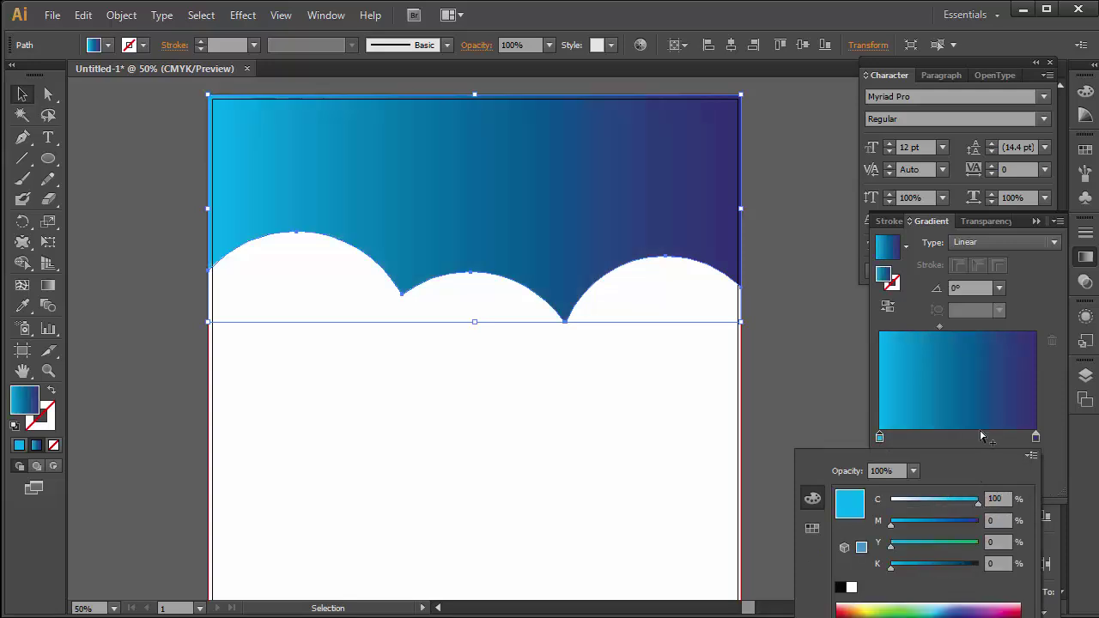
{"action": "left_click", "coordinate": [1037, 435]}
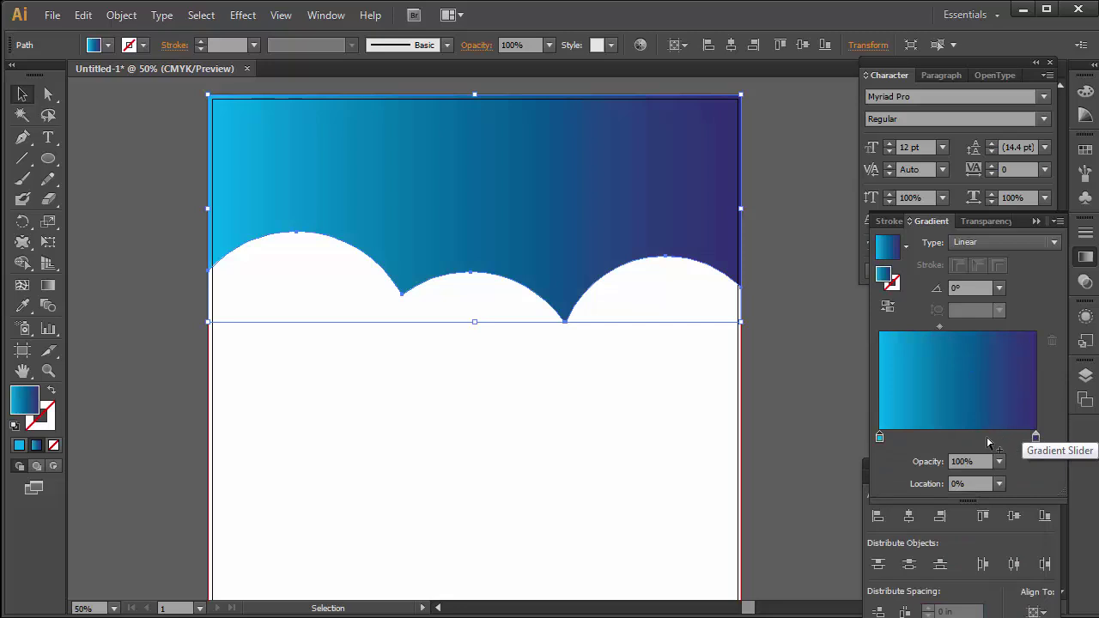
{"action": "mouse_move", "coordinate": [1036, 438]}
{"action": "left_mouse_down"}
{"action": "mouse_move", "coordinate": [972, 438]}
{"action": "mouse_move", "coordinate": [1022, 455]}
{"action": "left_mouse_up"}
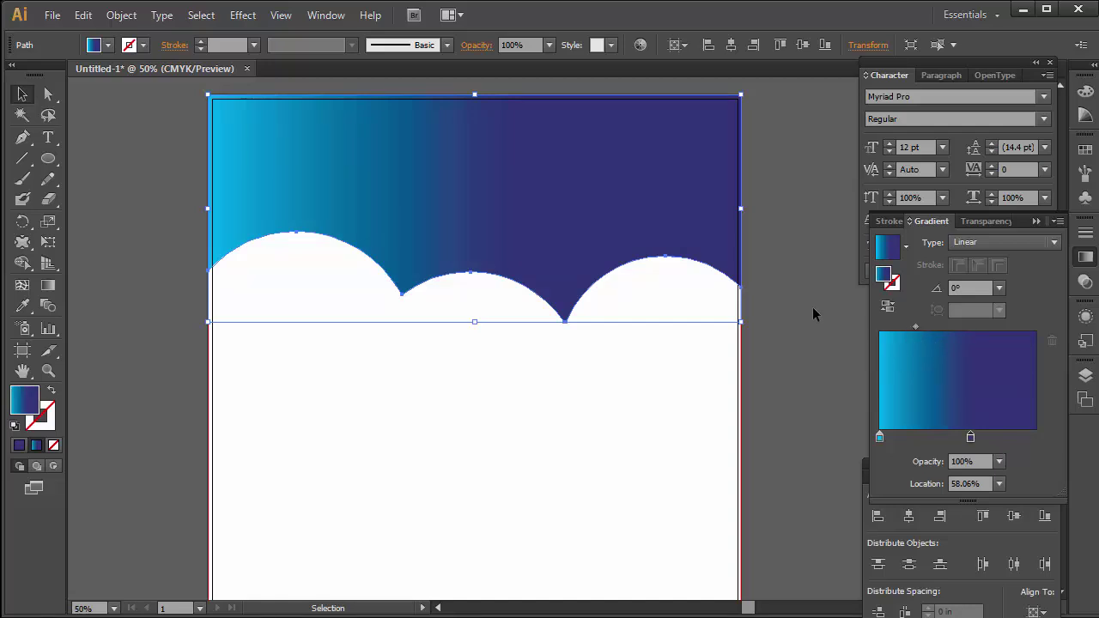
Reselect the header shape and nudge it down slightly.
{"action": "left_click", "coordinate": [795, 275]}
{"action": "left_click", "coordinate": [494, 213]}
{"action": "key", "text": "ctrl"}
{"action": "key", "text": "ctrl"}
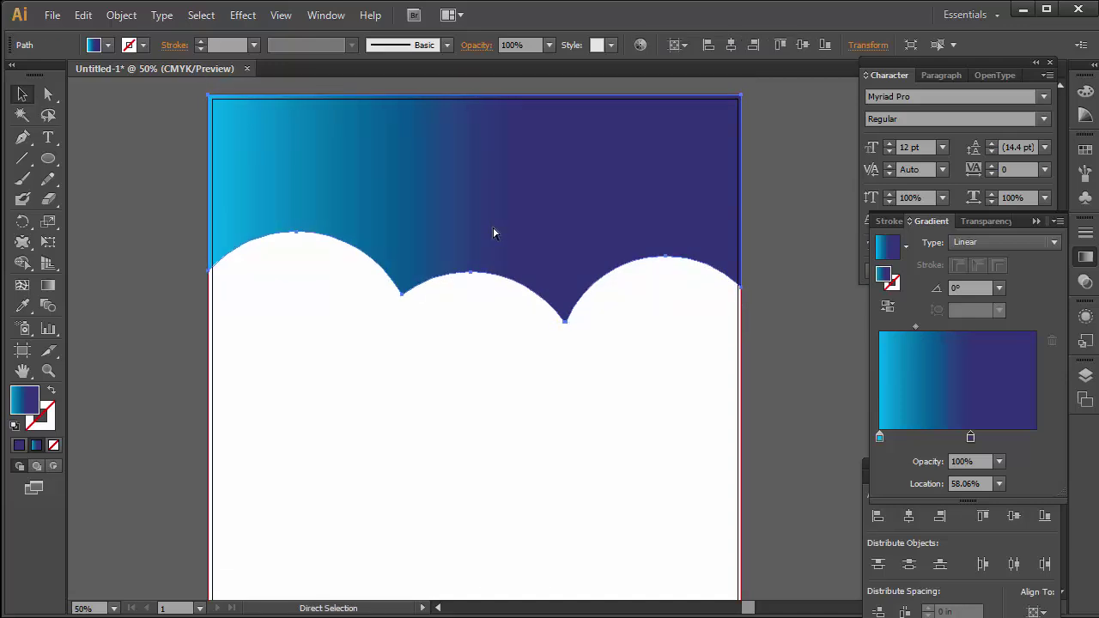
{"action": "key", "text": "ctrl"}
{"action": "key", "text": "Down"}
{"action": "key", "text": "Down"}
{"action": "key", "text": "Down"}
{"action": "key", "text": "Down"}
{"action": "key", "text": "Down"}
{"action": "key", "text": "Down"}
{"action": "key", "text": "Down"}
{"action": "key", "text": "Down"}
{"action": "key", "text": "Down"}
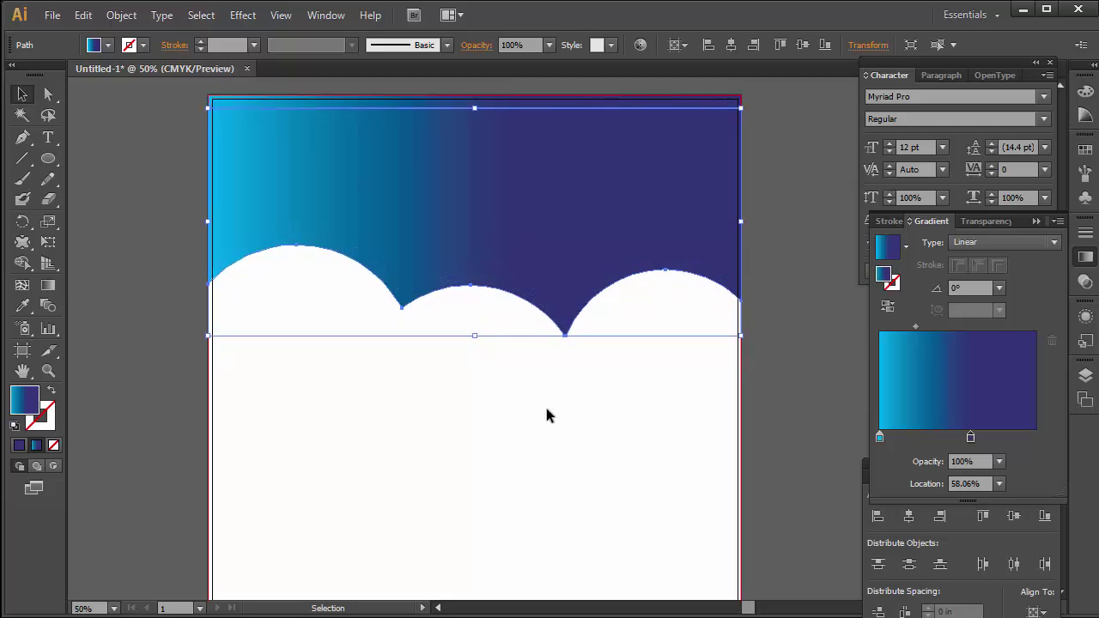
Make a reflected copy of the scalloped shape and nudge it into place.
{"action": "right_click", "coordinate": [384, 285]}
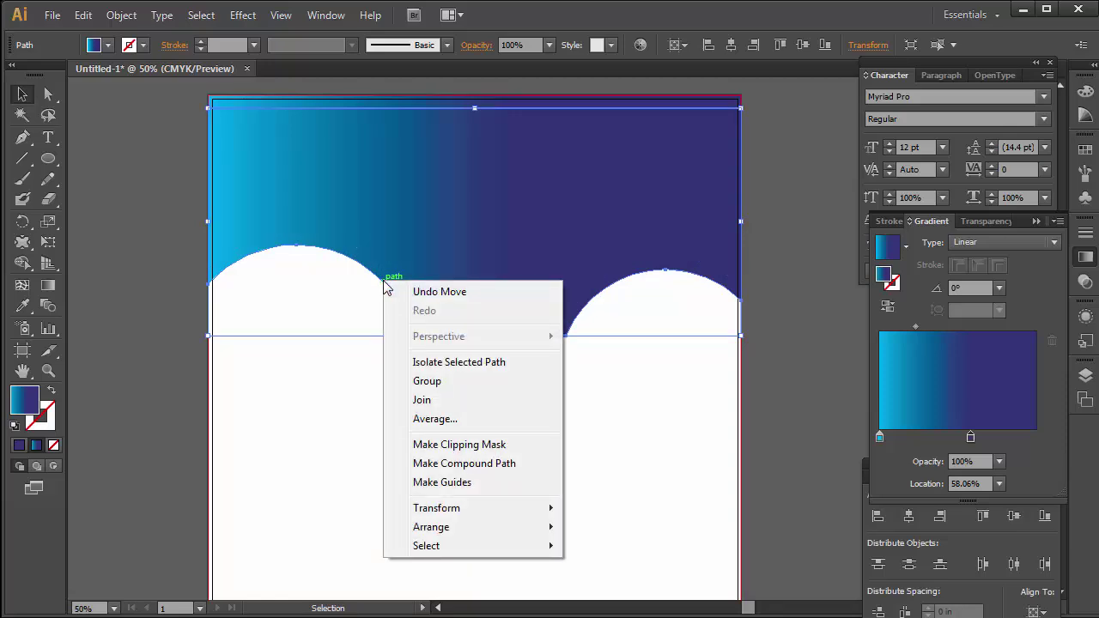
{"action": "mouse_move", "coordinate": [469, 508]}
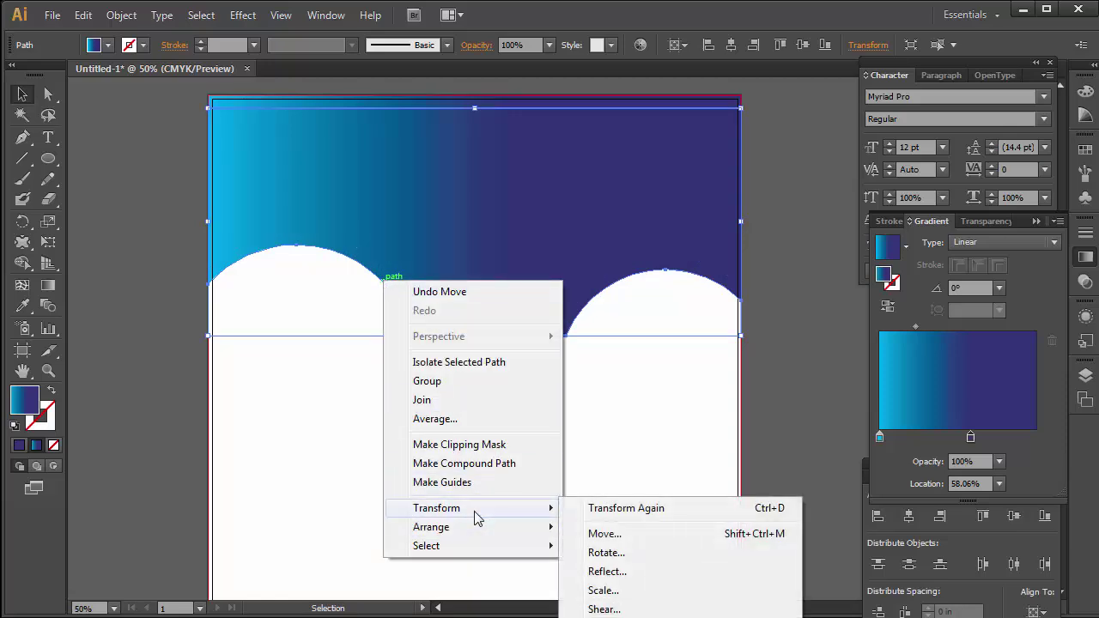
{"action": "left_click", "coordinate": [616, 571]}
{"action": "left_click", "coordinate": [554, 438]}
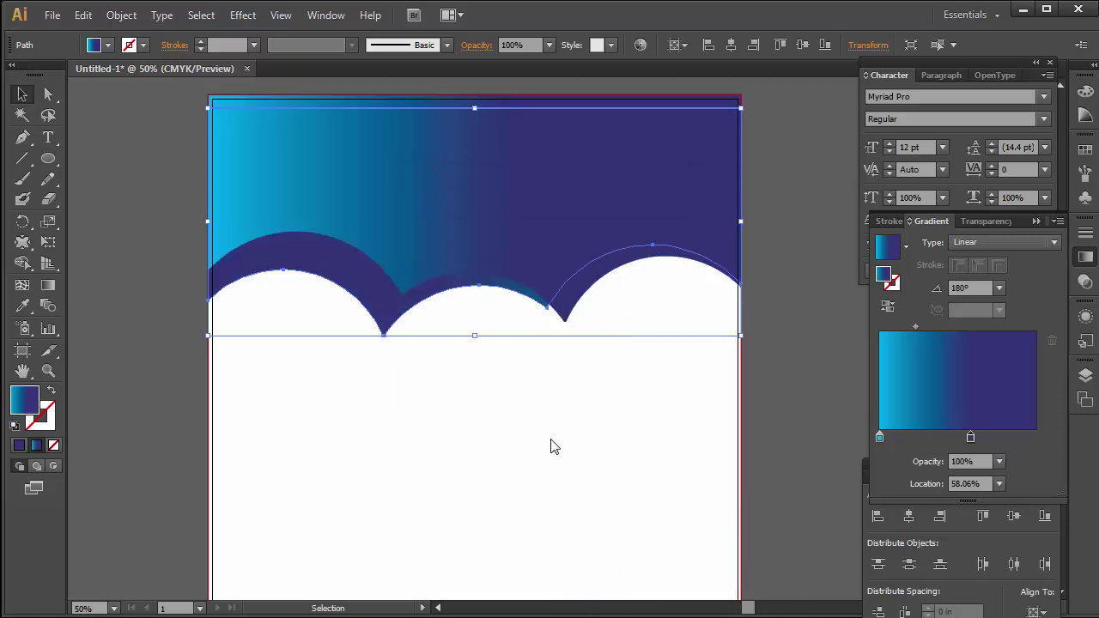
{"action": "key", "text": "Up"}
{"action": "key", "text": "Up"}
{"action": "key", "text": "Up"}
{"action": "key", "text": "Up"}
{"action": "key", "text": "Up"}
{"action": "key", "text": "Up"}
{"action": "key", "text": "Up"}
{"action": "key", "text": "Up"}
{"action": "key", "text": "Up"}
{"action": "key", "text": "Up"}
{"action": "key", "text": "Up"}
{"action": "key", "text": "Up"}
{"action": "key", "text": "Up"}
{"action": "key", "text": "Up"}
{"action": "key", "text": "Up"}
{"action": "key", "text": "Up"}
{"action": "key", "text": "Up"}
{"action": "key", "text": "Down"}
{"action": "key", "text": "Down"}
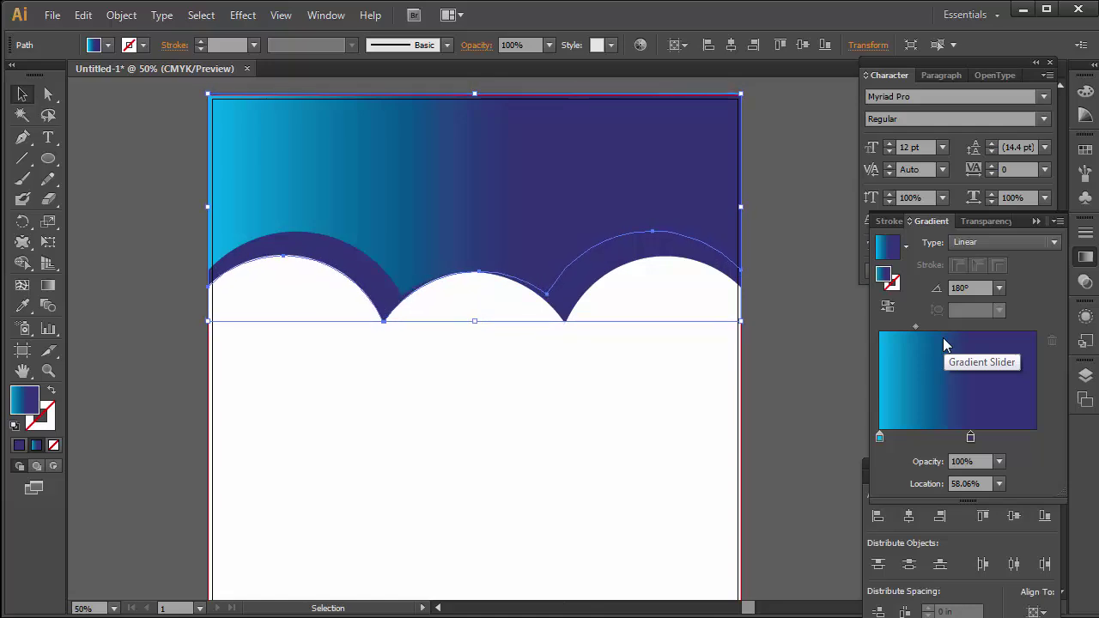
{"action": "key", "text": "Down"}
{"action": "key", "text": "Down"}
{"action": "left_click", "coordinate": [515, 283]}
{"action": "left_click", "coordinate": [418, 218]}
Set the copy's gradient end stop to orange, with magenta at 0.
{"action": "double_click", "coordinate": [970, 437]}
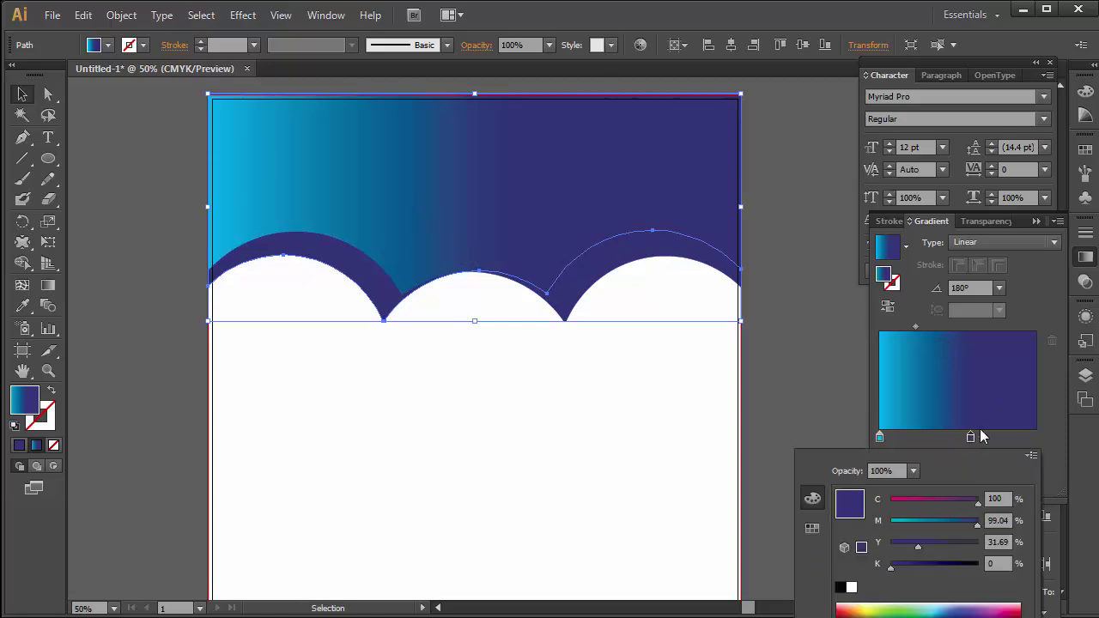
{"action": "mouse_move", "coordinate": [966, 524]}
{"action": "left_mouse_down"}
{"action": "mouse_move", "coordinate": [894, 520]}
{"action": "mouse_move", "coordinate": [871, 507]}
{"action": "mouse_move", "coordinate": [988, 548]}
{"action": "left_mouse_up"}
{"action": "left_click", "coordinate": [929, 544]}
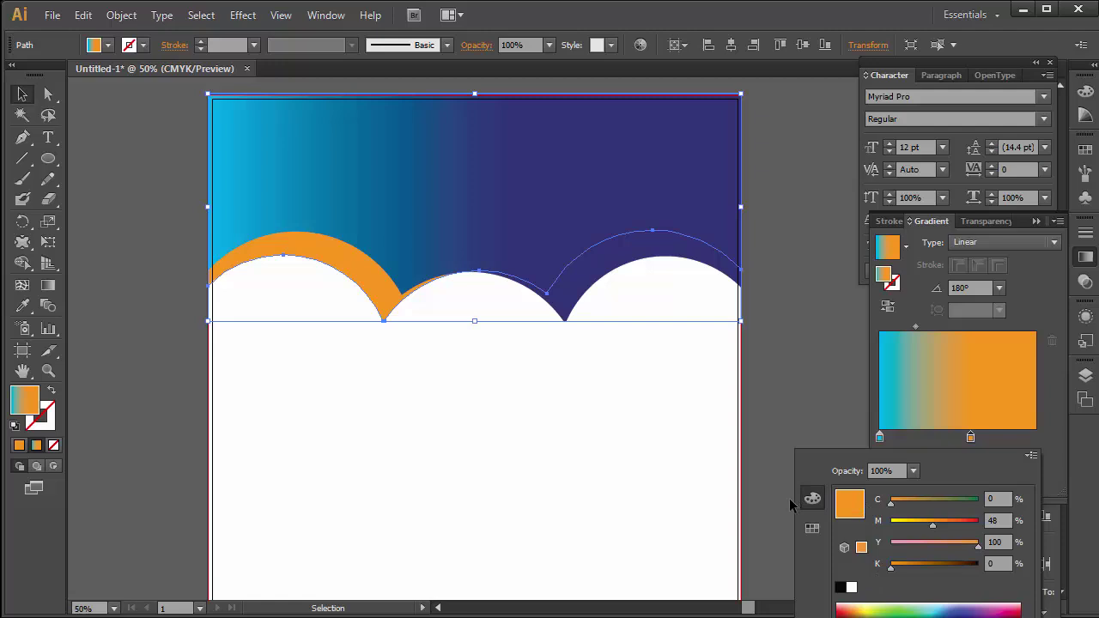
{"action": "left_click", "coordinate": [640, 370]}
Select the arches together with the header.
{"action": "left_click", "coordinate": [563, 267], "text": "shift"}
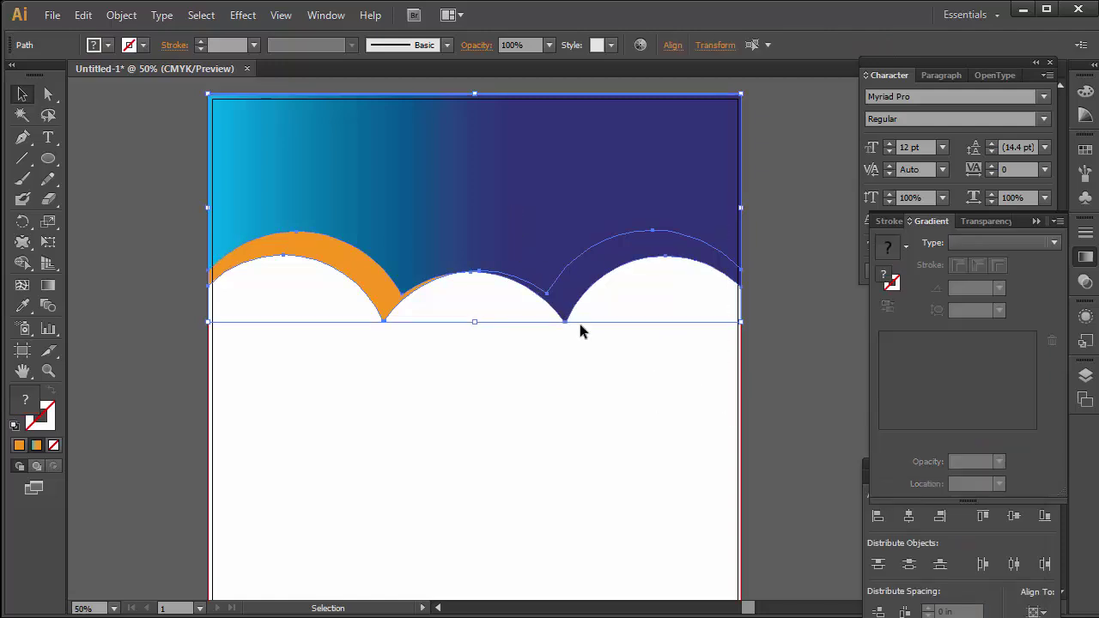
{"action": "left_click", "coordinate": [581, 293], "text": "shift"}
{"action": "left_click", "coordinate": [579, 294], "text": "shift"}
{"action": "left_click", "coordinate": [353, 290], "text": "shift"}
Split the arch band into separate arches with Shape Builder and select the right arch.
{"action": "left_click", "coordinate": [23, 263]}
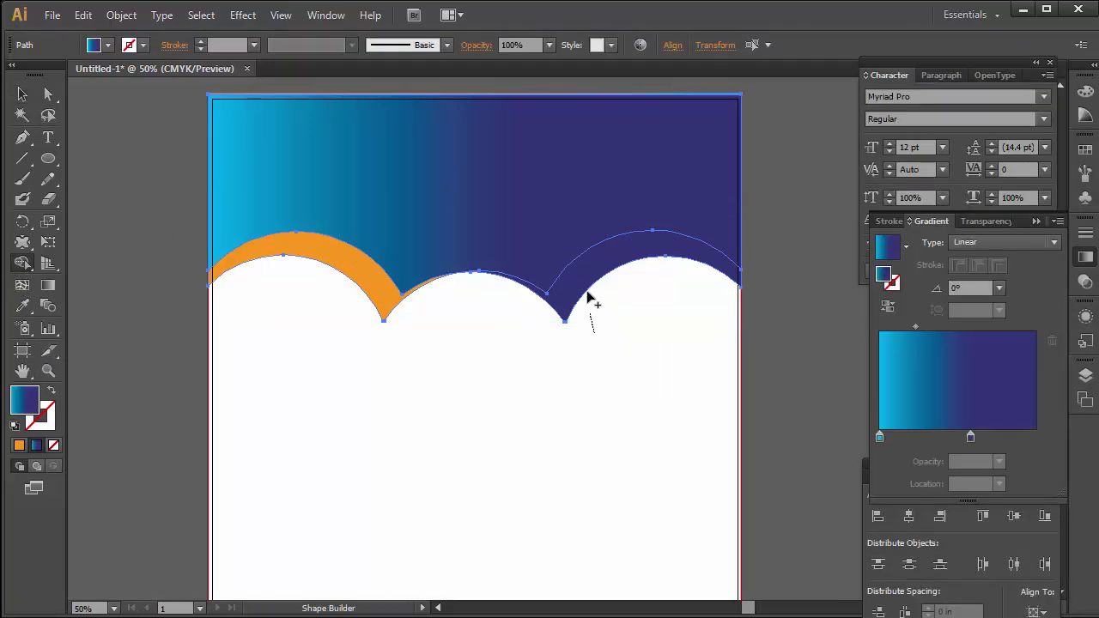
{"action": "left_click_drag", "start_coordinate": [590, 305], "coordinate": [326, 265]}
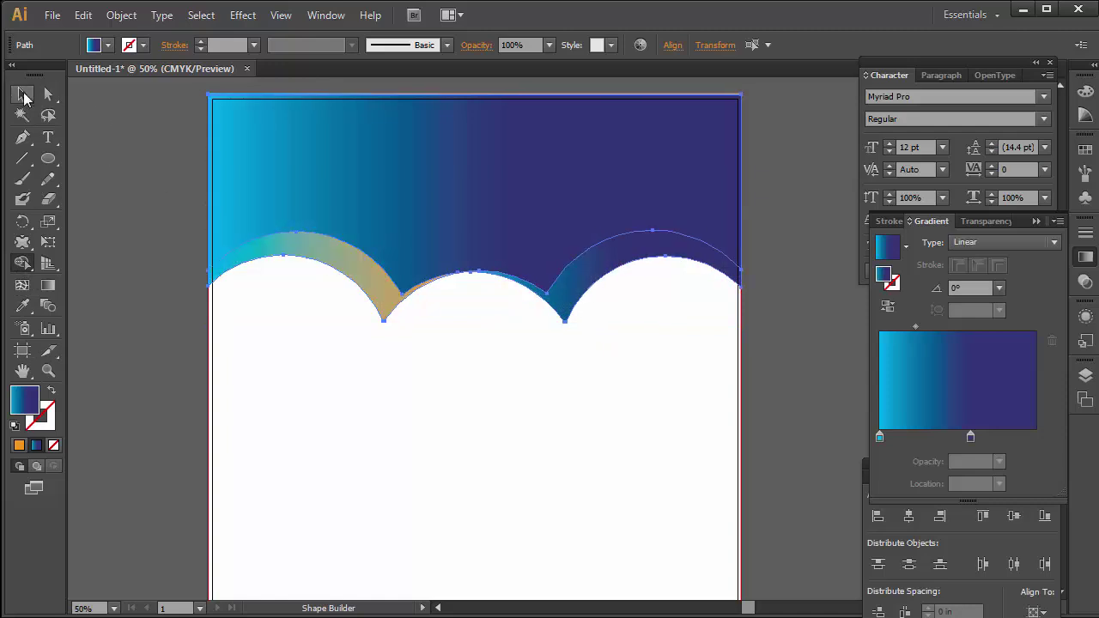
{"action": "left_click", "coordinate": [23, 94]}
{"action": "left_click", "coordinate": [574, 292]}
{"action": "left_click_drag", "start_coordinate": [572, 290], "coordinate": [593, 344]}
{"action": "key", "text": "ctrl+z"}
Change the right arch's end gradient stop to green.
{"action": "left_click", "coordinate": [970, 438]}
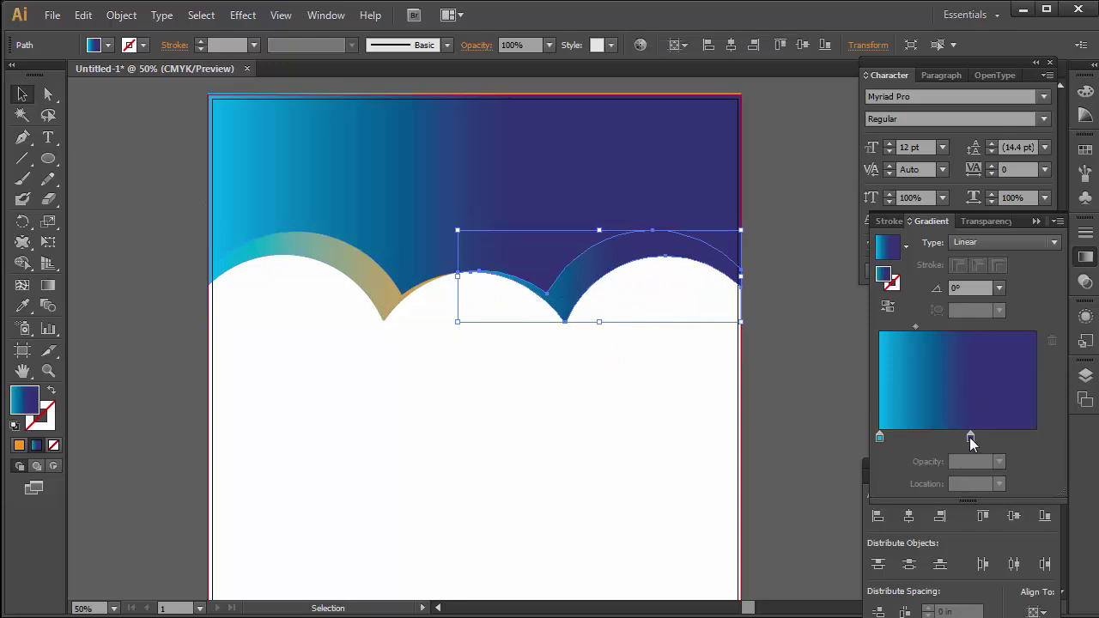
{"action": "double_click", "coordinate": [971, 438]}
{"action": "mouse_move", "coordinate": [977, 503]}
{"action": "left_mouse_down"}
{"action": "mouse_move", "coordinate": [884, 515]}
{"action": "mouse_move", "coordinate": [889, 506]}
{"action": "left_mouse_up"}
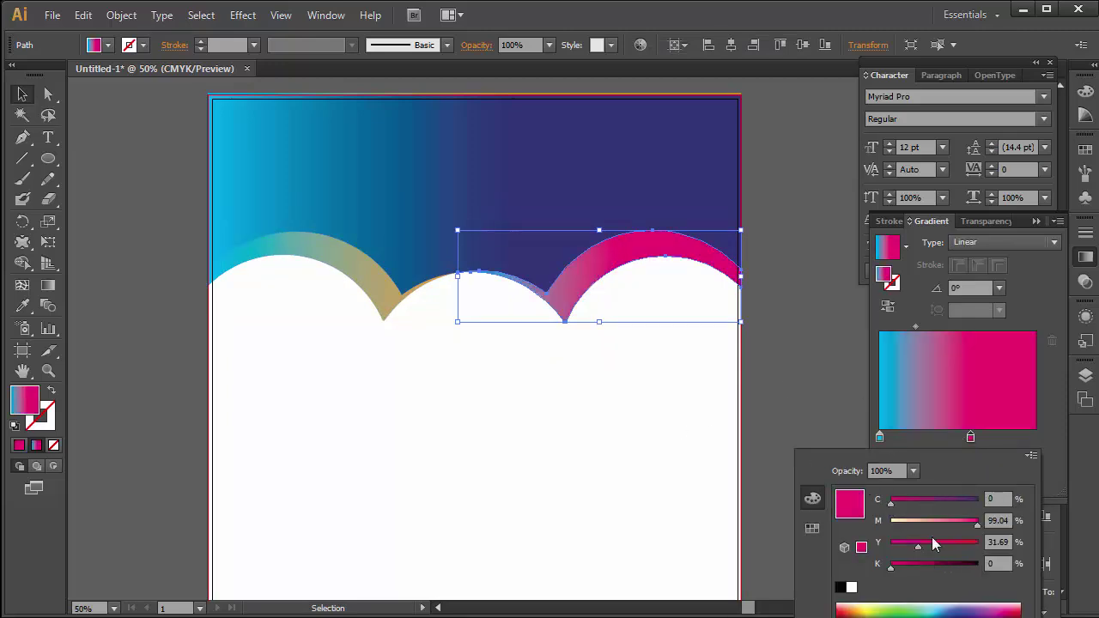
{"action": "mouse_move", "coordinate": [977, 521]}
{"action": "left_mouse_down"}
{"action": "mouse_move", "coordinate": [903, 520]}
{"action": "mouse_move", "coordinate": [978, 500]}
{"action": "left_mouse_up"}
{"action": "left_click_drag", "start_coordinate": [959, 543], "coordinate": [983, 542]}
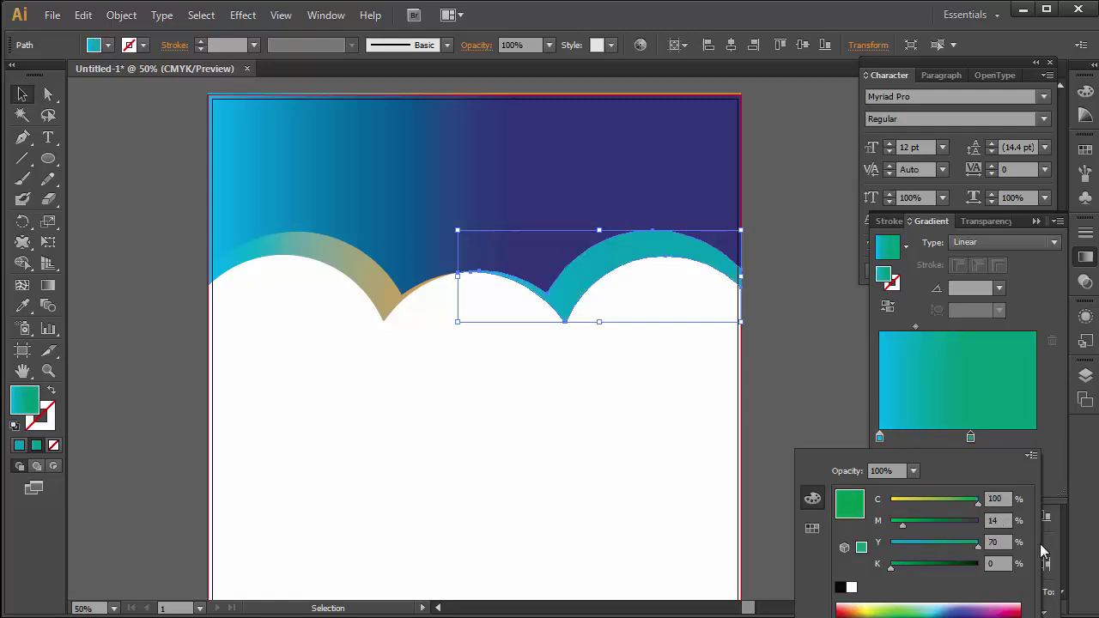
Set the left arch's left gradient stop to a light yellow with yellow 100.
{"action": "left_click", "coordinate": [345, 260]}
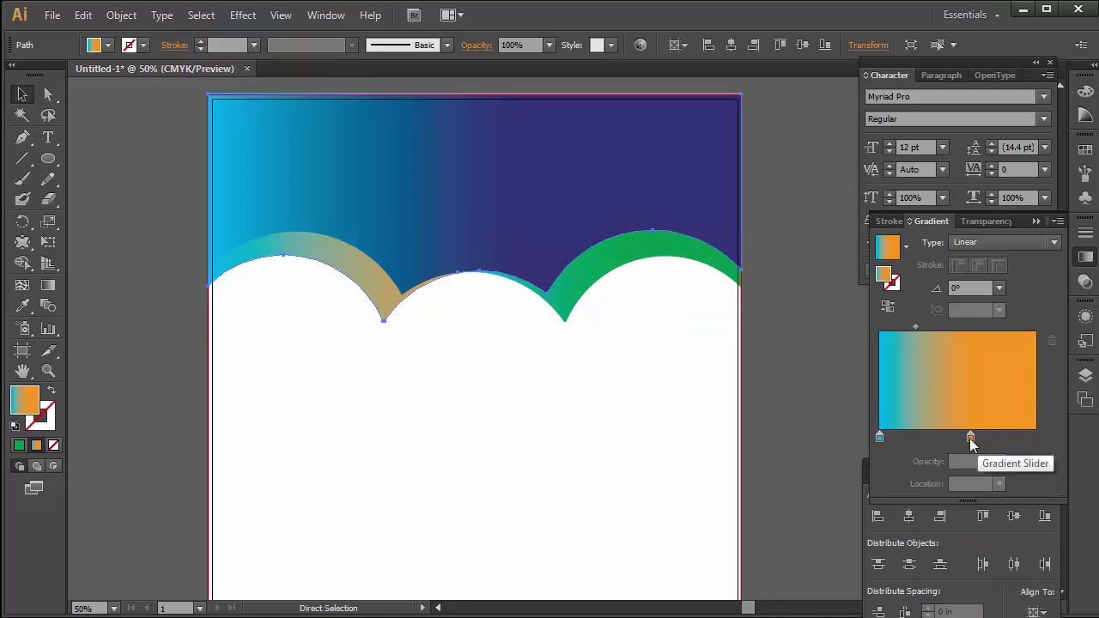
{"action": "double_click", "coordinate": [881, 439]}
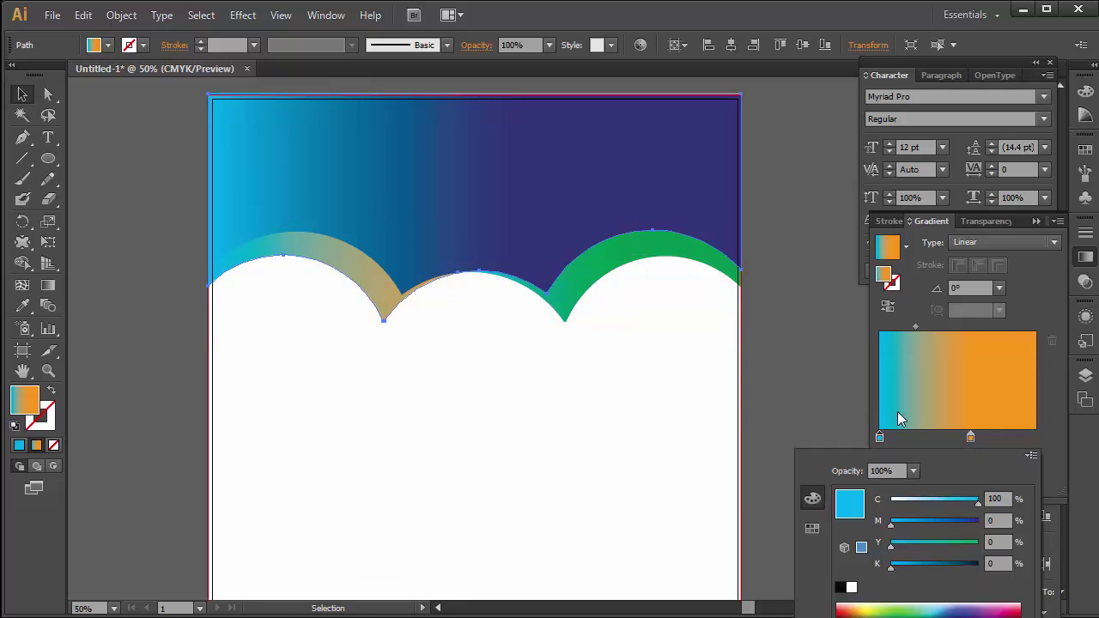
{"action": "left_click_drag", "start_coordinate": [977, 502], "coordinate": [777, 500]}
{"action": "left_click", "coordinate": [905, 542]}
{"action": "type", "text": "100"}
{"action": "key", "text": "Return"}
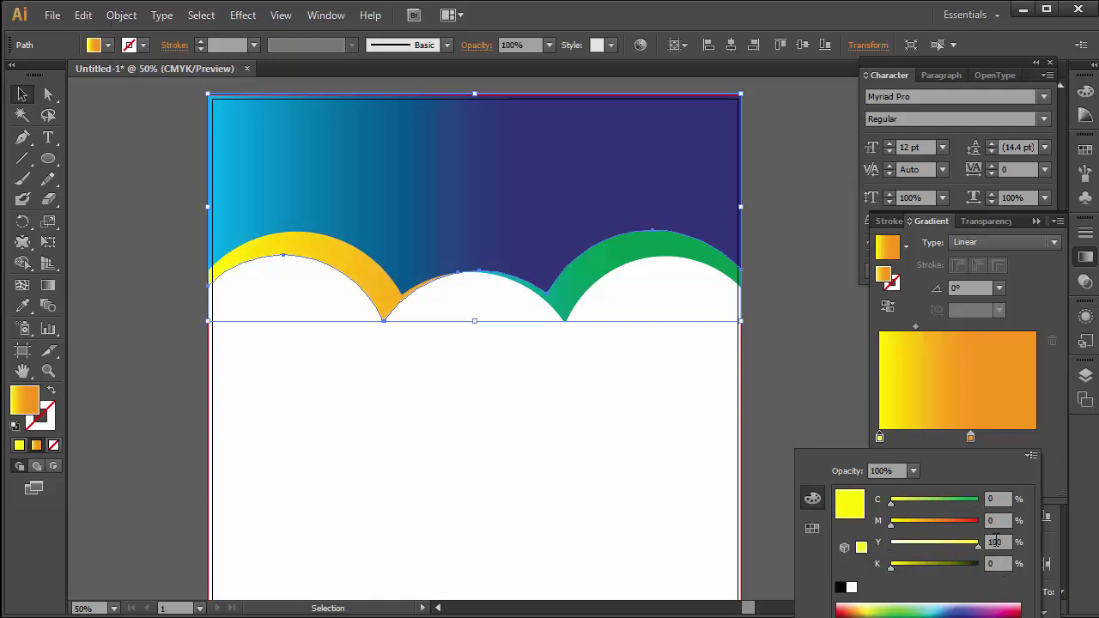
{"action": "left_click", "coordinate": [790, 319]}
Zoom in closely on the header's top edge, then zoom back out to the header.
{"action": "key", "text": "Tab"}
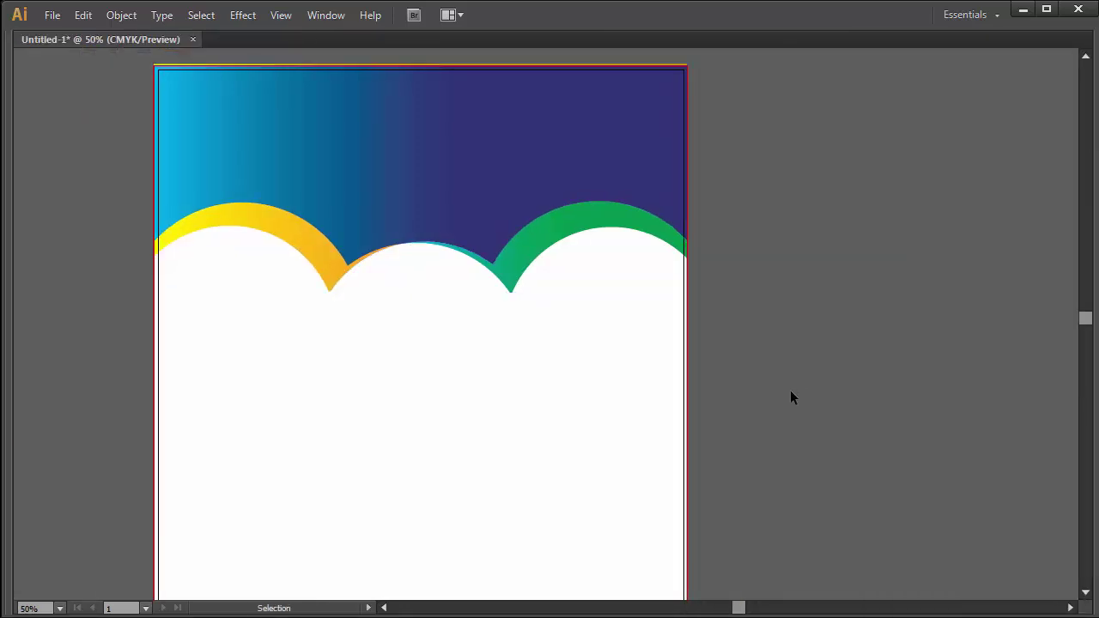
{"action": "scroll", "coordinate": [506, 250], "scroll_direction": "down", "scroll_amount": 1}
{"action": "scroll", "coordinate": [524, 256], "scroll_direction": "up", "scroll_amount": 1}
{"action": "scroll", "coordinate": [550, 266], "scroll_direction": "up", "scroll_amount": 1}
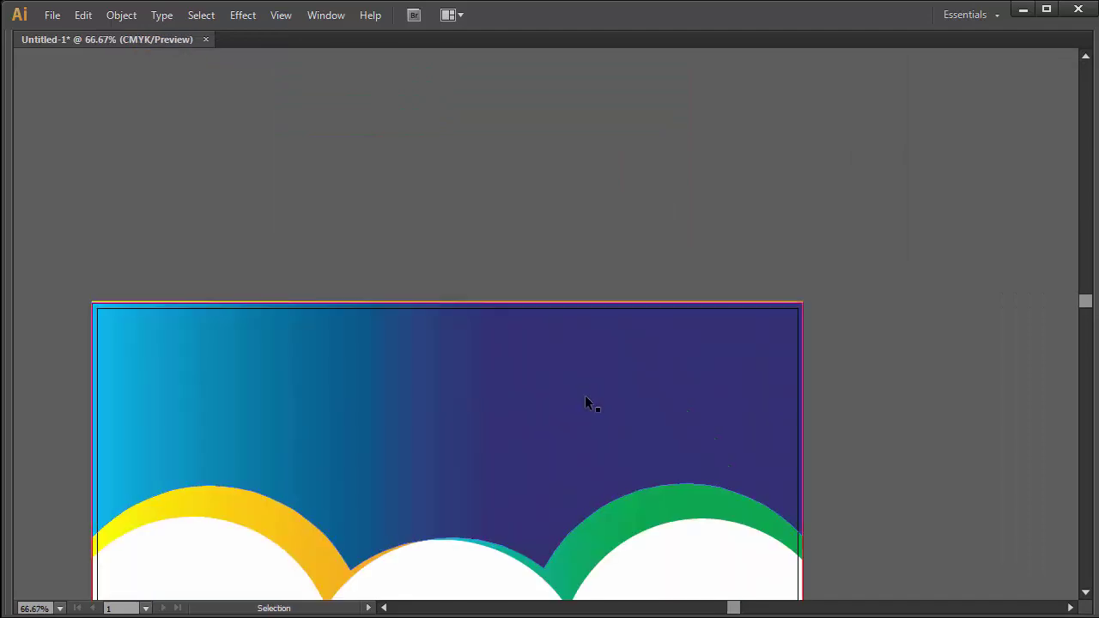
{"action": "left_click_drag", "start_coordinate": [542, 239], "coordinate": [620, 319]}
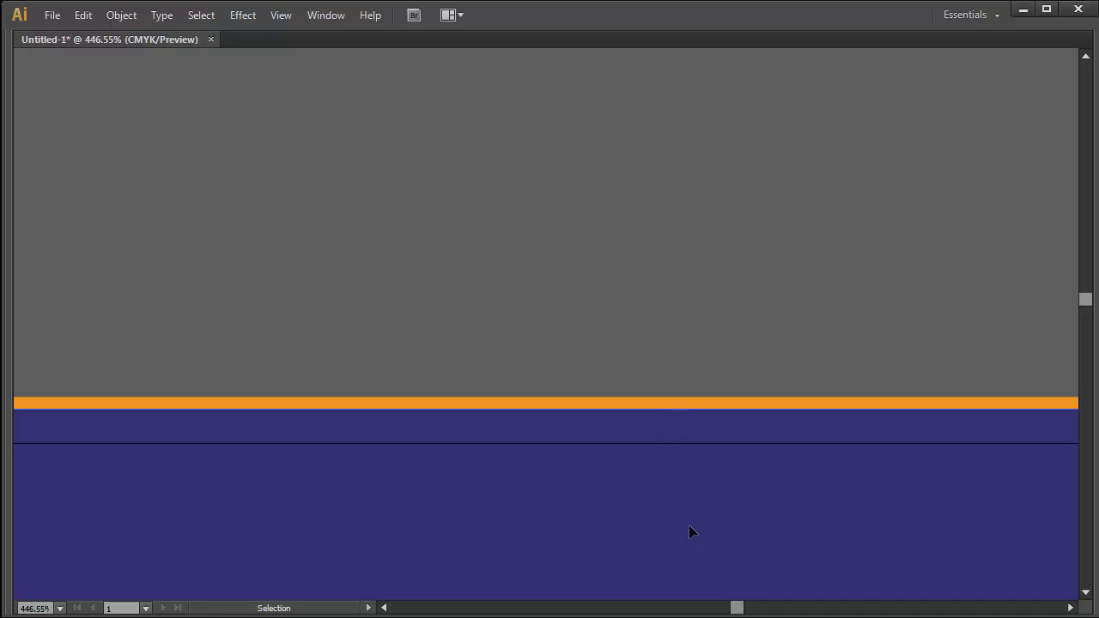
{"action": "left_click", "coordinate": [584, 410], "text": "ctrl+alt"}
{"action": "scroll", "coordinate": [619, 387], "scroll_direction": "down", "scroll_amount": 1}
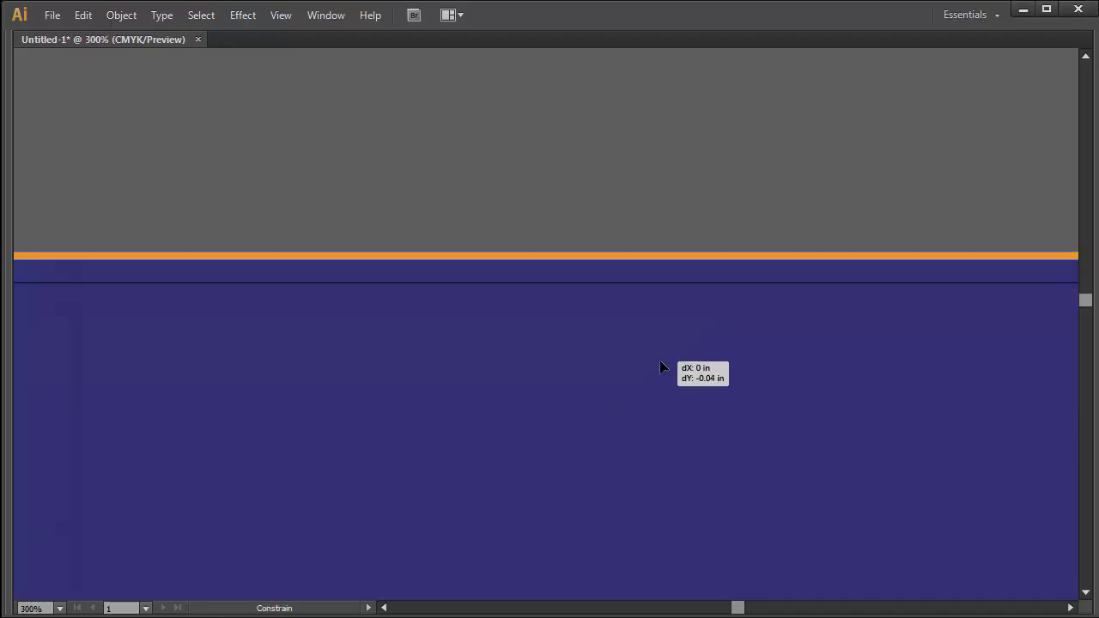
{"action": "left_click", "coordinate": [541, 327], "text": "ctrl+alt"}
{"action": "left_click", "coordinate": [542, 326], "text": "ctrl+alt"}
{"action": "left_click", "coordinate": [542, 326], "text": "ctrl+alt"}
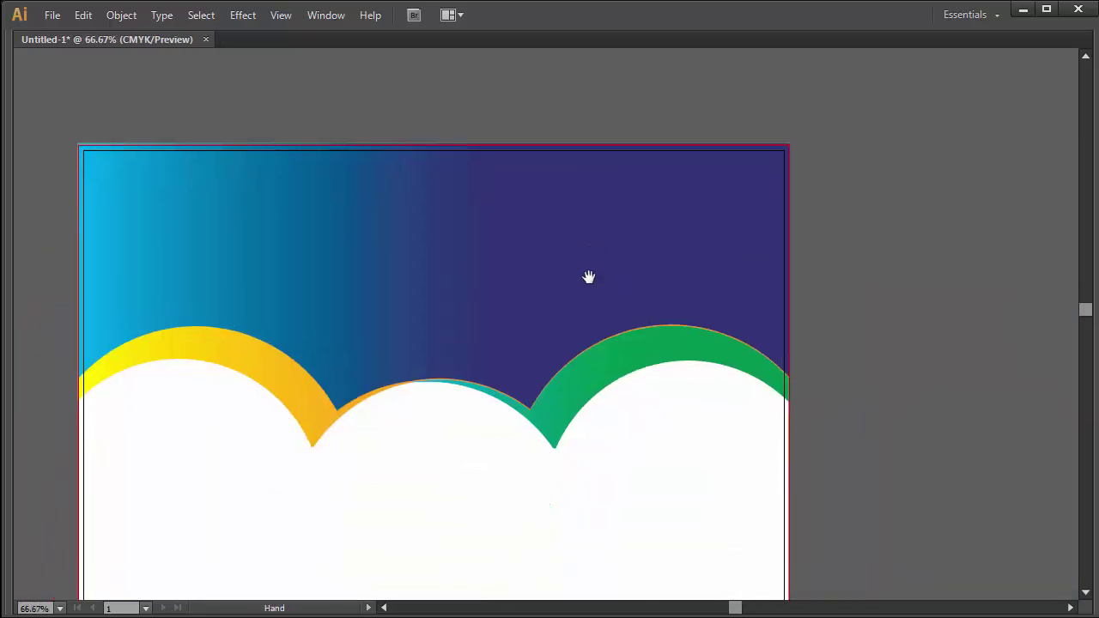
Test-move the gradient shape with Direct Selection, undo it, and reframe the view.
{"action": "key", "text": "a"}
{"action": "left_click_drag", "start_coordinate": [673, 387], "coordinate": [624, 224]}
{"action": "key", "text": "ctrl+z"}
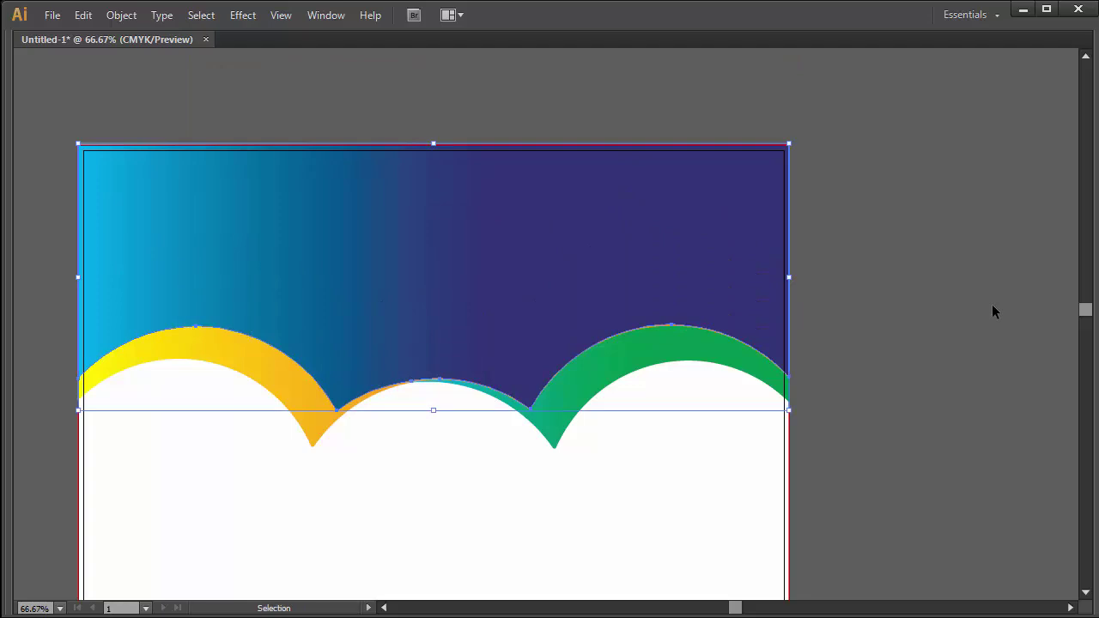
{"action": "key", "text": "ctrl+minus"}
{"action": "left_click_drag", "start_coordinate": [499, 252], "coordinate": [491, 276]}
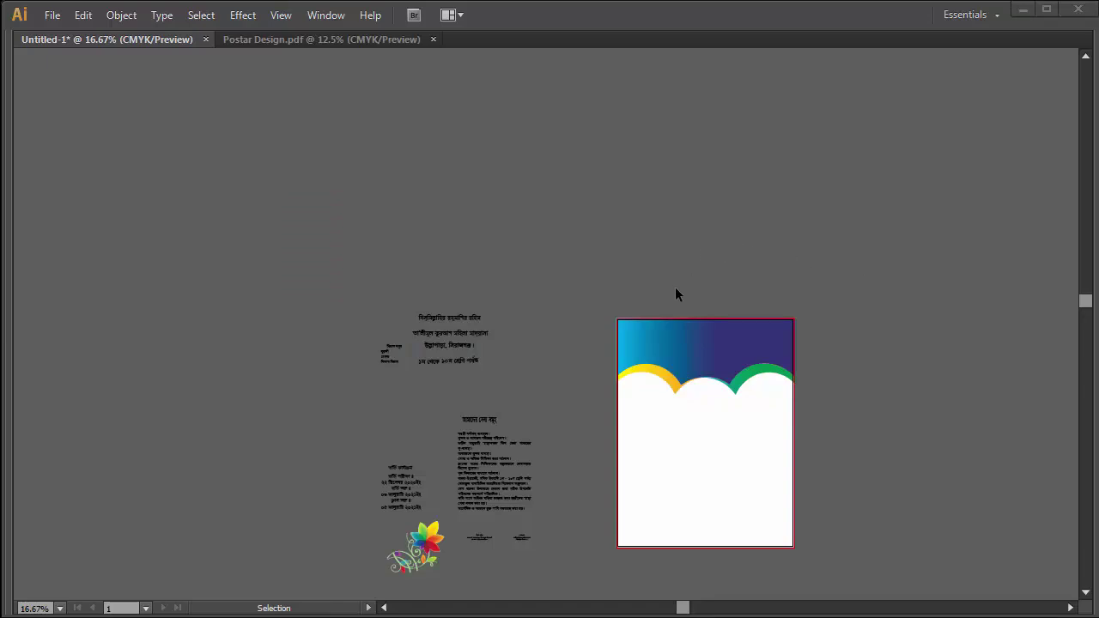
Drag the Bengali Bismillah line from beside the artboard onto the top centre of the gradient header.
{"action": "left_click", "coordinate": [675, 355], "text": "ctrl"}
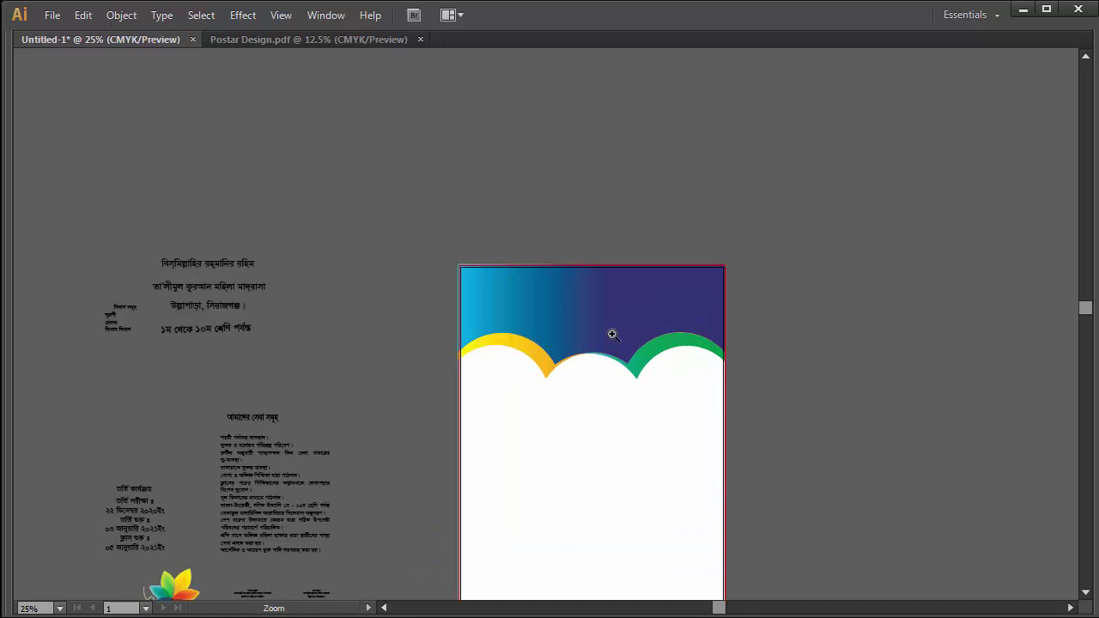
{"action": "left_click", "coordinate": [612, 334], "text": "ctrl"}
{"action": "left_click_drag", "start_coordinate": [549, 292], "coordinate": [501, 369]}
{"action": "left_click", "coordinate": [502, 396]}
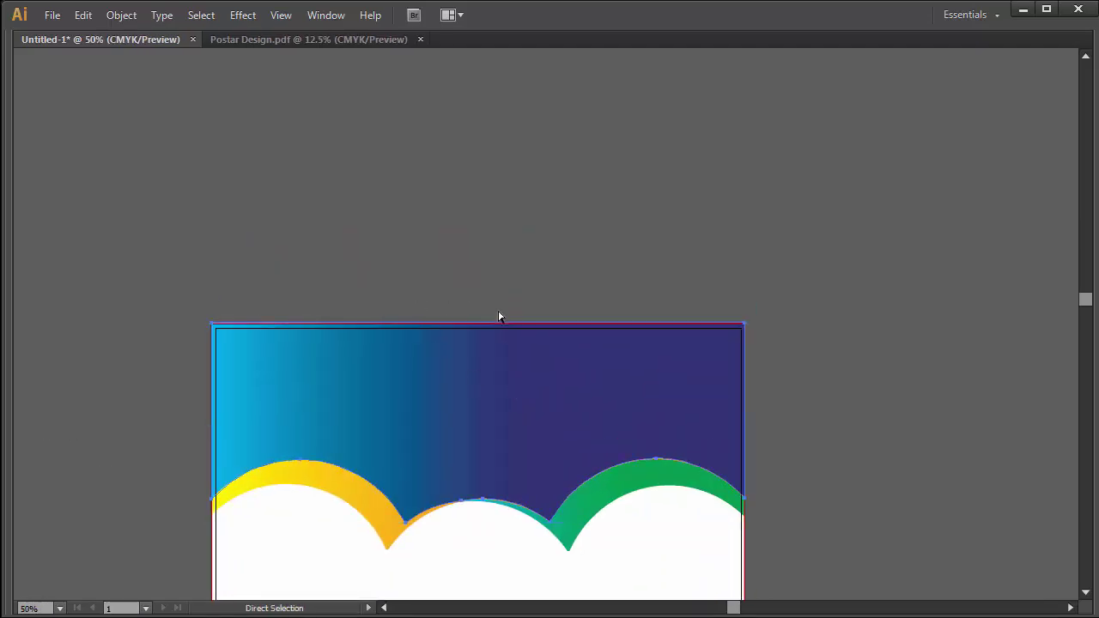
{"action": "scroll", "coordinate": [391, 312], "scroll_direction": "left", "scroll_amount": 5}
{"action": "key", "text": "ctrl+minus"}
{"action": "left_click_drag", "start_coordinate": [213, 226], "coordinate": [439, 234]}
{"action": "mouse_move", "coordinate": [228, 278]}
{"action": "left_mouse_down"}
{"action": "mouse_move", "coordinate": [762, 303]}
{"action": "mouse_move", "coordinate": [742, 291]}
{"action": "left_mouse_up"}
{"action": "left_click_drag", "start_coordinate": [520, 233], "coordinate": [983, 405]}
{"action": "key", "text": "Tab"}
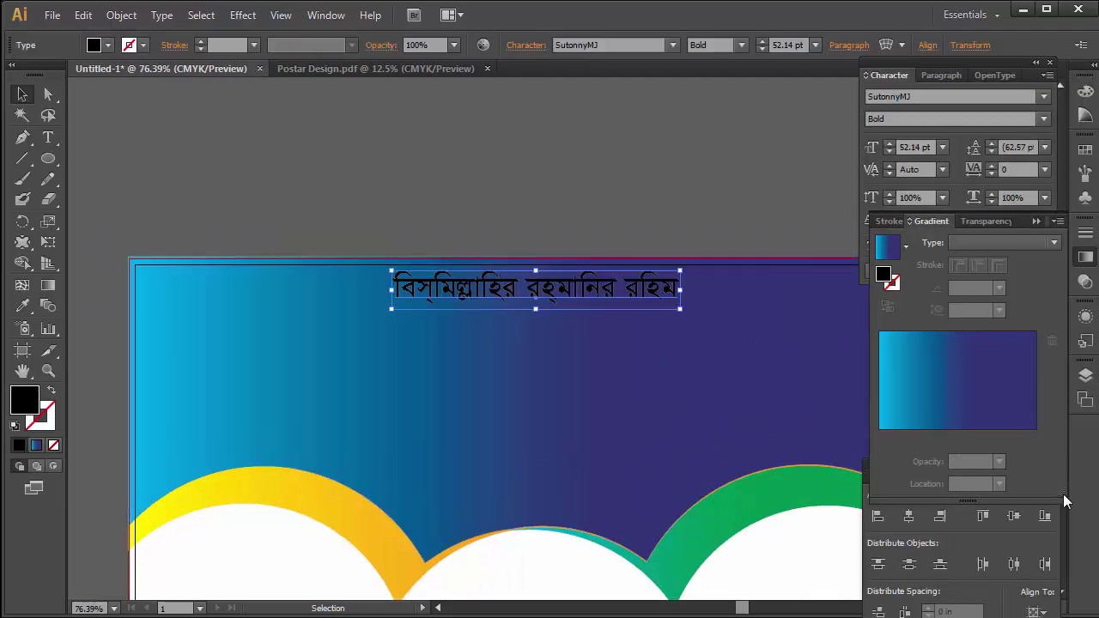
Make the Bismillah line white at about 24 pt and move it up near the header's top edge.
{"action": "left_click", "coordinate": [912, 148]}
{"action": "type", "text": "20"}
{"action": "key", "text": "Return"}
{"action": "left_click_drag", "start_coordinate": [592, 298], "coordinate": [611, 294]}
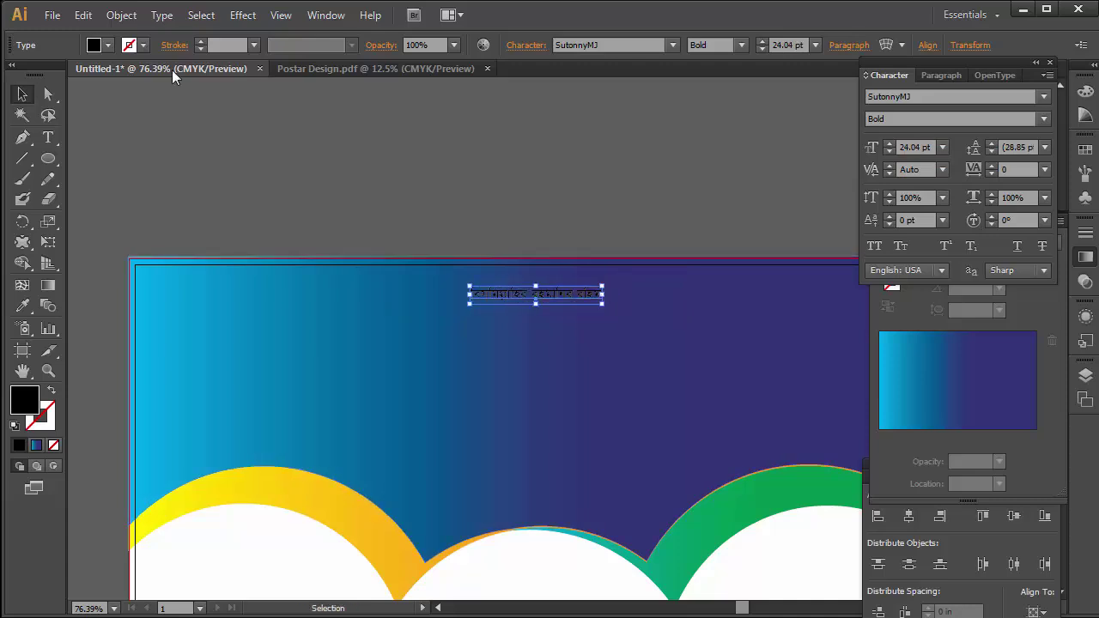
{"action": "left_click", "coordinate": [95, 44]}
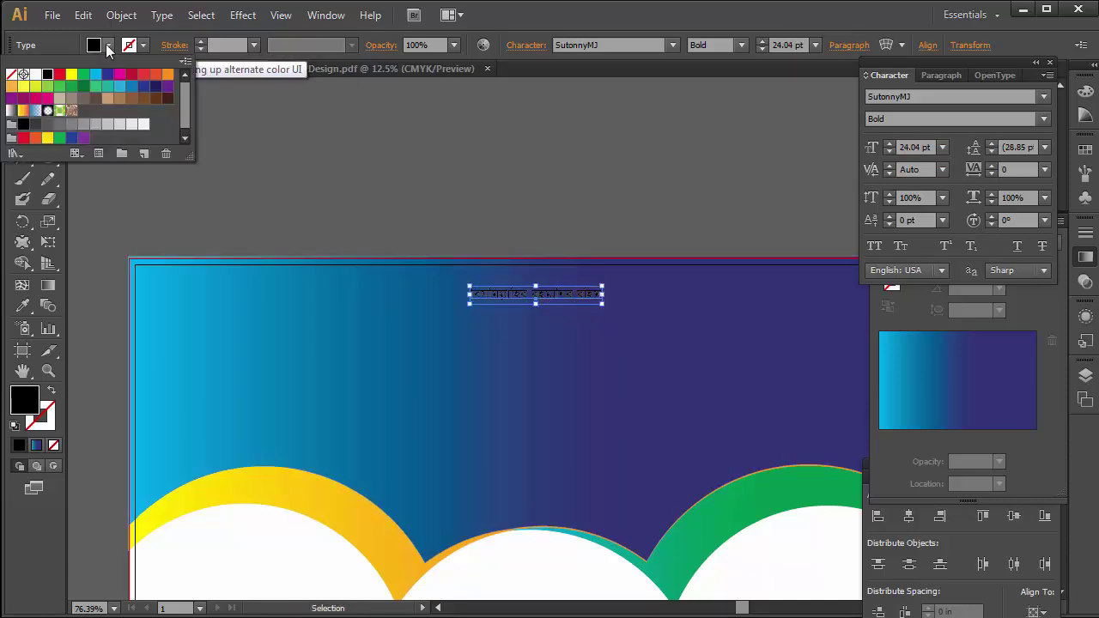
{"action": "left_click", "coordinate": [35, 74]}
{"action": "left_click", "coordinate": [567, 297]}
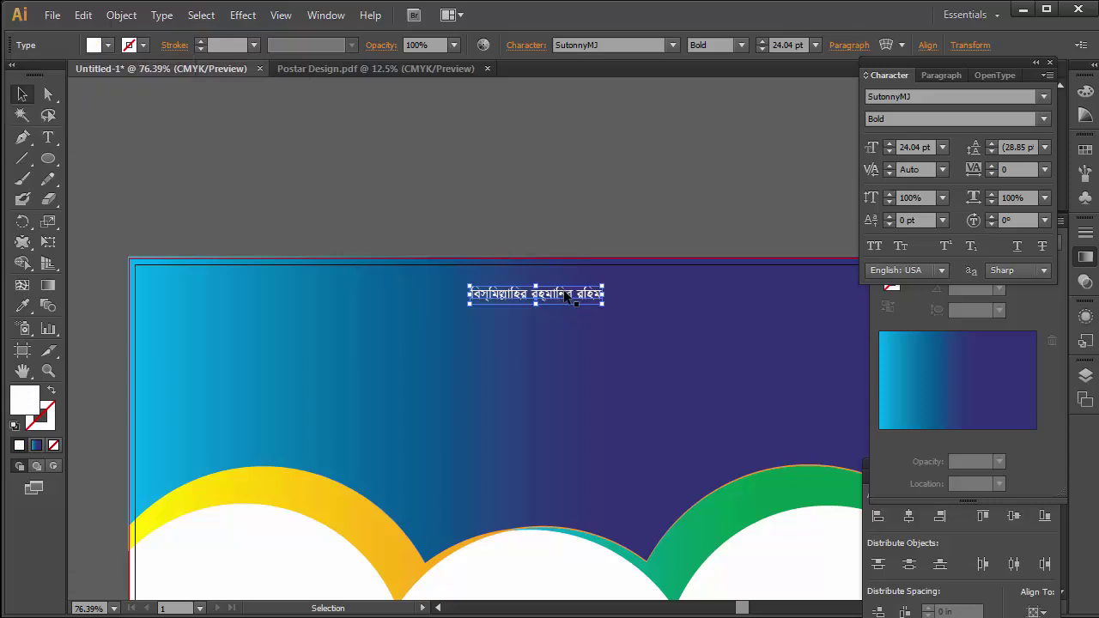
{"action": "left_click_drag", "start_coordinate": [567, 297], "coordinate": [565, 284]}
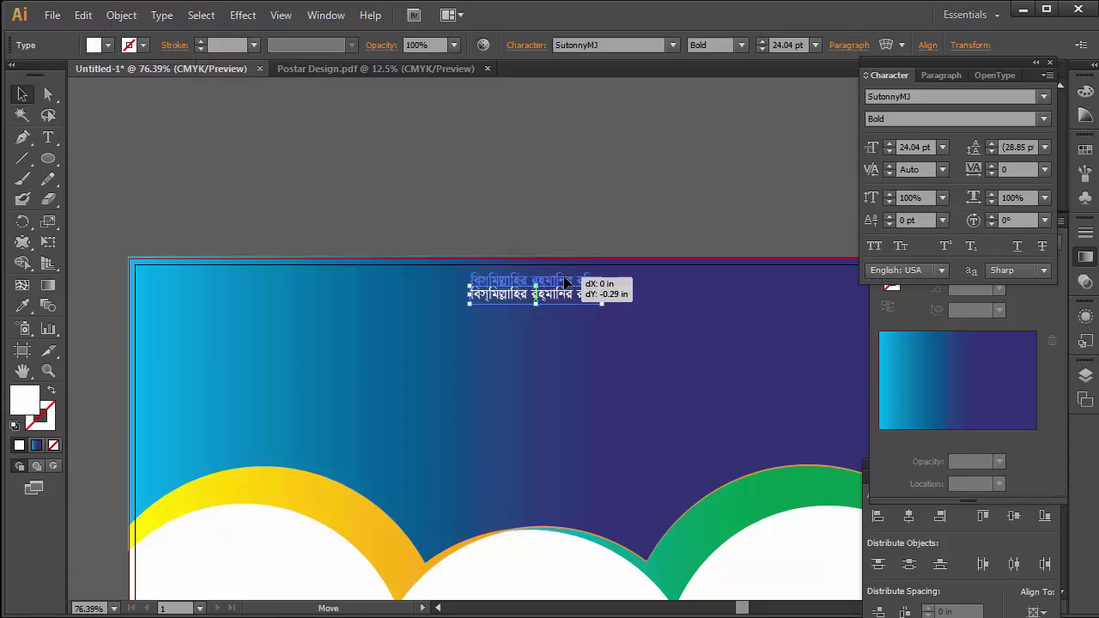
{"action": "left_click", "coordinate": [507, 372]}
Zoom out and drag the madrasa name line onto the poster header.
{"action": "left_click", "coordinate": [529, 344], "text": "ctrl+alt"}
{"action": "left_click", "coordinate": [529, 343], "text": "ctrl+alt"}
{"action": "left_click", "coordinate": [528, 344], "text": "ctrl+alt"}
{"action": "mouse_move", "coordinate": [288, 323]}
{"action": "left_mouse_down"}
{"action": "mouse_move", "coordinate": [803, 330]}
{"action": "mouse_move", "coordinate": [768, 331]}
{"action": "mouse_move", "coordinate": [768, 351]}
{"action": "left_mouse_up"}
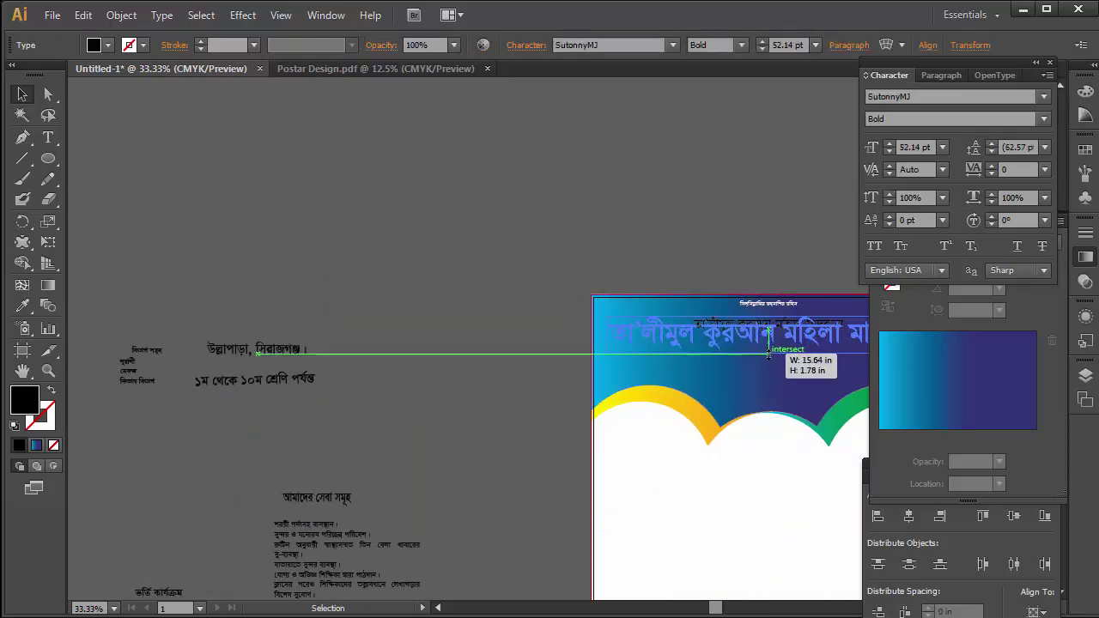
Stretch the madrasa name taller from its bottom handle to about 117.72 pt.
{"action": "key", "text": "Tab"}
{"action": "left_click", "coordinate": [721, 358], "text": "ctrl"}
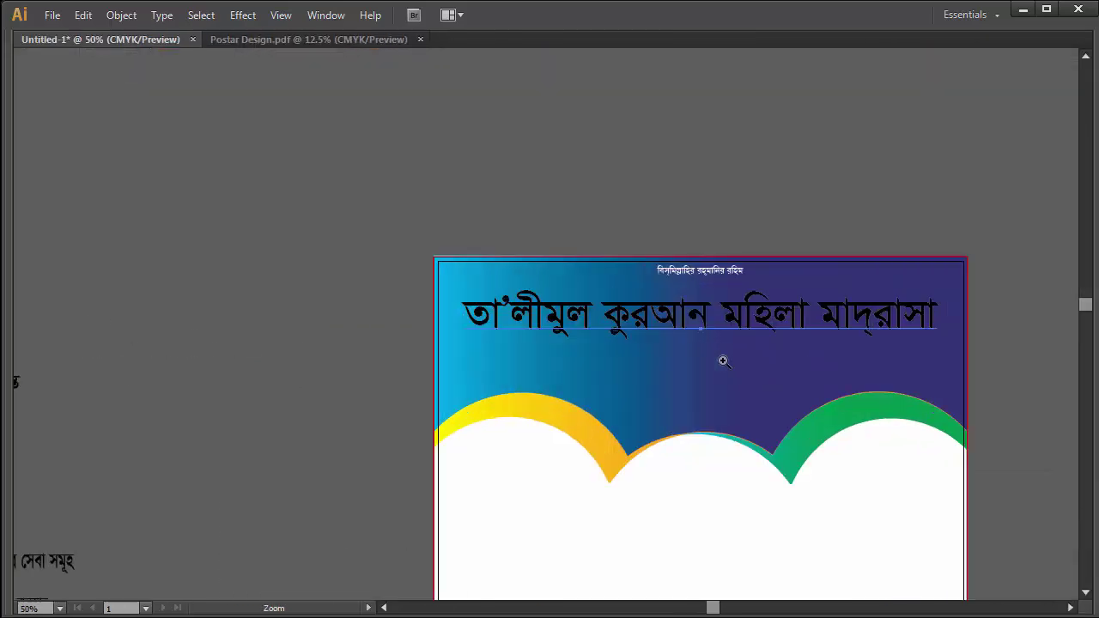
{"action": "left_click", "coordinate": [658, 341], "text": "ctrl"}
{"action": "left_click", "coordinate": [728, 443], "text": "ctrl"}
{"action": "left_click_drag", "start_coordinate": [728, 443], "coordinate": [800, 478]}
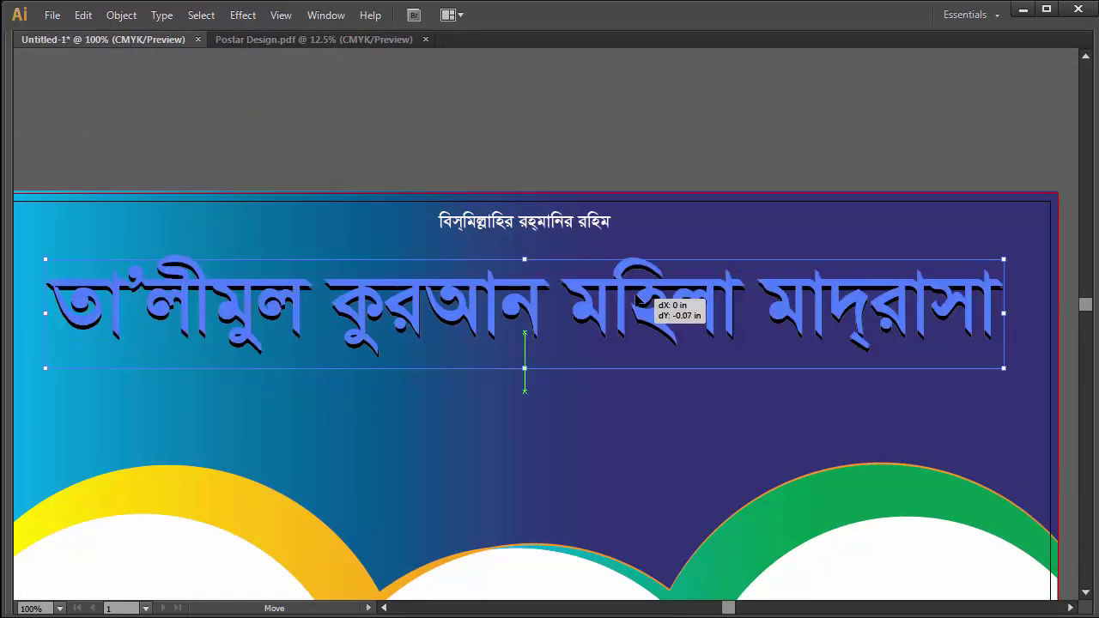
{"action": "left_click_drag", "start_coordinate": [524, 360], "coordinate": [522, 368]}
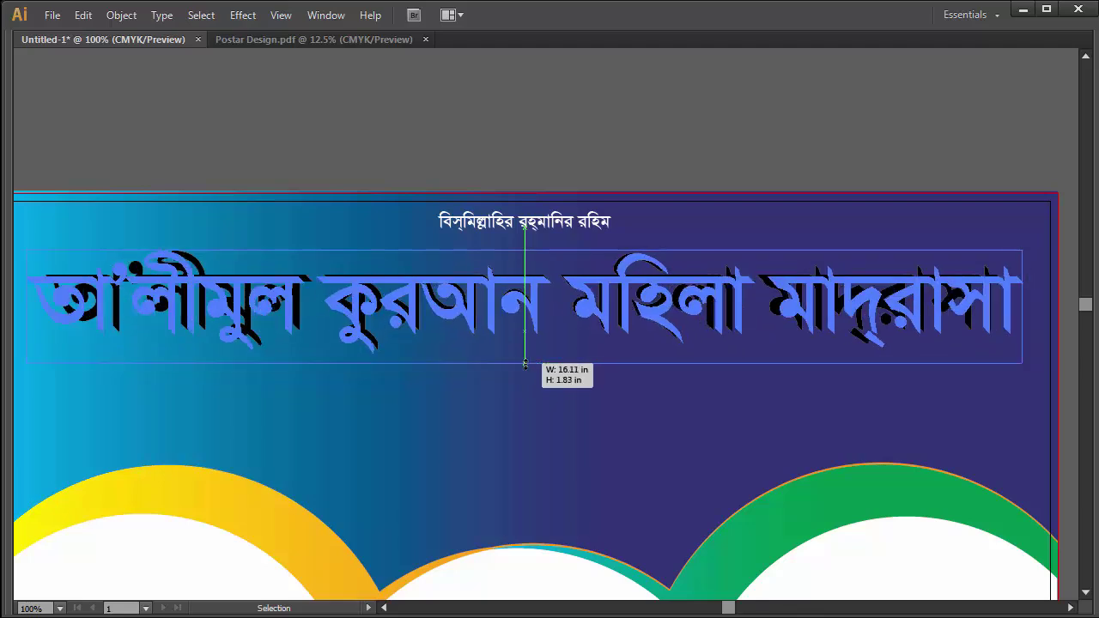
{"action": "left_click", "coordinate": [633, 388], "text": "ctrl+alt"}
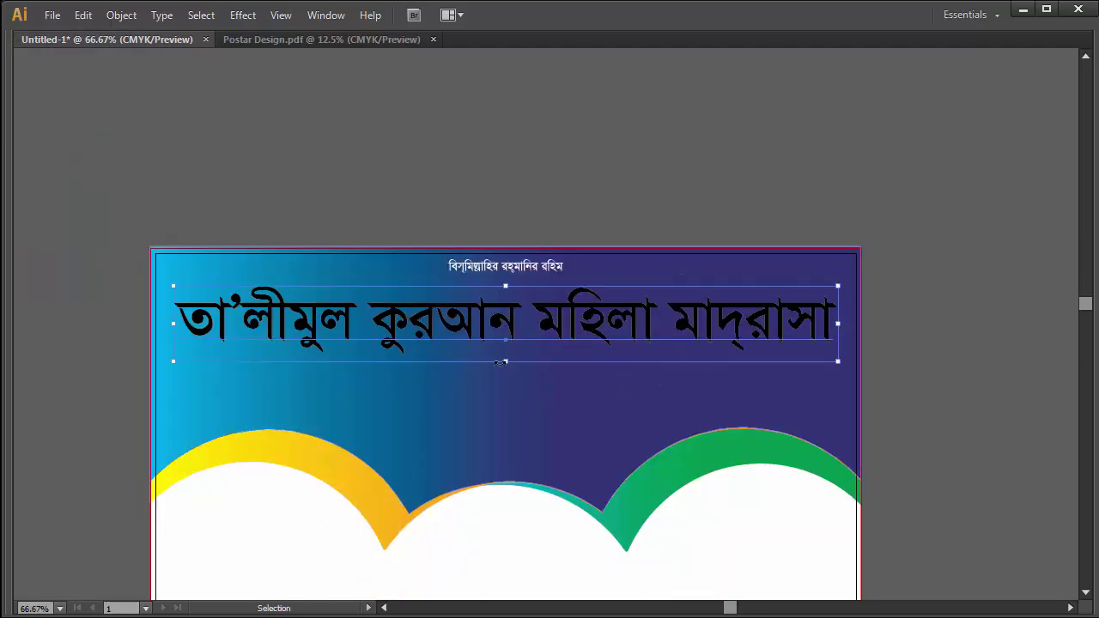
{"action": "left_click_drag", "start_coordinate": [505, 364], "coordinate": [506, 339]}
Set the madrasa title's fill to yellow.
{"action": "key", "text": "Tab"}
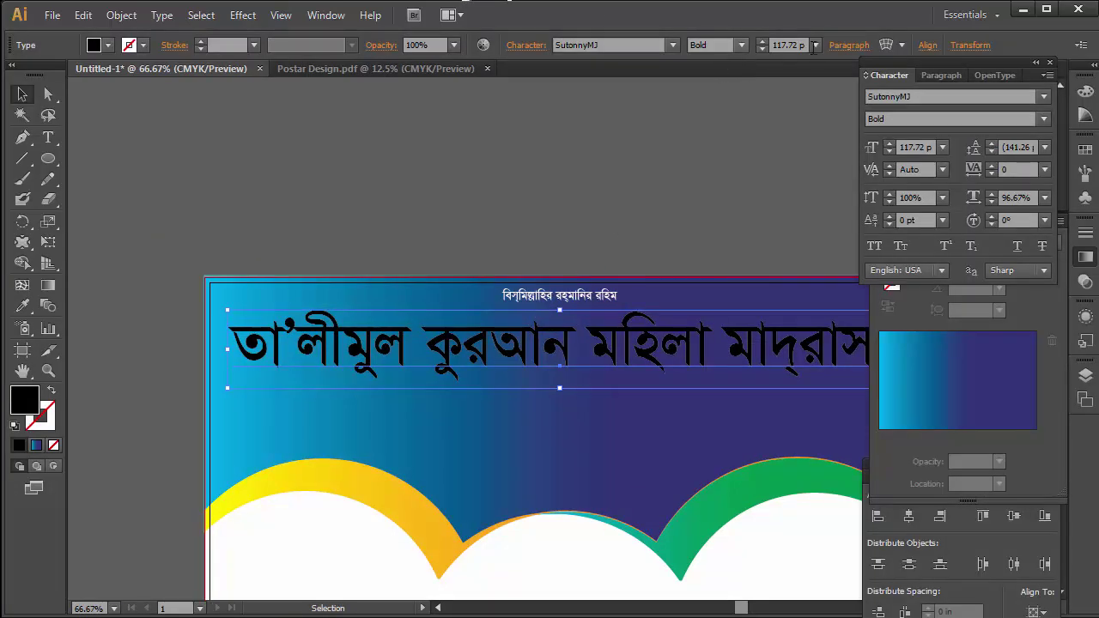
{"action": "left_click", "coordinate": [108, 48]}
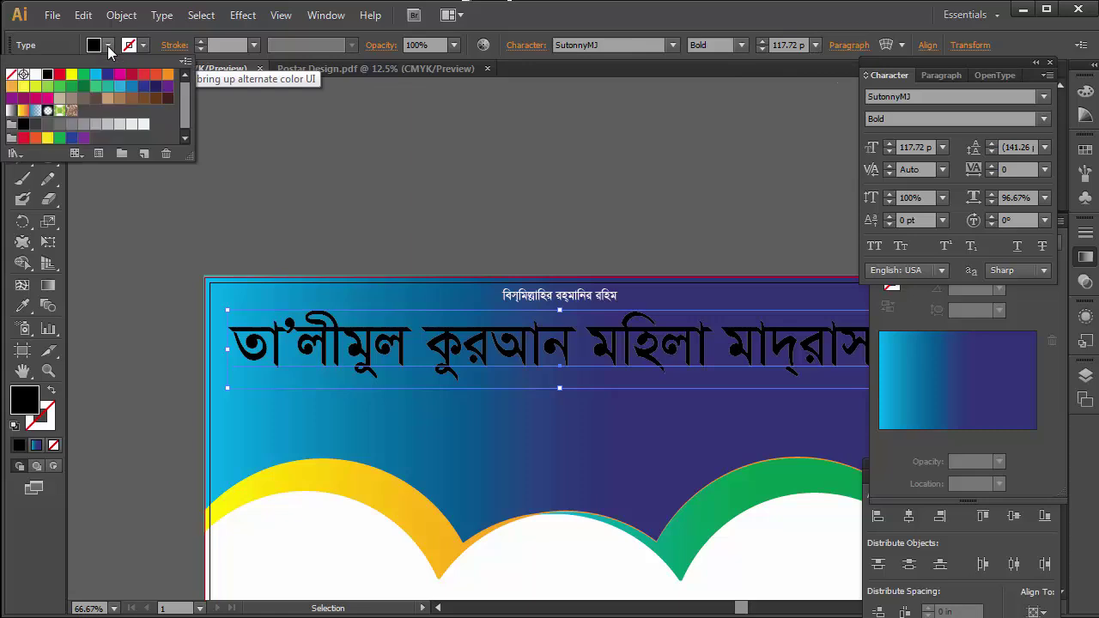
{"action": "left_click", "coordinate": [72, 76]}
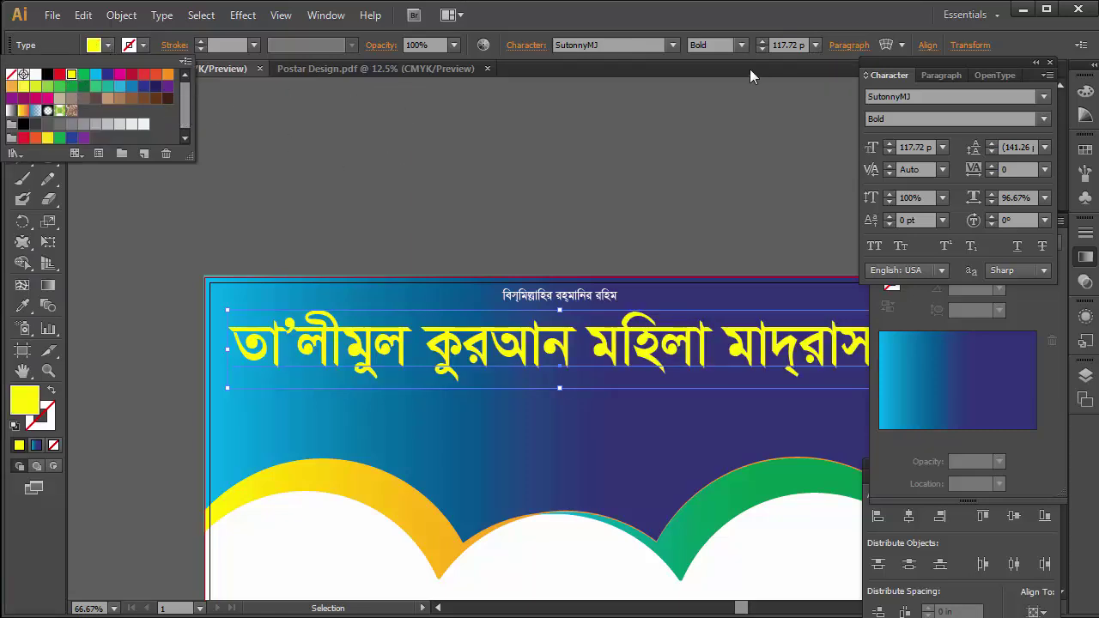
Try several Li ANSI Bengali fonts and settle on Li Liakot Ekota ANSI V2 for the title.
{"action": "left_click", "coordinate": [674, 47]}
{"action": "left_click", "coordinate": [670, 45]}
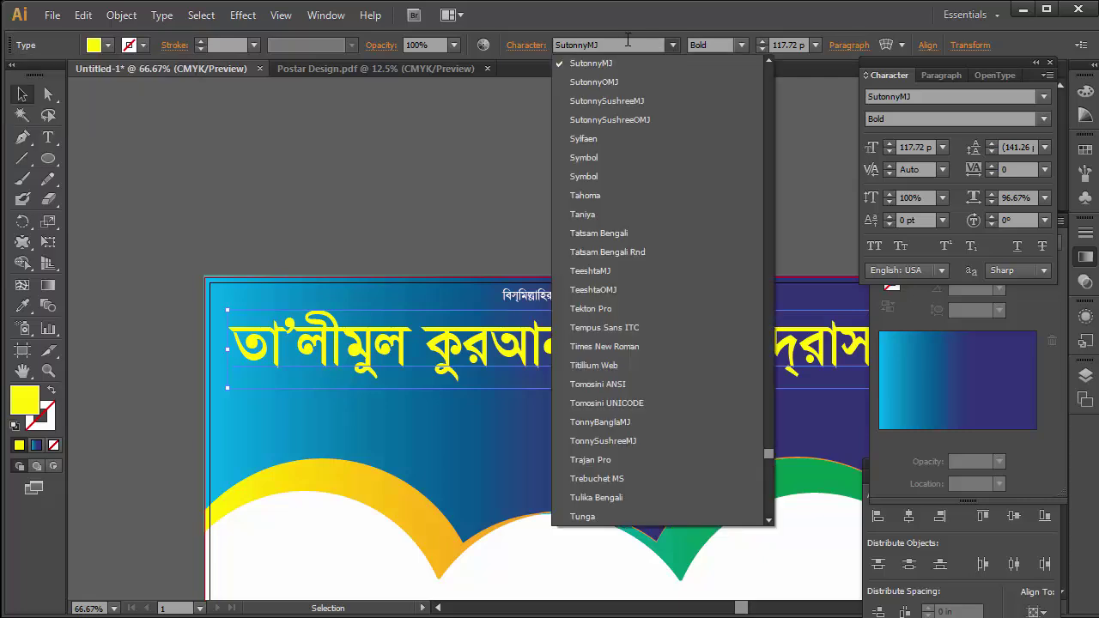
{"action": "left_click", "coordinate": [625, 43]}
{"action": "left_click", "coordinate": [590, 48]}
{"action": "type", "text": "N"}
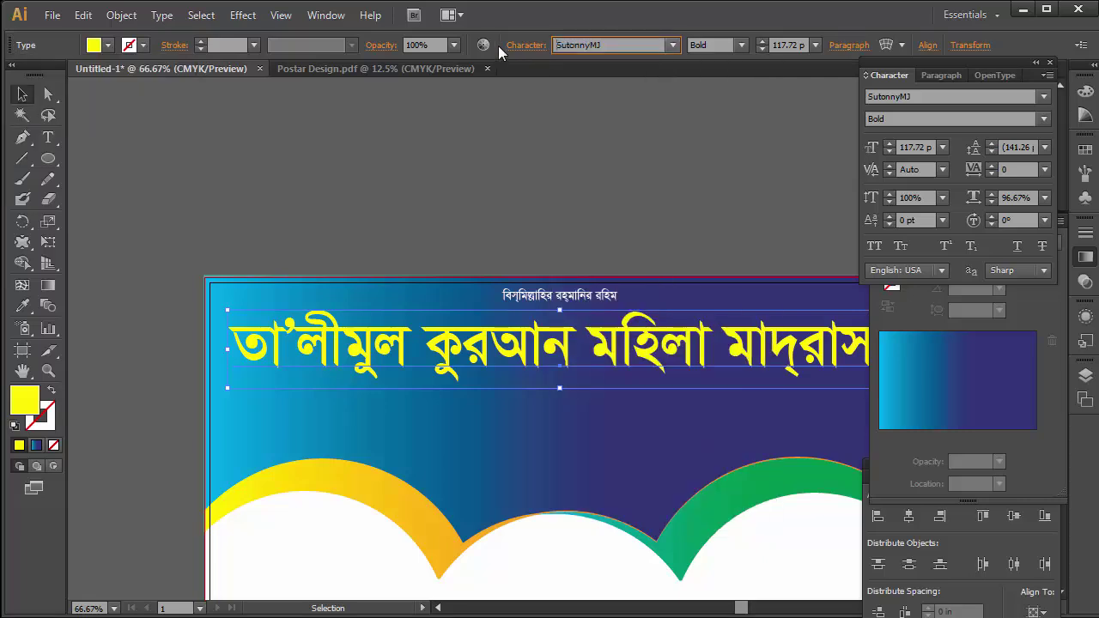
{"action": "type", "text": "Li Ador Shurobhi ANSI V1"}
{"action": "key", "text": "Return"}
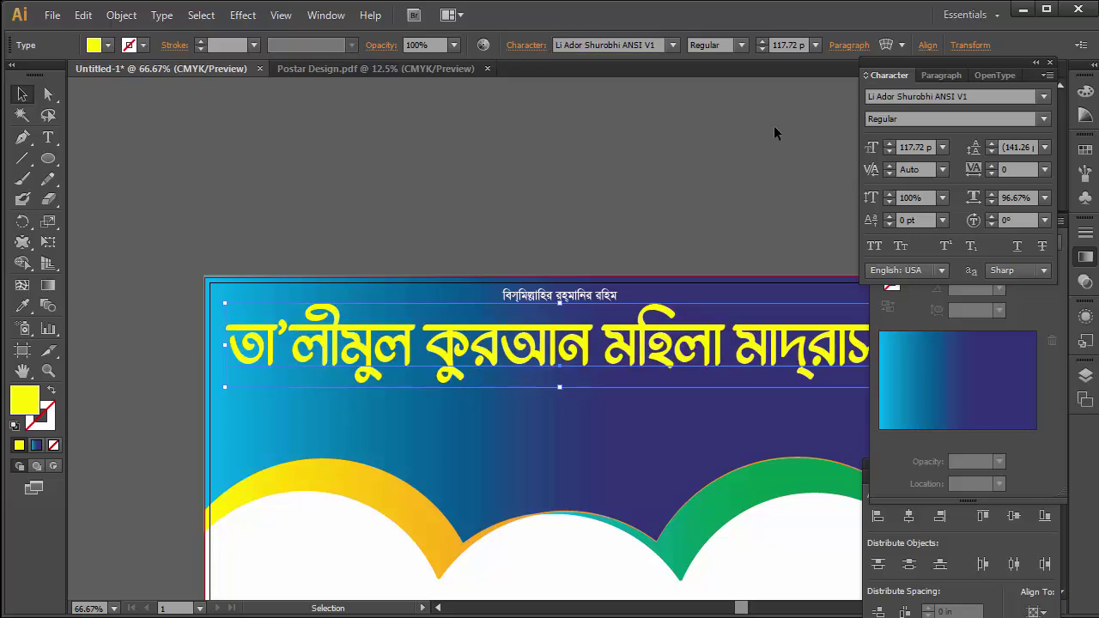
{"action": "left_click", "coordinate": [672, 43]}
{"action": "left_click", "coordinate": [658, 80]}
{"action": "left_click", "coordinate": [673, 45]}
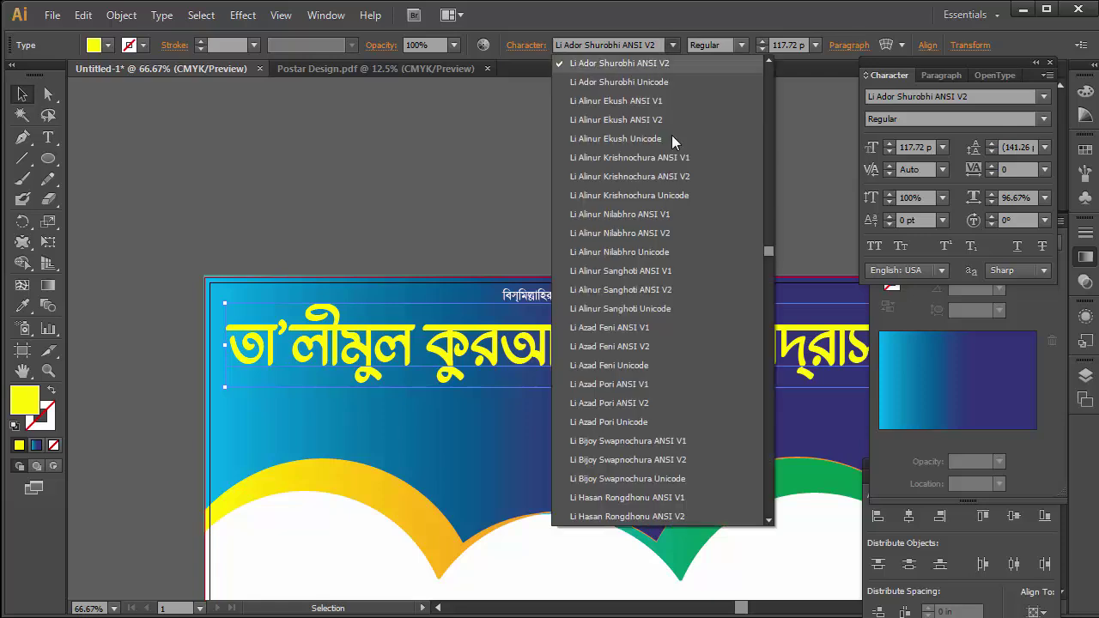
{"action": "left_click", "coordinate": [659, 244]}
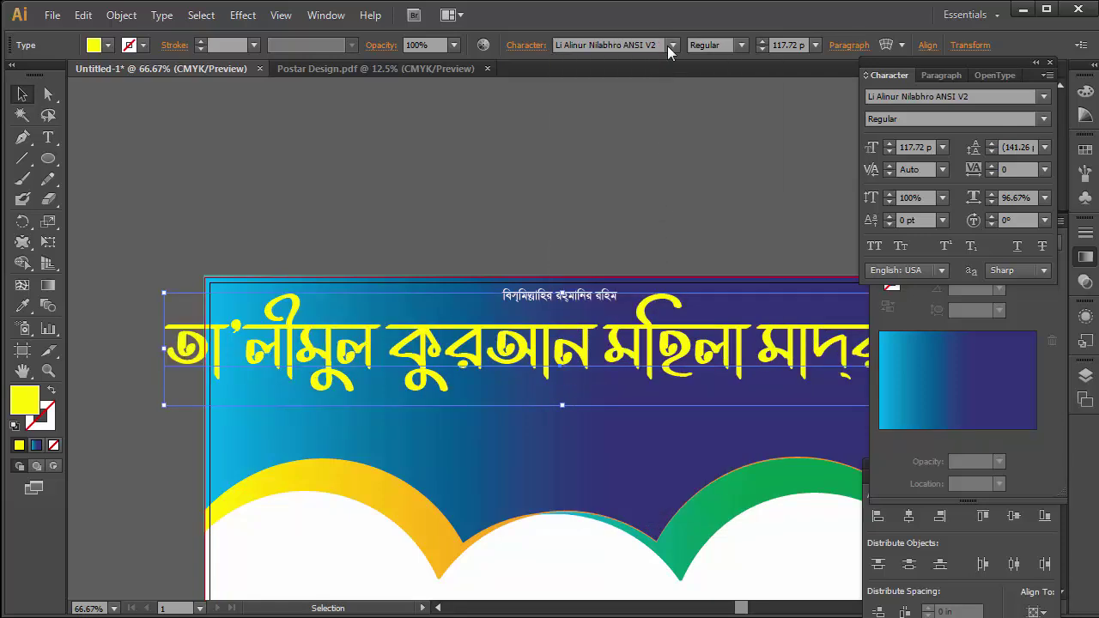
{"action": "left_click", "coordinate": [669, 45]}
{"action": "left_click", "coordinate": [665, 290]}
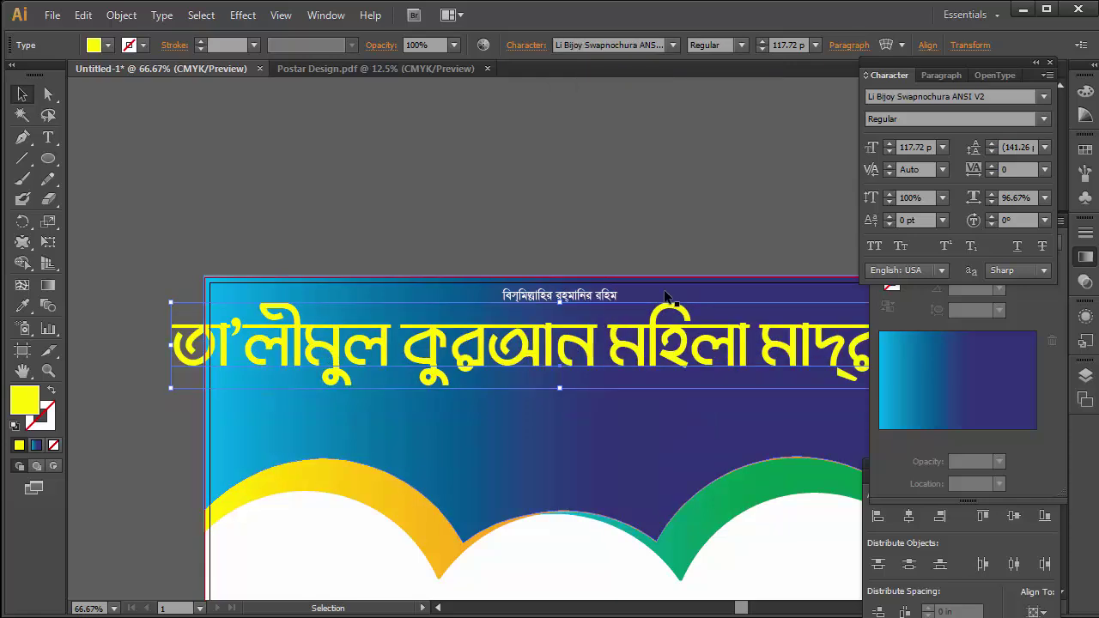
{"action": "left_click", "coordinate": [671, 47]}
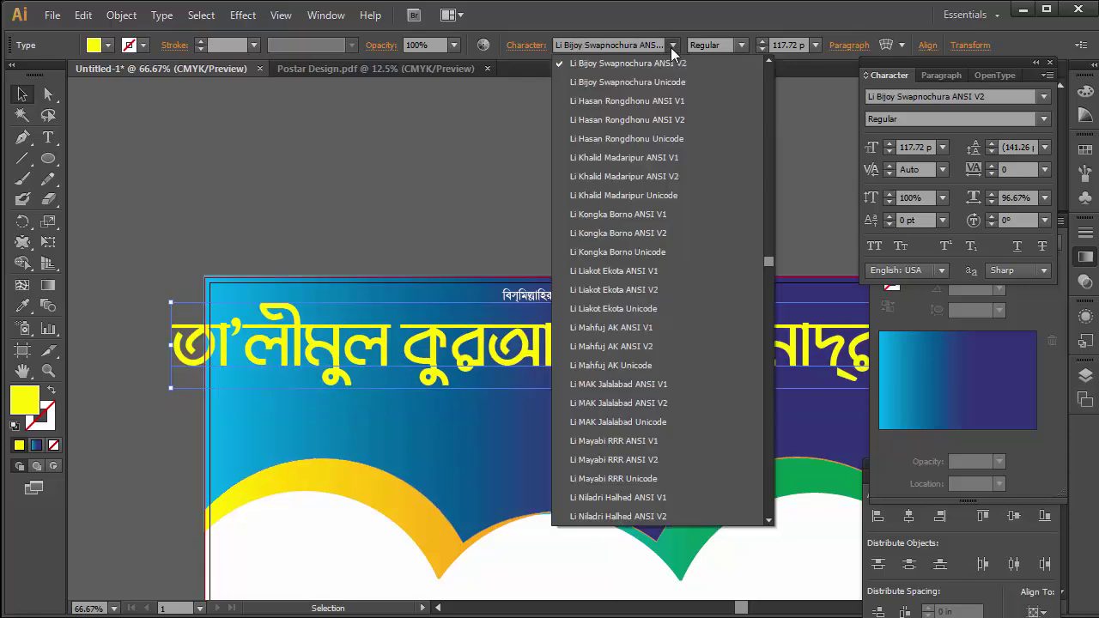
{"action": "left_click", "coordinate": [665, 292]}
{"action": "left_click", "coordinate": [704, 248]}
Narrow the title from a side handle so it fits centred in the header.
{"action": "key", "text": "Tab"}
{"action": "left_click", "coordinate": [826, 305]}
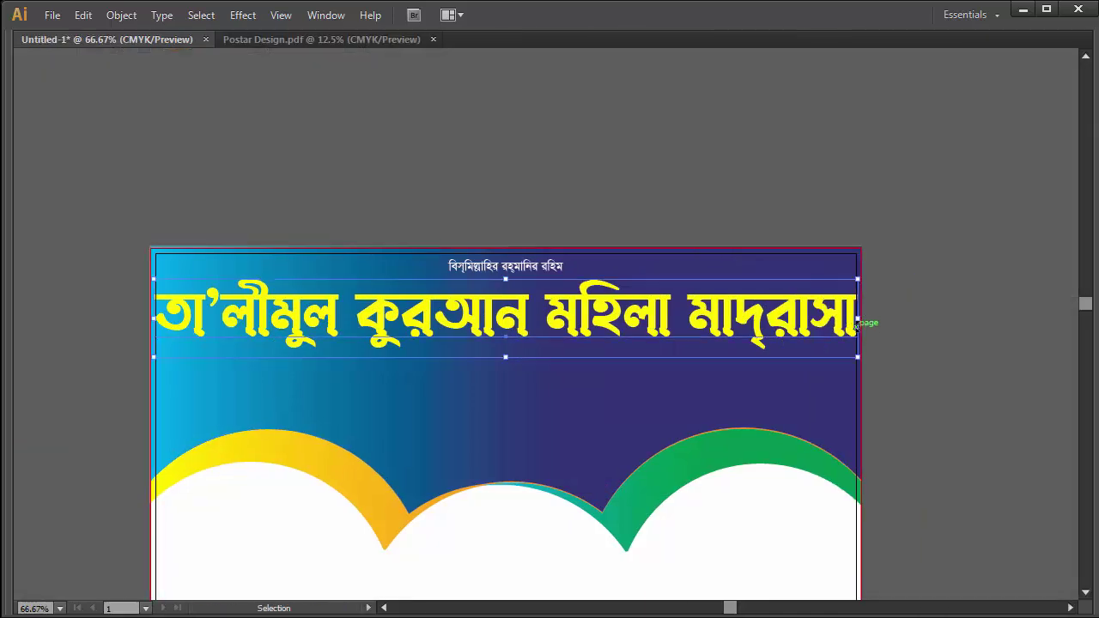
{"action": "left_click_drag", "start_coordinate": [857, 318], "coordinate": [828, 318]}
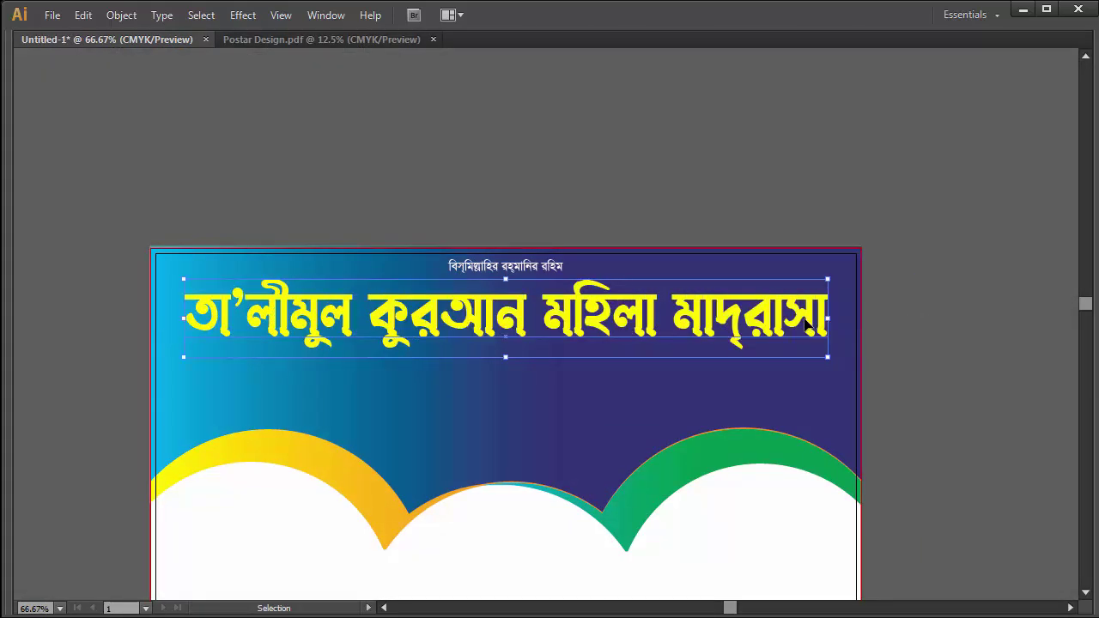
Nudge the title up and place the location line from the pasteboard just below it.
{"action": "key", "text": "Up"}
{"action": "key", "text": "Up"}
{"action": "key", "text": "Up"}
{"action": "key", "text": "Up"}
{"action": "left_click", "coordinate": [652, 197]}
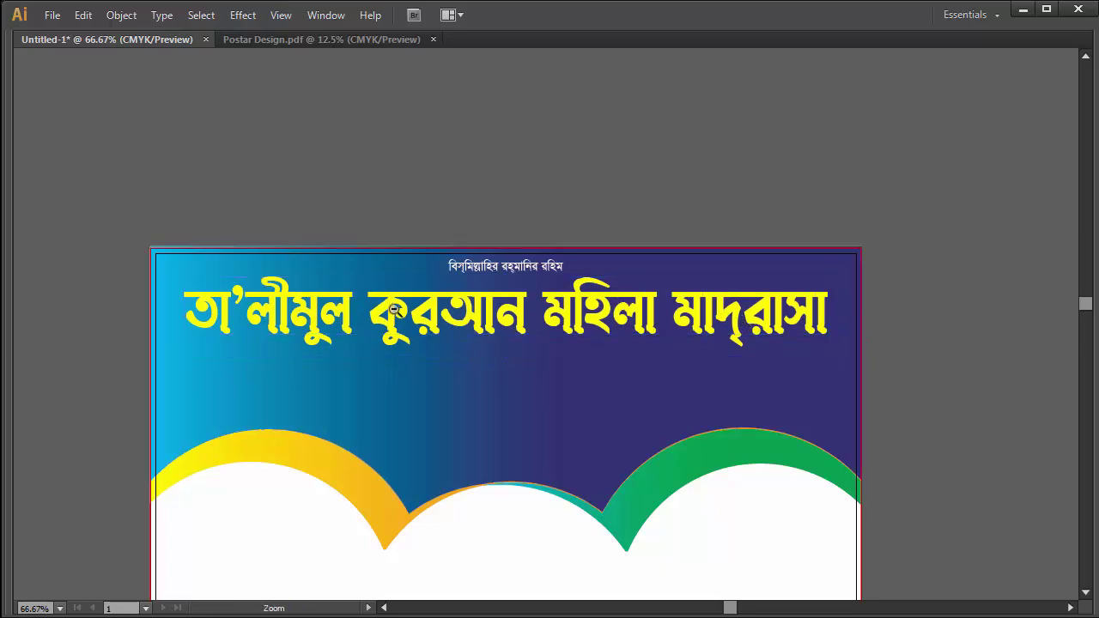
{"action": "key", "text": "ctrl+minus"}
{"action": "key", "text": "ctrl+minus"}
{"action": "left_click_drag", "start_coordinate": [101, 325], "coordinate": [697, 332]}
{"action": "key", "text": "z"}
{"action": "mouse_move", "coordinate": [515, 258]}
{"action": "left_mouse_down"}
{"action": "mouse_move", "coordinate": [865, 414]}
{"action": "mouse_move", "coordinate": [868, 440]}
{"action": "left_mouse_up"}
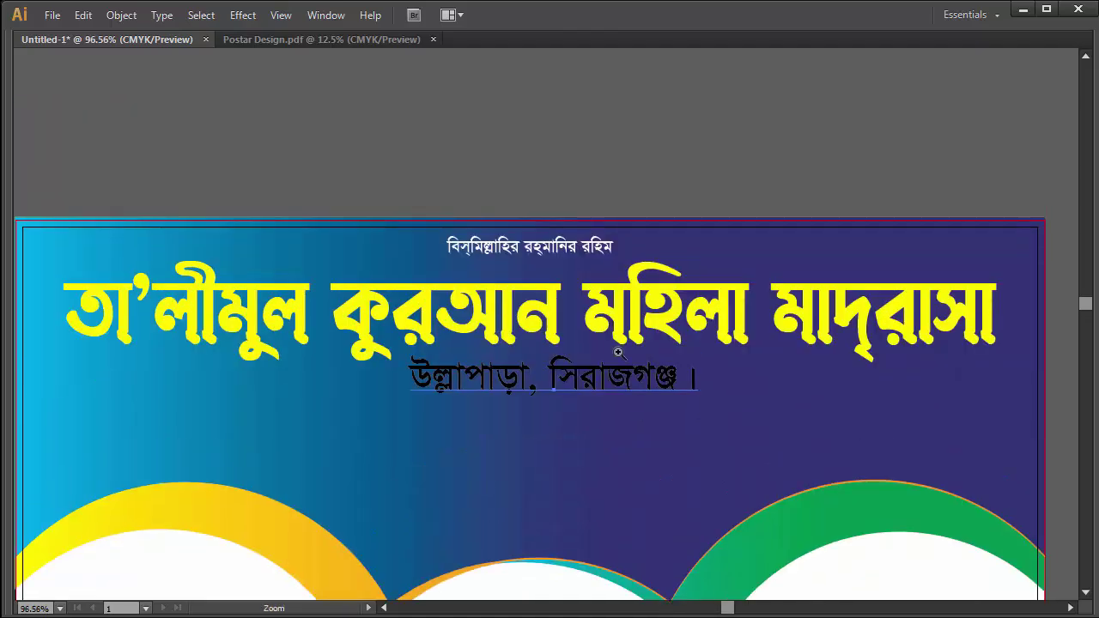
{"action": "left_click_drag", "start_coordinate": [508, 360], "coordinate": [502, 382]}
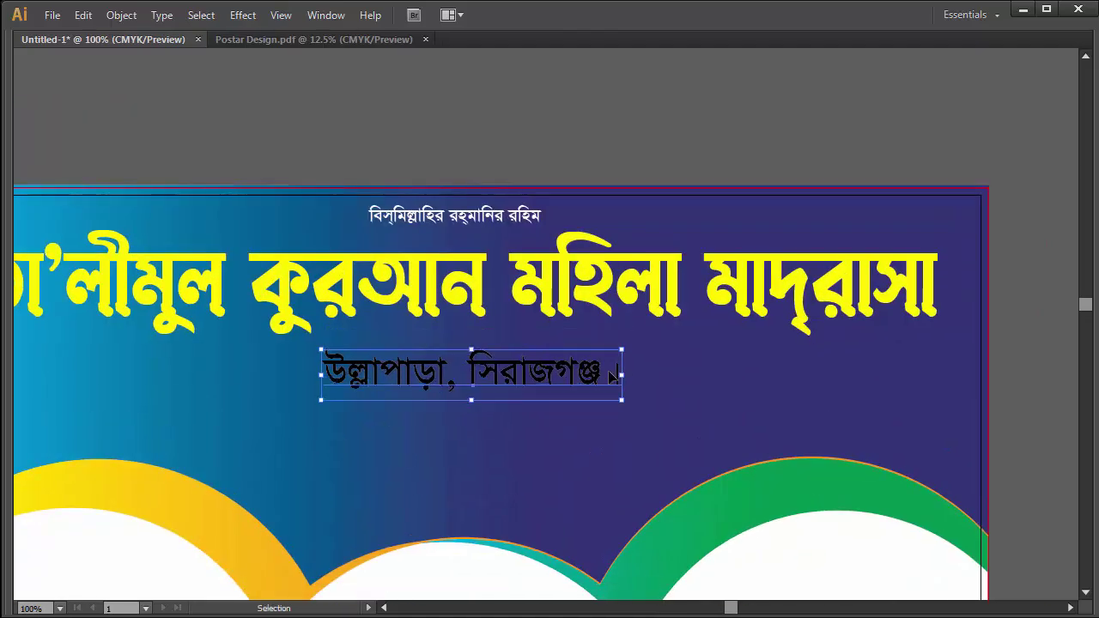
Enlarge the location line and set its fill to white.
{"action": "left_click_drag", "start_coordinate": [622, 374], "coordinate": [650, 374]}
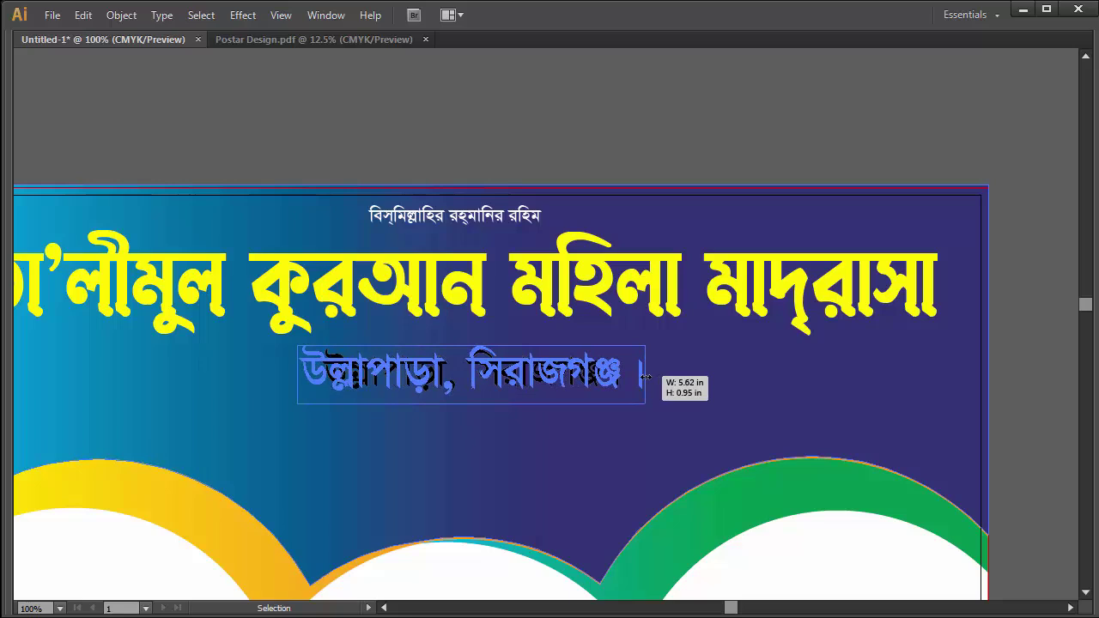
{"action": "key", "text": "Tab"}
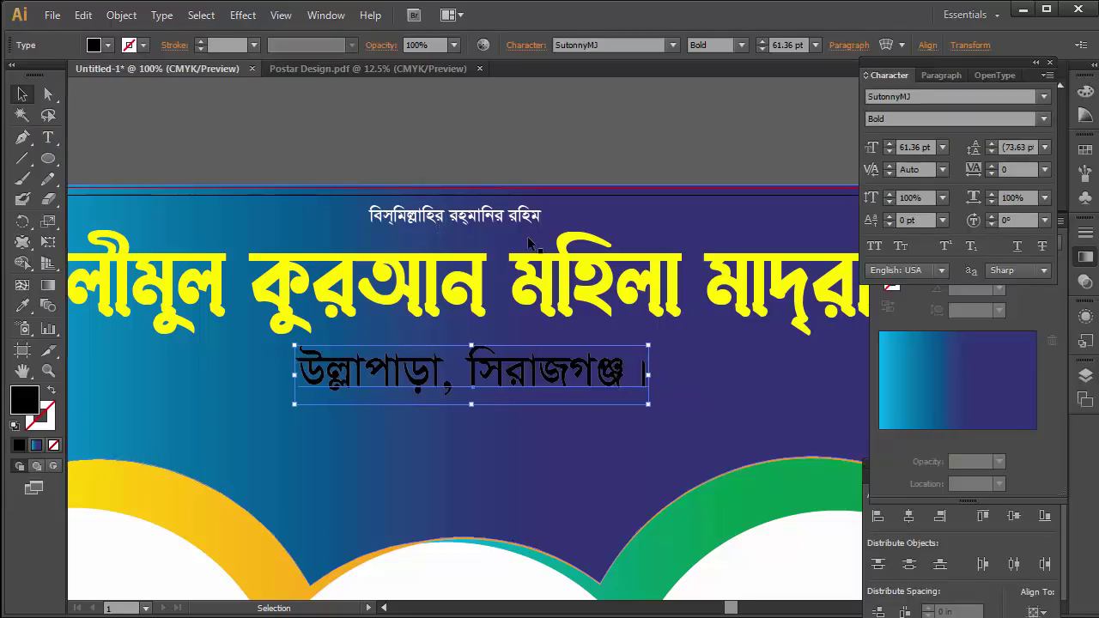
{"action": "left_click", "coordinate": [109, 46]}
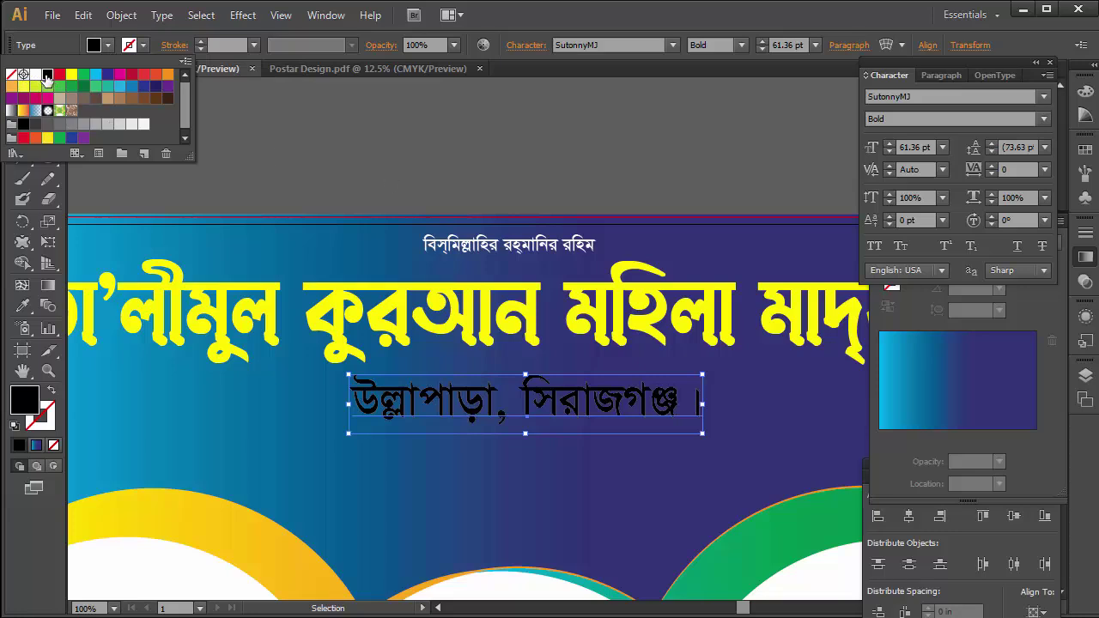
{"action": "left_click", "coordinate": [37, 74]}
{"action": "left_click", "coordinate": [537, 152]}
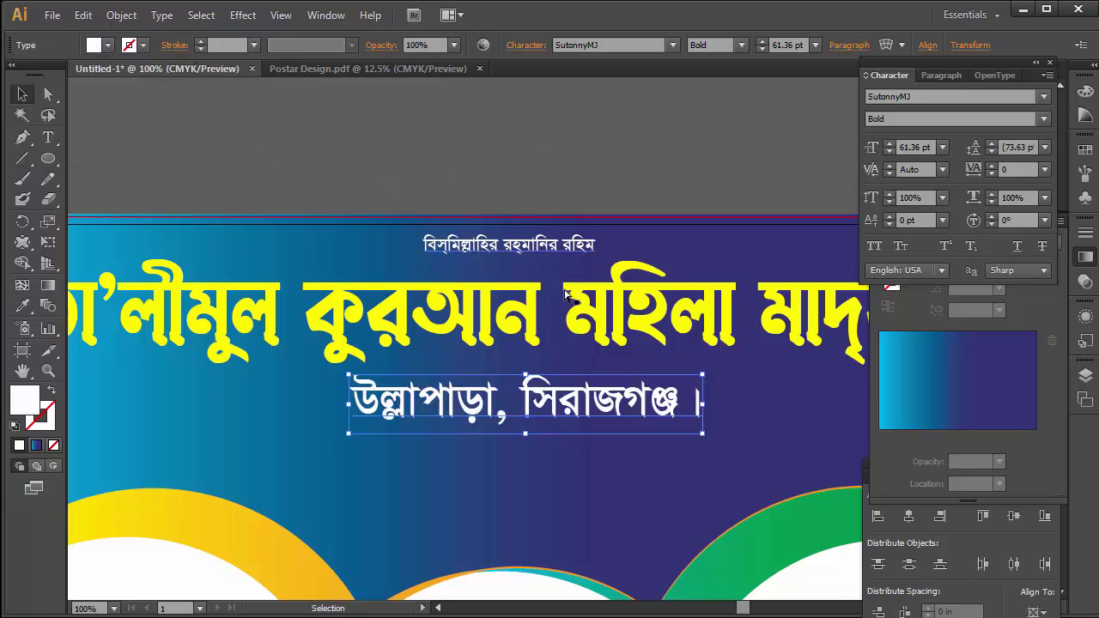
{"action": "left_click", "coordinate": [538, 152]}
{"action": "key", "text": "ctrl+minus"}
{"action": "key", "text": "ctrl+minus"}
{"action": "key", "text": "ctrl+minus"}
{"action": "key", "text": "Tab"}
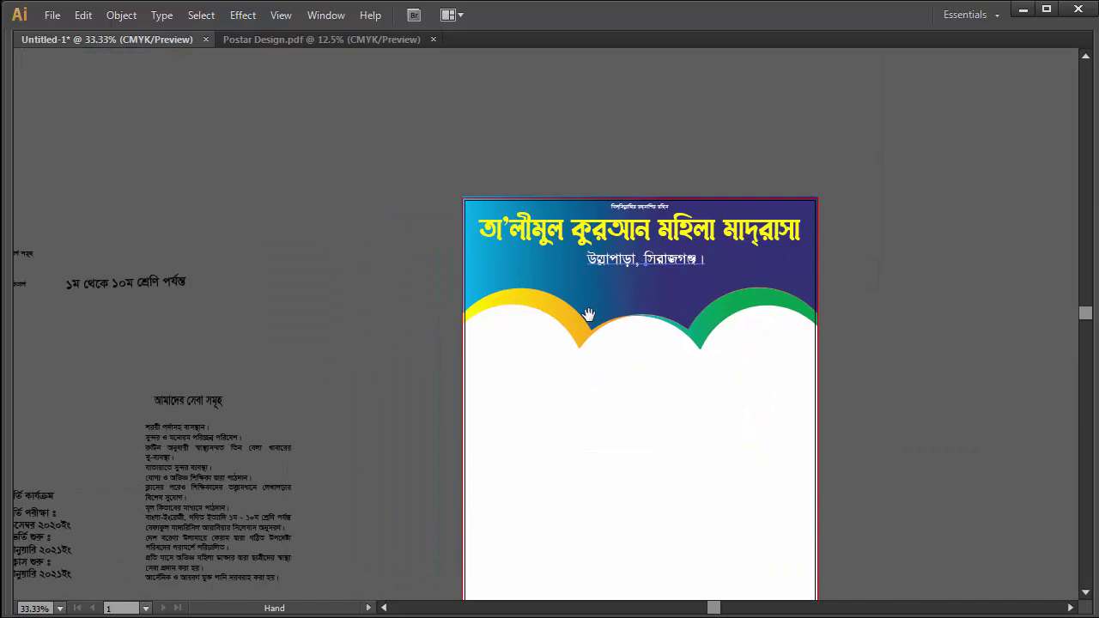
Narrow the white rectangle copy to about 8.08 in so it covers the artboard's left half.
{"action": "left_click_drag", "start_coordinate": [513, 361], "coordinate": [761, 346]}
{"action": "left_click_drag", "start_coordinate": [452, 304], "coordinate": [401, 311]}
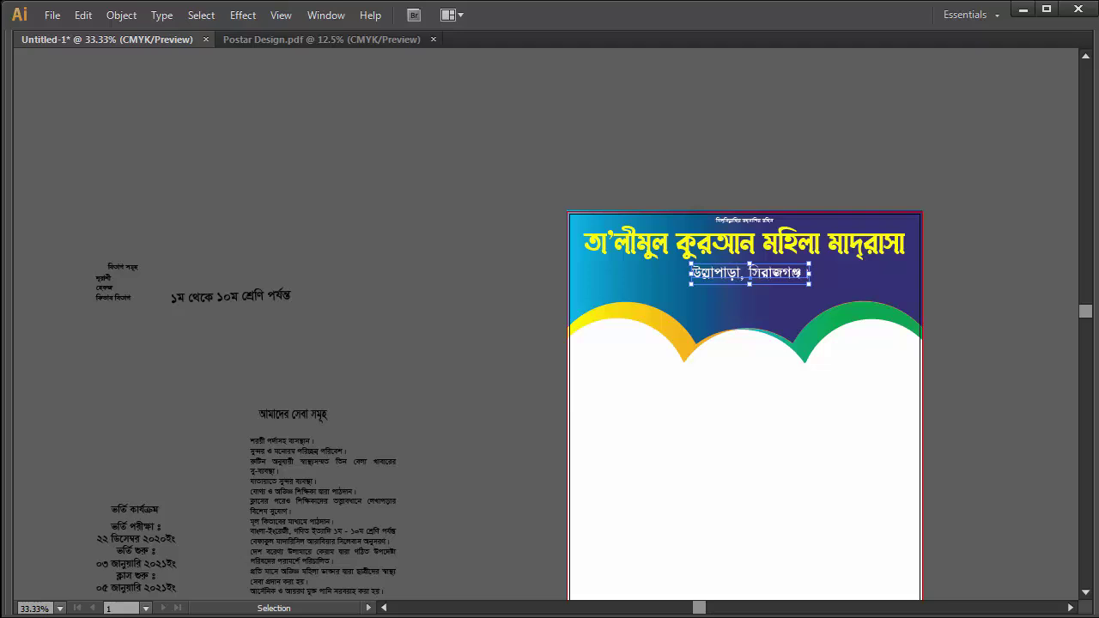
{"action": "key", "text": "ctrl+minus"}
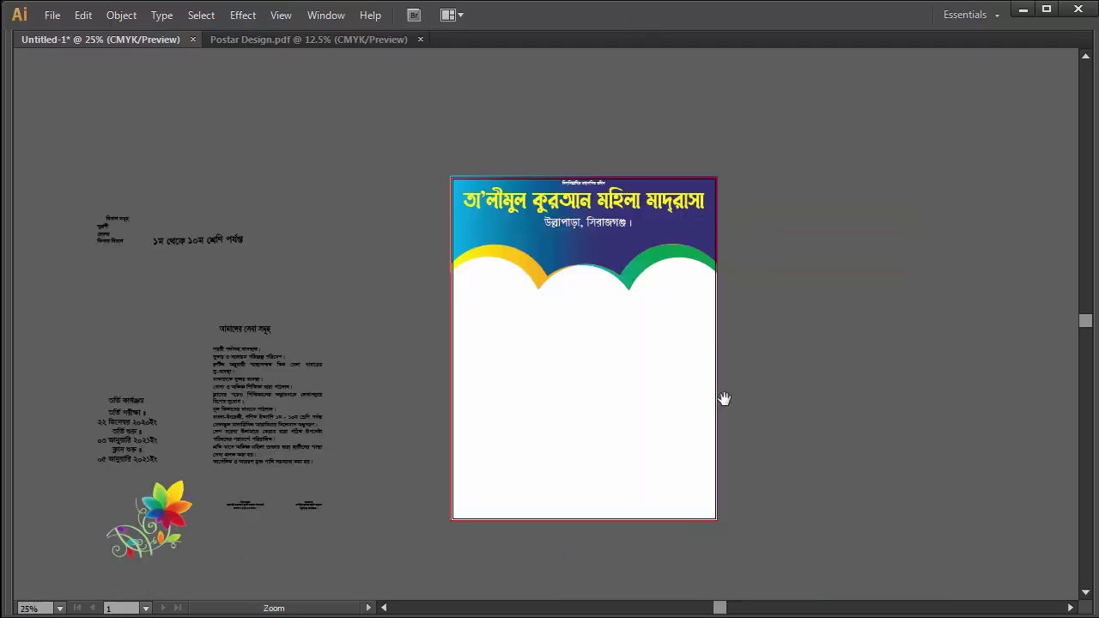
{"action": "left_click_drag", "start_coordinate": [667, 329], "coordinate": [618, 358]}
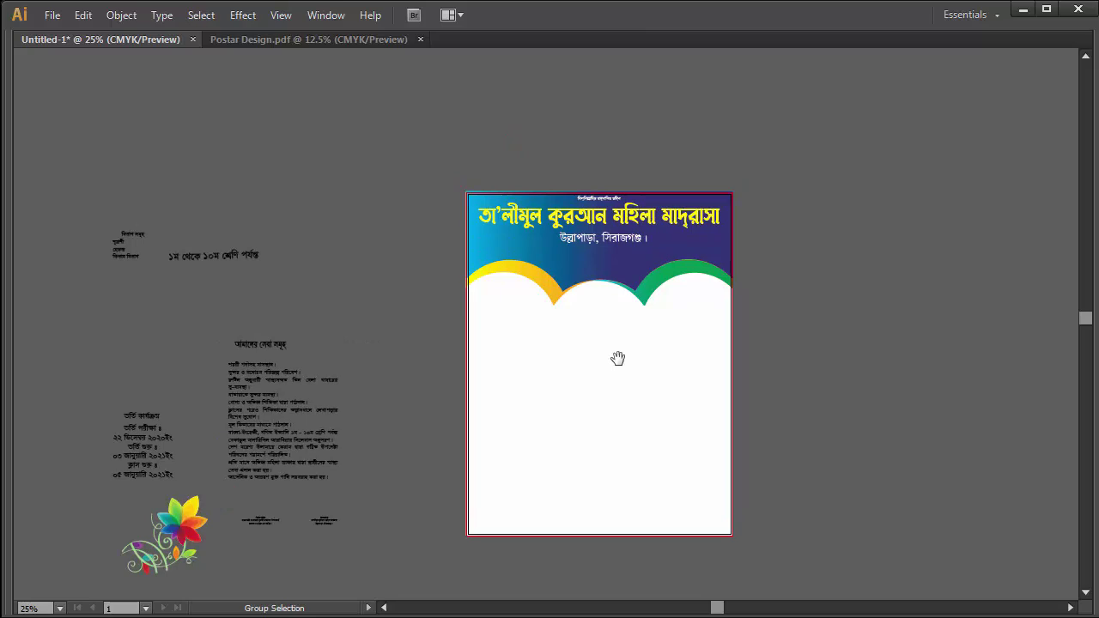
{"action": "left_click_drag", "start_coordinate": [624, 363], "coordinate": [705, 432]}
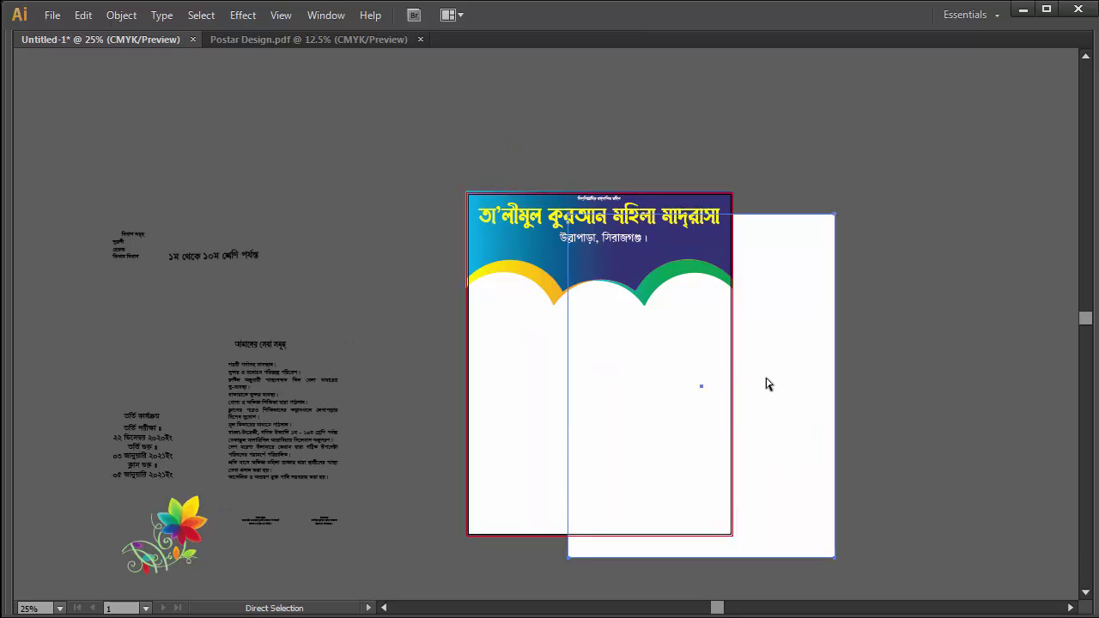
{"action": "key", "text": "ctrl+z"}
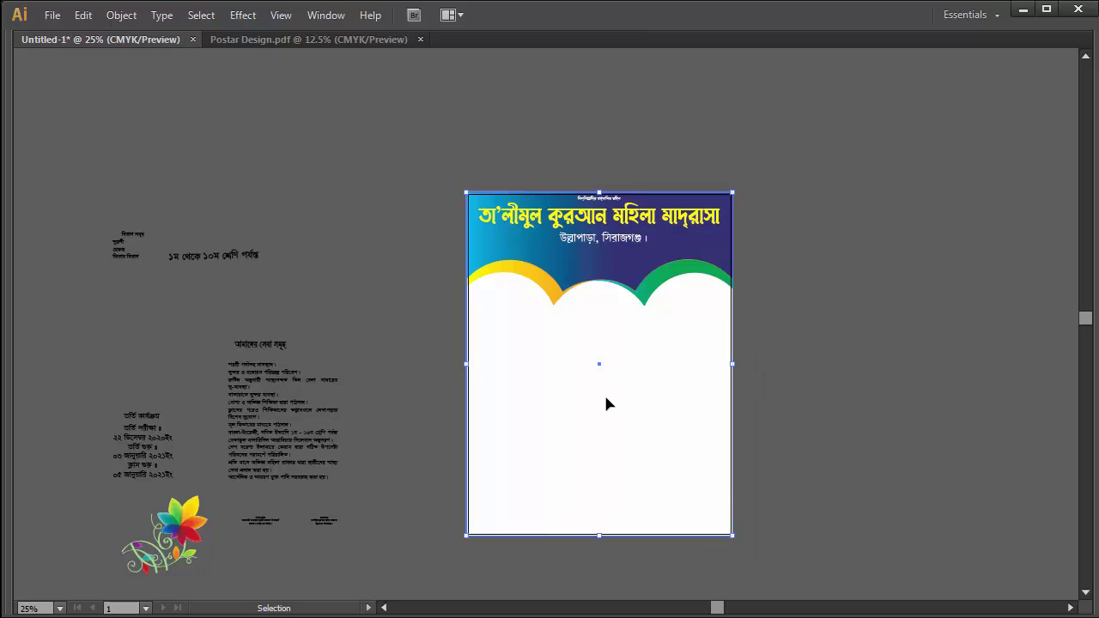
{"action": "key", "text": "a"}
{"action": "key", "text": "v"}
{"action": "left_click_drag", "start_coordinate": [734, 364], "coordinate": [585, 369]}
Slant the panel's right edge by moving its bottom-right anchor left and top-right anchor right.
{"action": "key", "text": "z"}
{"action": "left_click", "coordinate": [563, 365]}
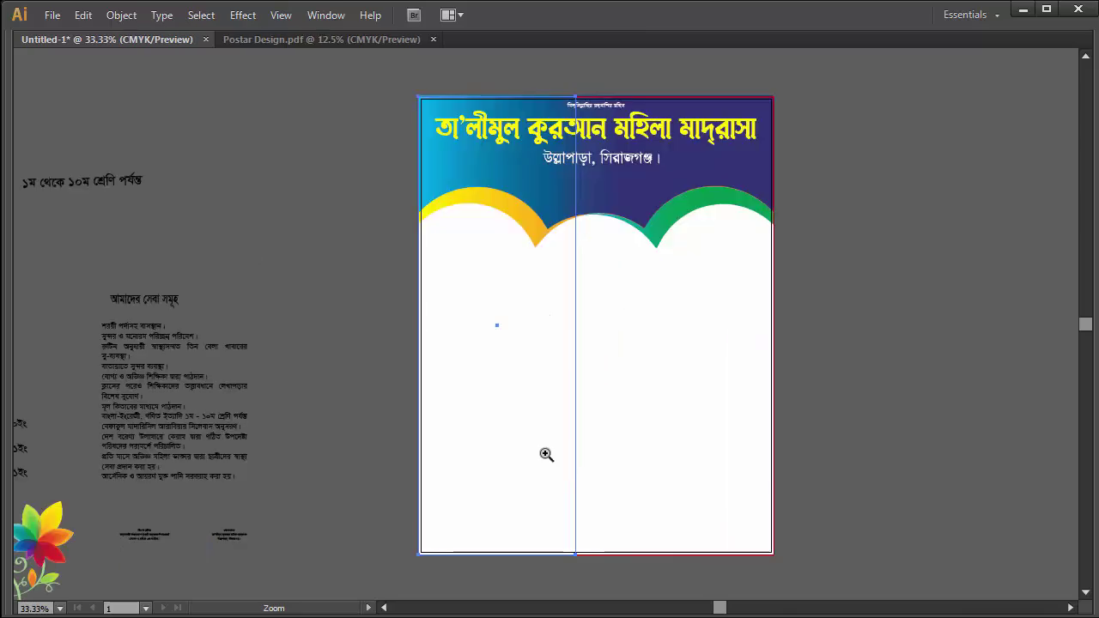
{"action": "left_click", "coordinate": [545, 451]}
{"action": "key", "text": "v"}
{"action": "key", "text": "Tab"}
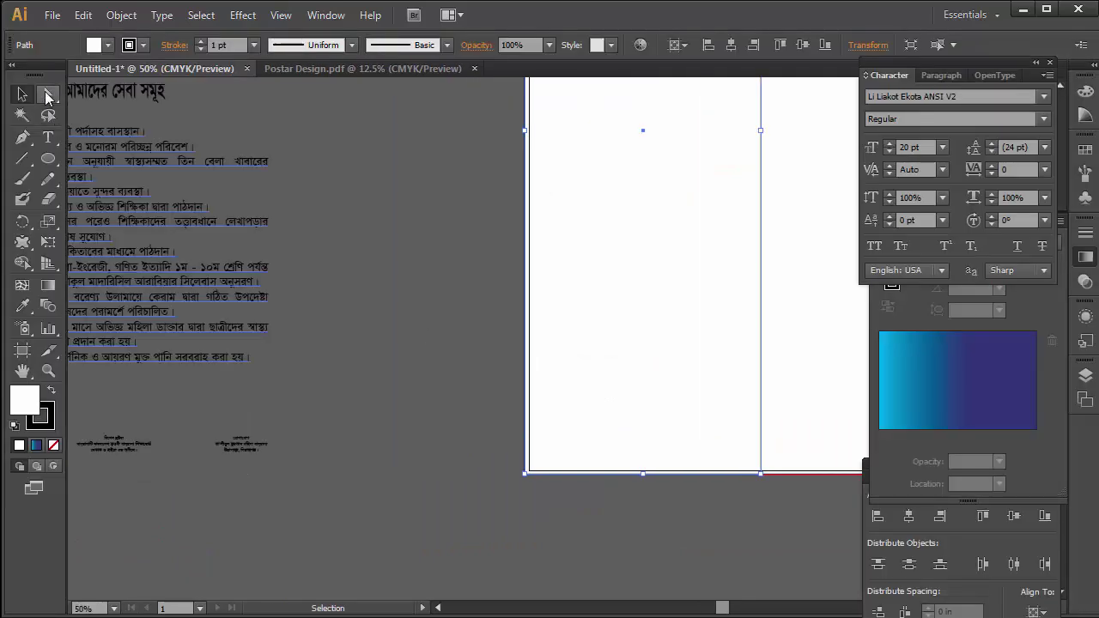
{"action": "left_click", "coordinate": [47, 95]}
{"action": "left_click", "coordinate": [762, 514]}
{"action": "left_click_drag", "start_coordinate": [761, 472], "coordinate": [679, 475]}
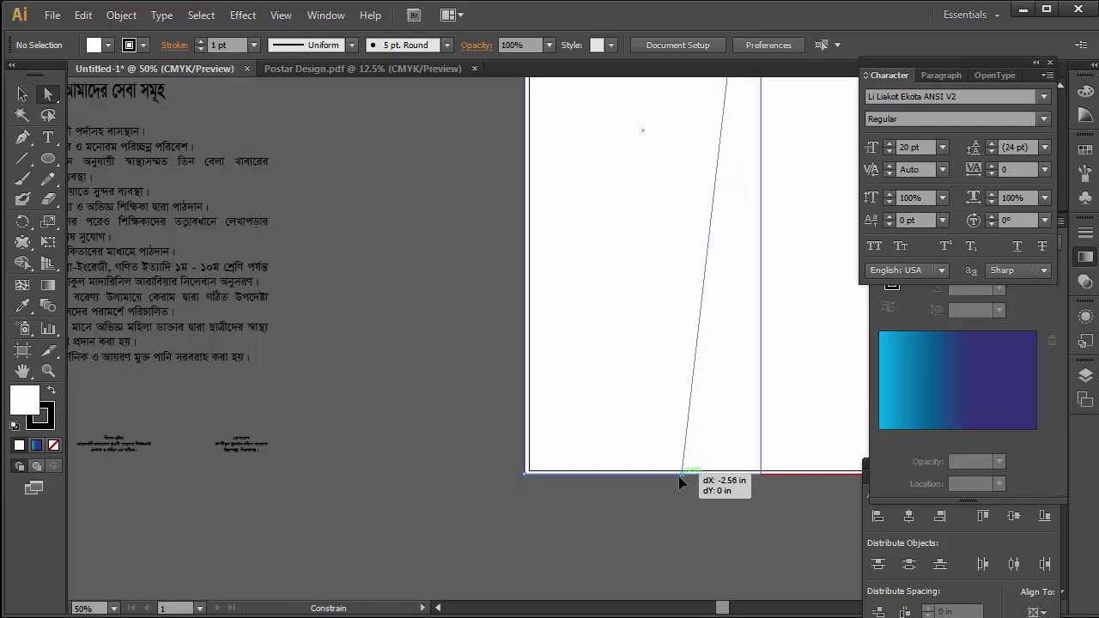
{"action": "left_click", "coordinate": [675, 255], "text": "ctrl+alt"}
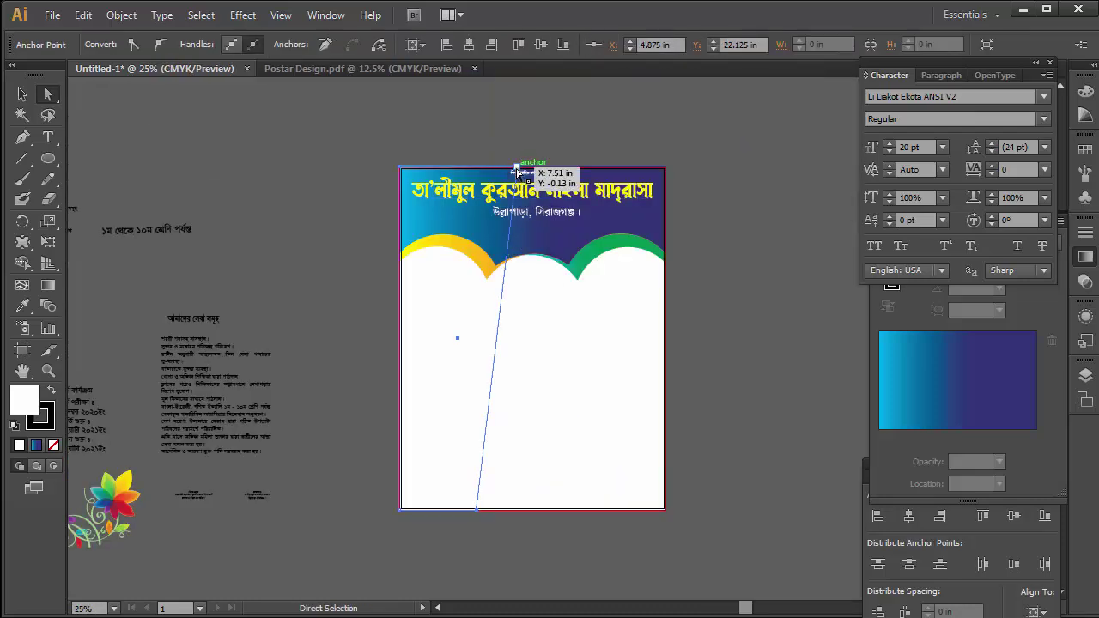
{"action": "left_click_drag", "start_coordinate": [517, 171], "coordinate": [558, 168]}
Select the slanted panel and fill it with the cyan-to-navy linear gradient.
{"action": "left_click", "coordinate": [24, 97]}
{"action": "key", "text": "Tab"}
{"action": "mouse_move", "coordinate": [390, 356]}
{"action": "left_mouse_down"}
{"action": "mouse_move", "coordinate": [645, 357]}
{"action": "mouse_move", "coordinate": [656, 377]}
{"action": "left_mouse_up"}
{"action": "left_click", "coordinate": [773, 354]}
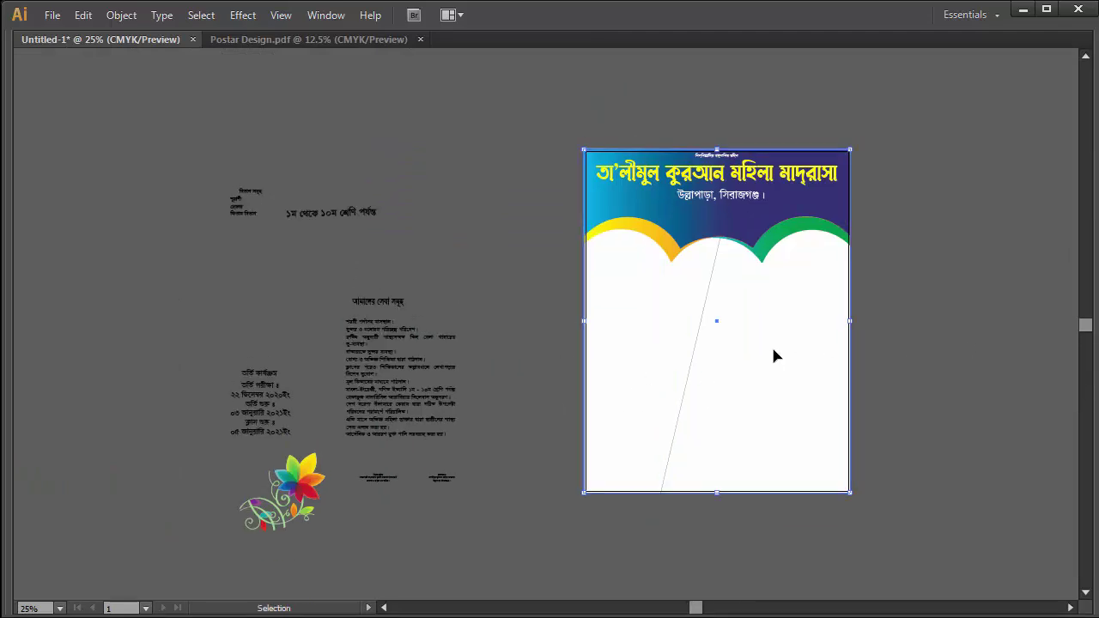
{"action": "left_click", "coordinate": [708, 298]}
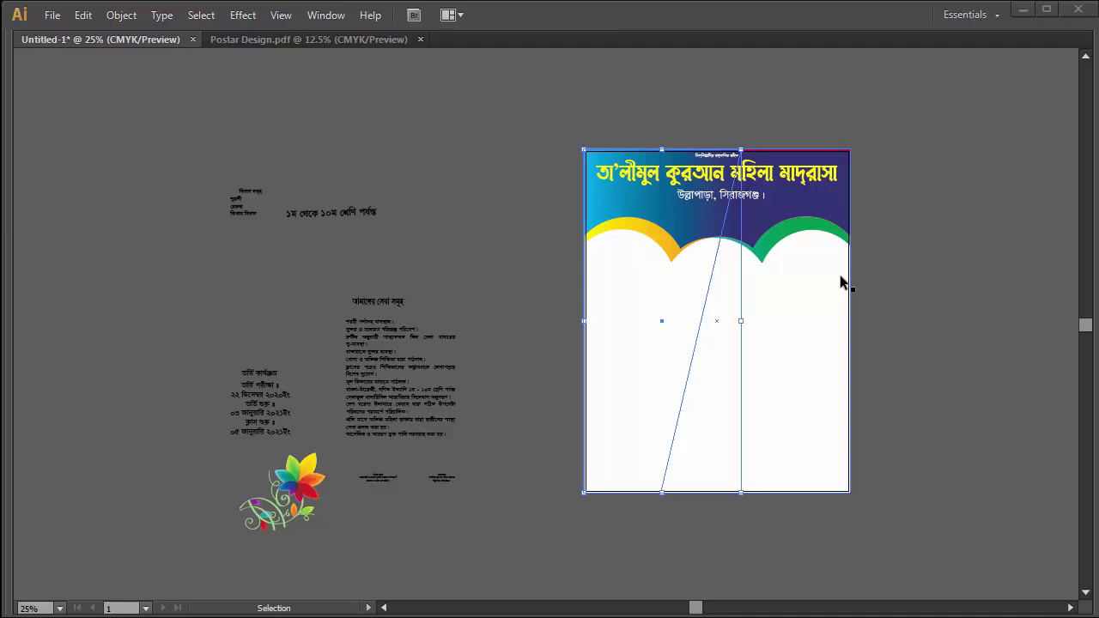
{"action": "left_click", "coordinate": [942, 283]}
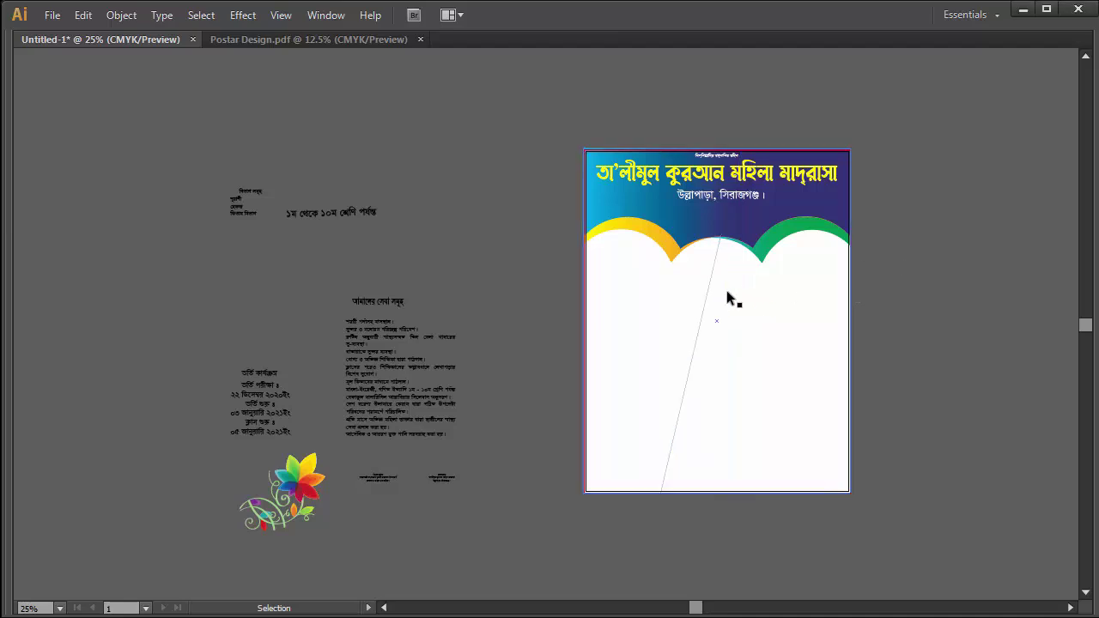
{"action": "left_click", "coordinate": [715, 265]}
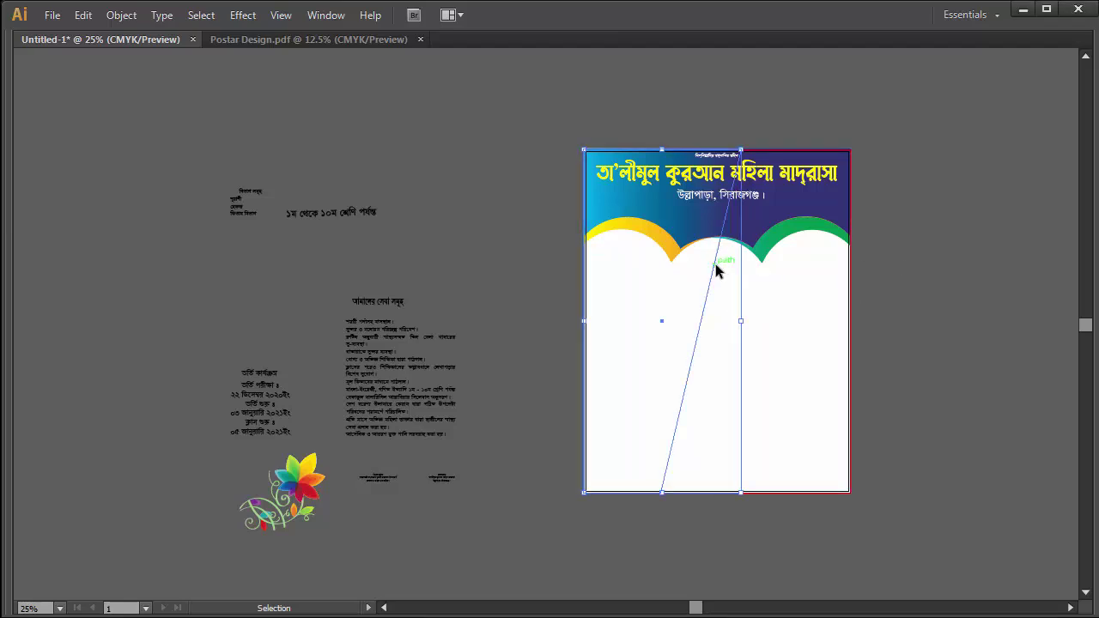
{"action": "key", "text": "Tab"}
{"action": "left_click", "coordinate": [971, 367]}
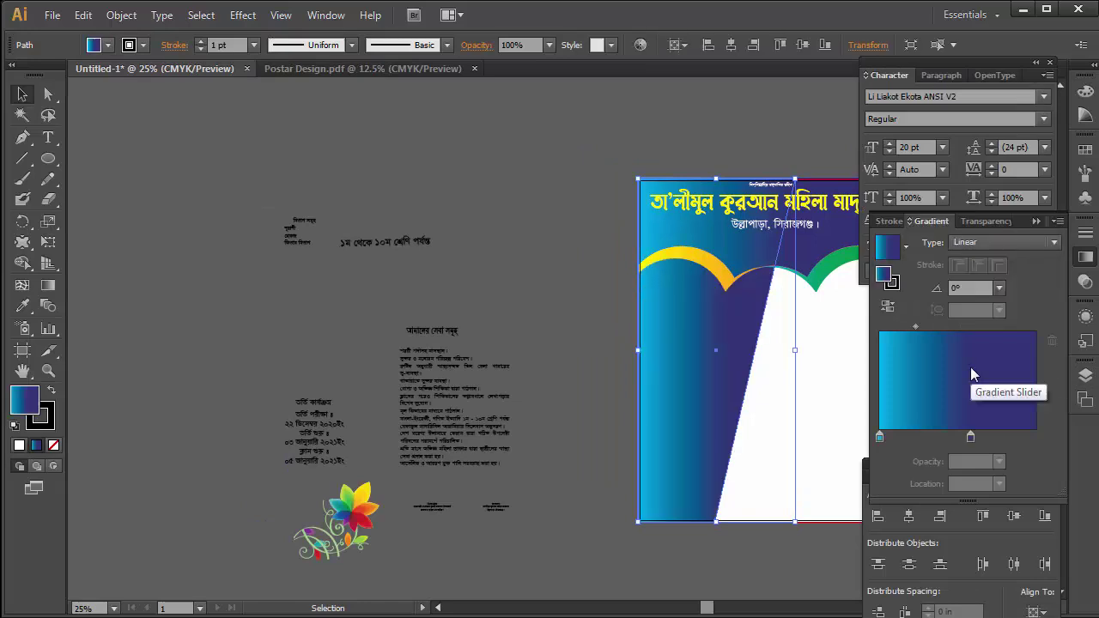
Remove the panel's stroke and set the right gradient stop to yellow-green.
{"action": "left_click", "coordinate": [130, 45]}
{"action": "left_click", "coordinate": [12, 74]}
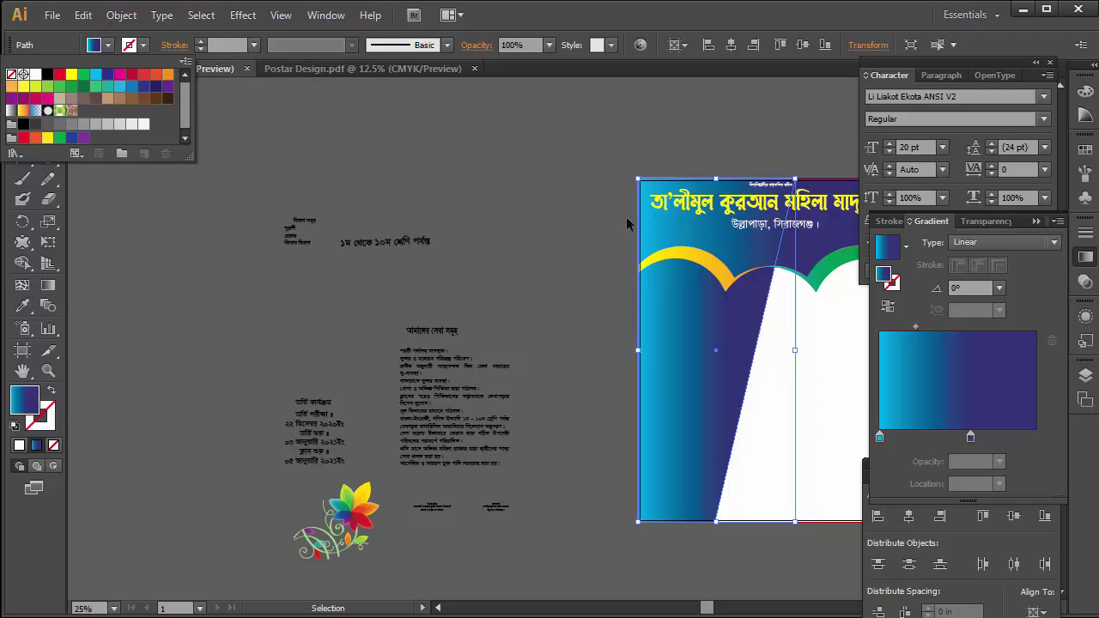
{"action": "left_click_drag", "start_coordinate": [970, 438], "coordinate": [1035, 439]}
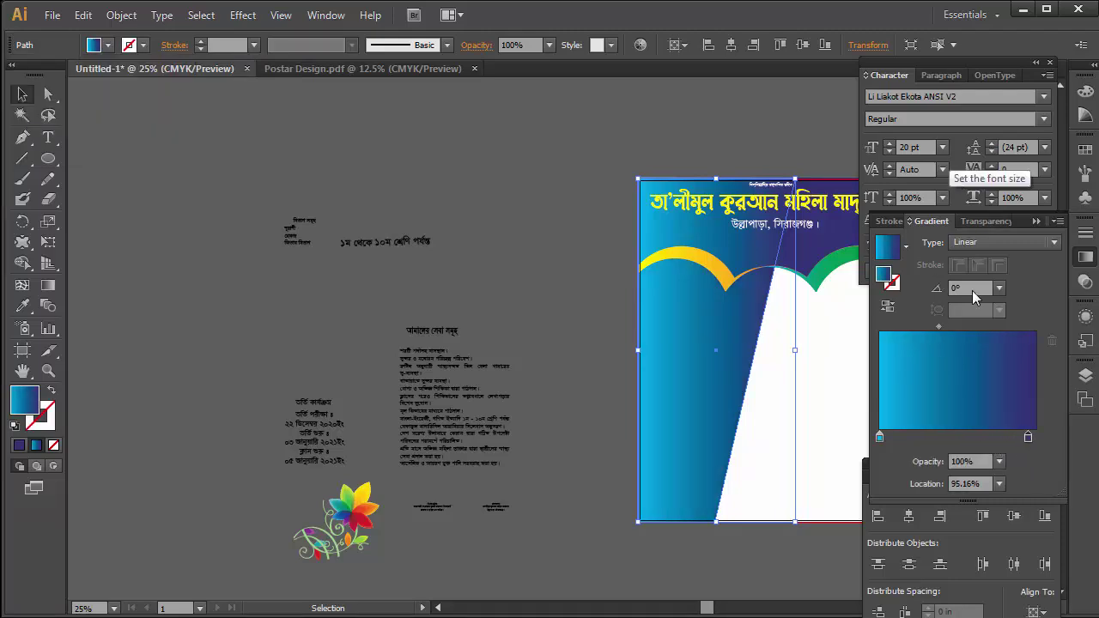
{"action": "double_click", "coordinate": [1029, 438]}
{"action": "left_click_drag", "start_coordinate": [952, 534], "coordinate": [891, 522]}
{"action": "left_click", "coordinate": [979, 545]}
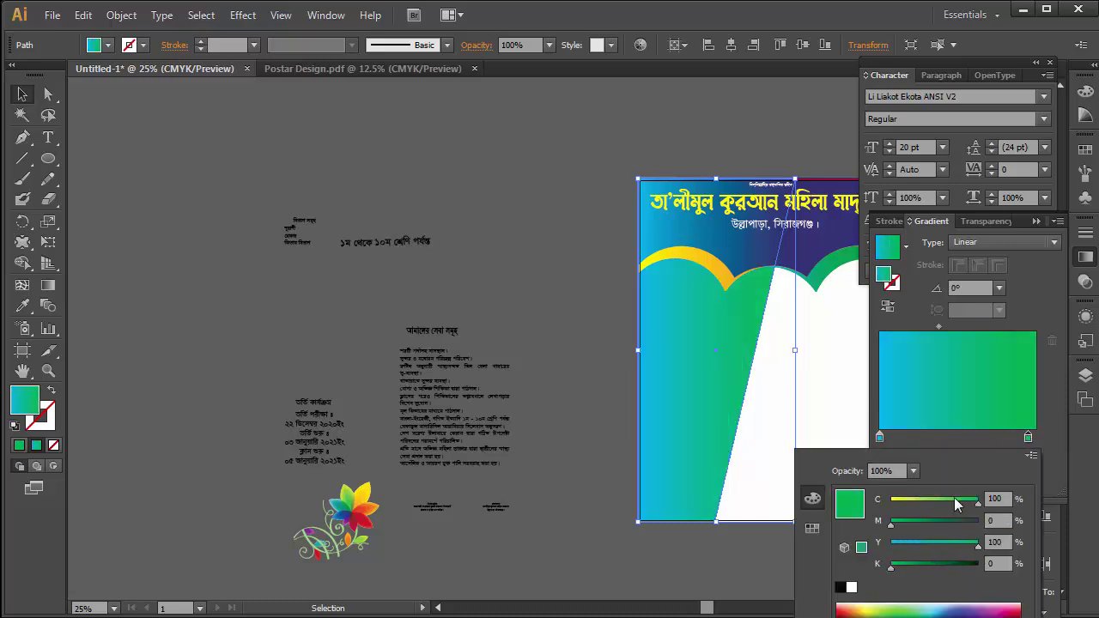
{"action": "left_click_drag", "start_coordinate": [957, 502], "coordinate": [891, 502]}
{"action": "left_click", "coordinate": [920, 500]}
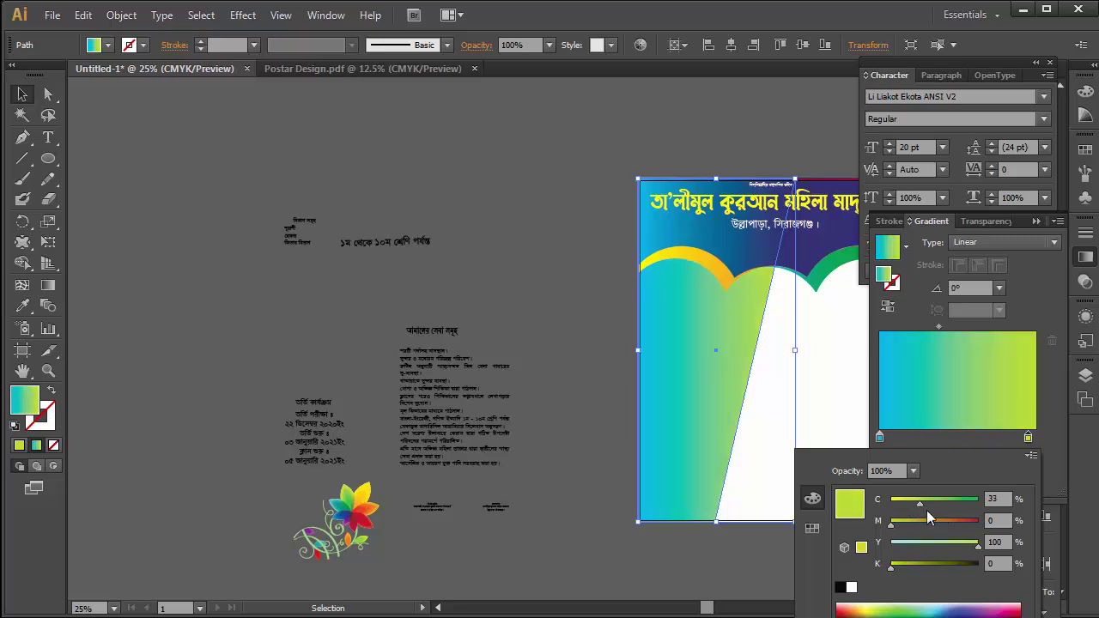
Set the gradient angle to 90° and the left stop to white, then select the background shape.
{"action": "left_click", "coordinate": [966, 289]}
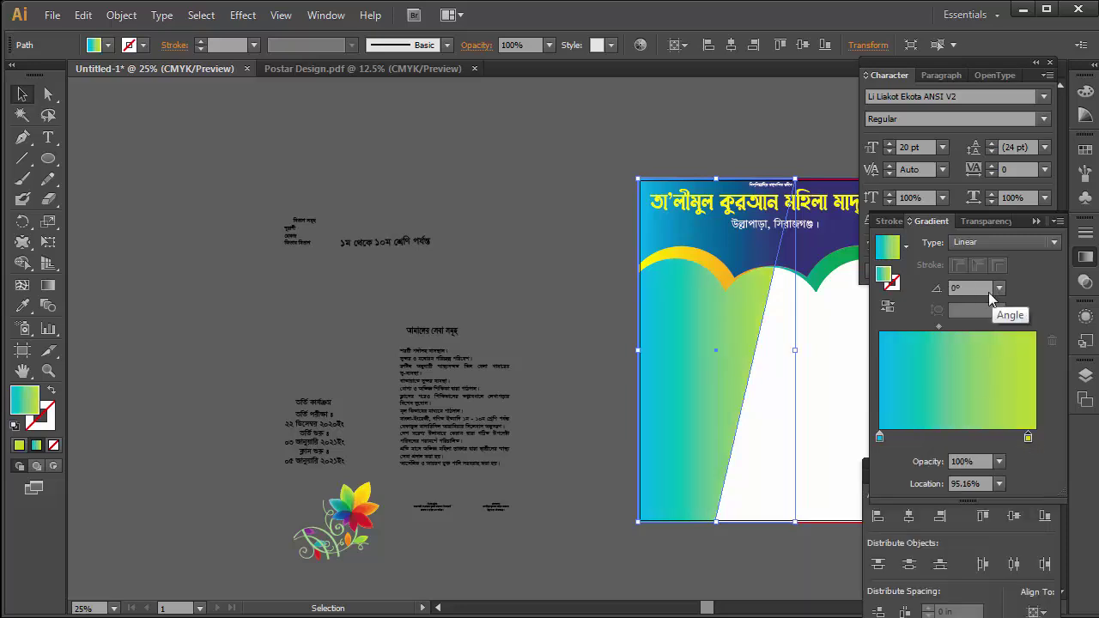
{"action": "type", "text": "90"}
{"action": "key", "text": "Return"}
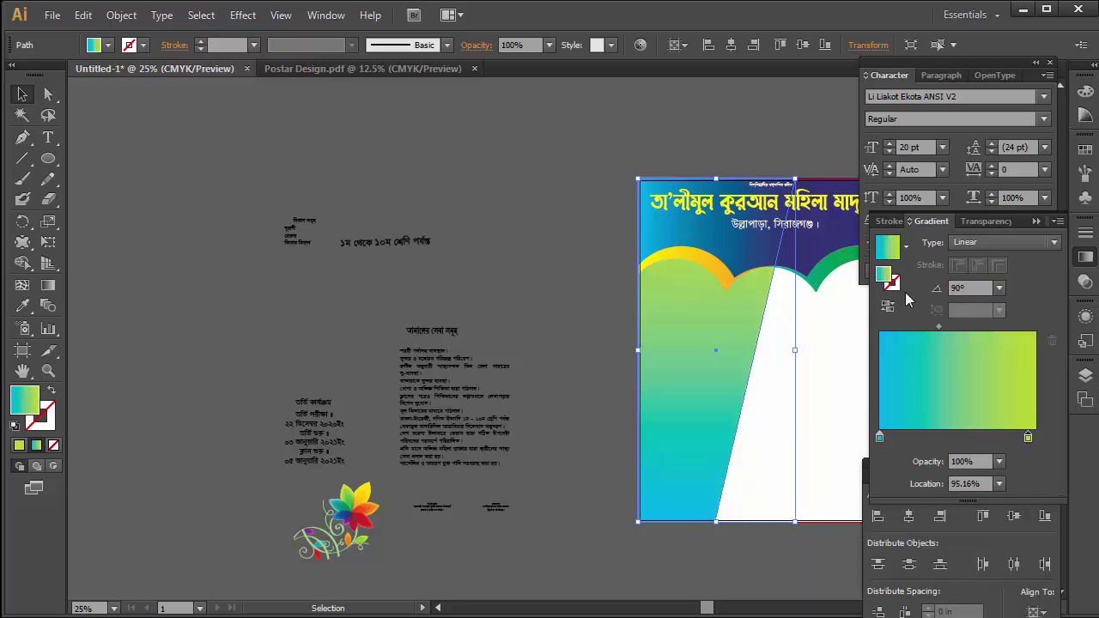
{"action": "double_click", "coordinate": [880, 439]}
{"action": "left_click_drag", "start_coordinate": [938, 510], "coordinate": [890, 503]}
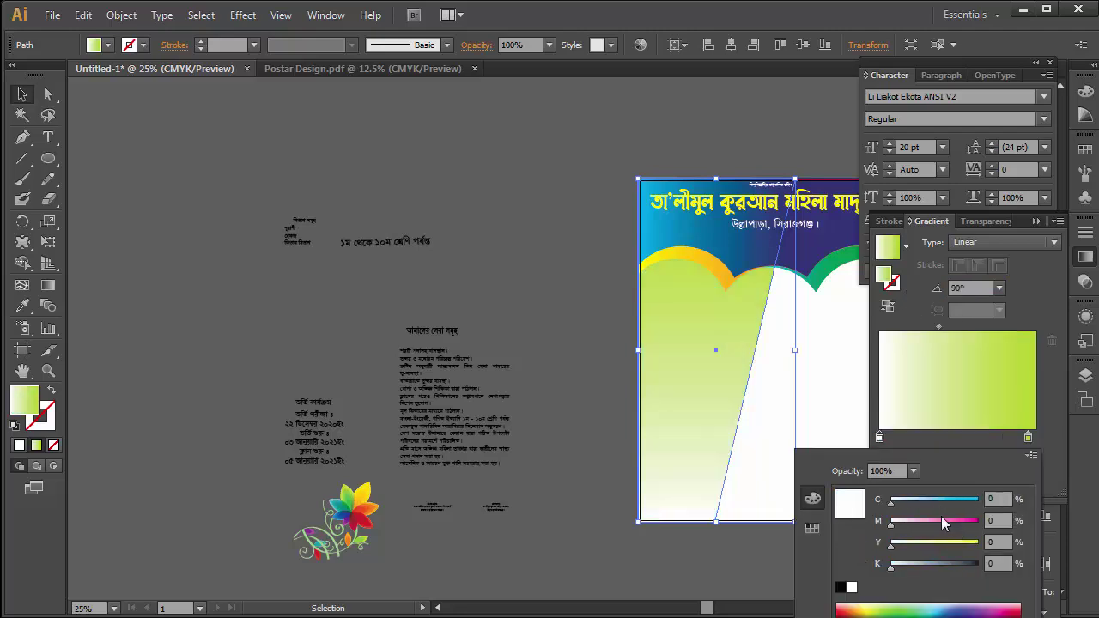
{"action": "key", "text": "Escape"}
{"action": "key", "text": "Tab"}
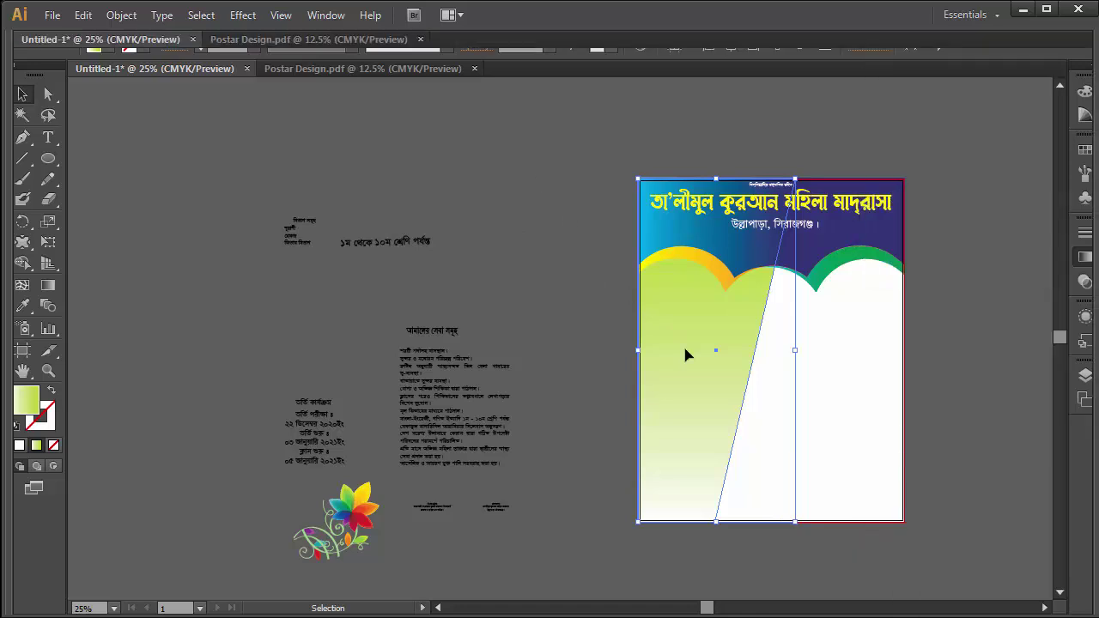
{"action": "key", "text": "a"}
{"action": "left_click", "coordinate": [788, 361]}
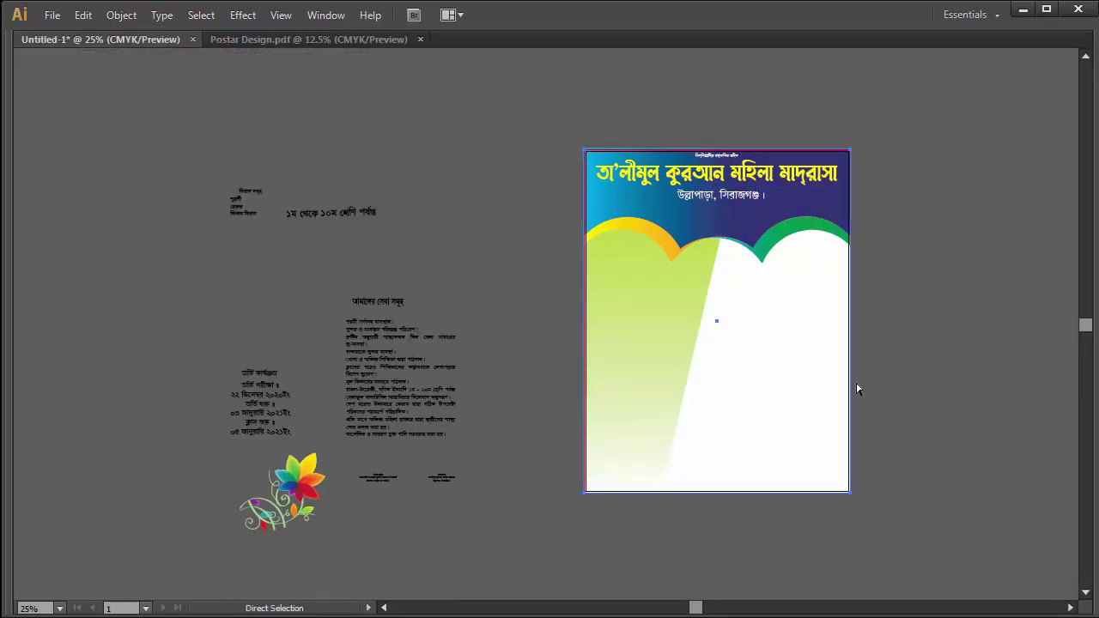
{"action": "key", "text": "v"}
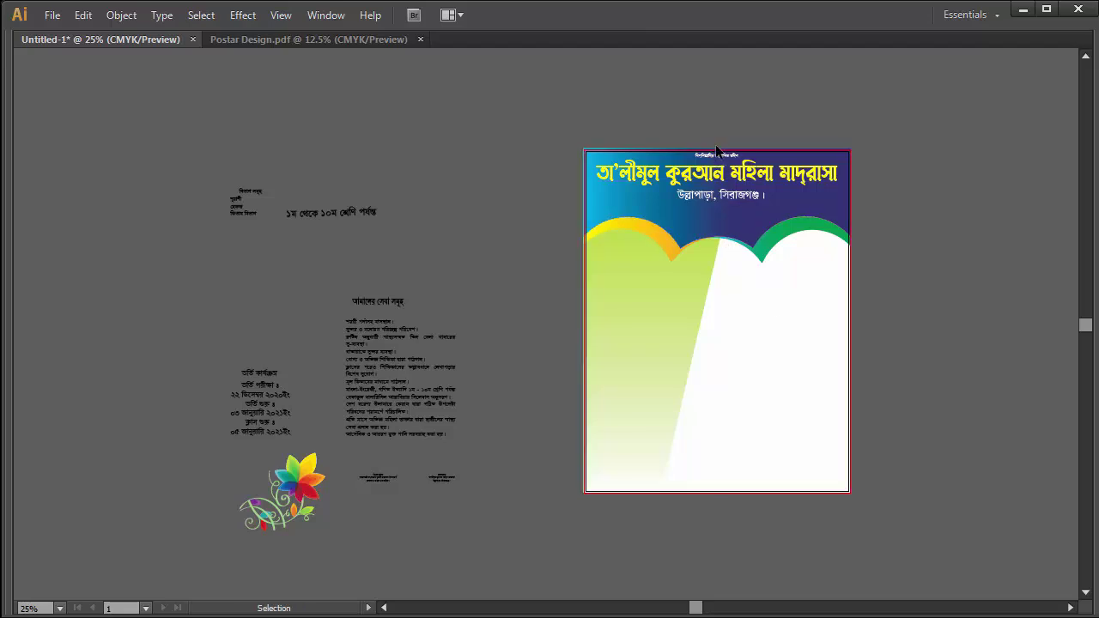
Pull the shape's top edge down into a bottom strip and fill it with a gradient.
{"action": "left_click_drag", "start_coordinate": [717, 150], "coordinate": [704, 449]}
{"action": "key", "text": "z"}
{"action": "left_click", "coordinate": [706, 397]}
{"action": "left_click", "coordinate": [706, 396]}
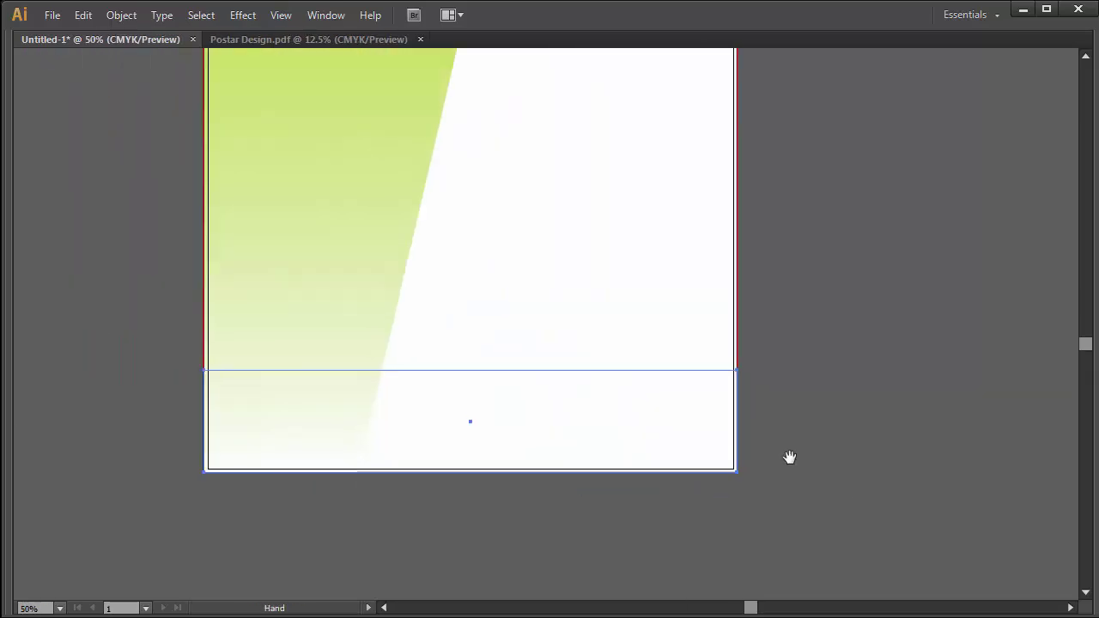
{"action": "scroll", "coordinate": [765, 464], "scroll_direction": "up", "scroll_amount": 3}
{"action": "key", "text": "ctrl+minus"}
{"action": "key", "text": "ctrl+minus"}
{"action": "key", "text": "v"}
{"action": "key", "text": "Tab"}
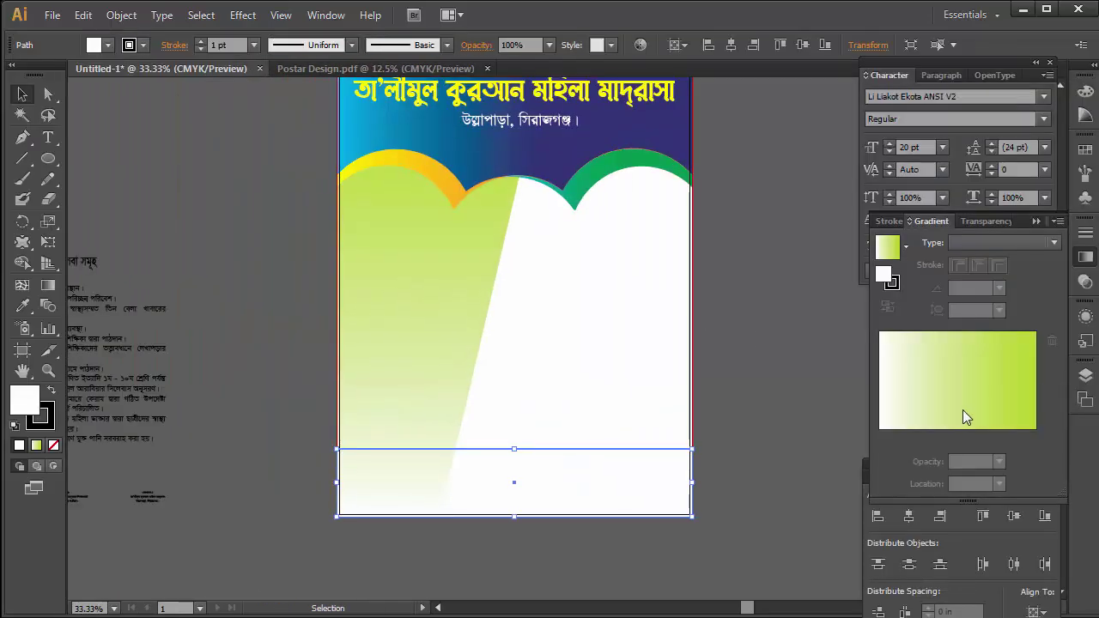
{"action": "left_click", "coordinate": [978, 387]}
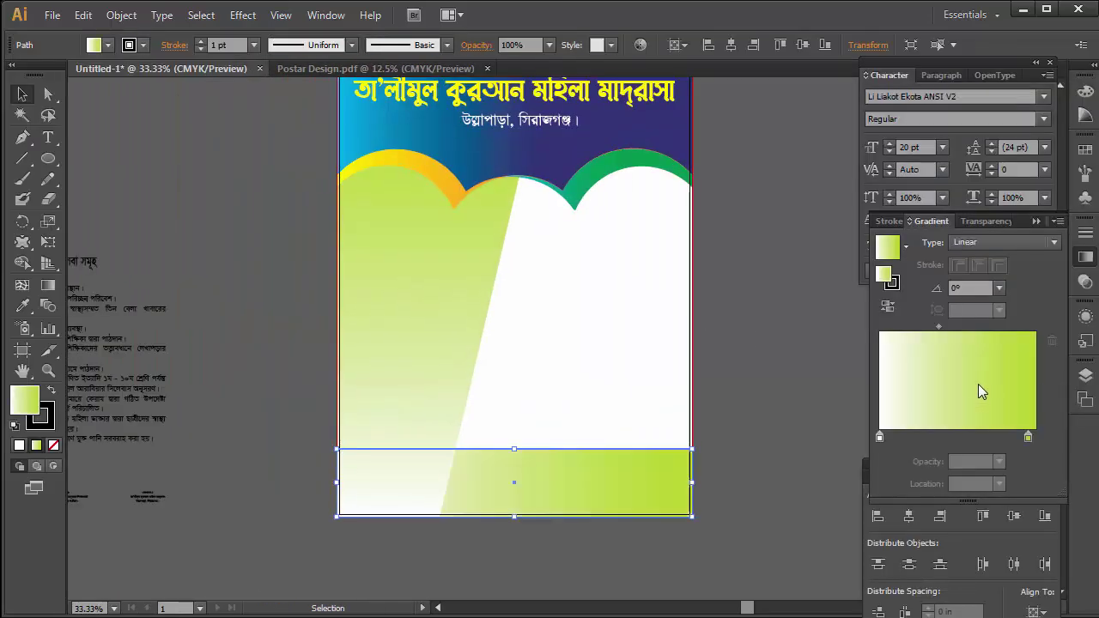
Bring the strip to front, eyedrop the header's cyan-to-navy gradient onto it, and shorten it.
{"action": "right_click", "coordinate": [551, 479]}
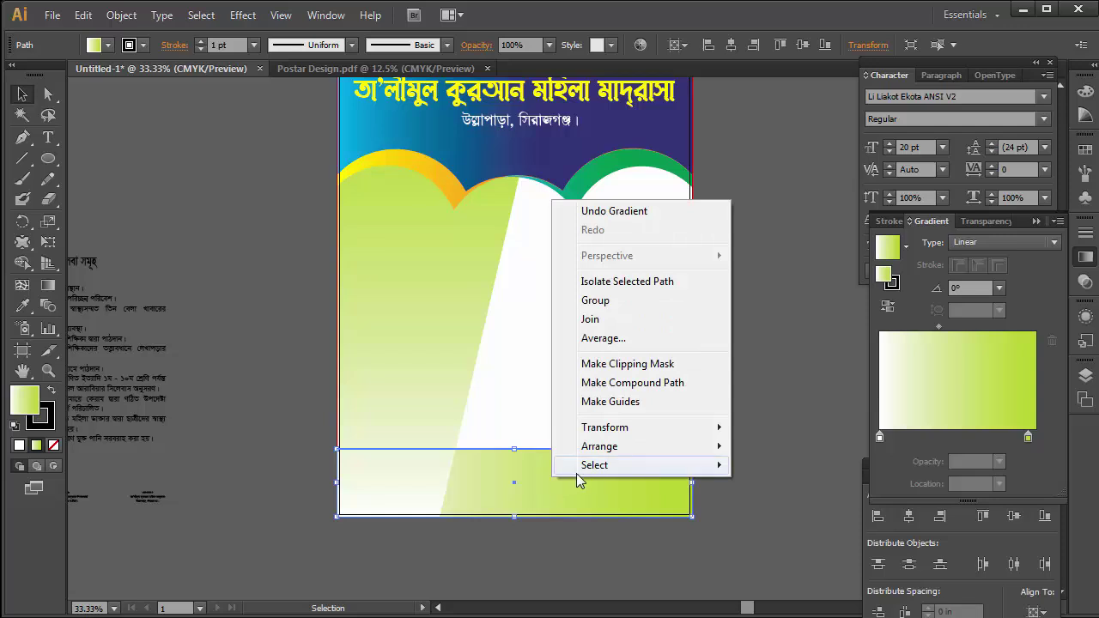
{"action": "mouse_move", "coordinate": [640, 446]}
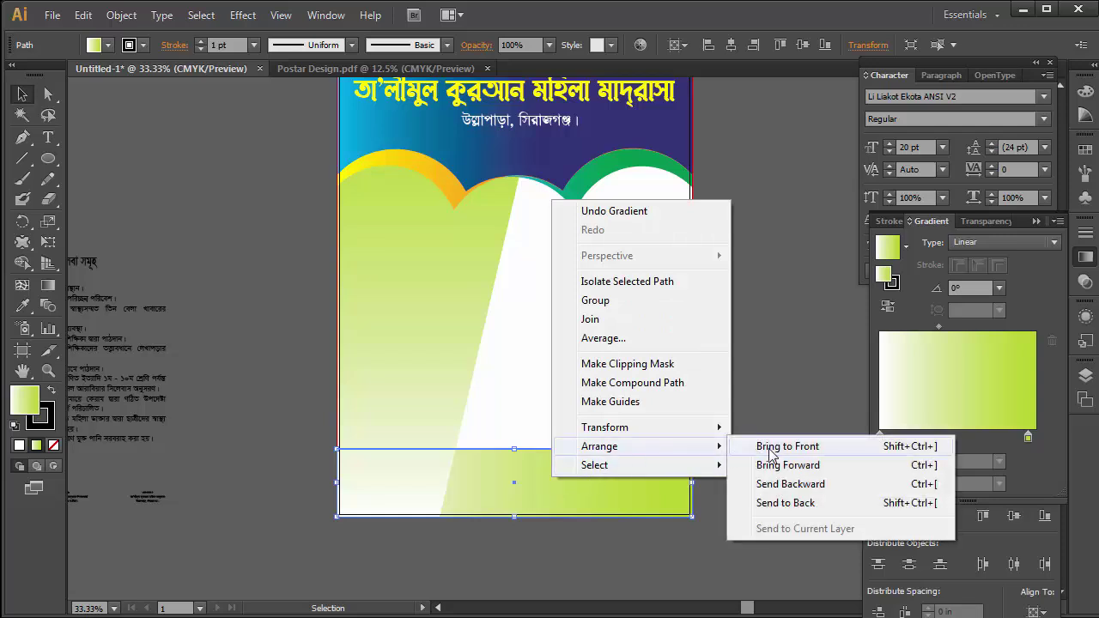
{"action": "left_click", "coordinate": [777, 446]}
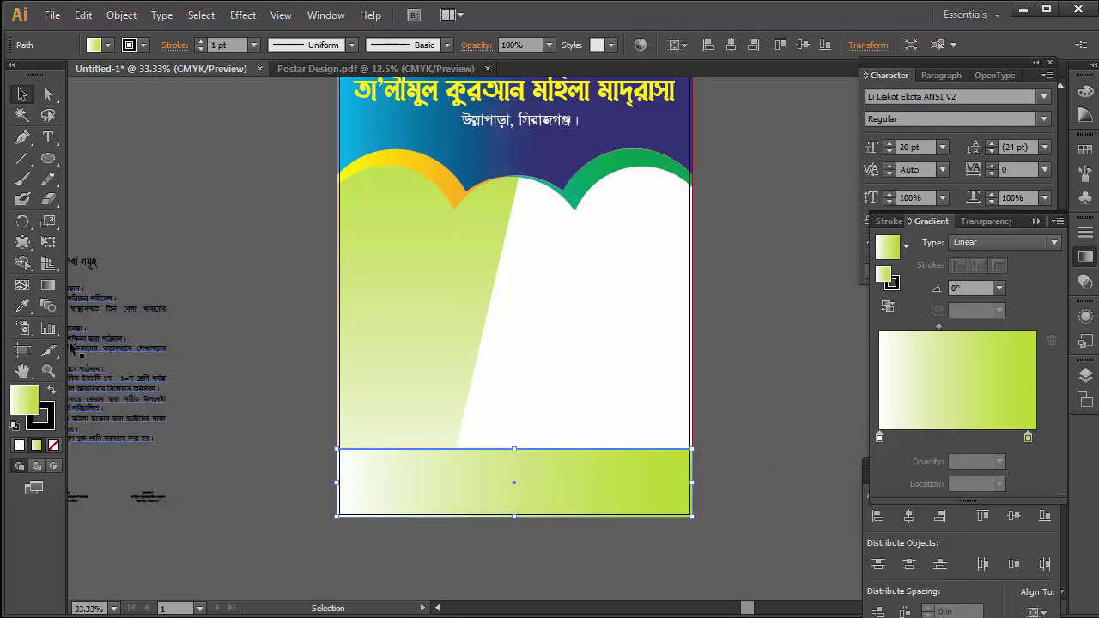
{"action": "left_click", "coordinate": [20, 309]}
{"action": "left_click", "coordinate": [402, 124]}
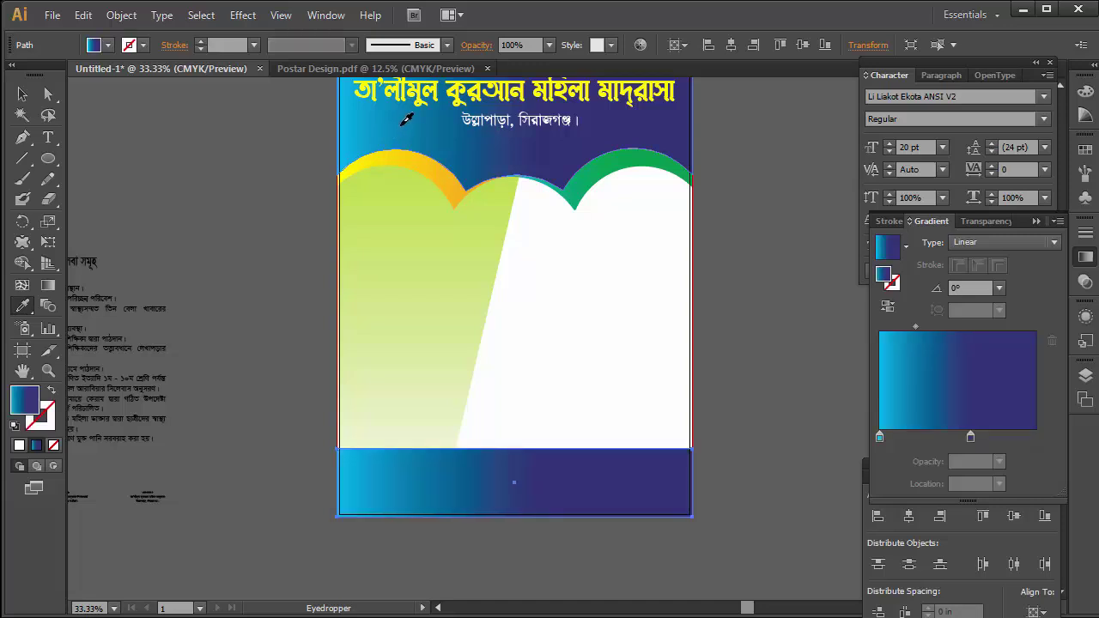
{"action": "left_click", "coordinate": [23, 95]}
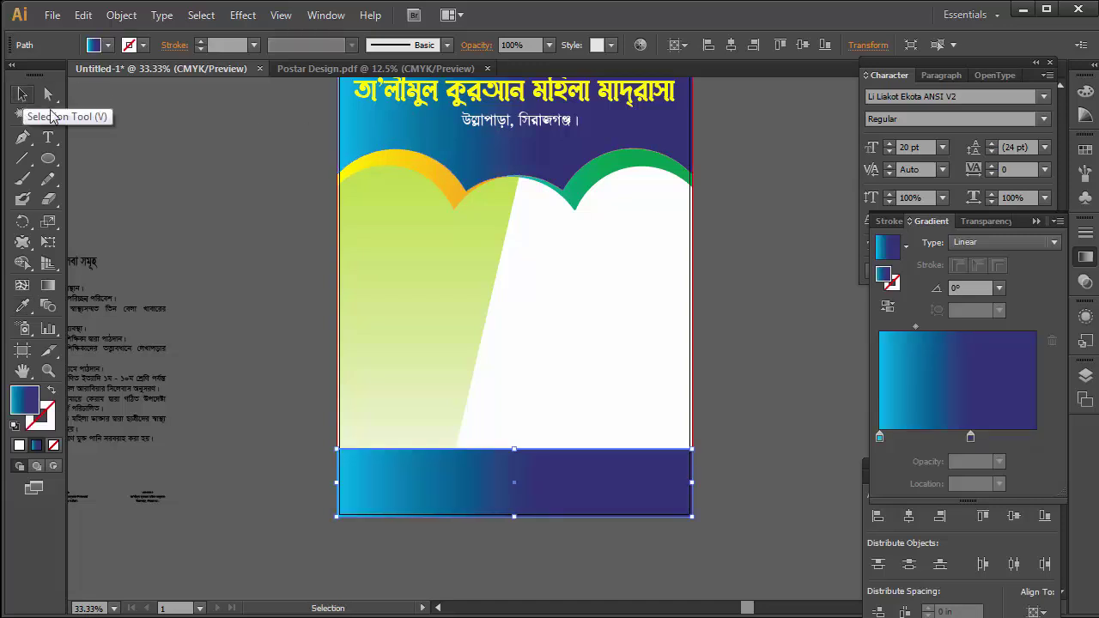
{"action": "left_click_drag", "start_coordinate": [515, 449], "coordinate": [515, 461]}
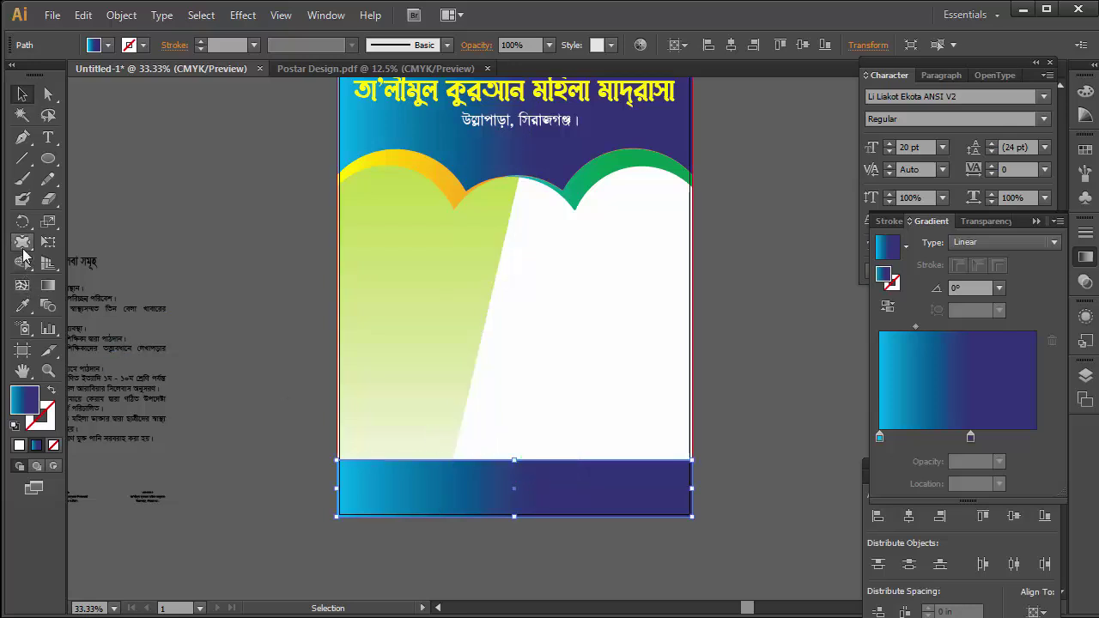
Pucker the footer band's top edge into a wavy, torn outline, then deselect and zoom out.
{"action": "left_click", "coordinate": [24, 247]}
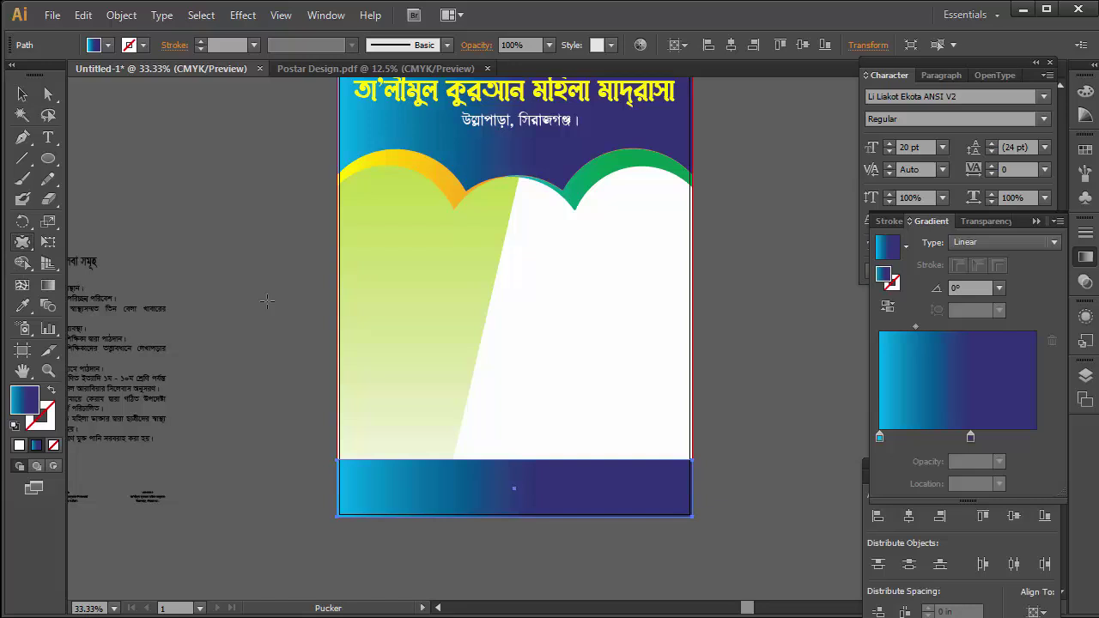
{"action": "mouse_move", "coordinate": [668, 452]}
{"action": "left_mouse_down"}
{"action": "mouse_move", "coordinate": [528, 463]}
{"action": "mouse_move", "coordinate": [668, 453]}
{"action": "left_mouse_up"}
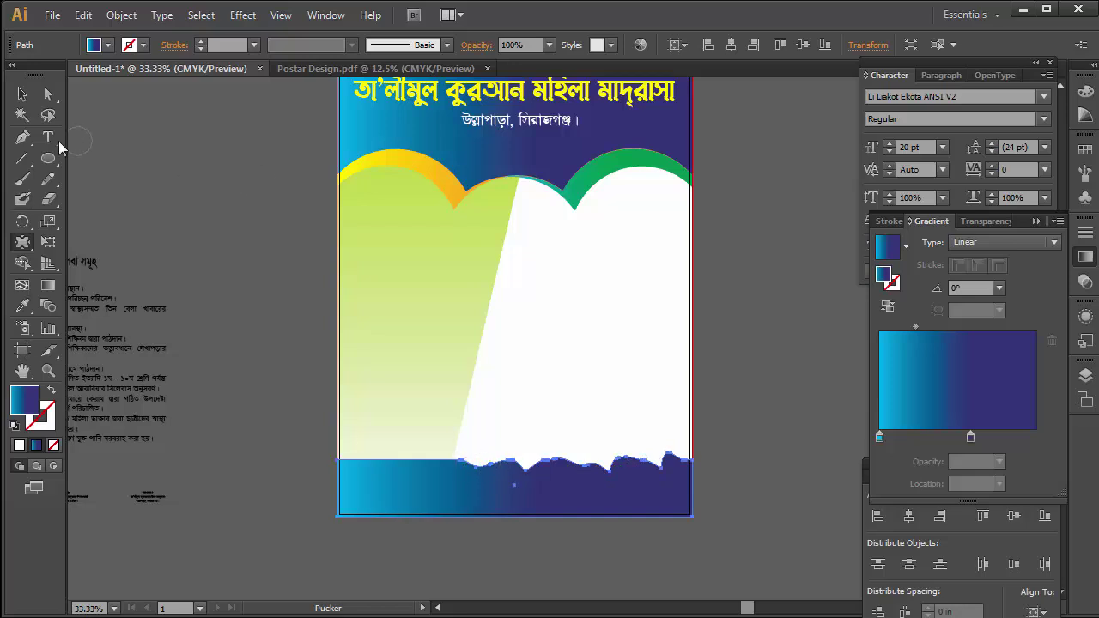
{"action": "left_click", "coordinate": [22, 94]}
{"action": "left_click", "coordinate": [768, 359]}
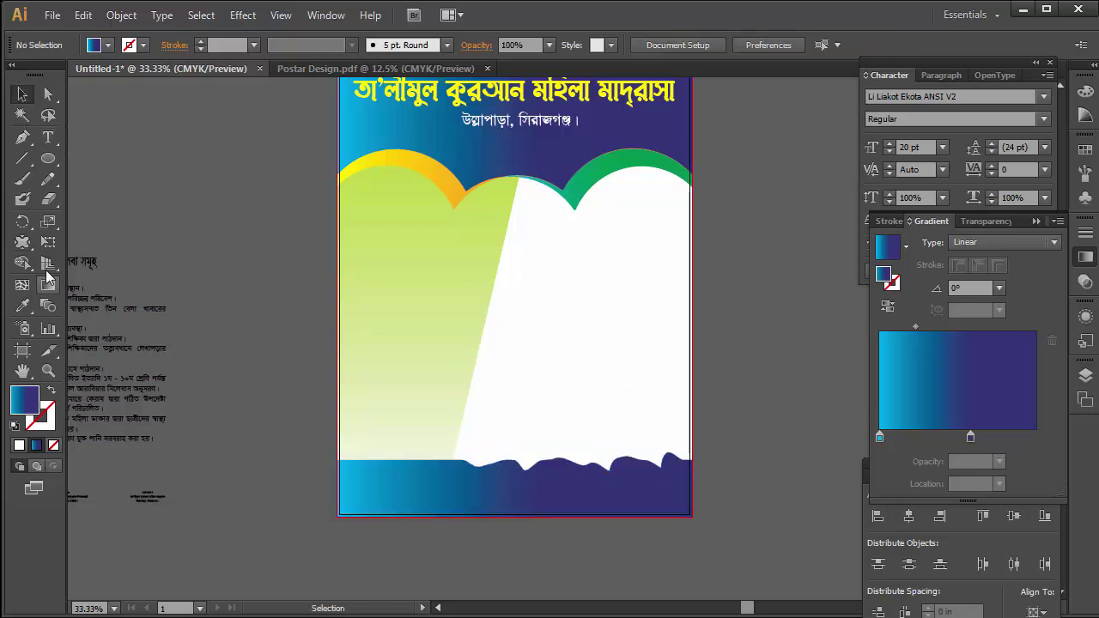
{"action": "key", "text": "ctrl+minus"}
Move the Bengali departments list from the pasteboard onto the green panel and enlarge it to 39.62 pt.
{"action": "scroll", "coordinate": [488, 375], "scroll_direction": "up", "scroll_amount": 3}
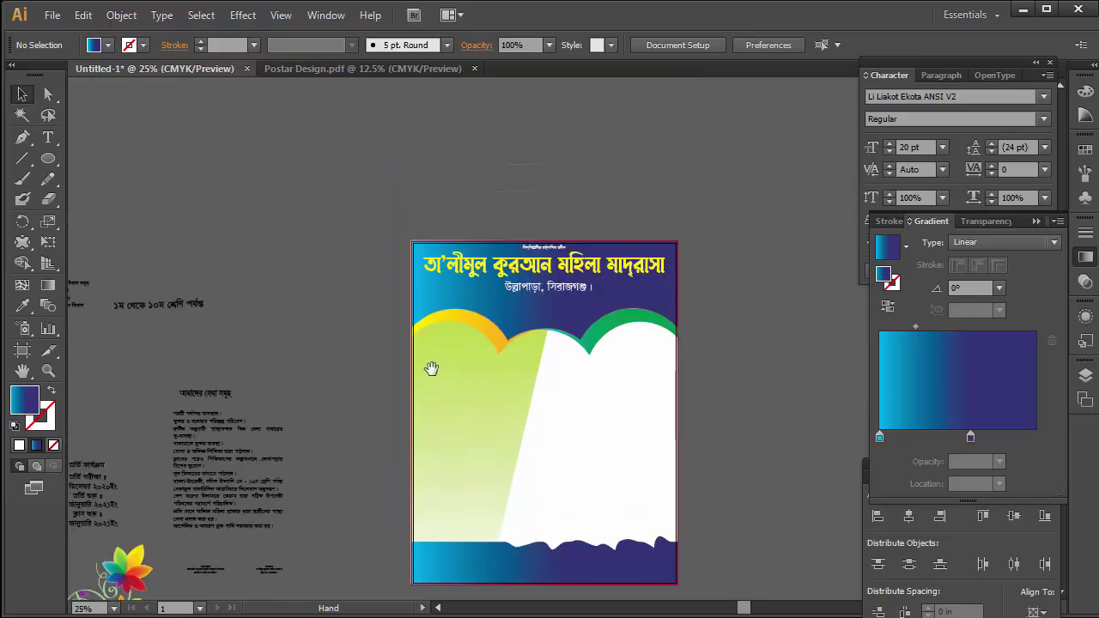
{"action": "key", "text": "ctrl+plus"}
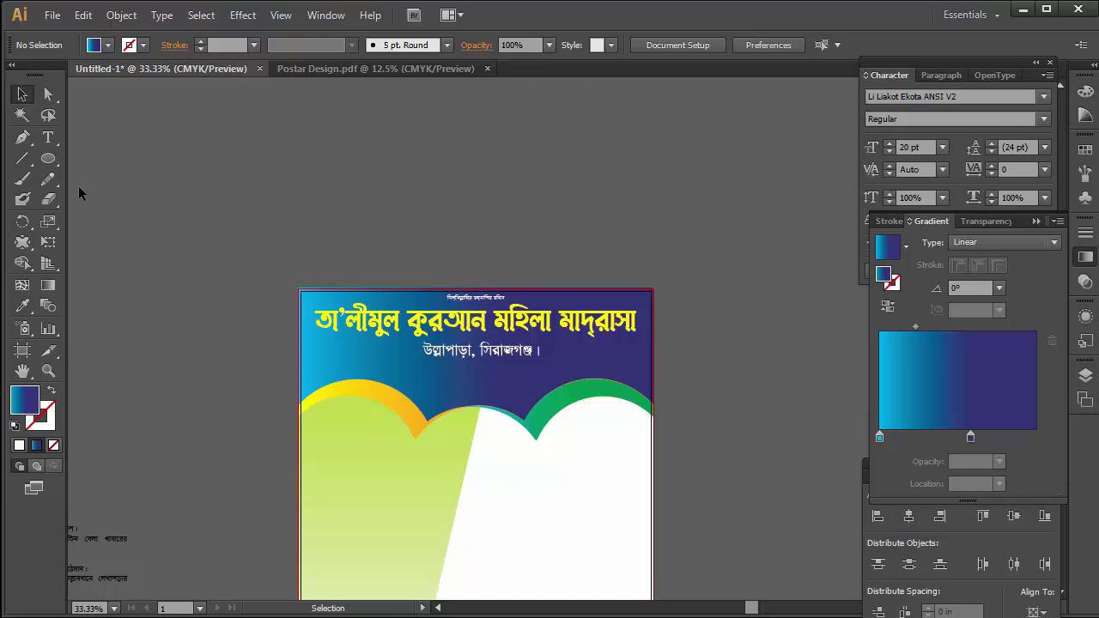
{"action": "scroll", "coordinate": [207, 244], "scroll_direction": "left", "scroll_amount": 10}
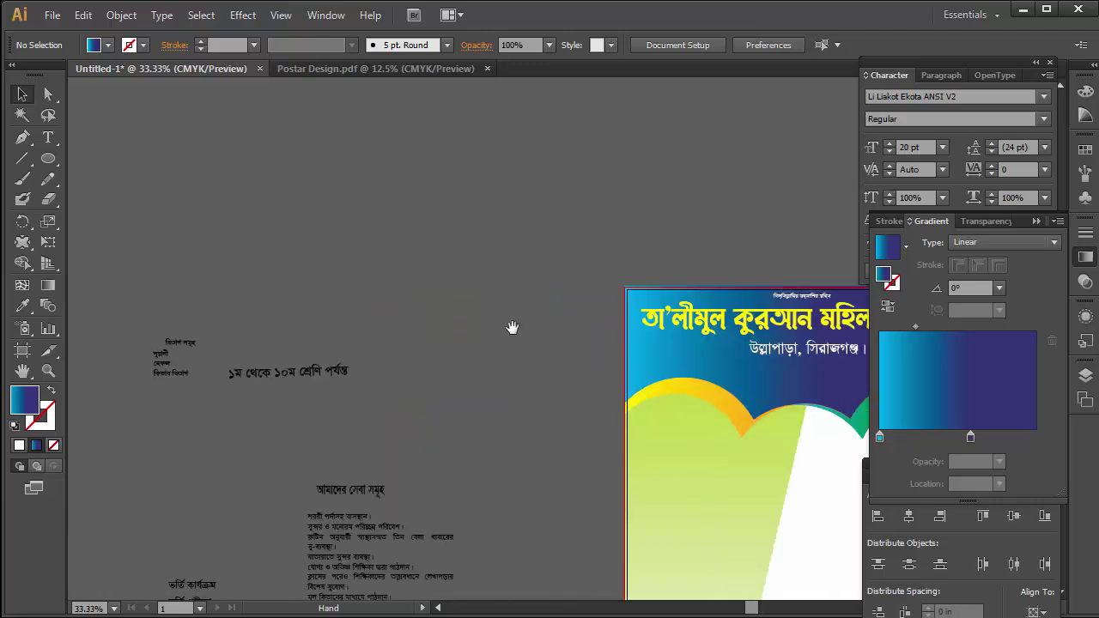
{"action": "scroll", "coordinate": [140, 311], "scroll_direction": "down", "scroll_amount": 1}
{"action": "left_click_drag", "start_coordinate": [199, 344], "coordinate": [707, 425]}
{"action": "left_click", "coordinate": [704, 404], "text": "ctrl"}
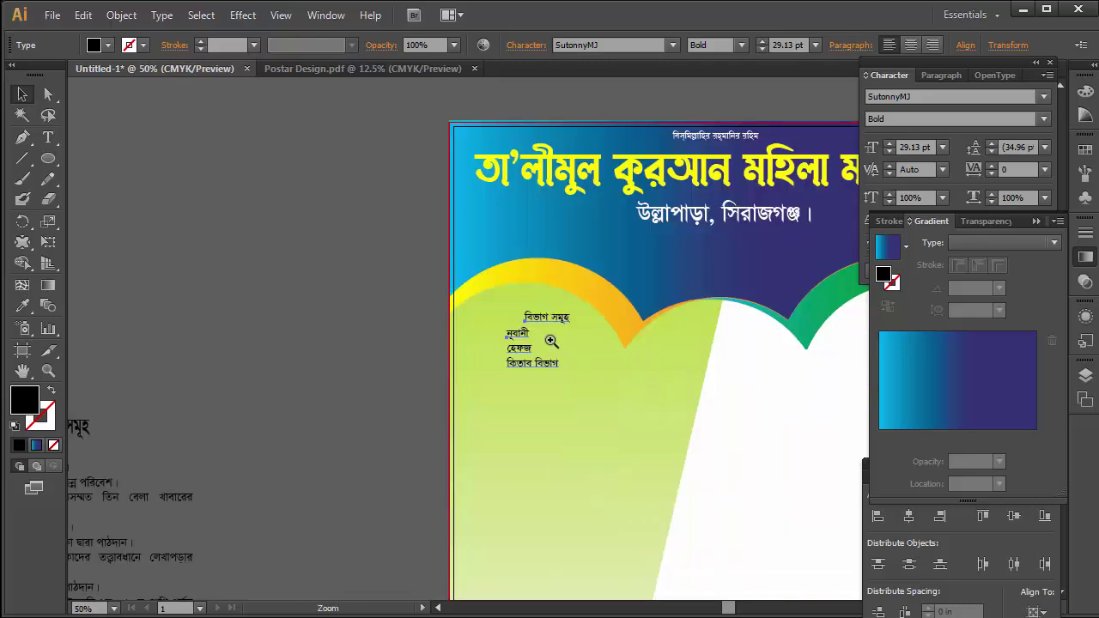
{"action": "left_click", "coordinate": [550, 338], "text": "ctrl"}
{"action": "left_click_drag", "start_coordinate": [639, 307], "coordinate": [594, 334]}
{"action": "mouse_move", "coordinate": [573, 312]}
{"action": "left_mouse_down"}
{"action": "mouse_move", "coordinate": [594, 289]}
{"action": "mouse_move", "coordinate": [550, 338]}
{"action": "left_mouse_up"}
Draw a rectangle over the departments list with a black outline and no fill.
{"action": "left_click", "coordinate": [213, 326]}
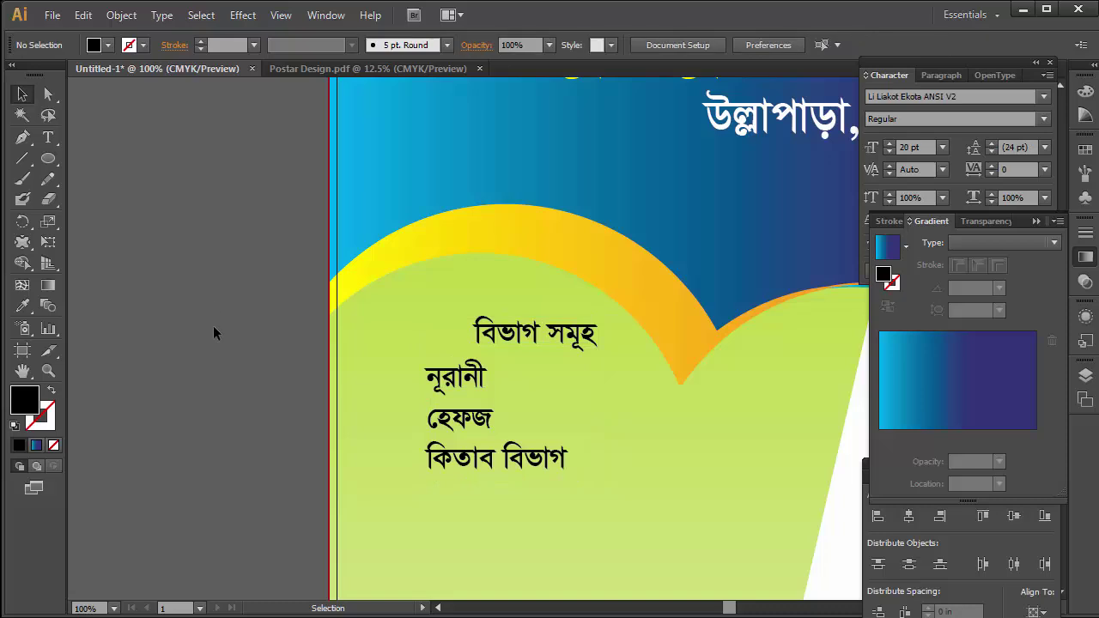
{"action": "left_click", "coordinate": [49, 161]}
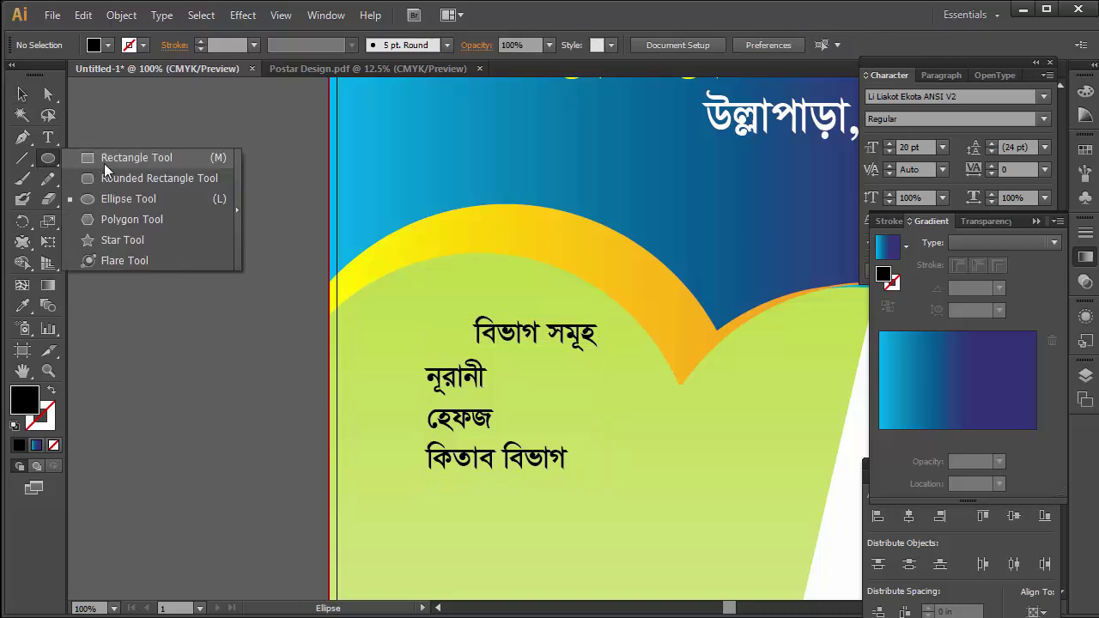
{"action": "left_click", "coordinate": [104, 163]}
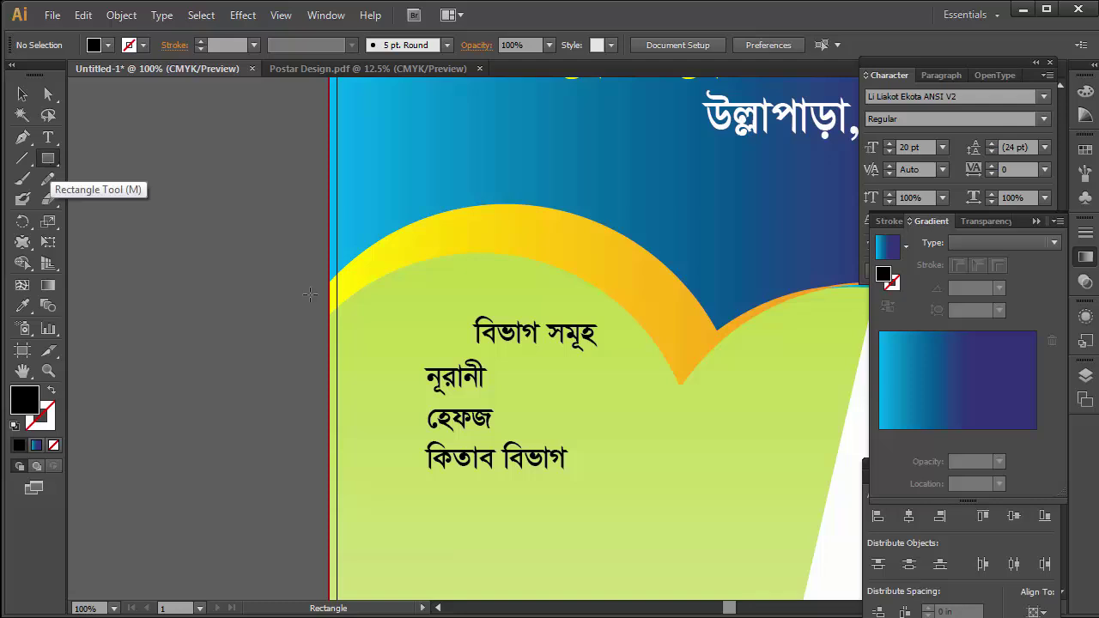
{"action": "left_click_drag", "start_coordinate": [411, 336], "coordinate": [600, 506]}
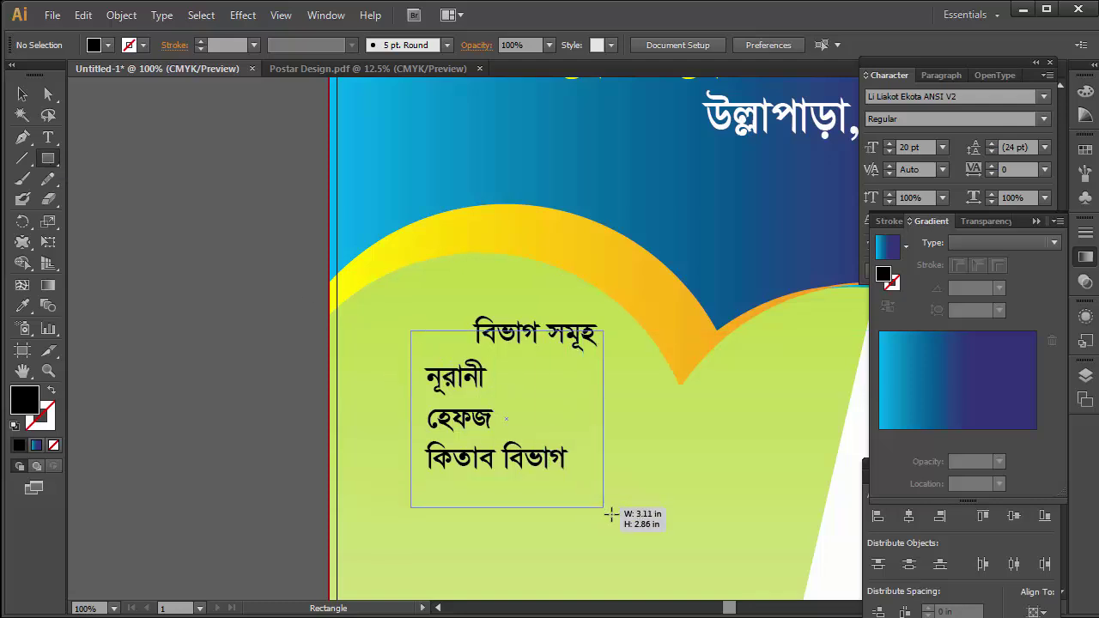
{"action": "left_click_drag", "start_coordinate": [601, 507], "coordinate": [614, 515]}
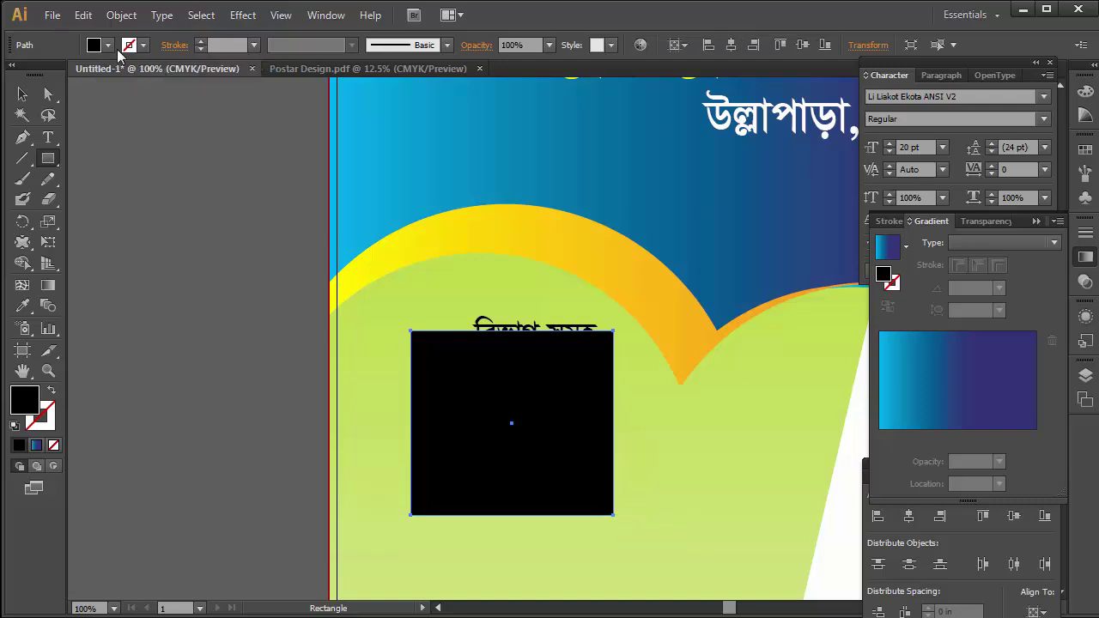
{"action": "left_click", "coordinate": [143, 45]}
{"action": "left_click", "coordinate": [48, 74]}
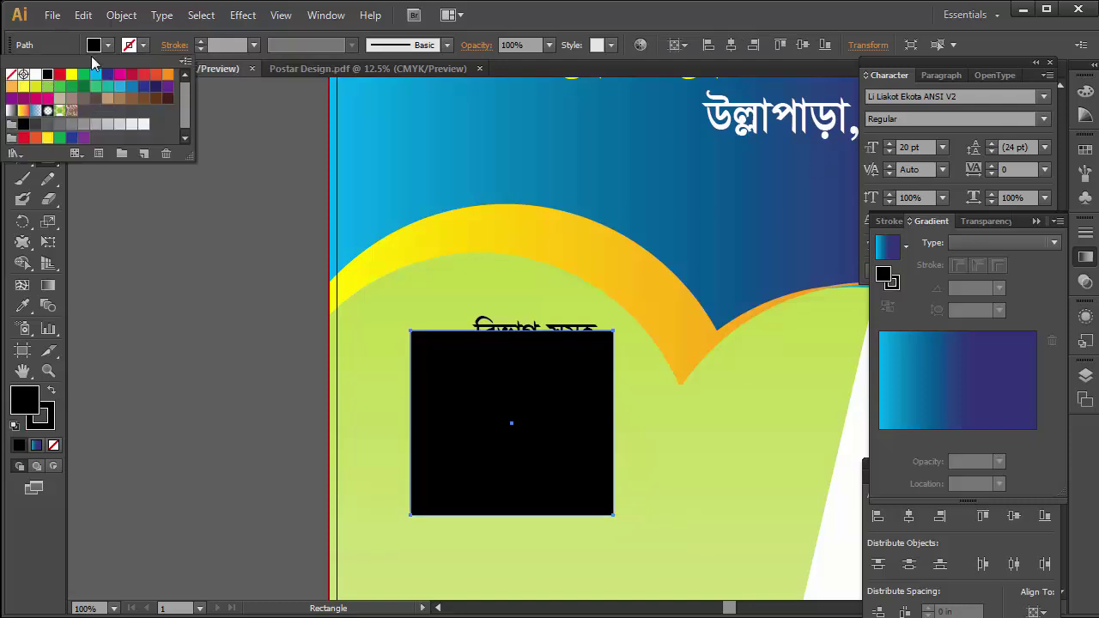
{"action": "left_click", "coordinate": [97, 49]}
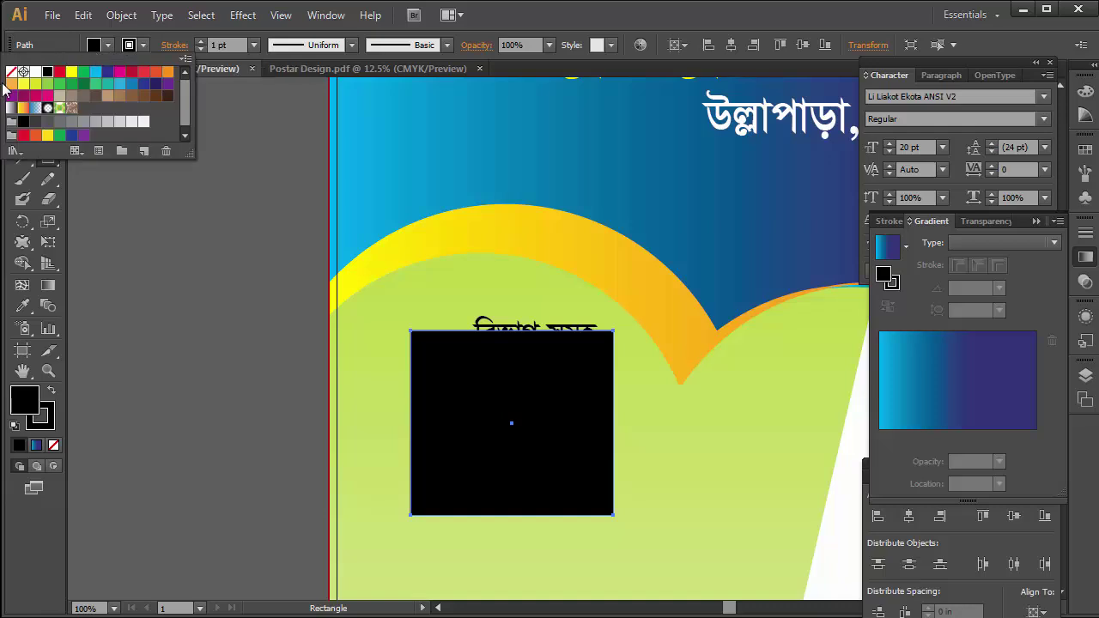
{"action": "left_click", "coordinate": [12, 72]}
{"action": "left_click", "coordinate": [553, 25]}
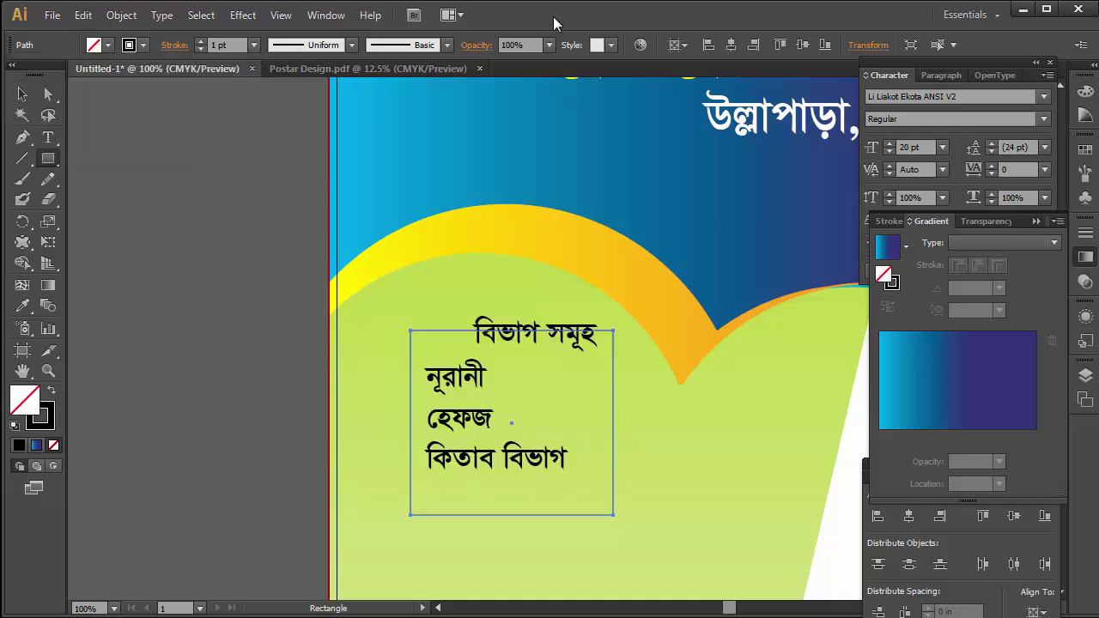
Delete the rectangle's bottom-right anchor and give the open frame a 2 pt orange-red stroke.
{"action": "left_click", "coordinate": [23, 94]}
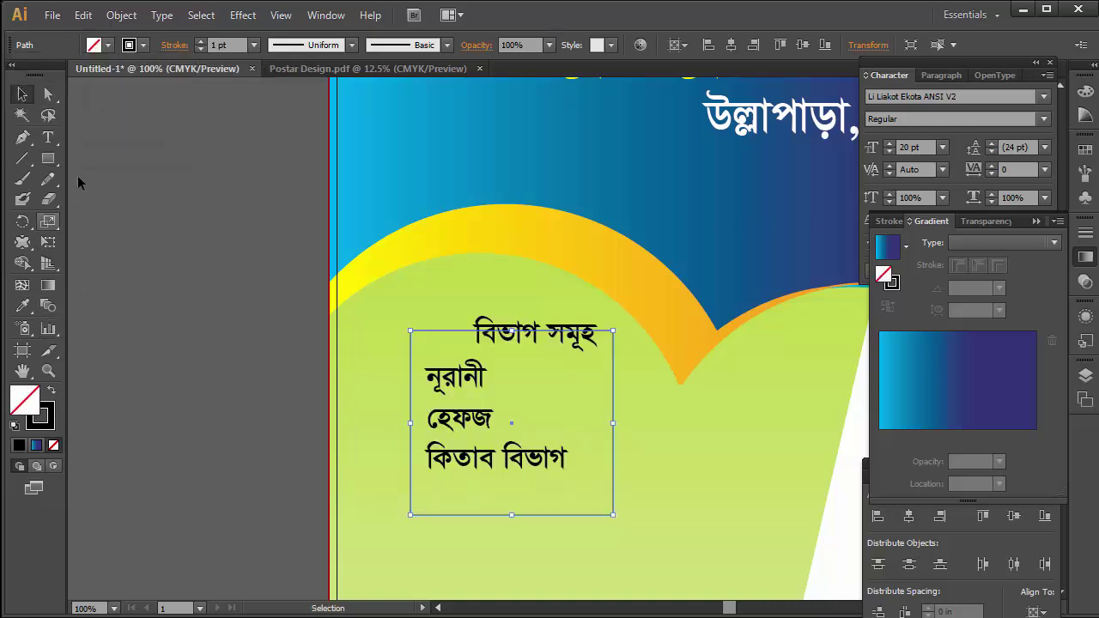
{"action": "left_click", "coordinate": [48, 97]}
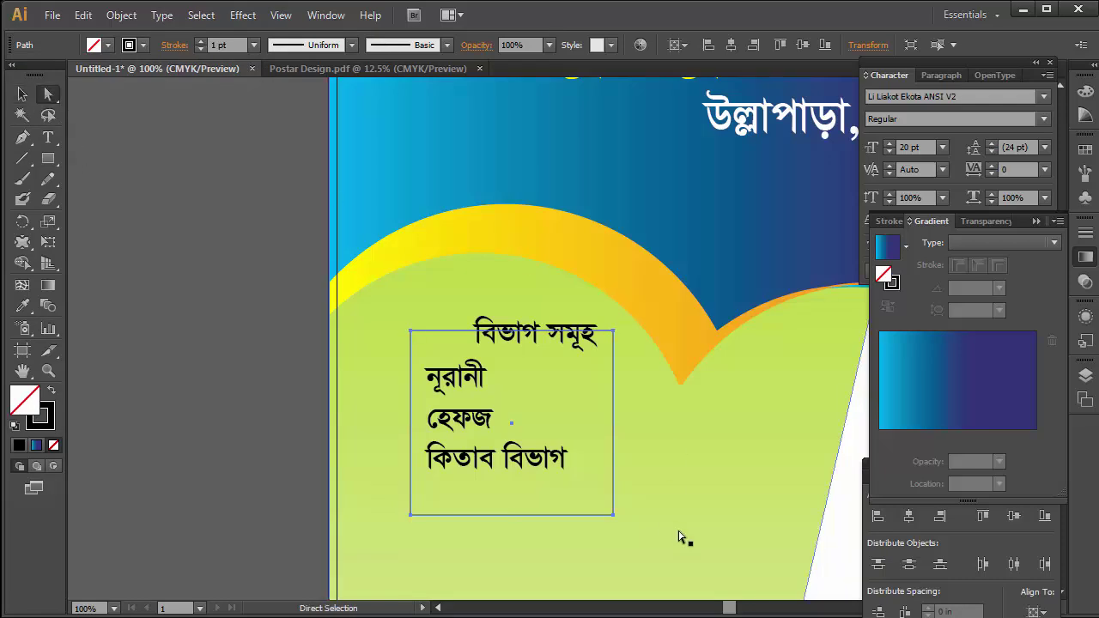
{"action": "left_click", "coordinate": [613, 515]}
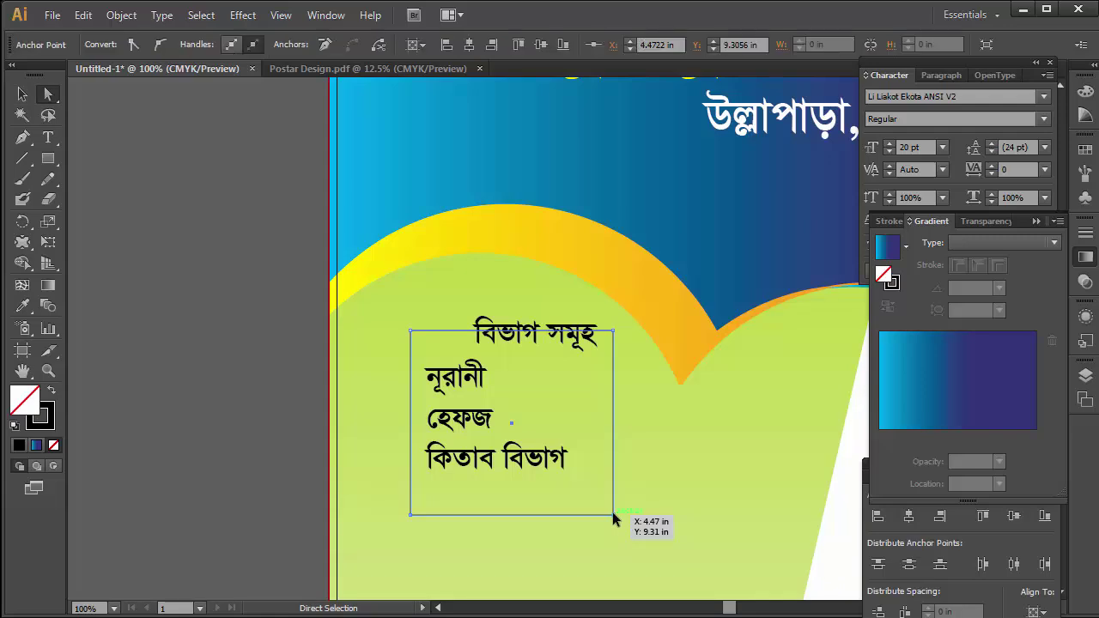
{"action": "key", "text": "Delete"}
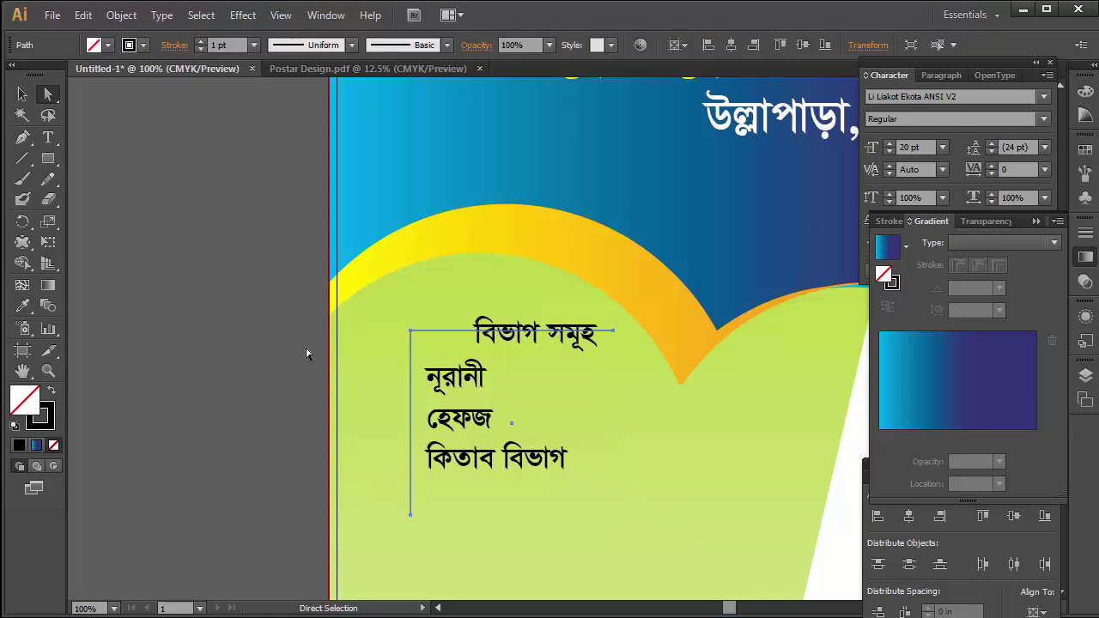
{"action": "left_click", "coordinate": [22, 93]}
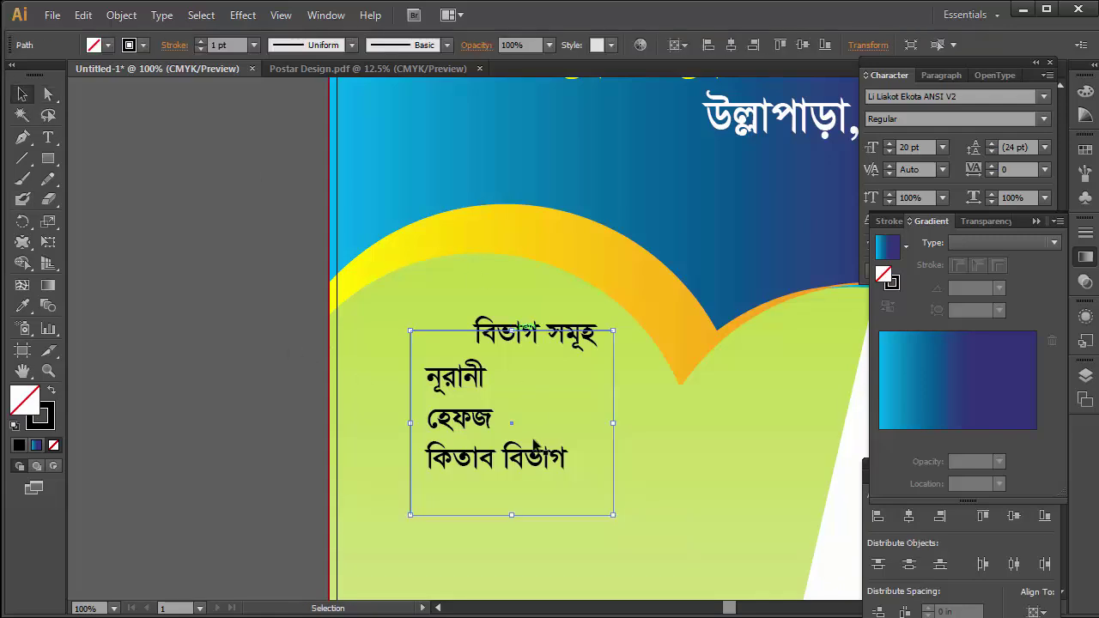
{"action": "left_click_drag", "start_coordinate": [613, 516], "coordinate": [603, 506]}
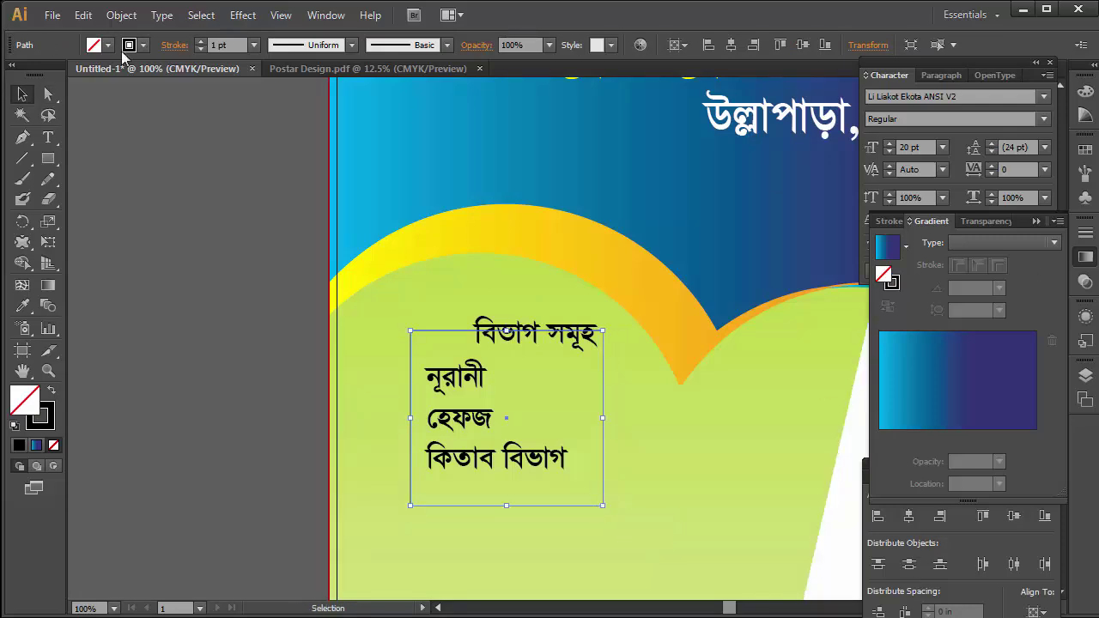
{"action": "left_click", "coordinate": [201, 41]}
{"action": "left_click", "coordinate": [142, 45]}
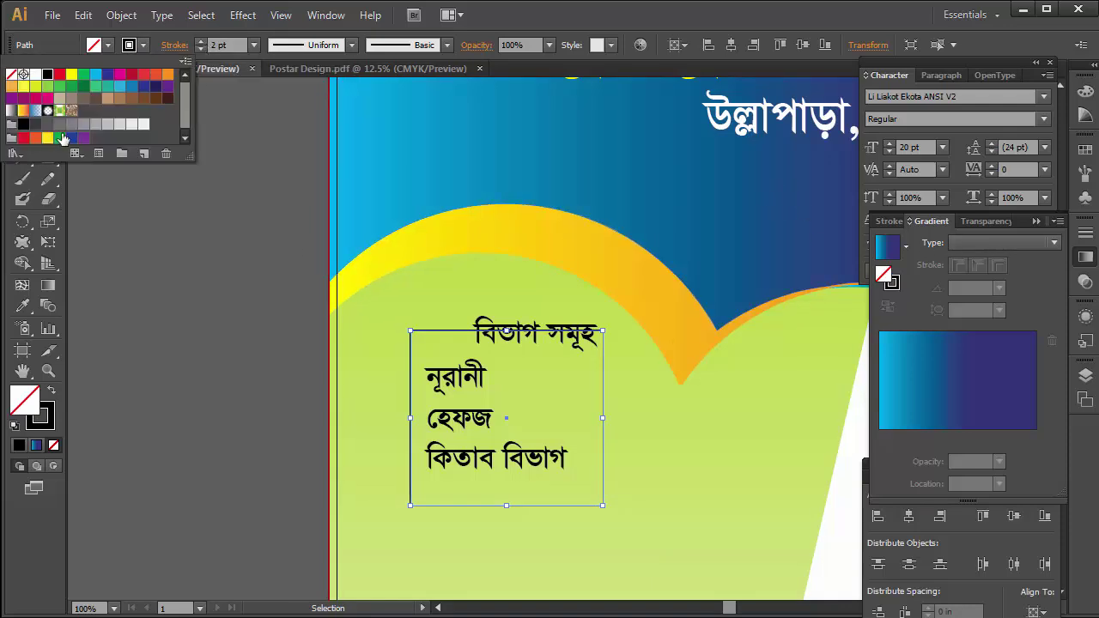
{"action": "left_click", "coordinate": [34, 137]}
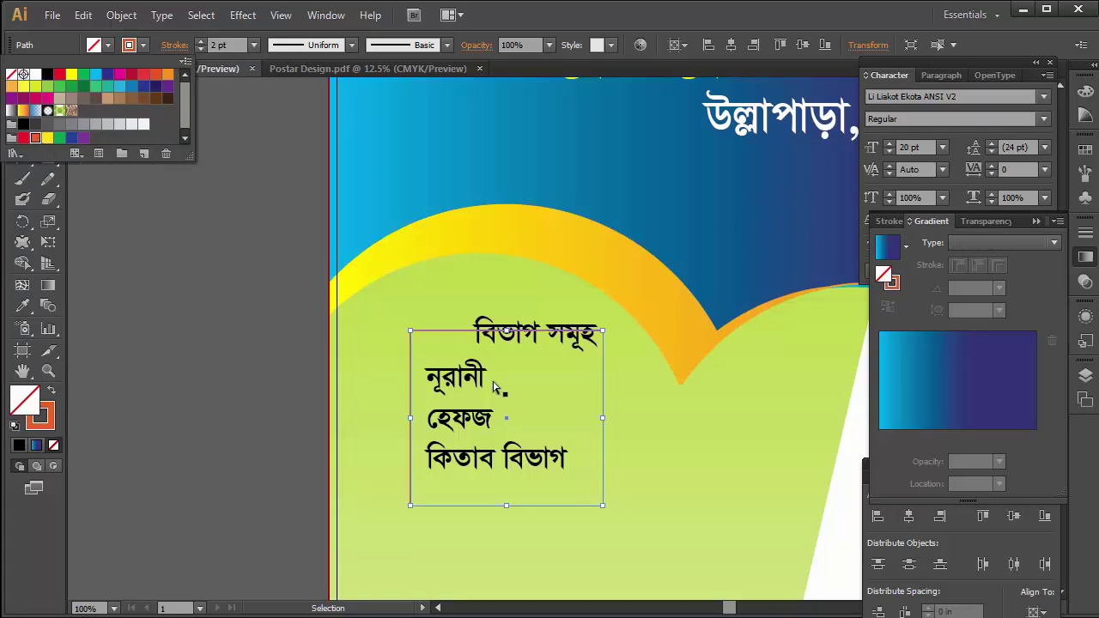
{"action": "scroll", "coordinate": [494, 389], "scroll_direction": "up", "scroll_amount": 2}
{"action": "left_click_drag", "start_coordinate": [451, 337], "coordinate": [466, 336]}
Draw a rectangle over the list heading, shear it into a parallelogram, and fill it crimson.
{"action": "left_click", "coordinate": [48, 159]}
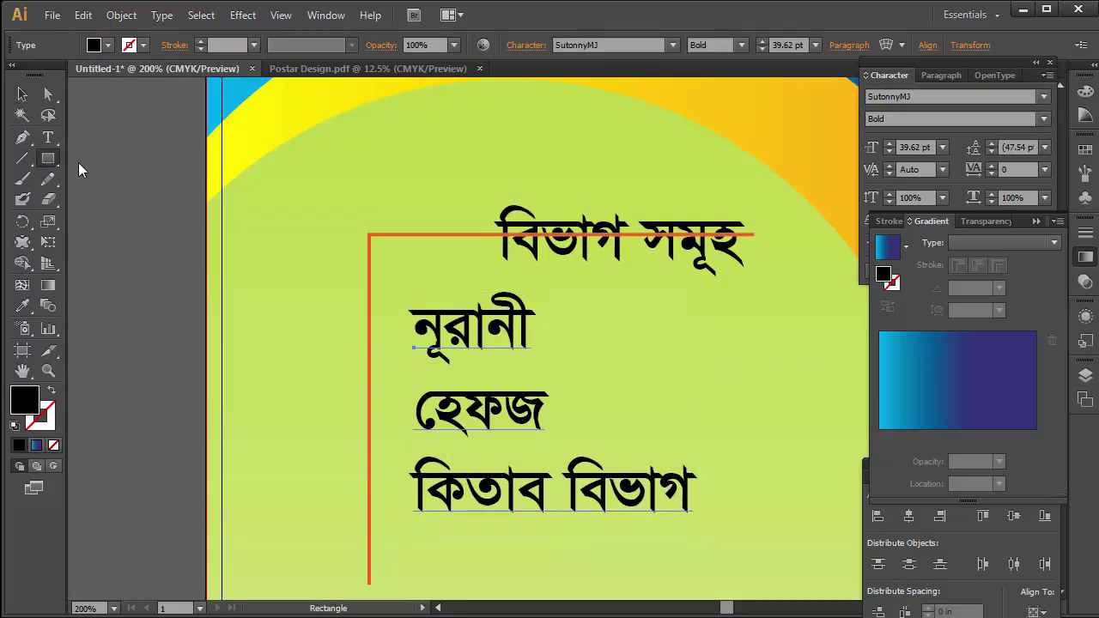
{"action": "left_click_drag", "start_coordinate": [470, 205], "coordinate": [764, 270]}
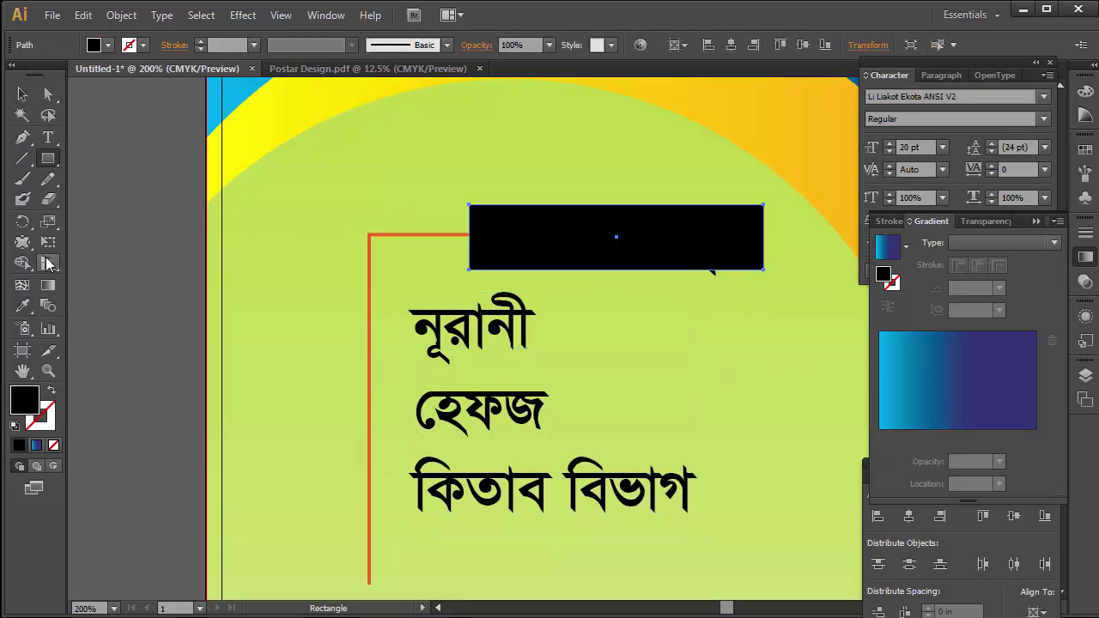
{"action": "left_click", "coordinate": [49, 222]}
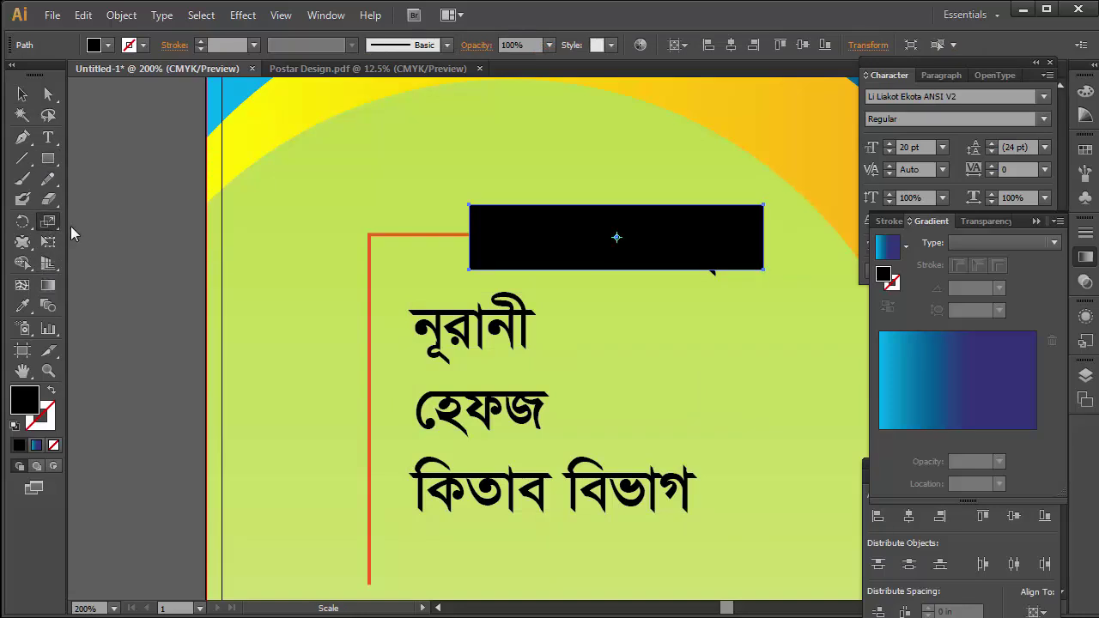
{"action": "left_click", "coordinate": [92, 244]}
{"action": "mouse_move", "coordinate": [613, 211]}
{"action": "left_mouse_down"}
{"action": "mouse_move", "coordinate": [625, 211]}
{"action": "mouse_move", "coordinate": [611, 208]}
{"action": "left_mouse_up"}
{"action": "left_click", "coordinate": [22, 95]}
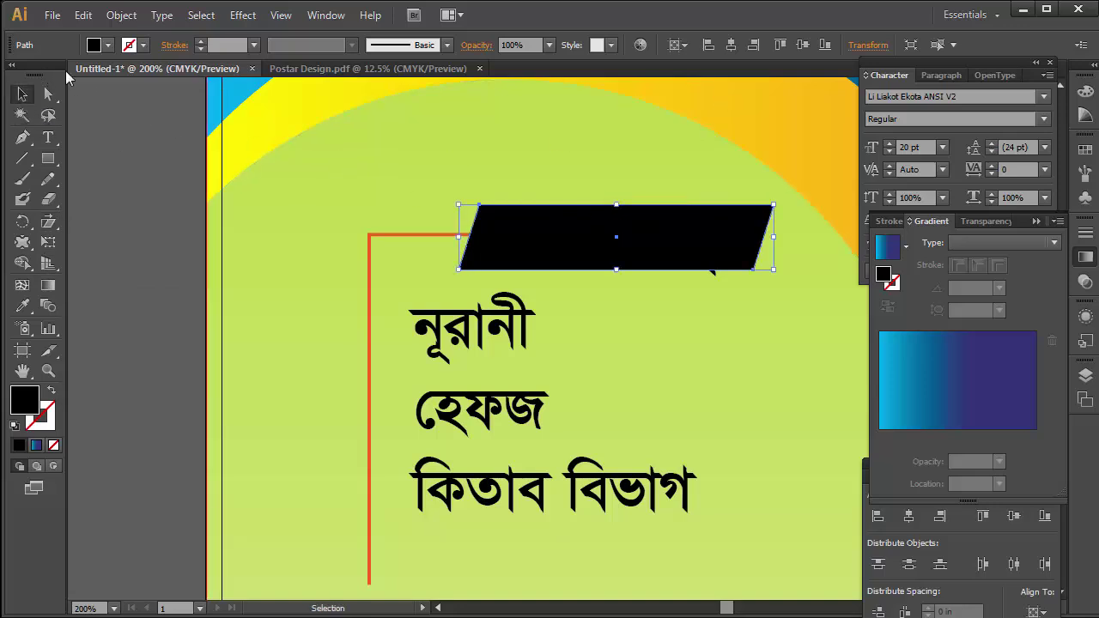
{"action": "left_click", "coordinate": [107, 44]}
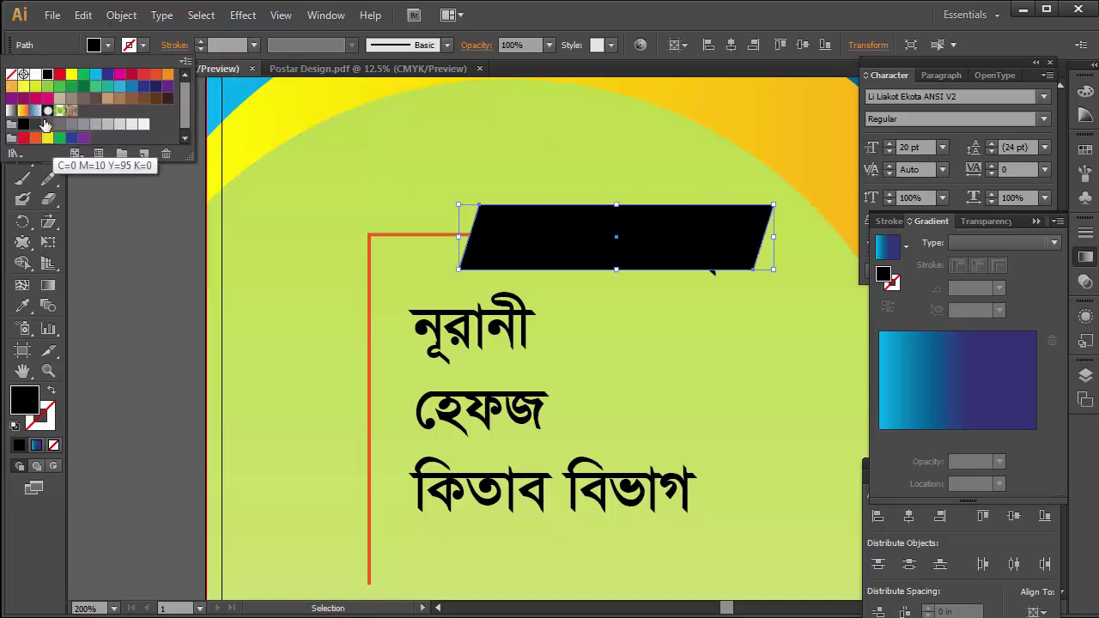
{"action": "left_click", "coordinate": [36, 99]}
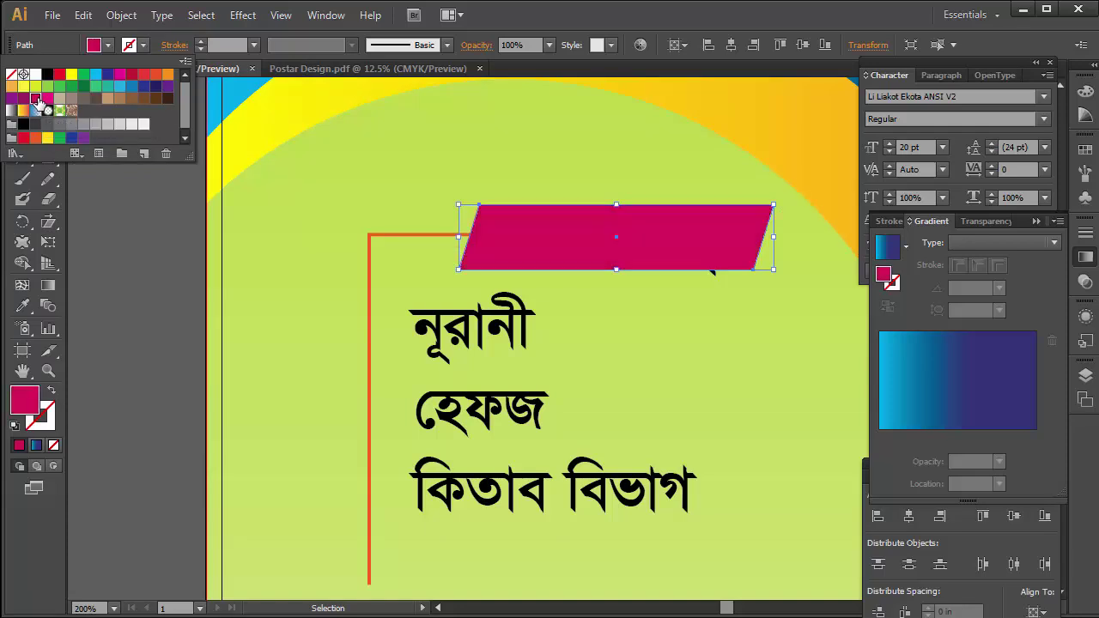
{"action": "left_click", "coordinate": [711, 273]}
Bring the parallelogram and heading to front, placing the parallelogram behind the বিভাগ সমূহ heading.
{"action": "left_click_drag", "start_coordinate": [719, 263], "coordinate": [684, 174]}
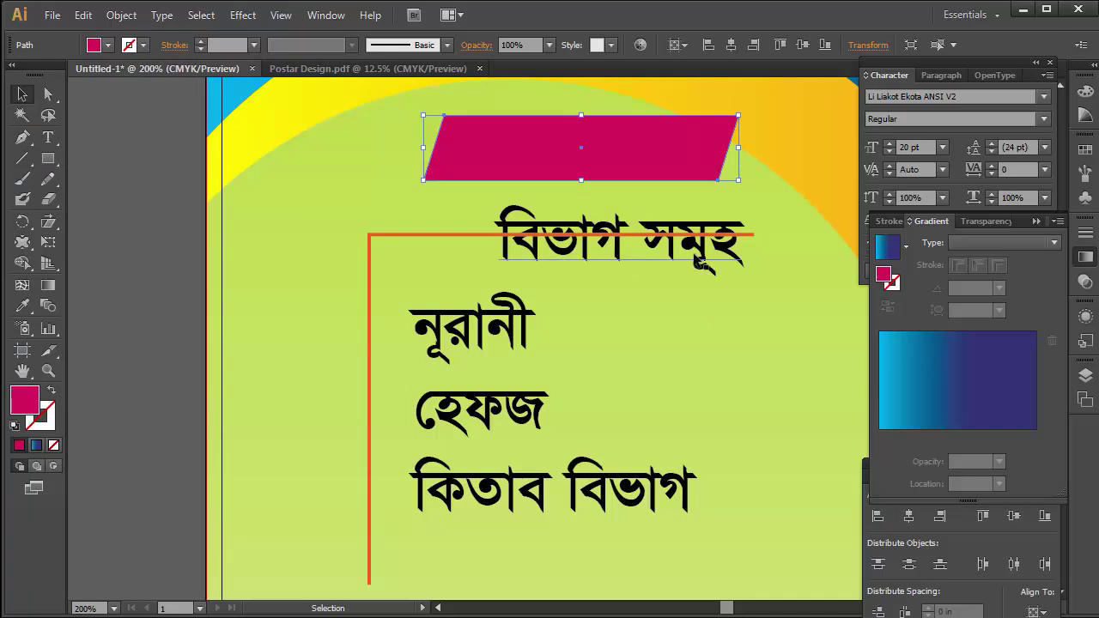
{"action": "right_click", "coordinate": [699, 261]}
{"action": "mouse_move", "coordinate": [742, 501]}
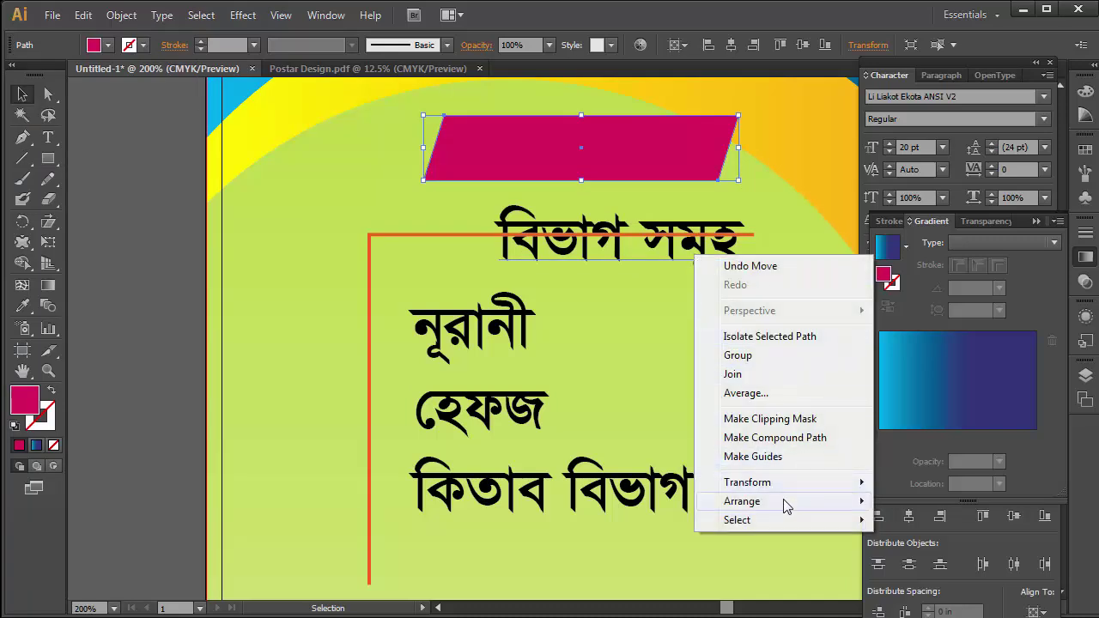
{"action": "left_click", "coordinate": [931, 502]}
{"action": "mouse_move", "coordinate": [713, 257]}
{"action": "left_mouse_down"}
{"action": "mouse_move", "coordinate": [700, 153]}
{"action": "mouse_move", "coordinate": [727, 247]}
{"action": "left_mouse_up"}
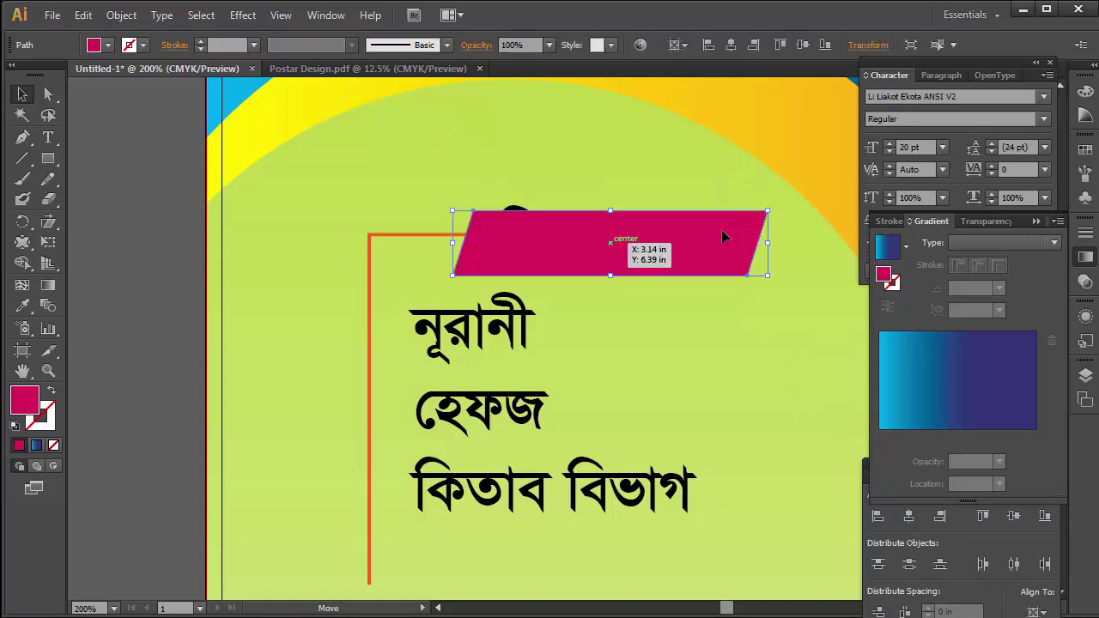
{"action": "left_click_drag", "start_coordinate": [577, 239], "coordinate": [562, 118]}
{"action": "left_click", "coordinate": [634, 256]}
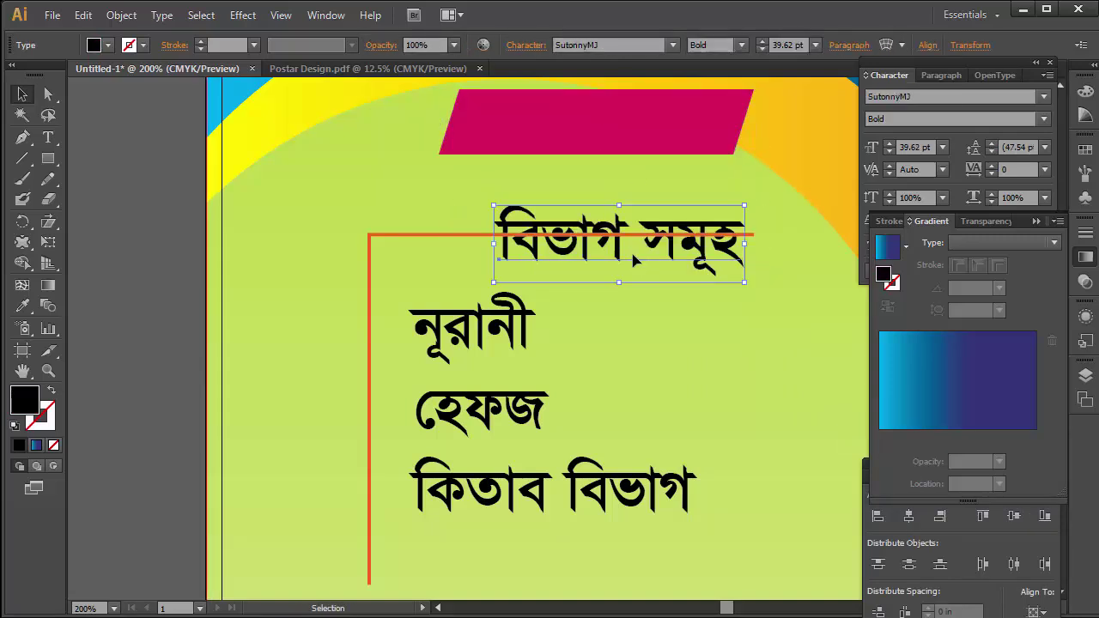
{"action": "right_click", "coordinate": [634, 256]}
{"action": "mouse_move", "coordinate": [681, 420]}
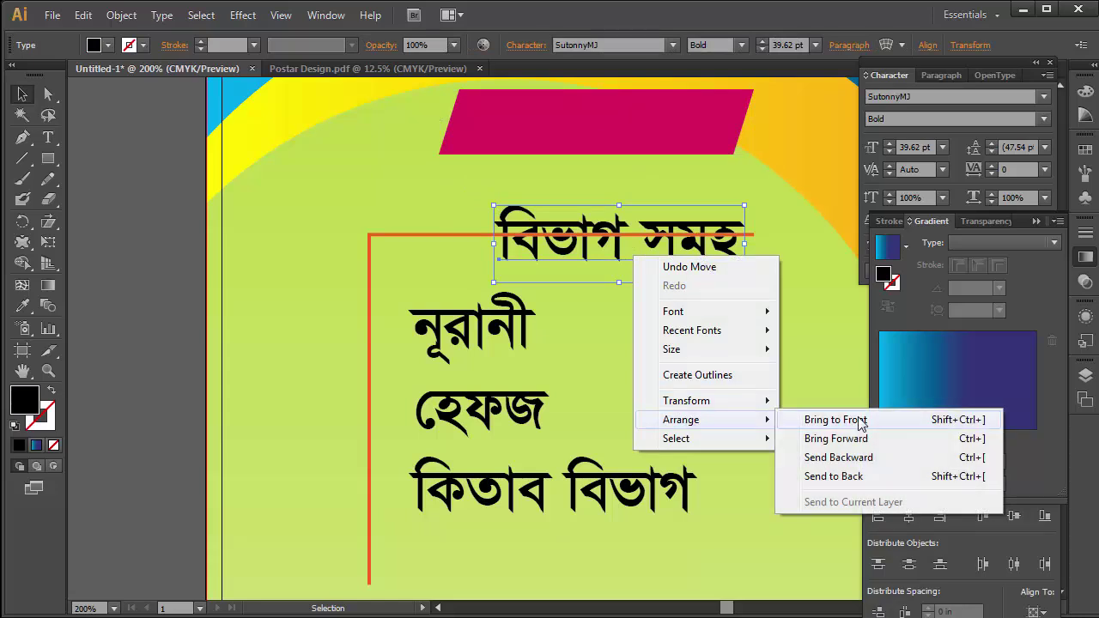
{"action": "left_click", "coordinate": [861, 420]}
{"action": "mouse_move", "coordinate": [651, 122]}
{"action": "left_mouse_down"}
{"action": "mouse_move", "coordinate": [678, 248]}
{"action": "mouse_move", "coordinate": [698, 248]}
{"action": "left_mouse_up"}
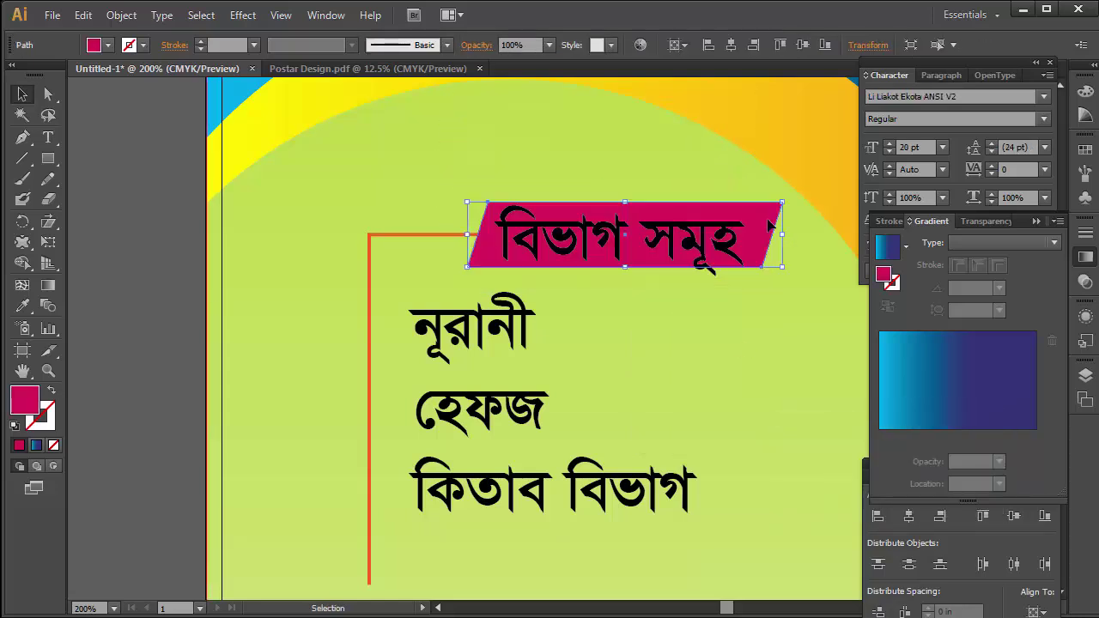
Make the heading text white, heighten the crimson parallelogram, and centre the heading on it.
{"action": "left_click", "coordinate": [697, 248]}
{"action": "left_click", "coordinate": [107, 44]}
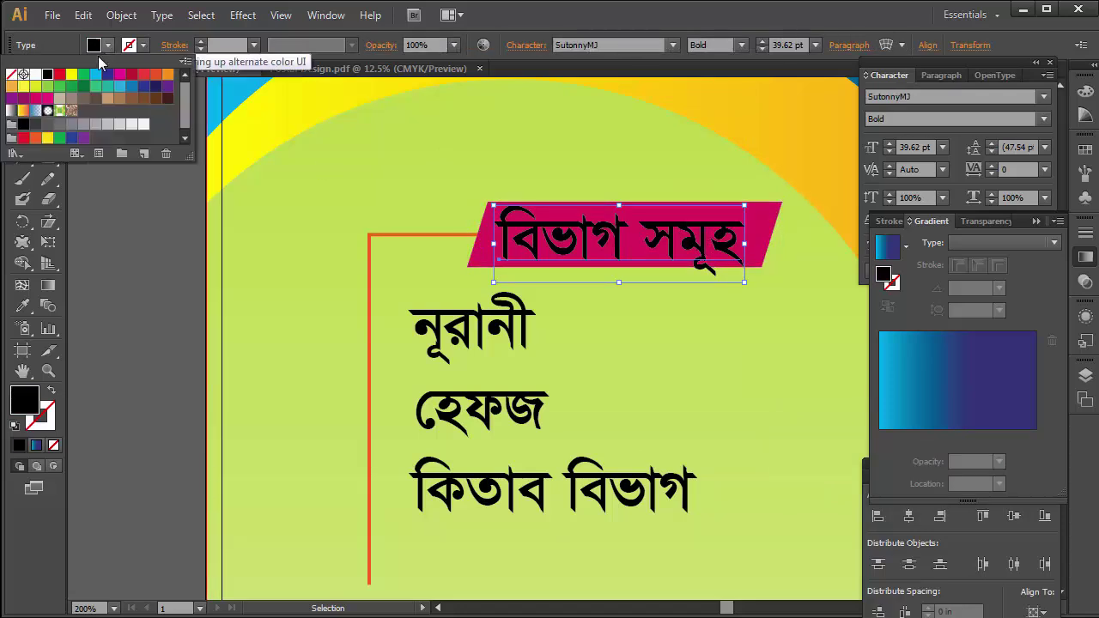
{"action": "left_click", "coordinate": [35, 74]}
{"action": "key", "text": "ctrl+plus"}
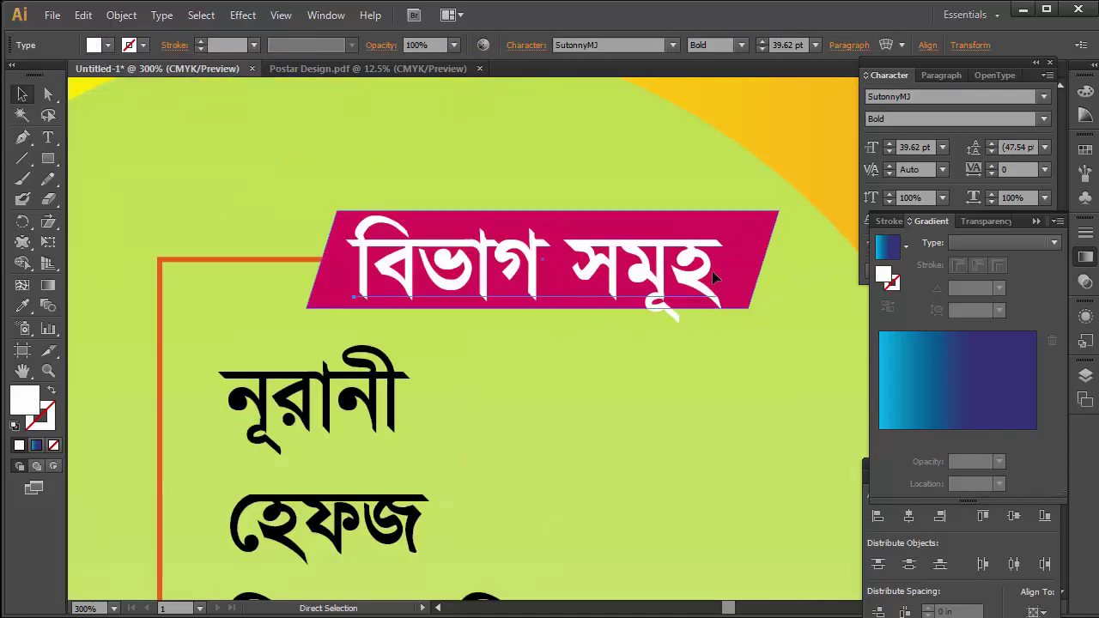
{"action": "left_click", "coordinate": [315, 284]}
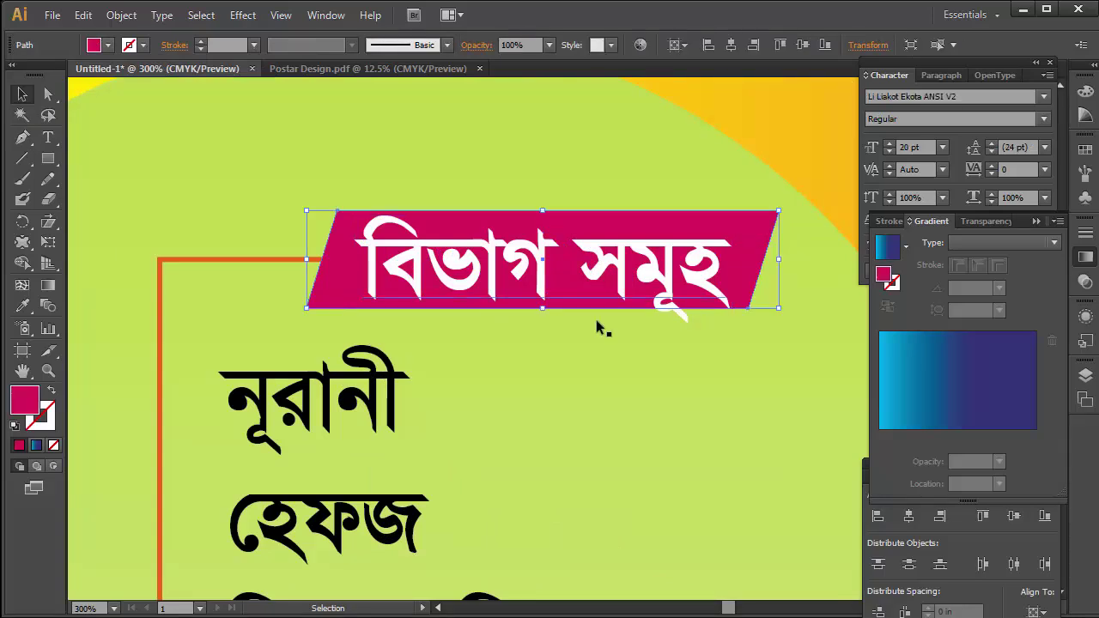
{"action": "left_click_drag", "start_coordinate": [545, 307], "coordinate": [543, 319]}
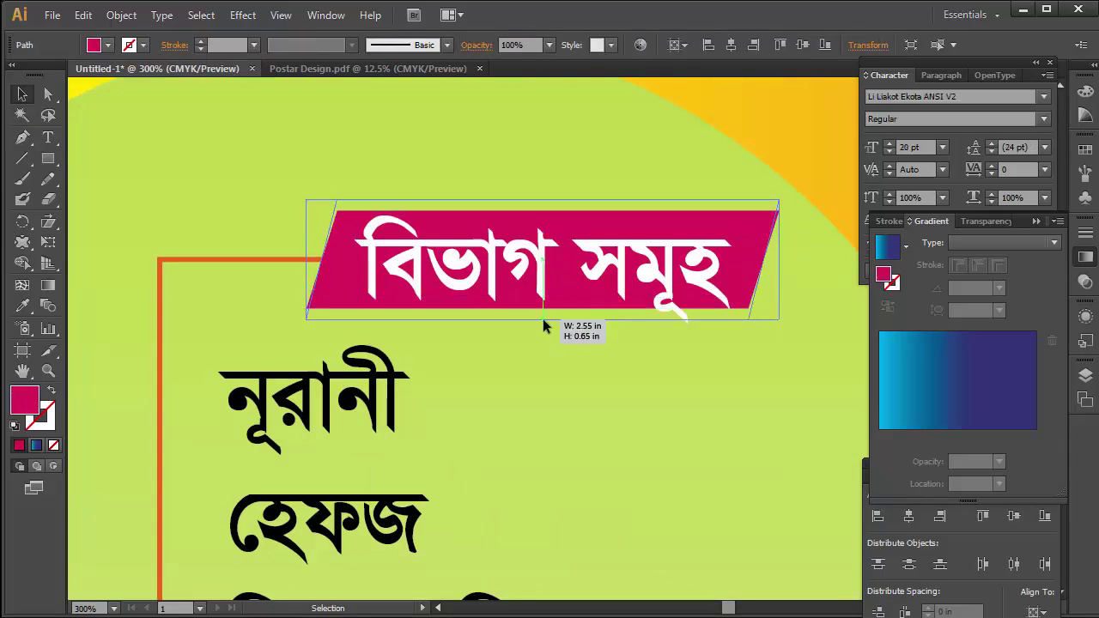
{"action": "left_click_drag", "start_coordinate": [584, 275], "coordinate": [590, 267]}
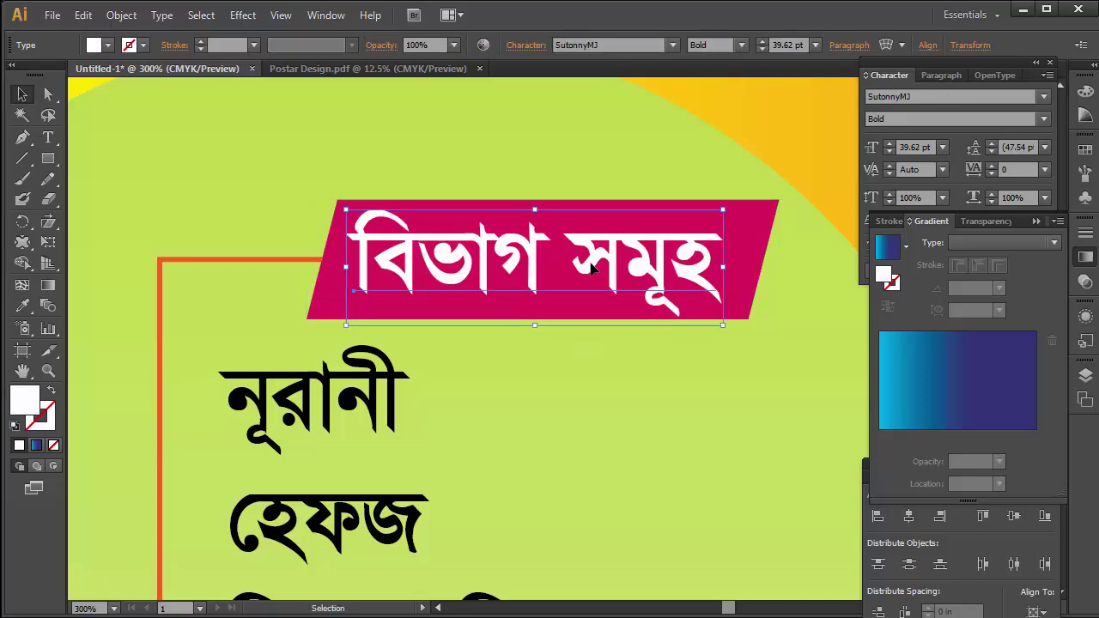
{"action": "left_click_drag", "start_coordinate": [639, 266], "coordinate": [642, 268]}
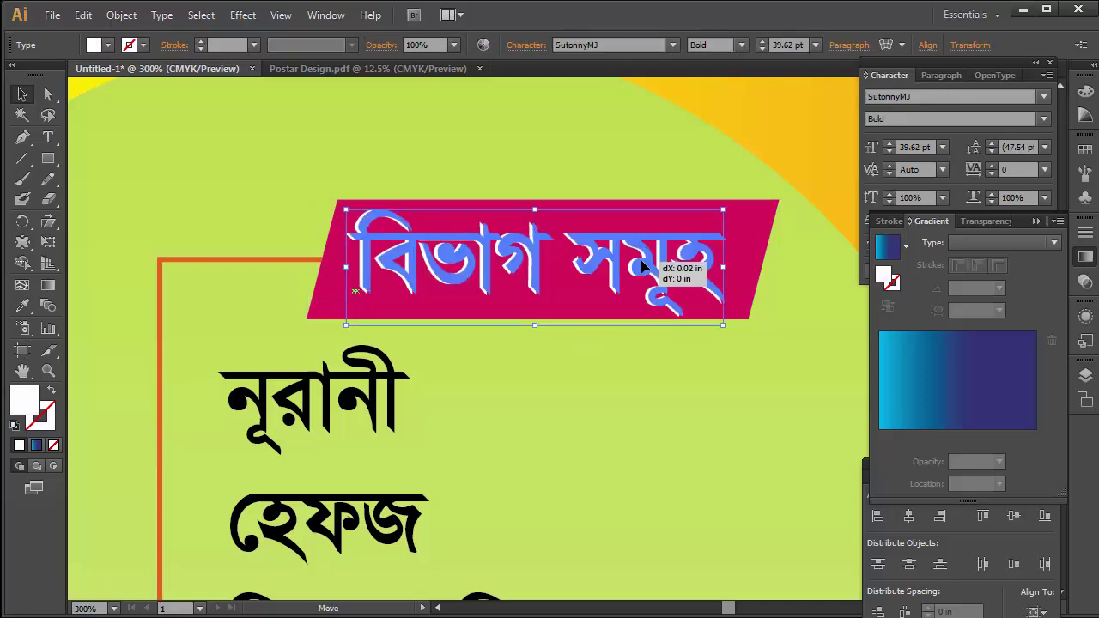
Draw a small white circle beside নূরানী.
{"action": "left_click", "coordinate": [611, 392]}
{"action": "left_click", "coordinate": [528, 380], "text": "ctrl+alt"}
{"action": "left_click_drag", "start_coordinate": [576, 348], "coordinate": [557, 304]}
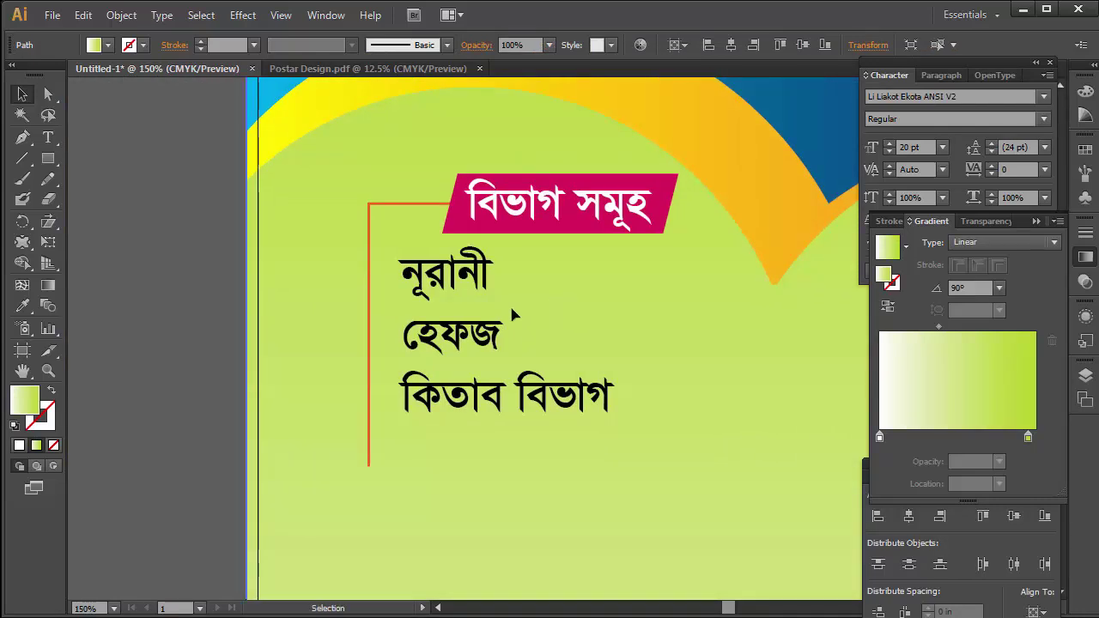
{"action": "left_click", "coordinate": [479, 344]}
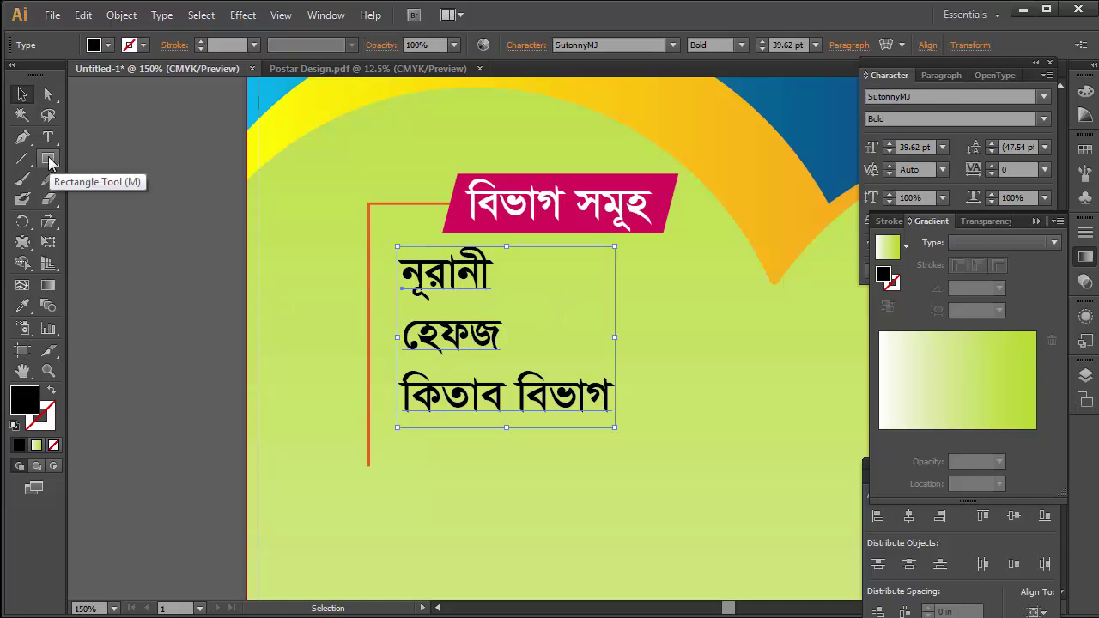
{"action": "mouse_move", "coordinate": [48, 161]}
{"action": "left_mouse_down"}
{"action": "mouse_move", "coordinate": [117, 215]}
{"action": "mouse_move", "coordinate": [120, 199]}
{"action": "left_mouse_up"}
{"action": "left_click_drag", "start_coordinate": [359, 261], "coordinate": [387, 287]}
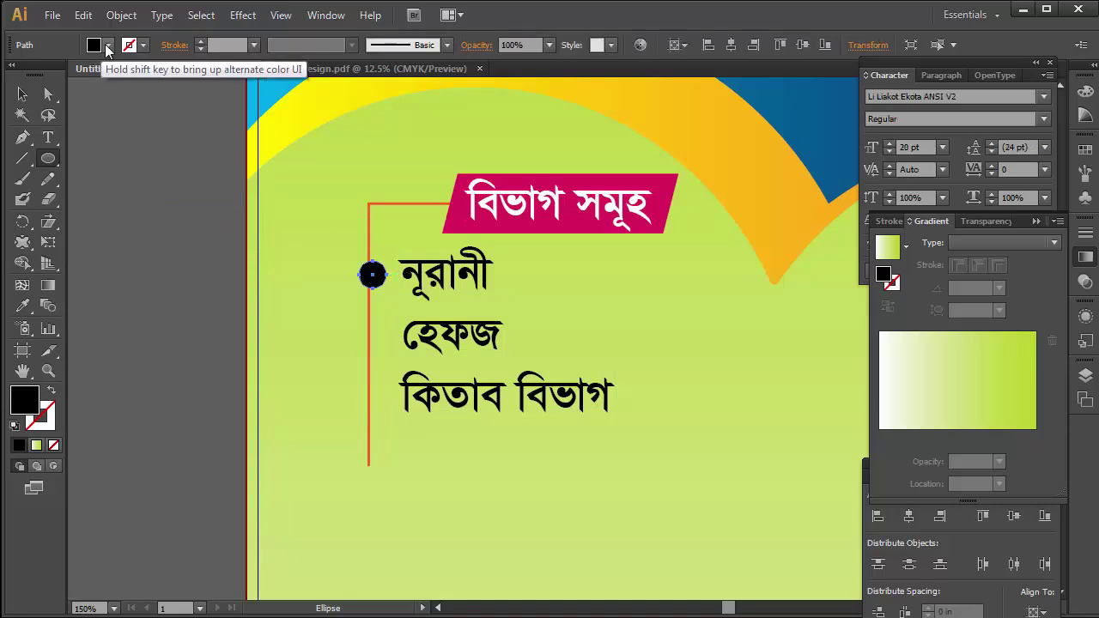
{"action": "left_click", "coordinate": [106, 45]}
{"action": "left_click", "coordinate": [37, 76]}
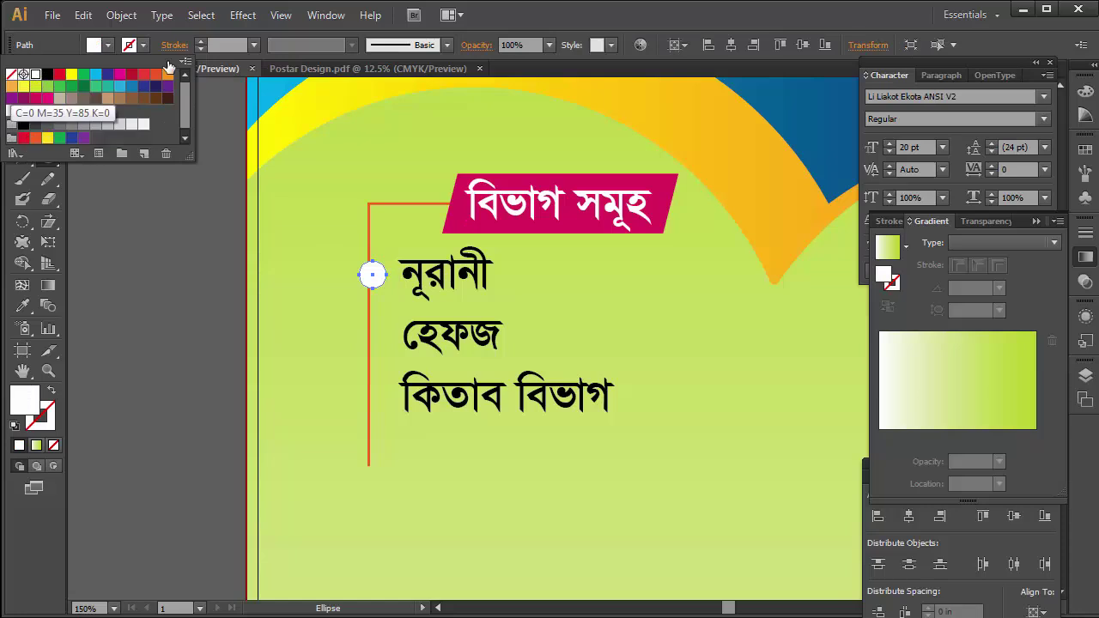
Move the white circle onto the orange line and copy it straight down beside হেফজ.
{"action": "left_click", "coordinate": [22, 94]}
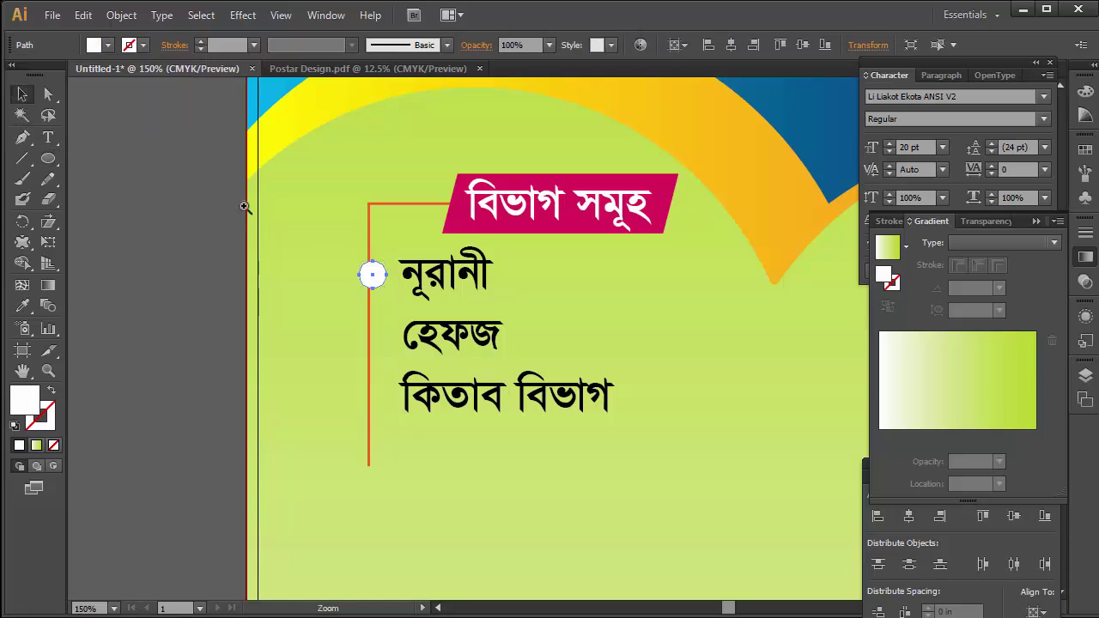
{"action": "left_click_drag", "start_coordinate": [327, 233], "coordinate": [423, 324]}
{"action": "left_click_drag", "start_coordinate": [488, 360], "coordinate": [477, 364]}
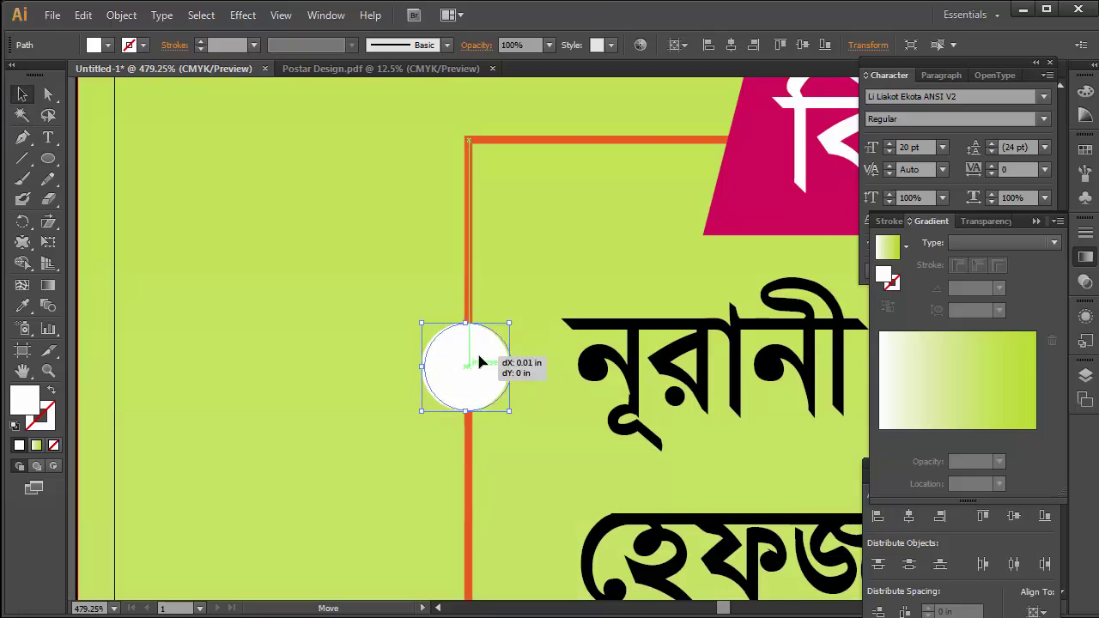
{"action": "key", "text": "ctrl+minus"}
{"action": "left_click", "coordinate": [575, 364], "text": "ctrl+alt"}
{"action": "left_click_drag", "start_coordinate": [426, 180], "coordinate": [434, 427]}
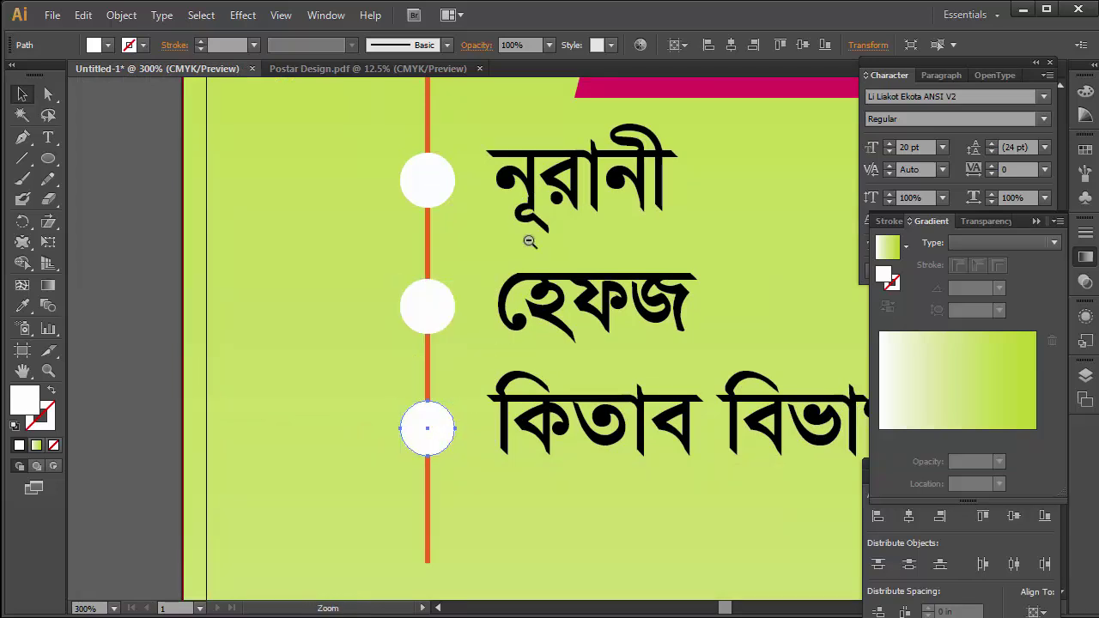
{"action": "left_click", "coordinate": [527, 243], "text": "ctrl+alt"}
{"action": "left_click", "coordinate": [527, 251], "text": "ctrl+alt"}
{"action": "left_click", "coordinate": [481, 258], "text": "ctrl+alt"}
Change the orange bracket line's stroke to white.
{"action": "left_click", "coordinate": [427, 301]}
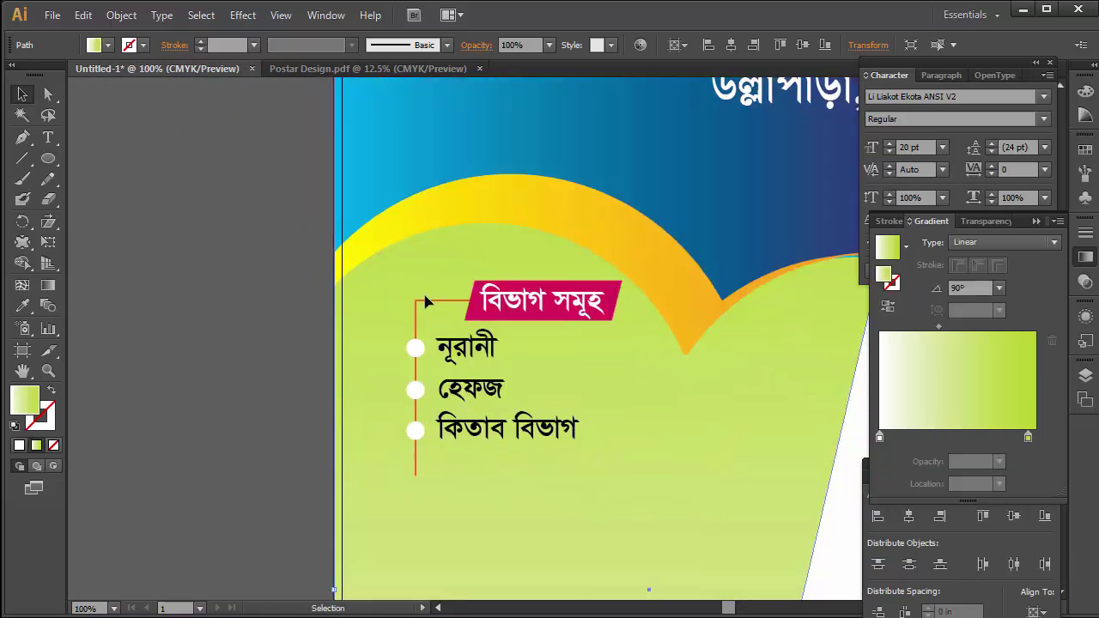
{"action": "left_click", "coordinate": [423, 301]}
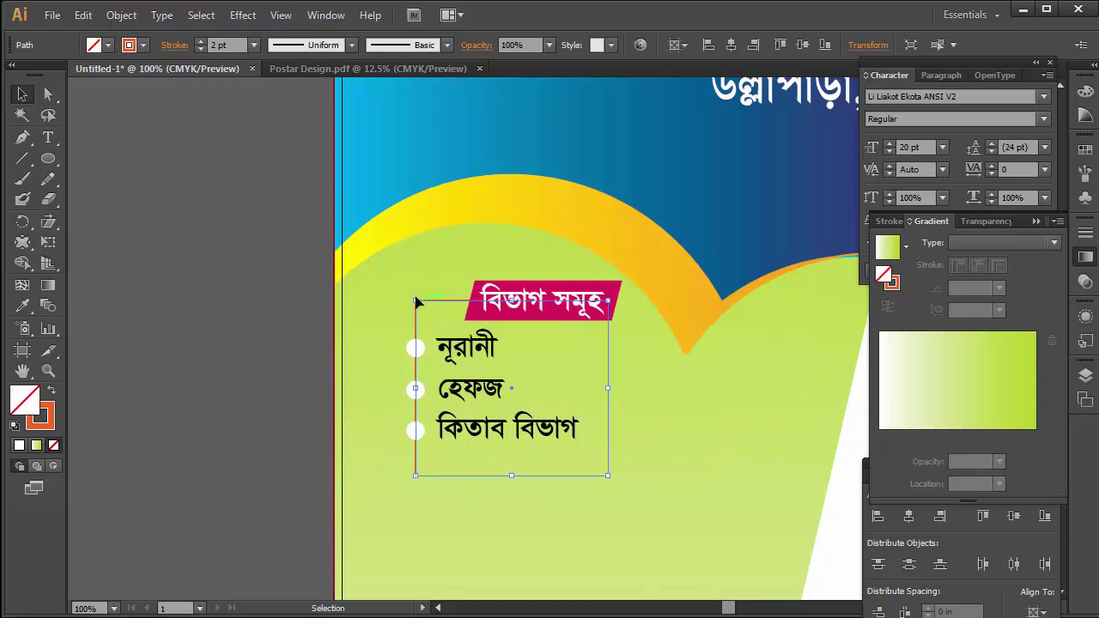
{"action": "left_click", "coordinate": [144, 45]}
{"action": "left_click", "coordinate": [35, 74]}
{"action": "left_click", "coordinate": [167, 372]}
{"action": "left_click", "coordinate": [303, 384]}
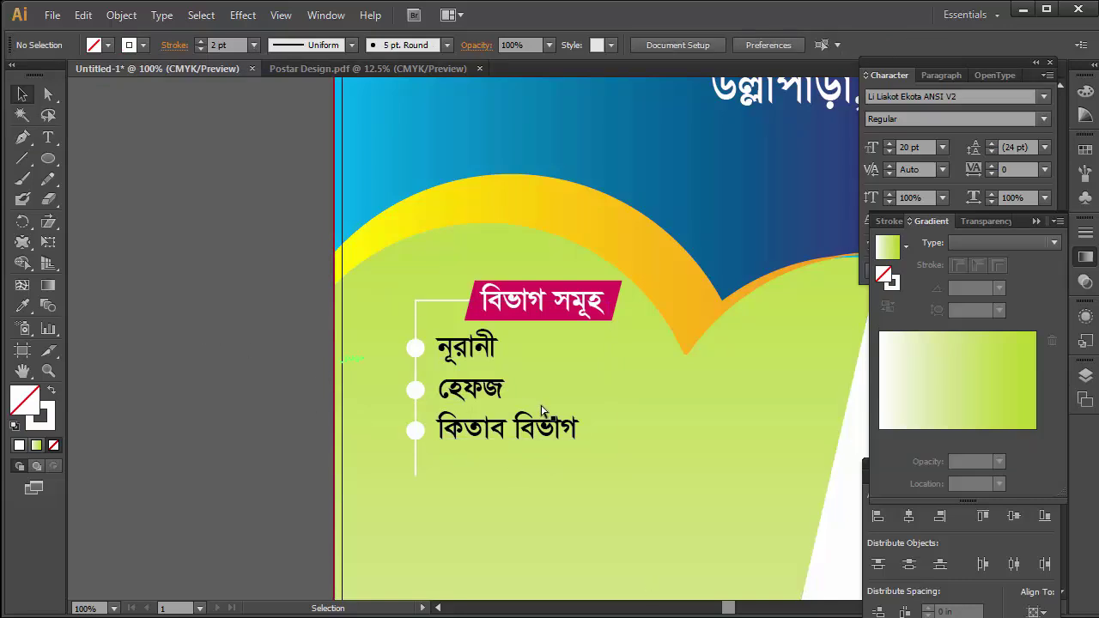
{"action": "left_click", "coordinate": [633, 375], "text": "ctrl+alt"}
{"action": "left_click", "coordinate": [611, 361], "text": "ctrl+alt"}
Enlarge the title and subtitle group slightly and move it lower in the gradient header.
{"action": "left_click_drag", "start_coordinate": [567, 325], "coordinate": [538, 346]}
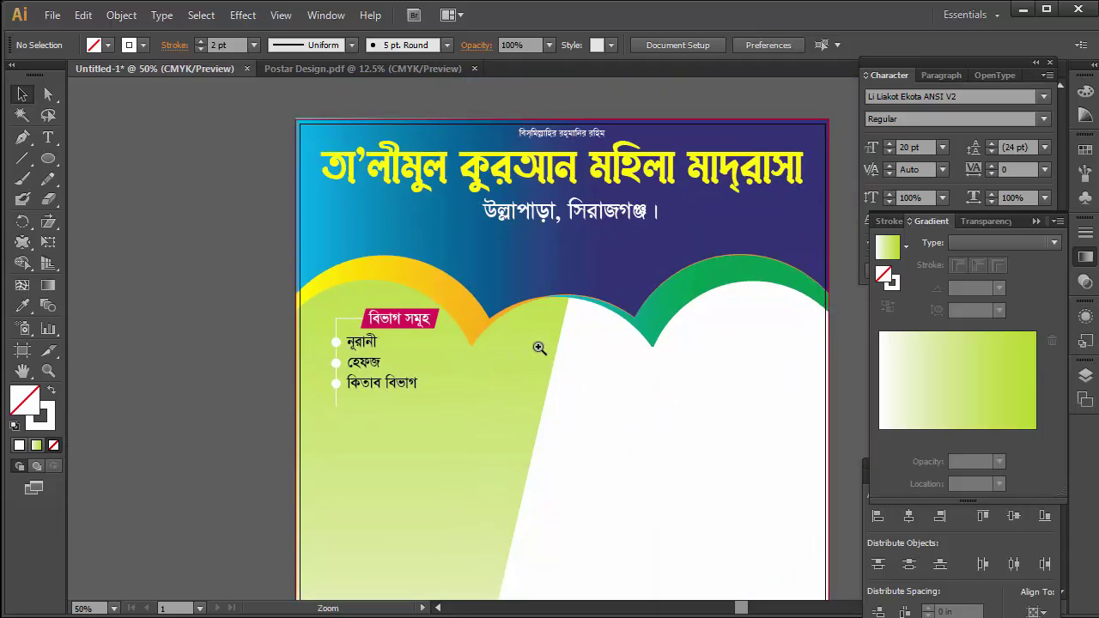
{"action": "left_click", "coordinate": [538, 346], "text": "ctrl"}
{"action": "left_click", "coordinate": [611, 334], "text": "ctrl+alt"}
{"action": "left_click_drag", "start_coordinate": [627, 355], "coordinate": [621, 382]}
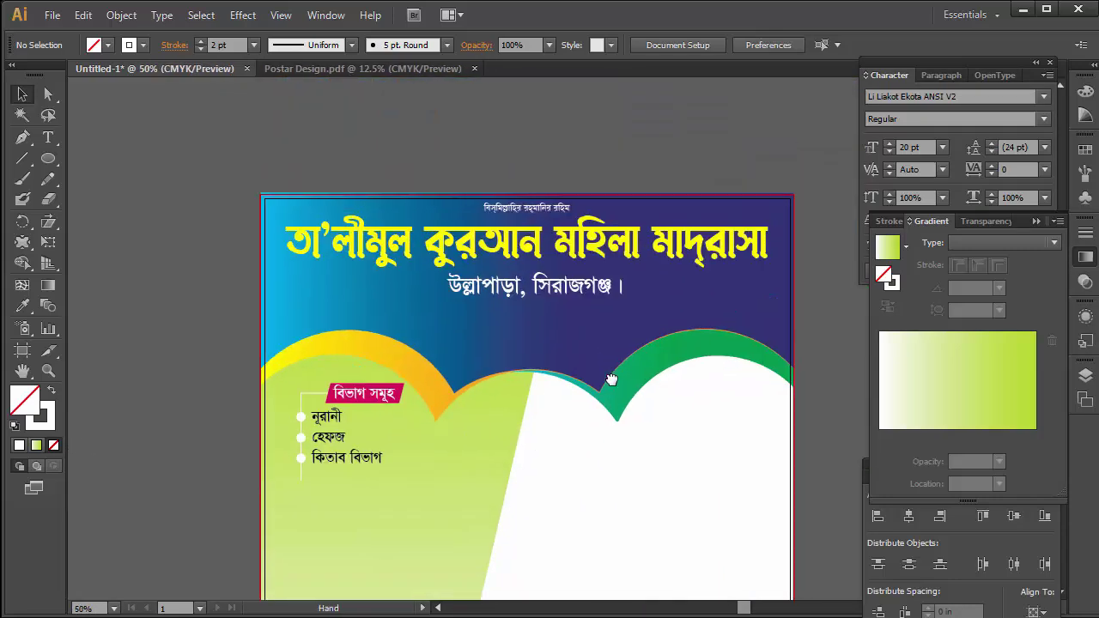
{"action": "left_click", "coordinate": [564, 286]}
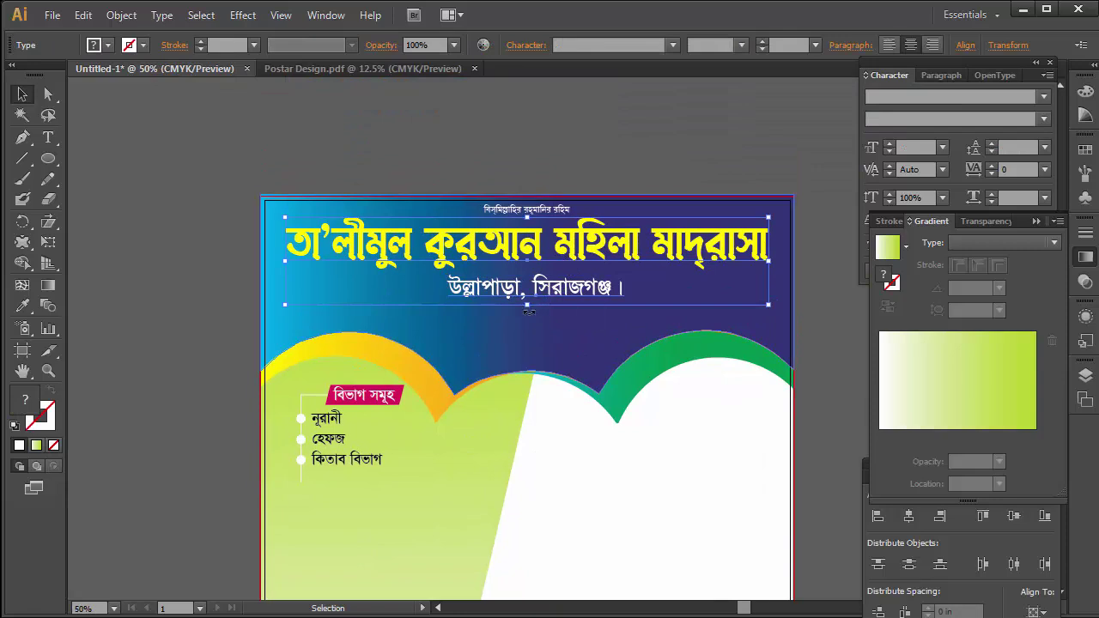
{"action": "mouse_move", "coordinate": [528, 314]}
{"action": "left_mouse_down"}
{"action": "mouse_move", "coordinate": [528, 333]}
{"action": "mouse_move", "coordinate": [527, 317]}
{"action": "left_mouse_up"}
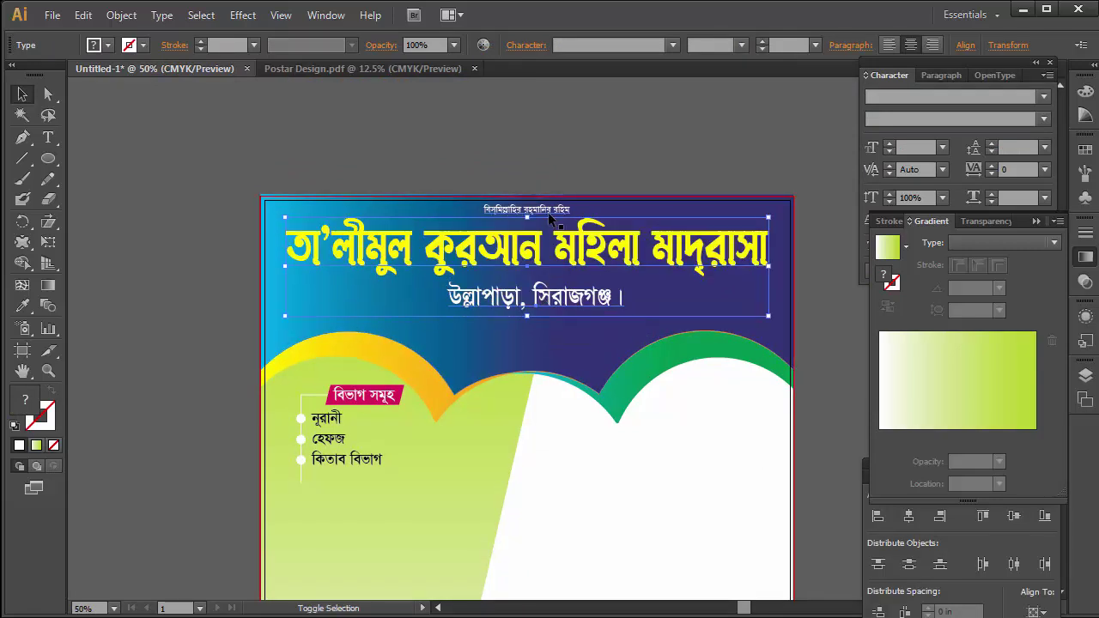
{"action": "left_click_drag", "start_coordinate": [636, 246], "coordinate": [632, 268]}
{"action": "left_click_drag", "start_coordinate": [526, 230], "coordinate": [526, 227]}
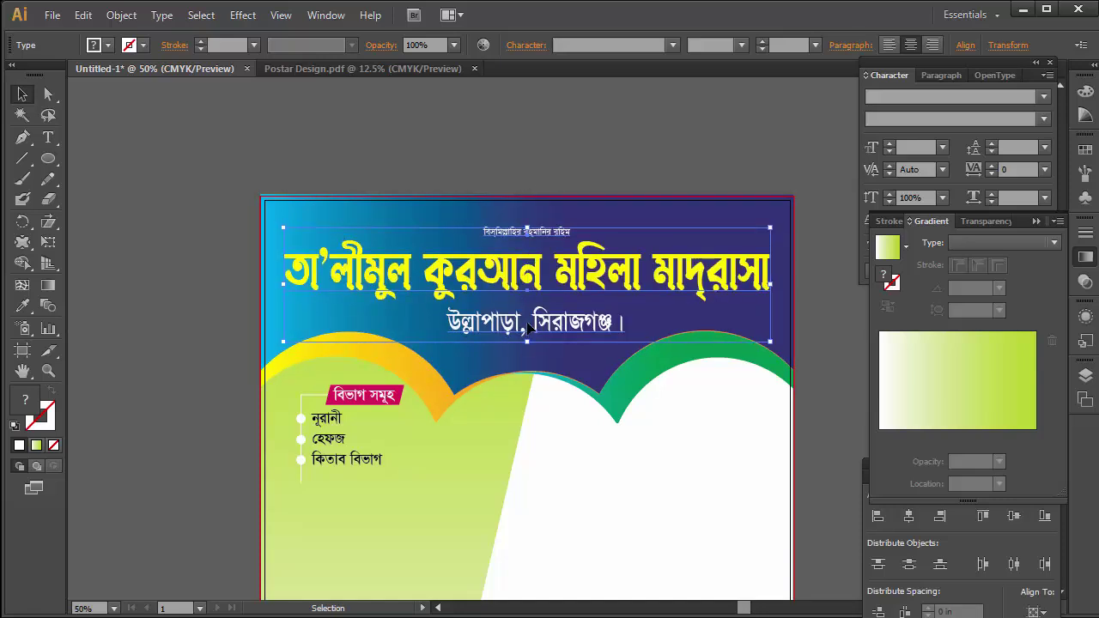
{"action": "left_click", "coordinate": [507, 379]}
Resize the white location subtitle to 55.54 pt with 126.31% vertical scale.
{"action": "left_click", "coordinate": [537, 324]}
{"action": "left_click_drag", "start_coordinate": [626, 324], "coordinate": [638, 330]}
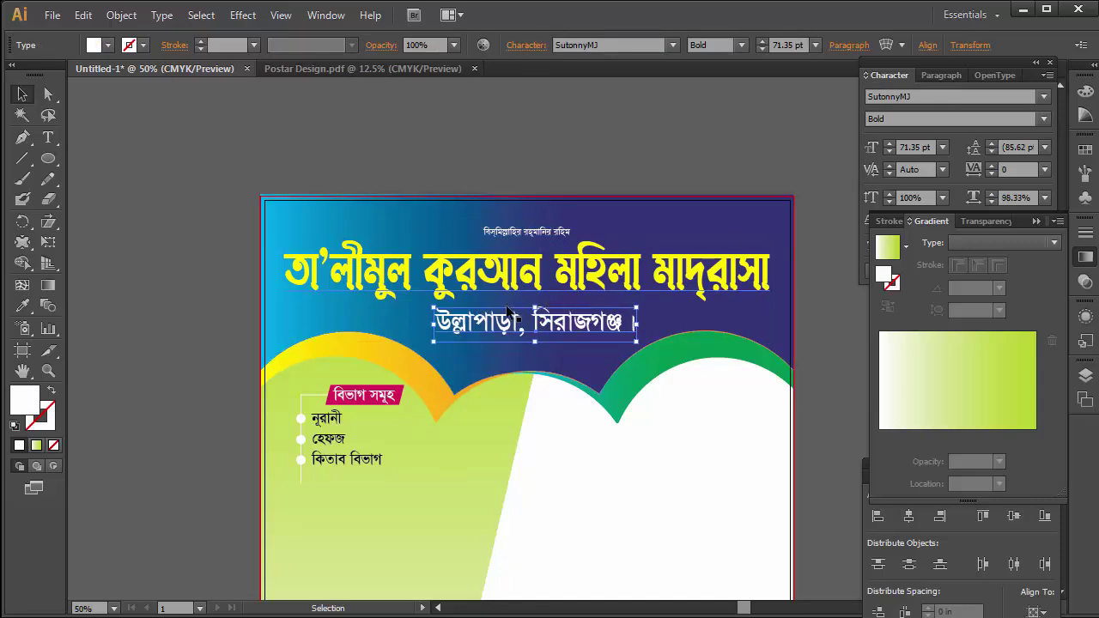
{"action": "left_click_drag", "start_coordinate": [535, 307], "coordinate": [535, 338]}
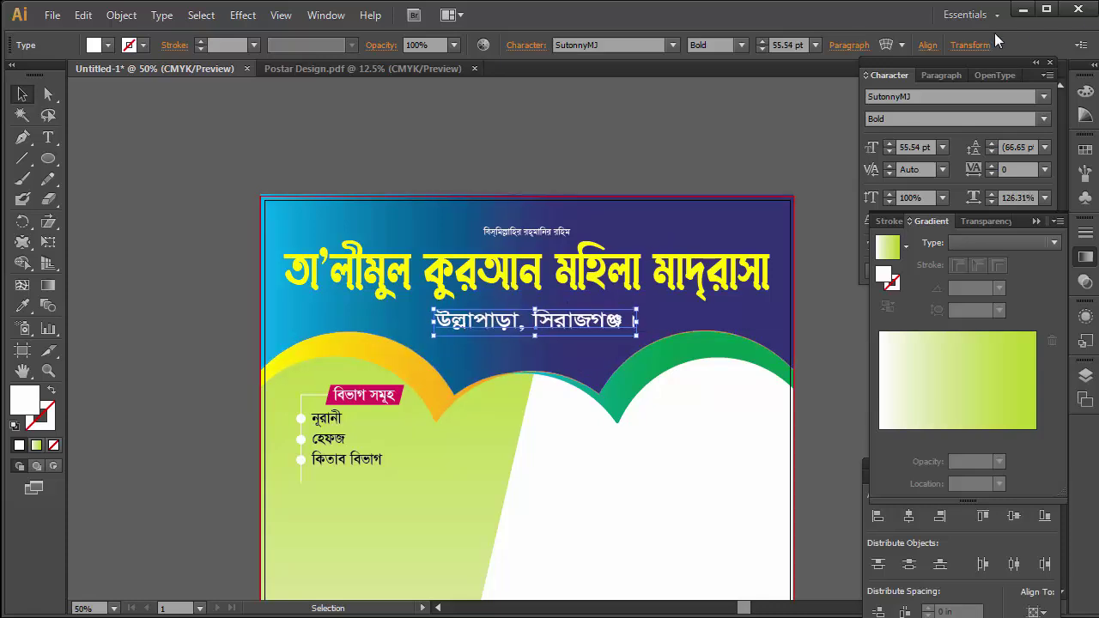
{"action": "left_click", "coordinate": [718, 133]}
{"action": "key", "text": "ctrl+minus"}
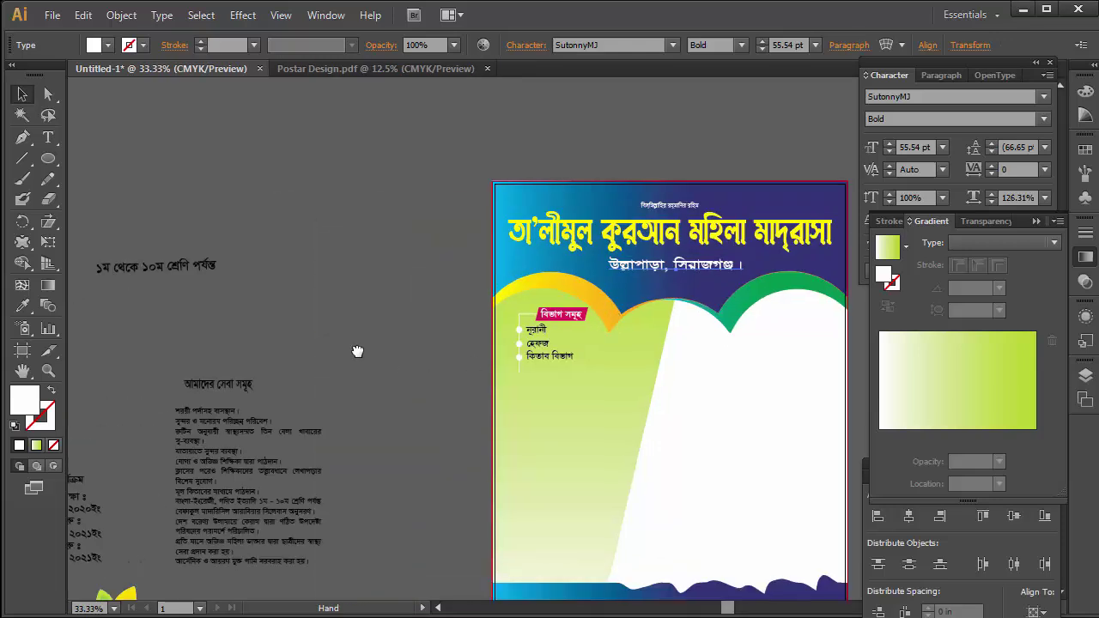
Zoom out and re-centre the view so the whole poster is visible.
{"action": "scroll", "coordinate": [356, 351], "scroll_direction": "left", "scroll_amount": 5}
{"action": "scroll", "coordinate": [279, 358], "scroll_direction": "left", "scroll_amount": 2}
{"action": "scroll", "coordinate": [314, 410], "scroll_direction": "left", "scroll_amount": 3}
{"action": "scroll", "coordinate": [536, 324], "scroll_direction": "left", "scroll_amount": 1}
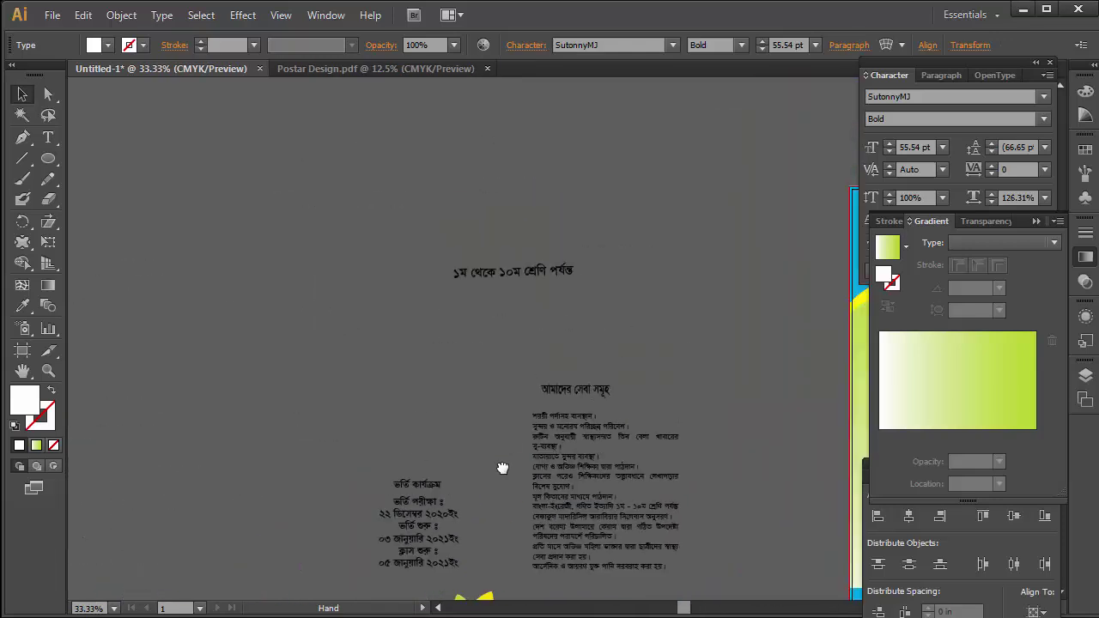
{"action": "scroll", "coordinate": [619, 447], "scroll_direction": "left", "scroll_amount": 3}
{"action": "key", "text": "ctrl+minus"}
{"action": "scroll", "coordinate": [653, 292], "scroll_direction": "down", "scroll_amount": 1}
{"action": "scroll", "coordinate": [549, 431], "scroll_direction": "up", "scroll_amount": 1}
{"action": "scroll", "coordinate": [621, 387], "scroll_direction": "right", "scroll_amount": 3}
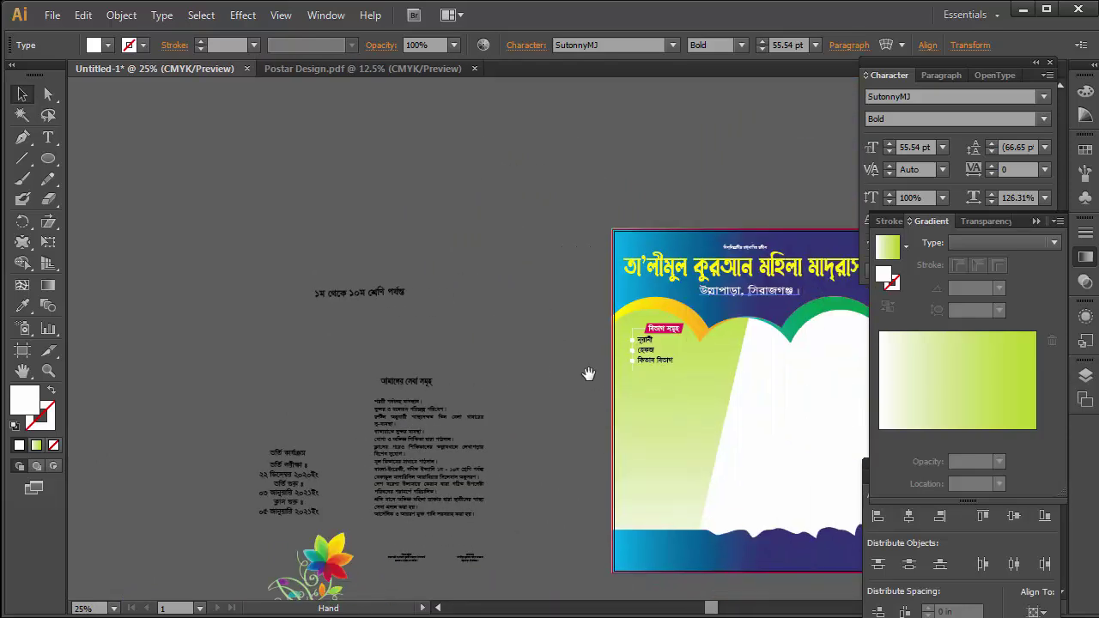
{"action": "left_click_drag", "start_coordinate": [589, 374], "coordinate": [533, 355]}
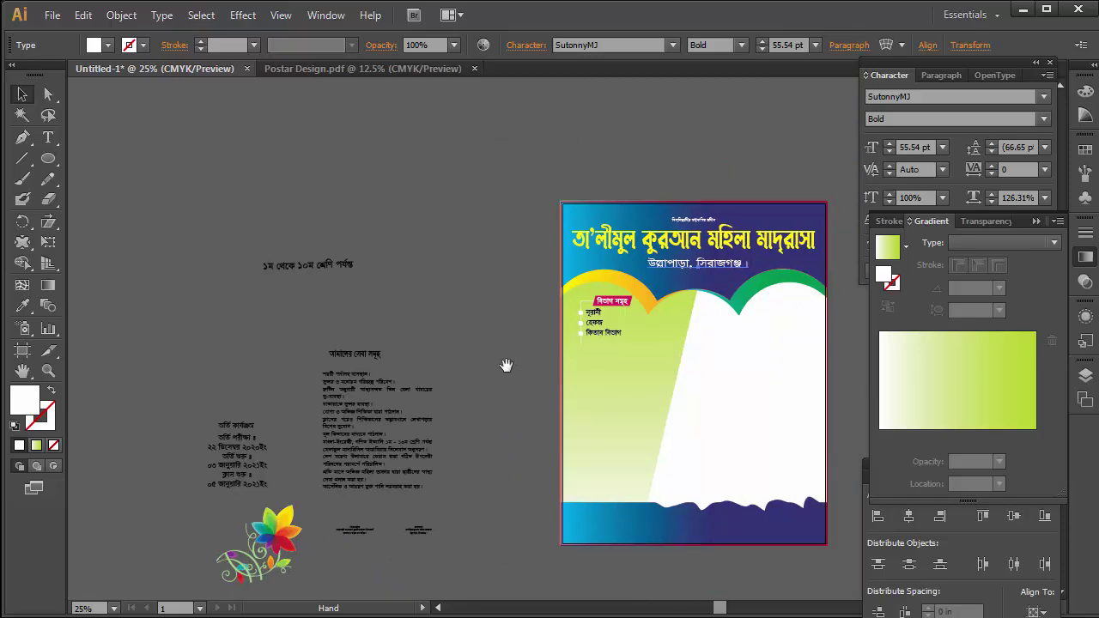
{"action": "left_click_drag", "start_coordinate": [507, 366], "coordinate": [486, 294]}
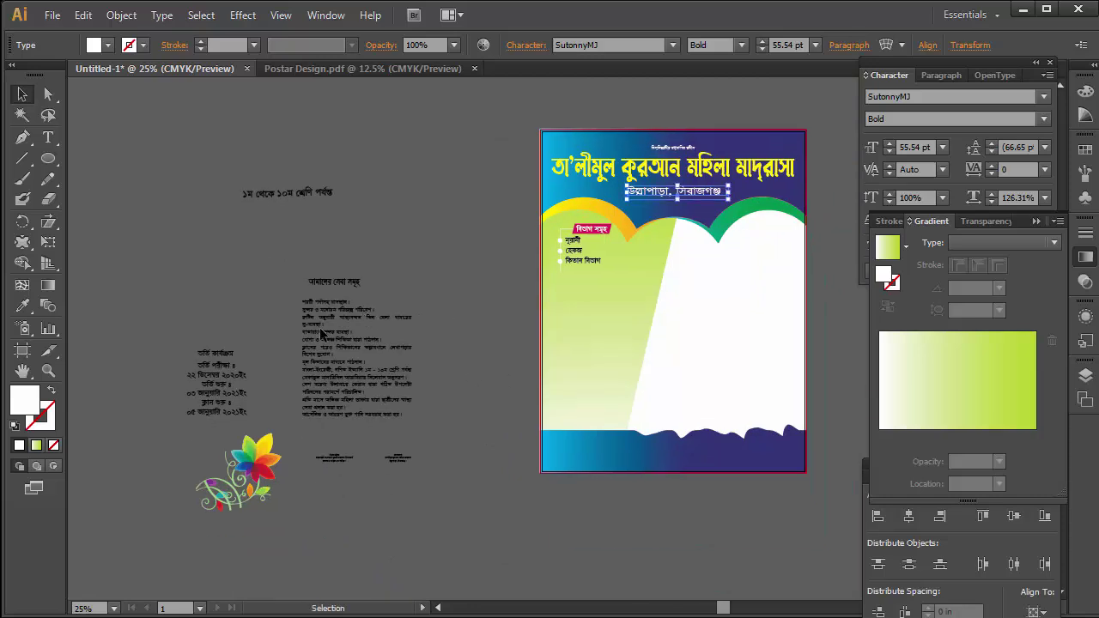
{"action": "left_click", "coordinate": [224, 404]}
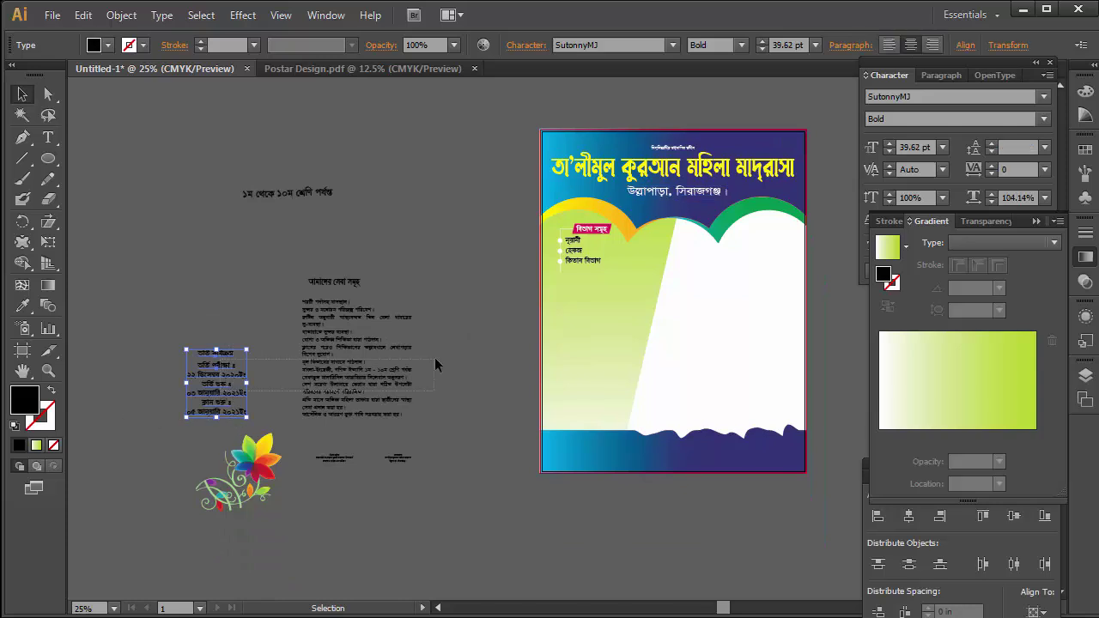
{"action": "left_click", "coordinate": [326, 388], "text": "shift"}
{"action": "left_click", "coordinate": [197, 185]}
{"action": "key", "text": "Tab"}
{"action": "key", "text": "Tab"}
Draw a rounded square below the departments list, then adjust its size and position.
{"action": "left_click_drag", "start_coordinate": [48, 158], "coordinate": [103, 185]}
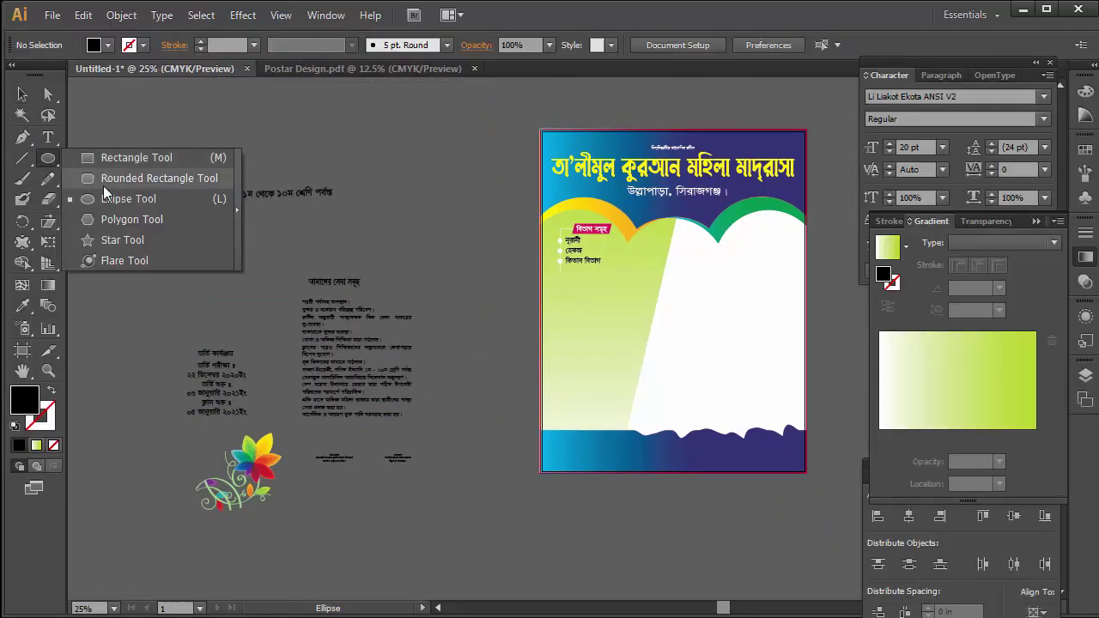
{"action": "left_click", "coordinate": [103, 186]}
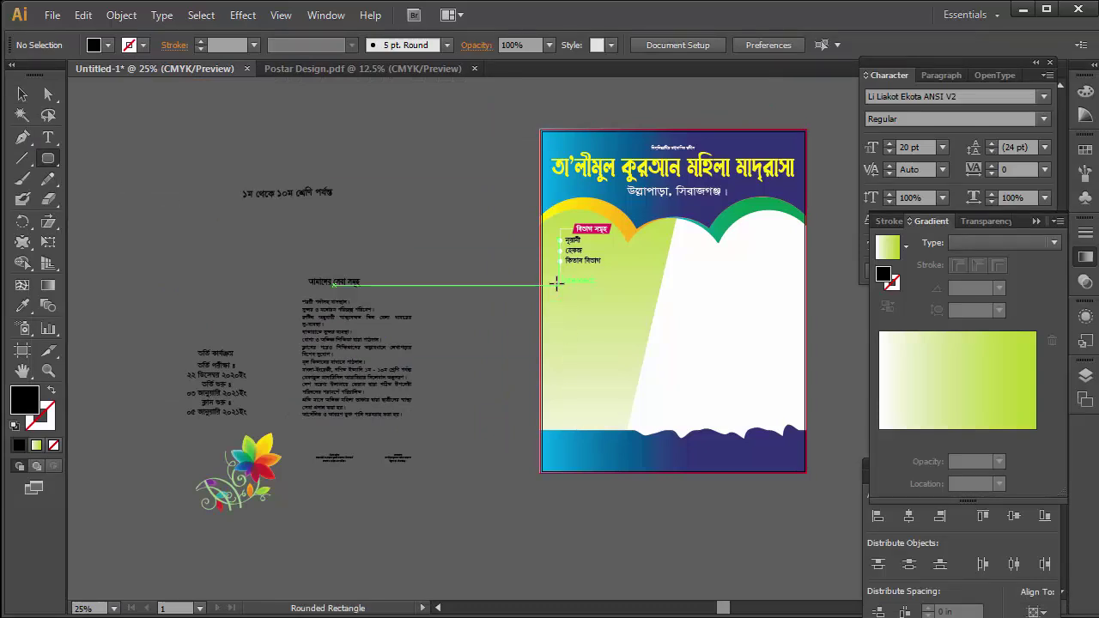
{"action": "left_click_drag", "start_coordinate": [546, 279], "coordinate": [638, 367]}
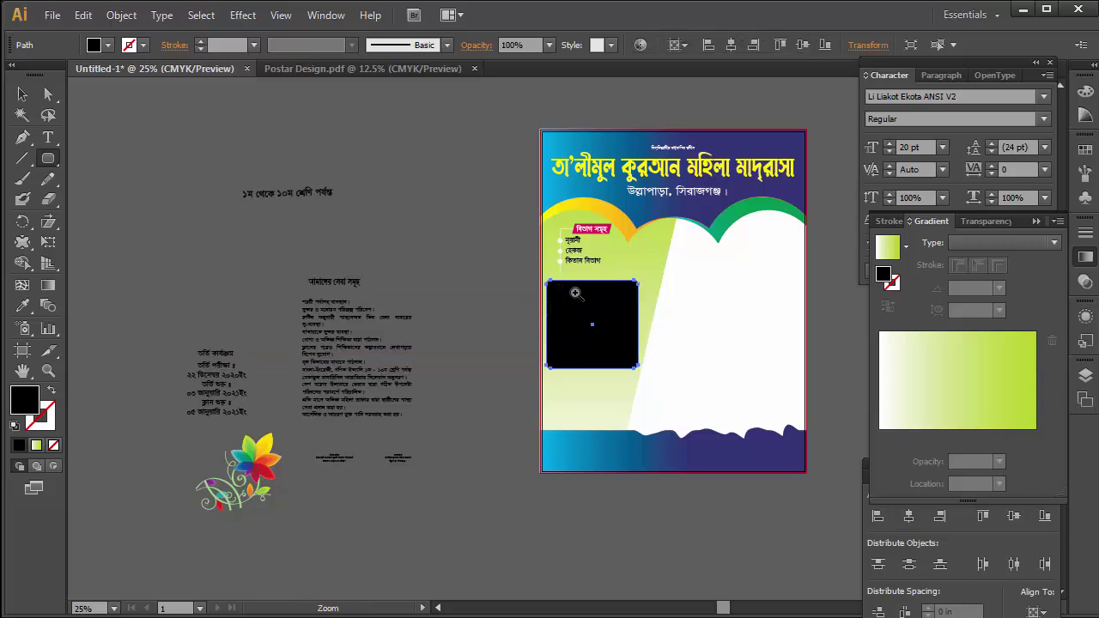
{"action": "left_click", "coordinate": [576, 294], "text": "ctrl"}
{"action": "left_click", "coordinate": [616, 360]}
{"action": "key", "text": "v"}
{"action": "left_click_drag", "start_coordinate": [541, 367], "coordinate": [550, 368]}
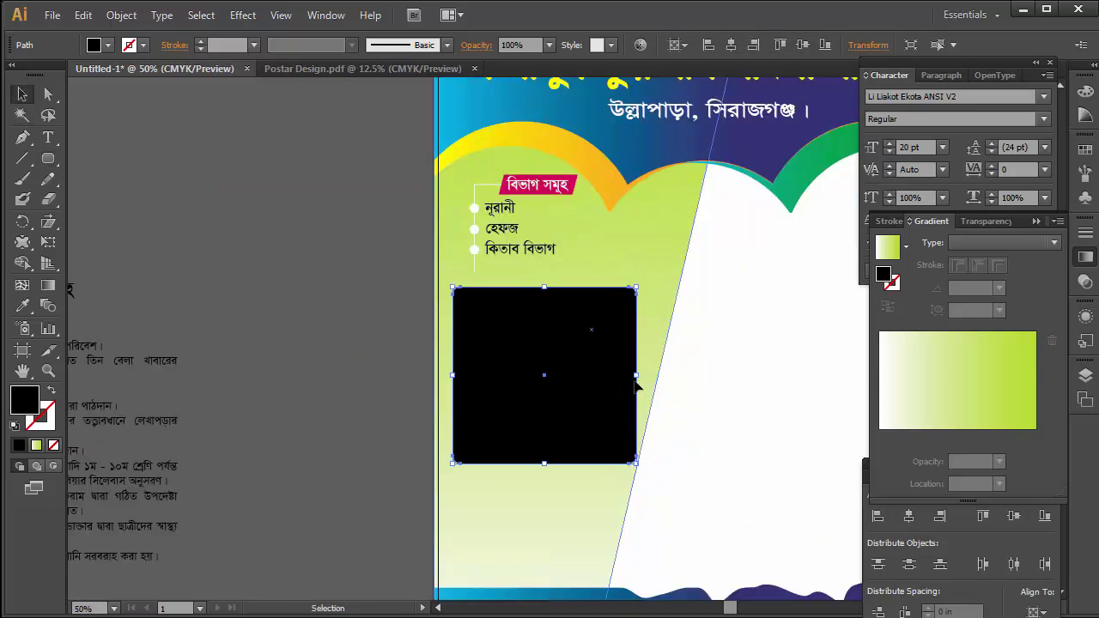
{"action": "left_click_drag", "start_coordinate": [633, 377], "coordinate": [564, 373]}
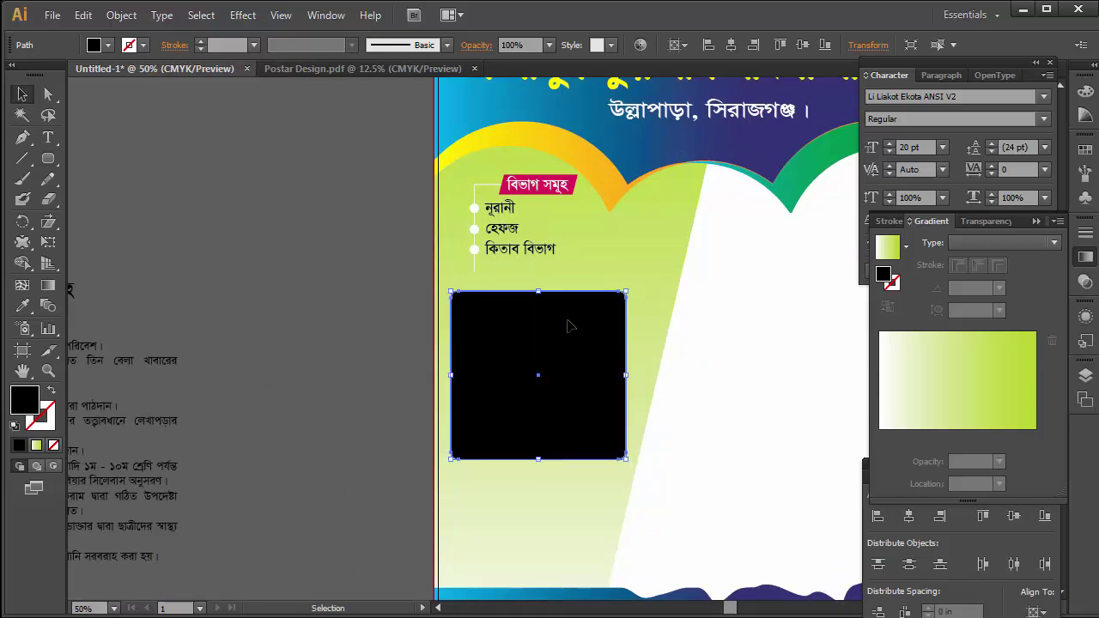
Fill the rounded square orange-red and shrink a copy just inside it.
{"action": "left_click", "coordinate": [108, 45]}
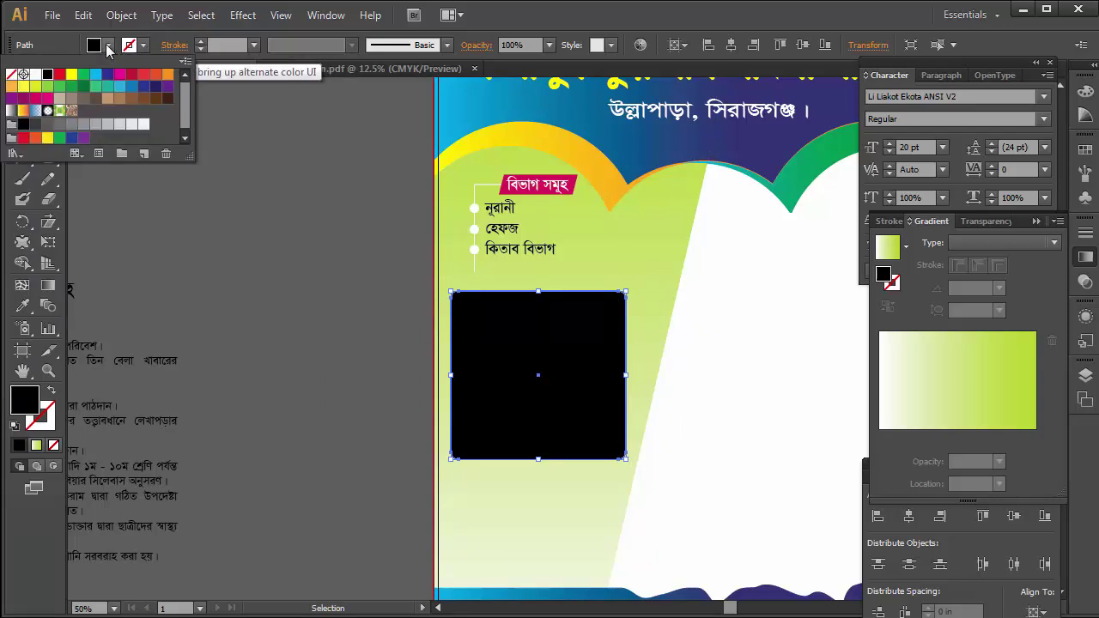
{"action": "left_click", "coordinate": [33, 140]}
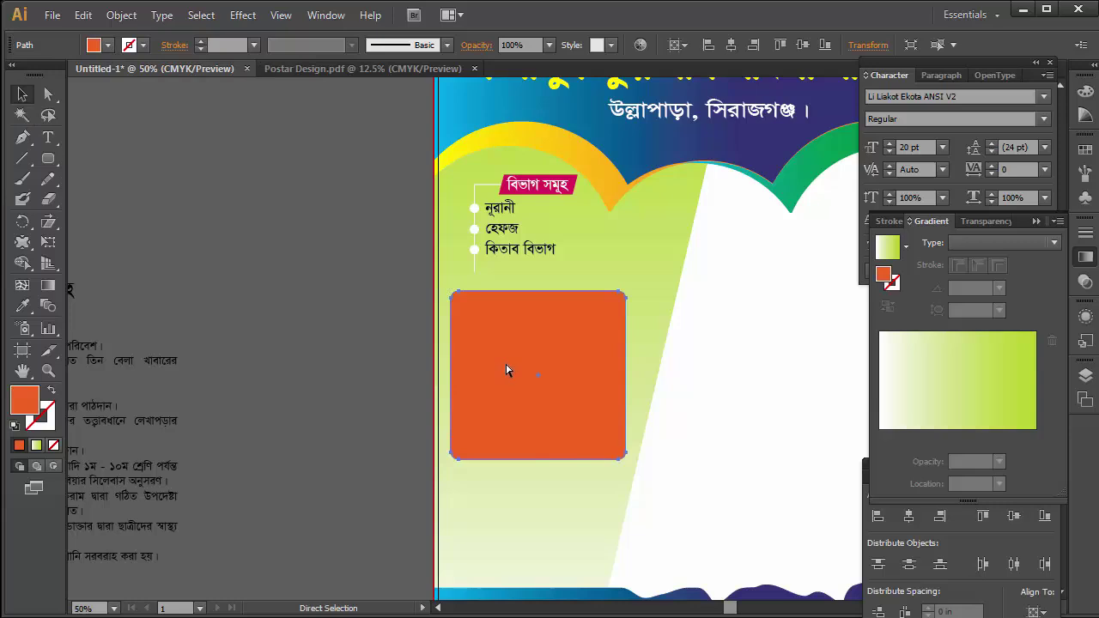
{"action": "key", "text": "v"}
{"action": "left_click_drag", "start_coordinate": [627, 375], "coordinate": [621, 375]}
Fill the inner copy of the square green.
{"action": "left_click", "coordinate": [108, 44]}
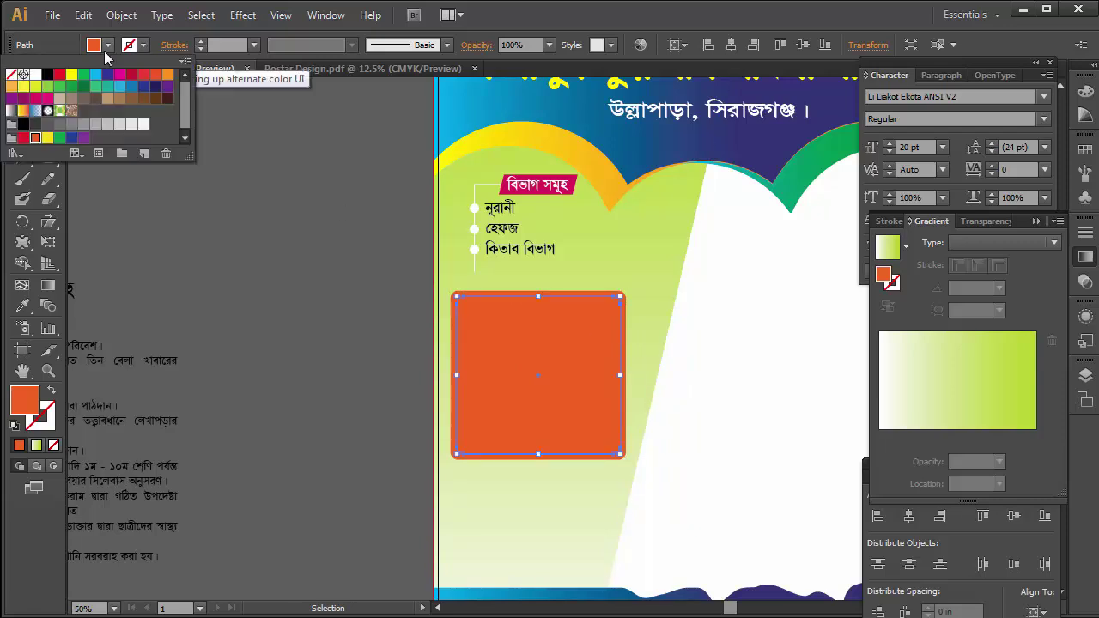
{"action": "left_click", "coordinate": [46, 86]}
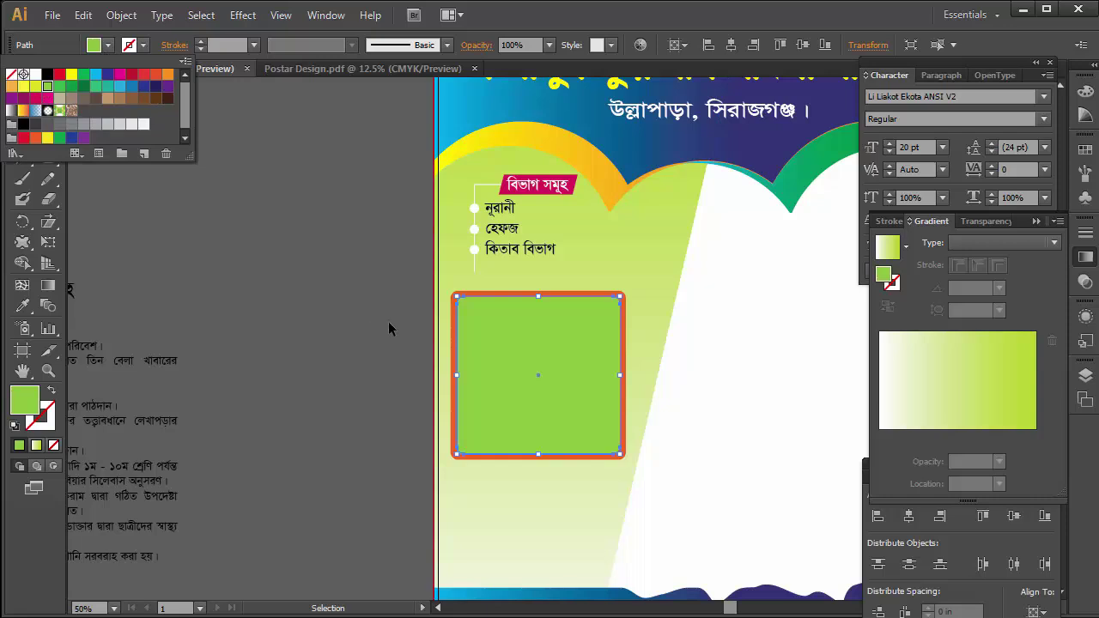
{"action": "left_click", "coordinate": [541, 336]}
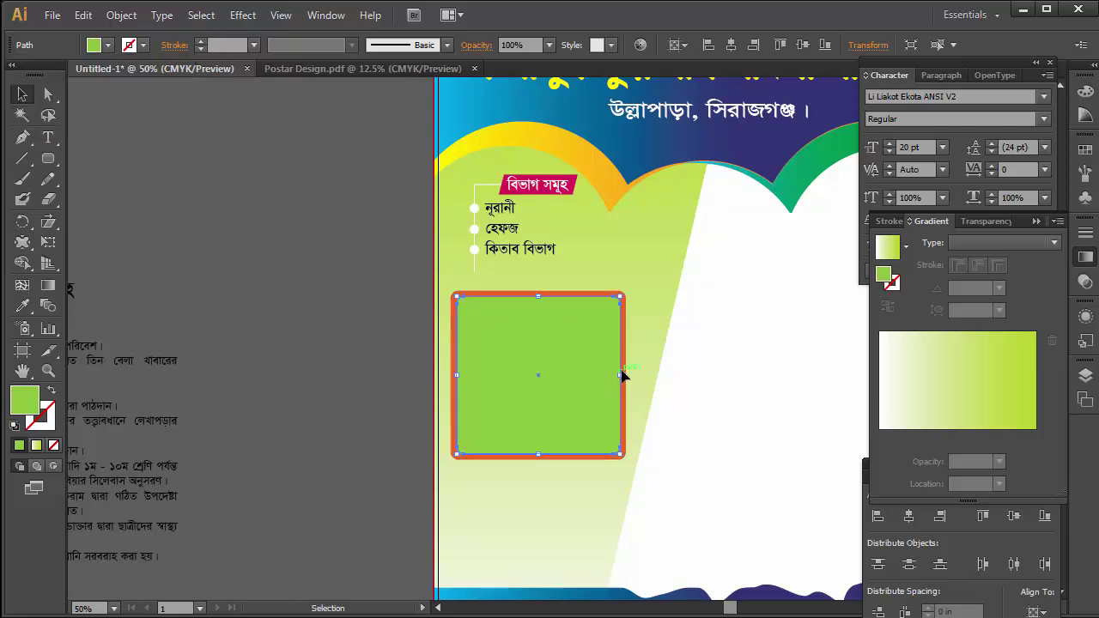
Shrink, tilt and enlarge the green square to about 6.75 × 6.63 in over the orange one.
{"action": "left_click_drag", "start_coordinate": [620, 375], "coordinate": [613, 379]}
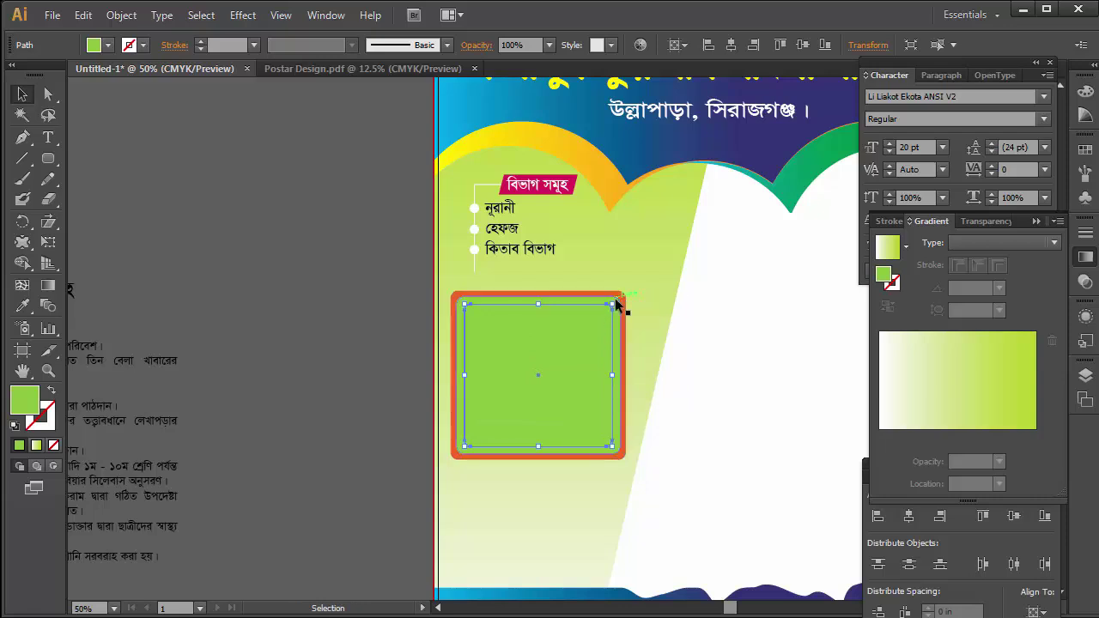
{"action": "mouse_move", "coordinate": [620, 300]}
{"action": "left_mouse_down"}
{"action": "mouse_move", "coordinate": [636, 335]}
{"action": "mouse_move", "coordinate": [589, 348]}
{"action": "mouse_move", "coordinate": [597, 344]}
{"action": "left_mouse_up"}
{"action": "left_click_drag", "start_coordinate": [469, 411], "coordinate": [444, 425]}
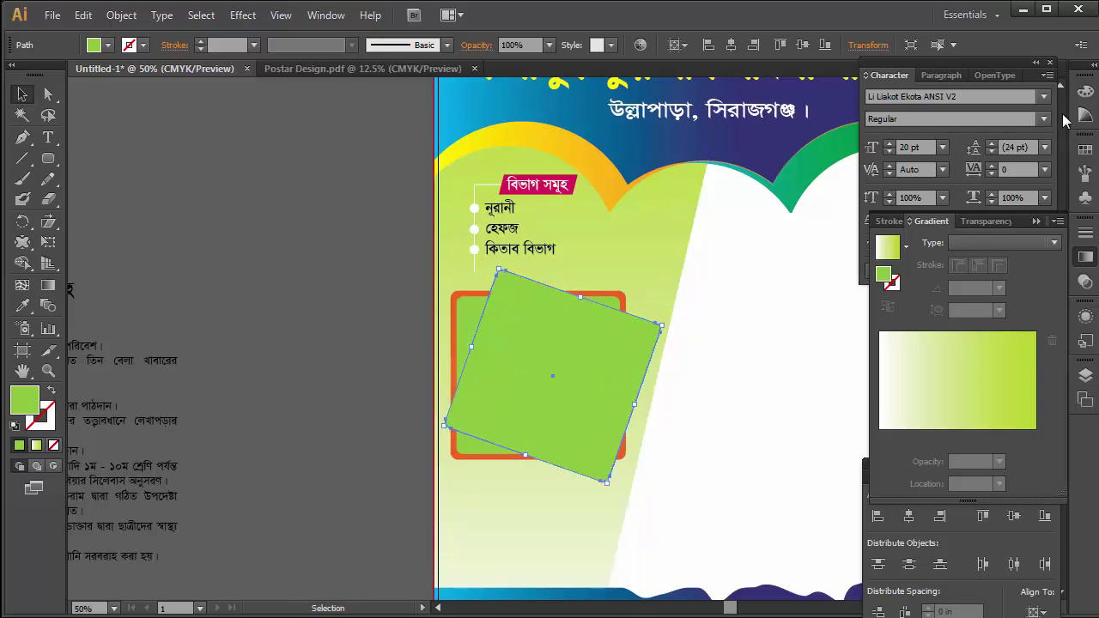
Change the tilted square's fill to white.
{"action": "left_click", "coordinate": [109, 46]}
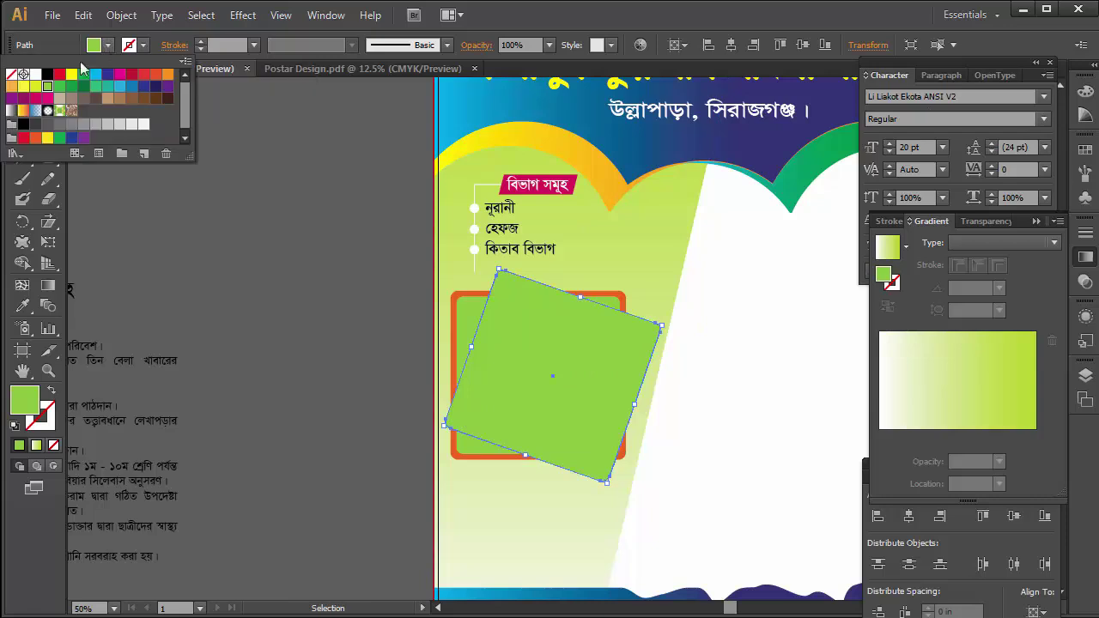
{"action": "left_click", "coordinate": [35, 74]}
{"action": "left_click", "coordinate": [301, 234]}
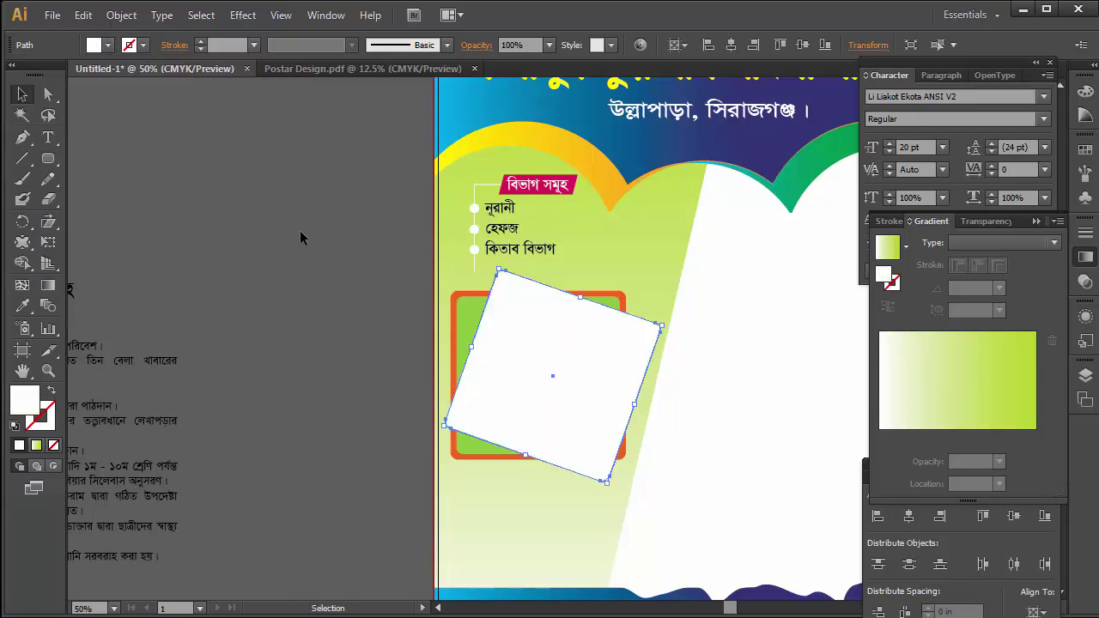
{"action": "left_click", "coordinate": [394, 338]}
{"action": "left_click", "coordinate": [479, 367], "text": "alt"}
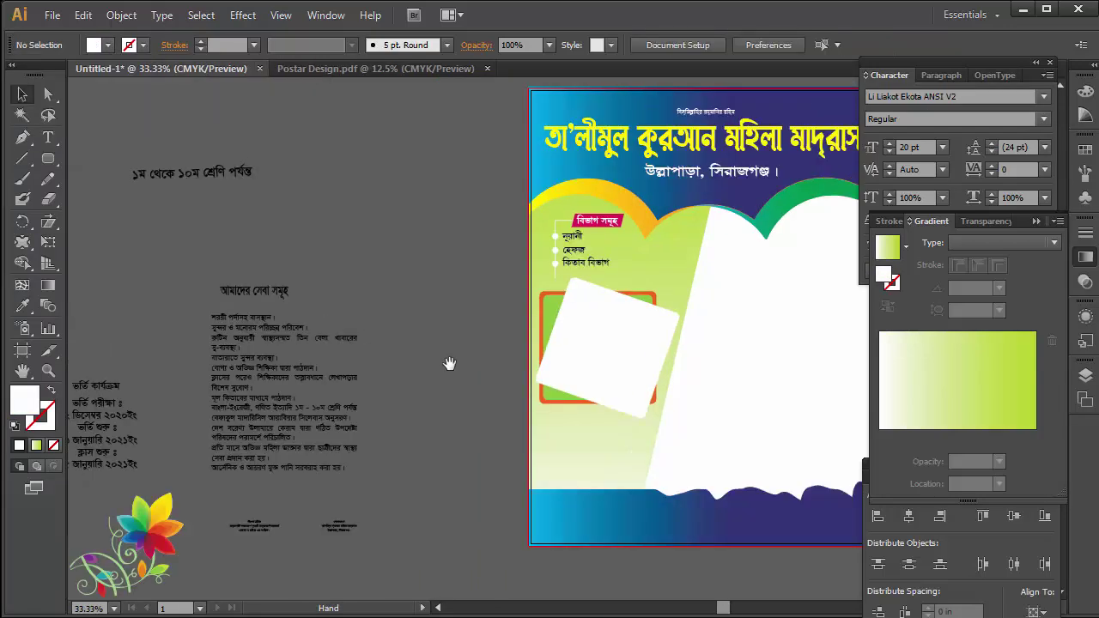
{"action": "left_click", "coordinate": [589, 355]}
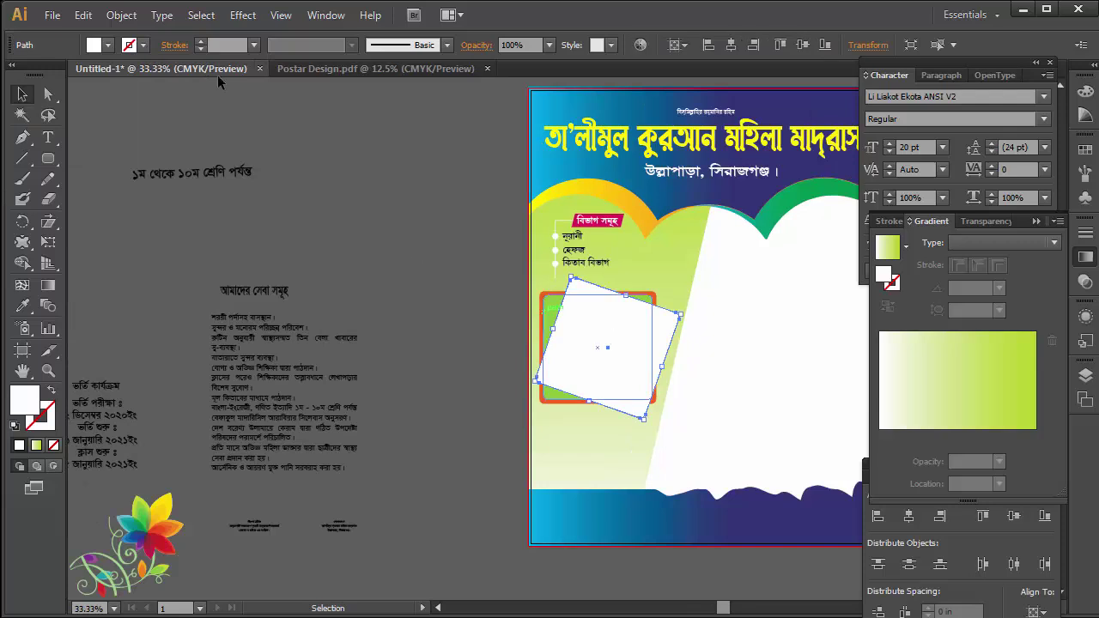
Give the white square a 5 pt dark green outline.
{"action": "left_click", "coordinate": [108, 45]}
{"action": "left_click", "coordinate": [85, 88]}
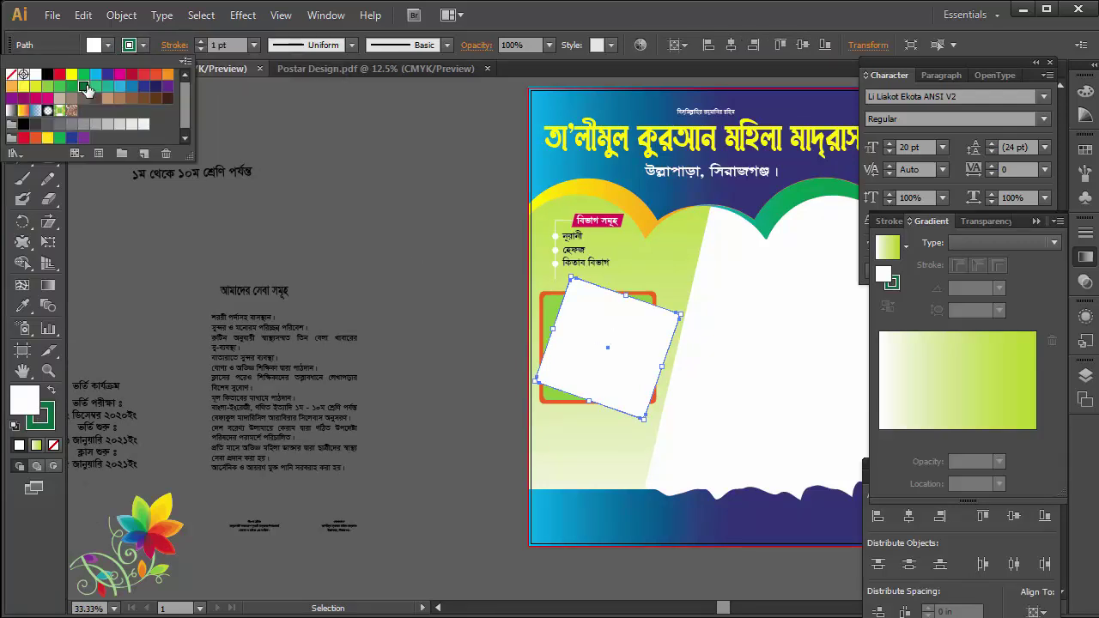
{"action": "left_click", "coordinate": [201, 42]}
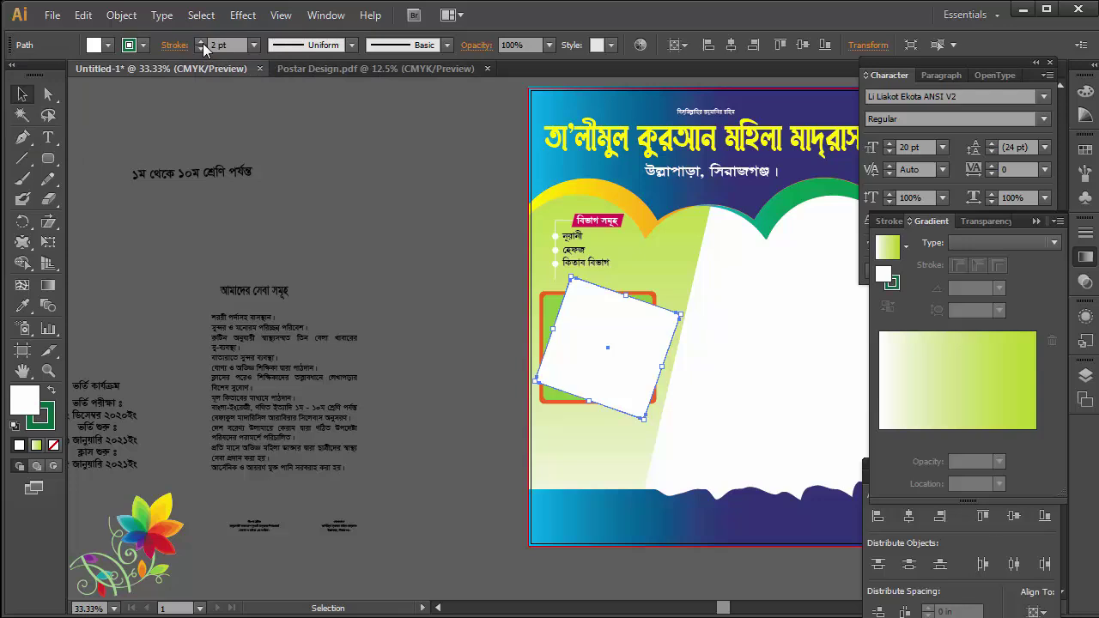
{"action": "left_click", "coordinate": [432, 307]}
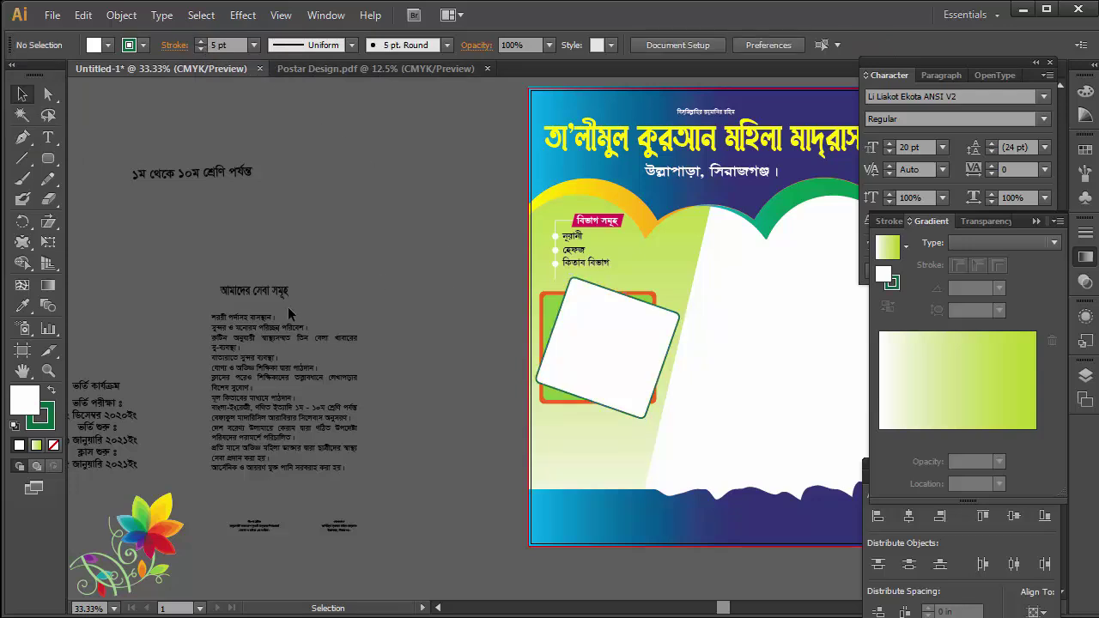
Move the admission schedule text onto the white panel and adjust its stacking order.
{"action": "scroll", "coordinate": [183, 361], "scroll_direction": "left", "scroll_amount": 3}
{"action": "left_click_drag", "start_coordinate": [147, 389], "coordinate": [447, 316]}
{"action": "left_click_drag", "start_coordinate": [603, 317], "coordinate": [652, 345]}
{"action": "right_click", "coordinate": [655, 334]}
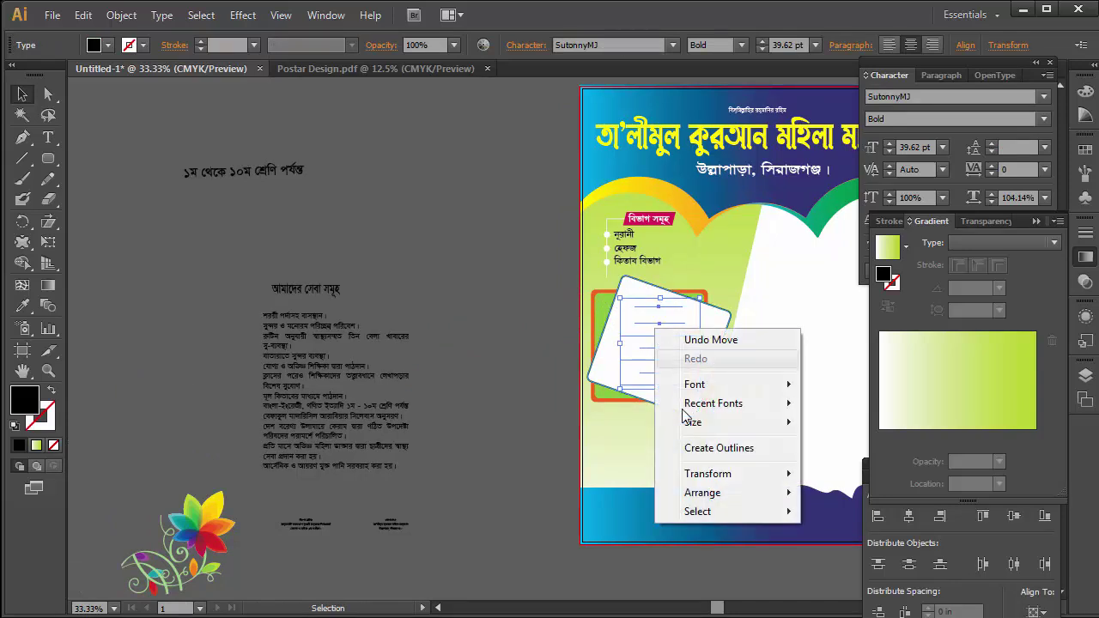
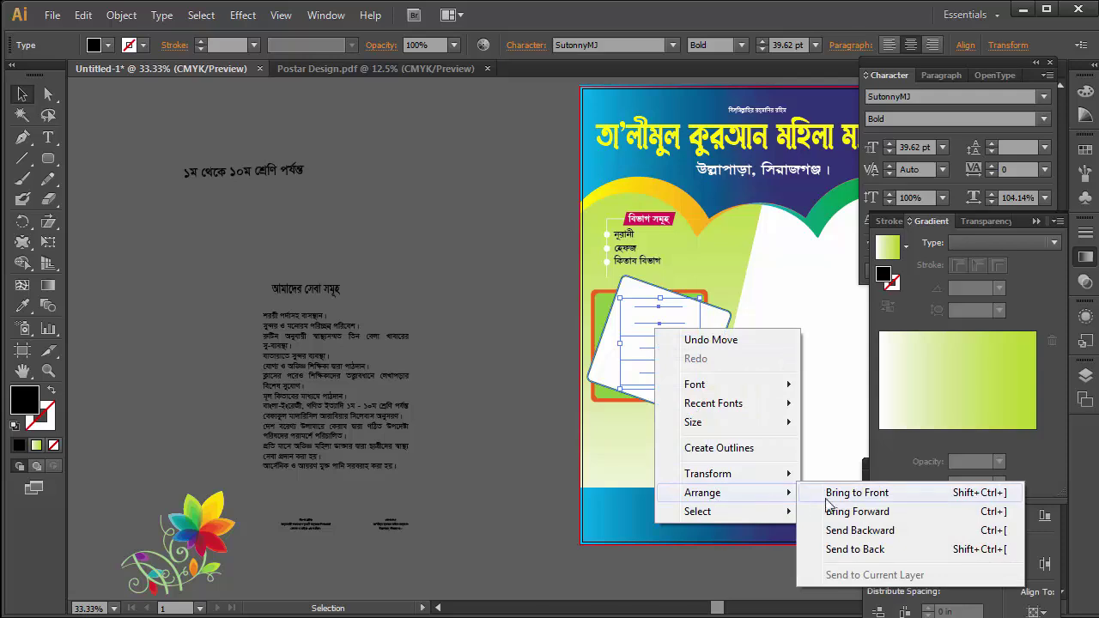
Bring the schedule text in front of the card and make the heading ভর্তি কার্যক্রম red.
{"action": "left_click", "coordinate": [838, 493]}
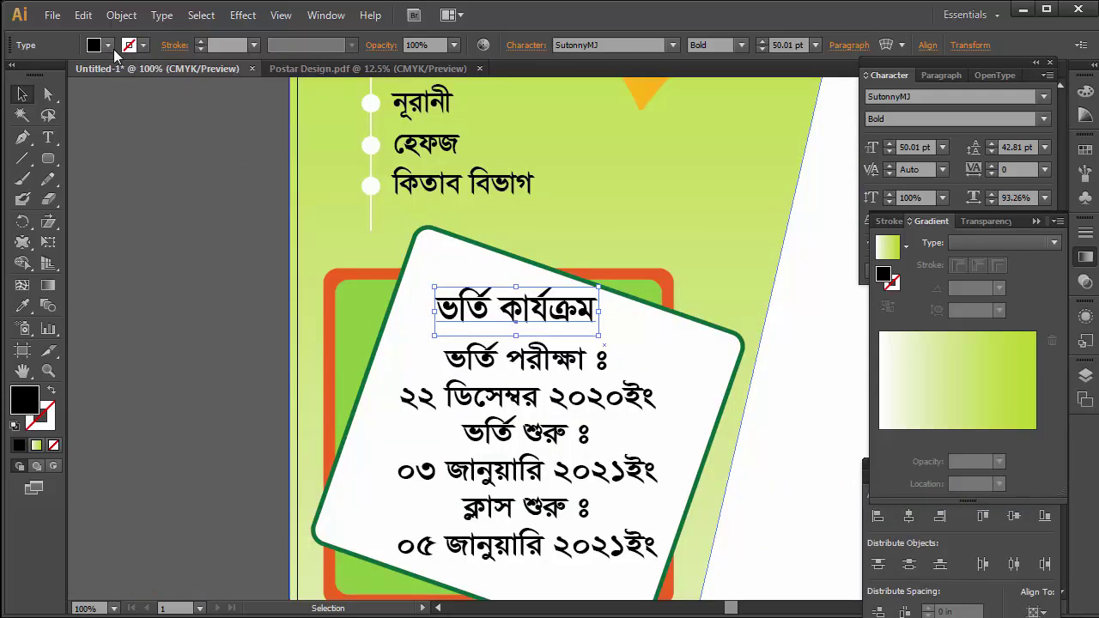
{"action": "left_click", "coordinate": [106, 45]}
{"action": "left_click", "coordinate": [59, 75]}
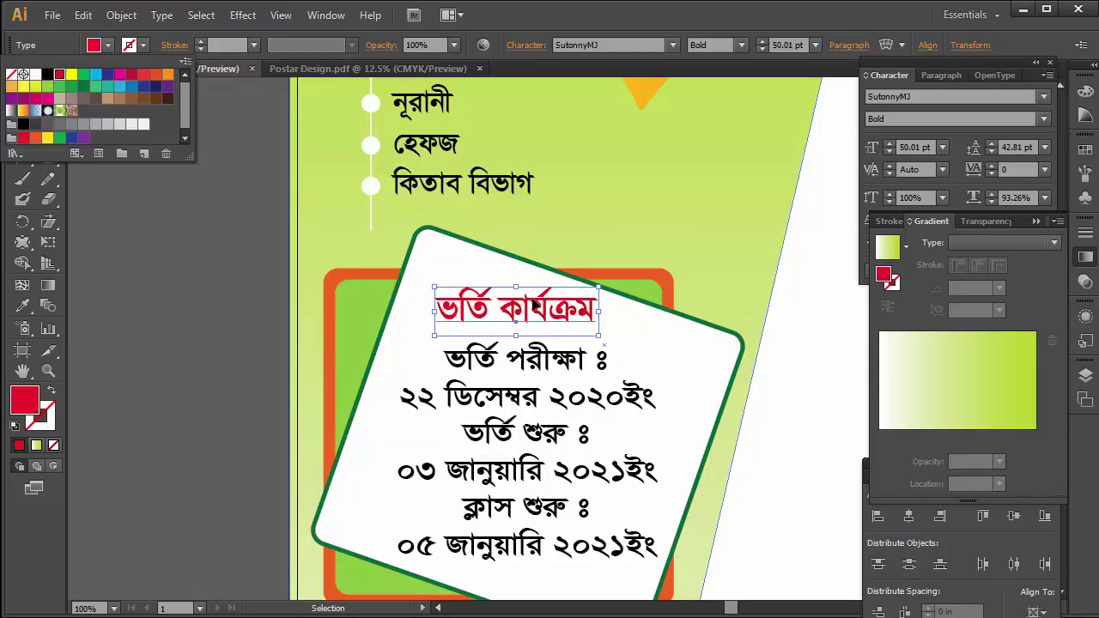
{"action": "left_click", "coordinate": [511, 316]}
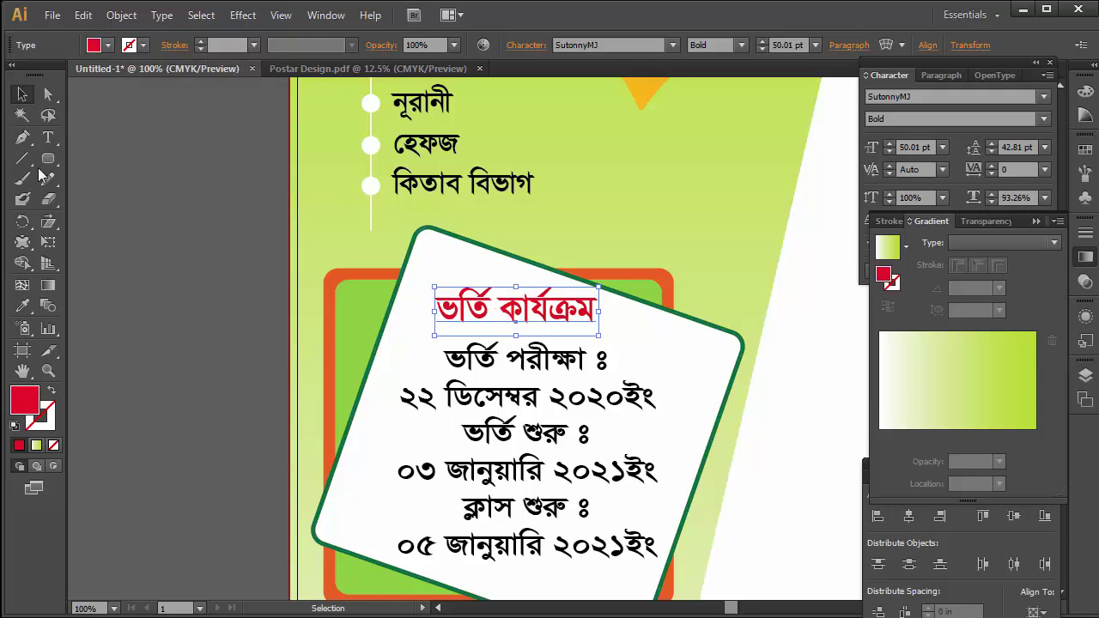
{"action": "left_click", "coordinate": [521, 372]}
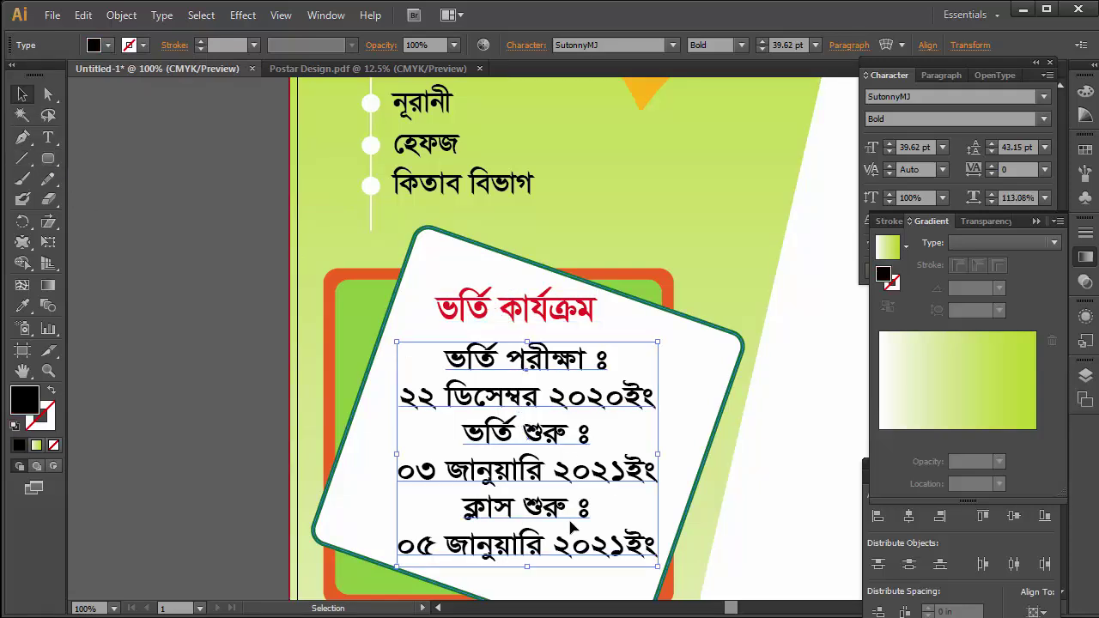
{"action": "left_click", "coordinate": [554, 311]}
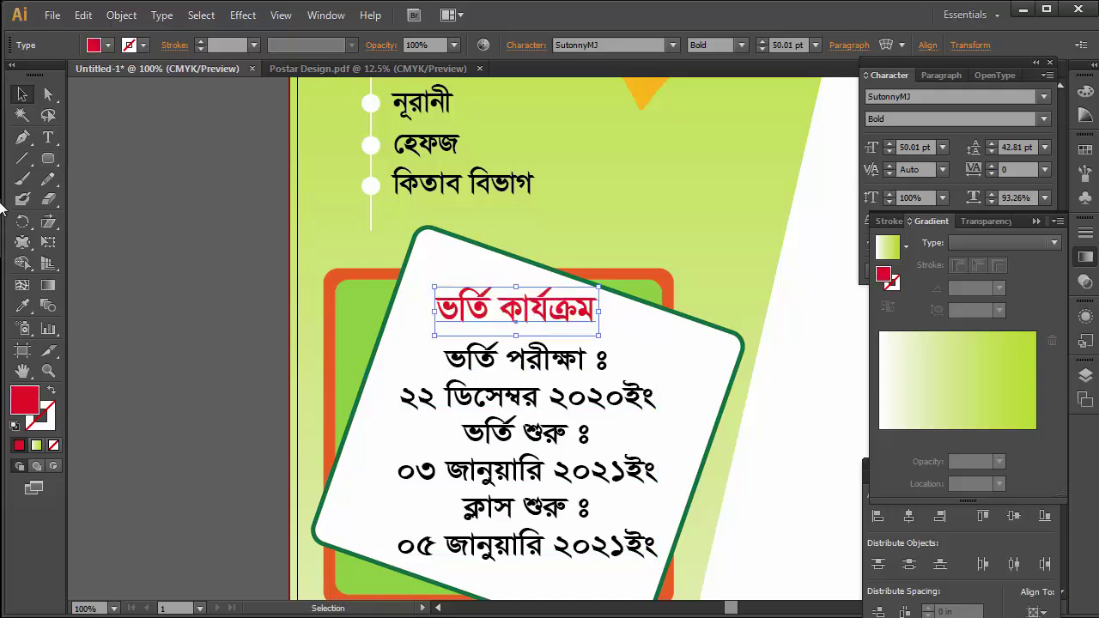
Draw a horizontal line under the red heading with a green stroke.
{"action": "left_click", "coordinate": [21, 163]}
{"action": "left_click_drag", "start_coordinate": [437, 335], "coordinate": [614, 335]}
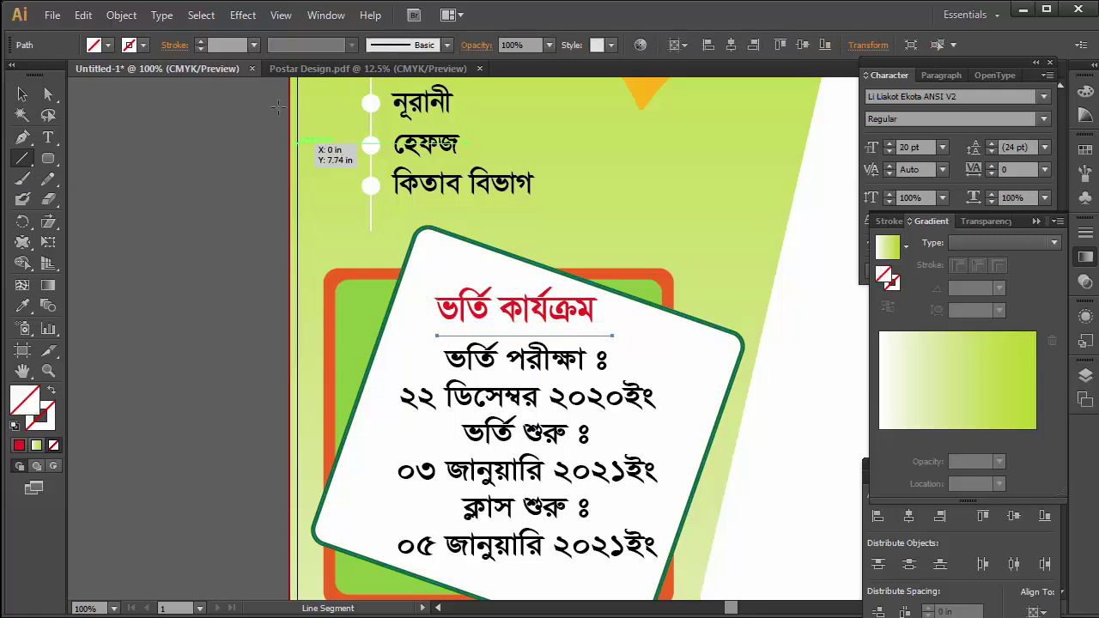
{"action": "left_click", "coordinate": [143, 45]}
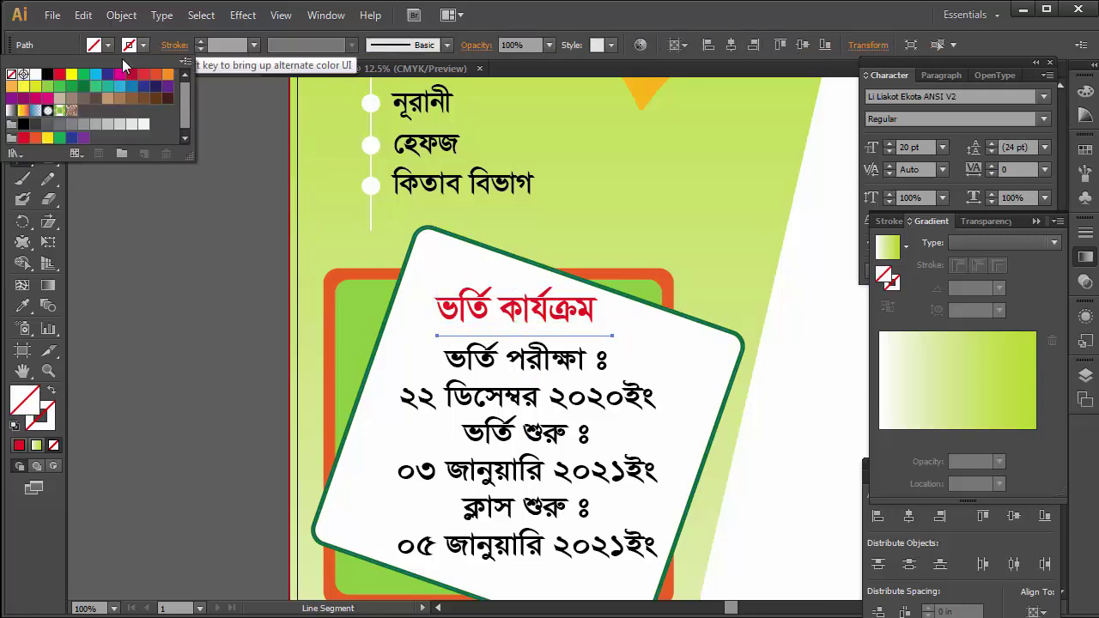
{"action": "left_click", "coordinate": [82, 75]}
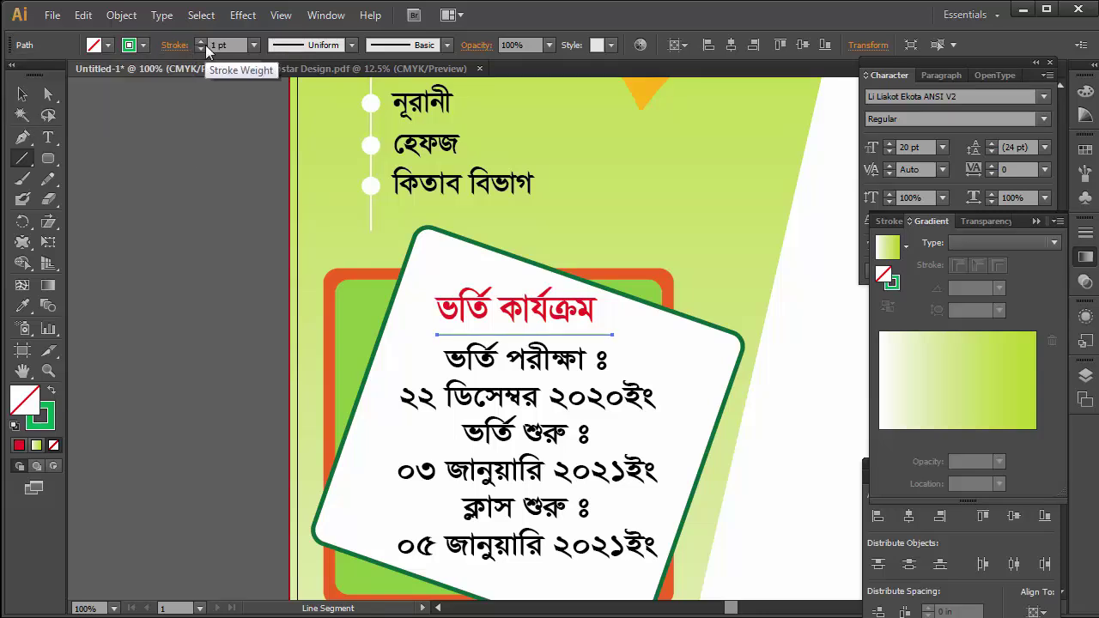
{"action": "mouse_move", "coordinate": [48, 159]}
{"action": "left_mouse_down"}
{"action": "mouse_move", "coordinate": [89, 182]}
{"action": "mouse_move", "coordinate": [103, 158]}
{"action": "left_mouse_up"}
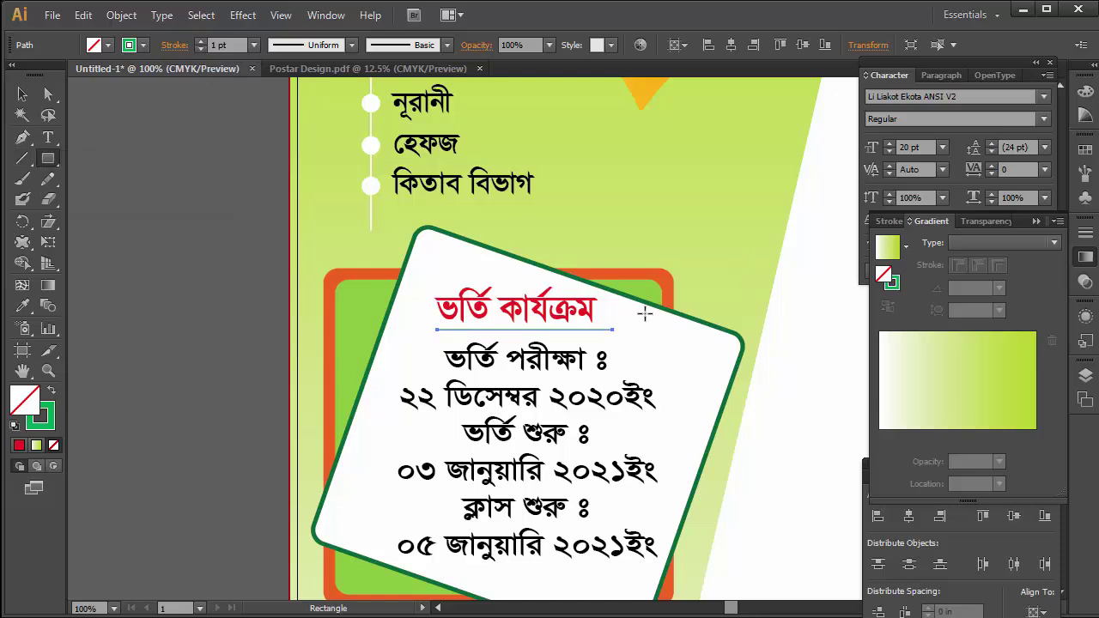
Draw a small green-filled square to the right of the heading.
{"action": "left_click_drag", "start_coordinate": [605, 314], "coordinate": [625, 333]}
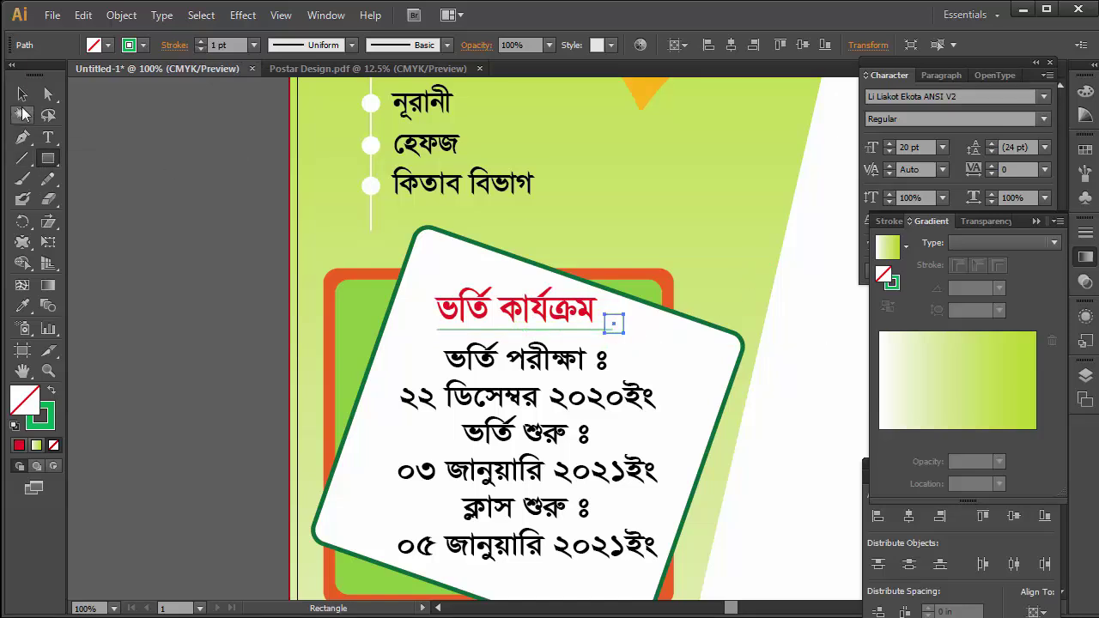
{"action": "left_click", "coordinate": [143, 45]}
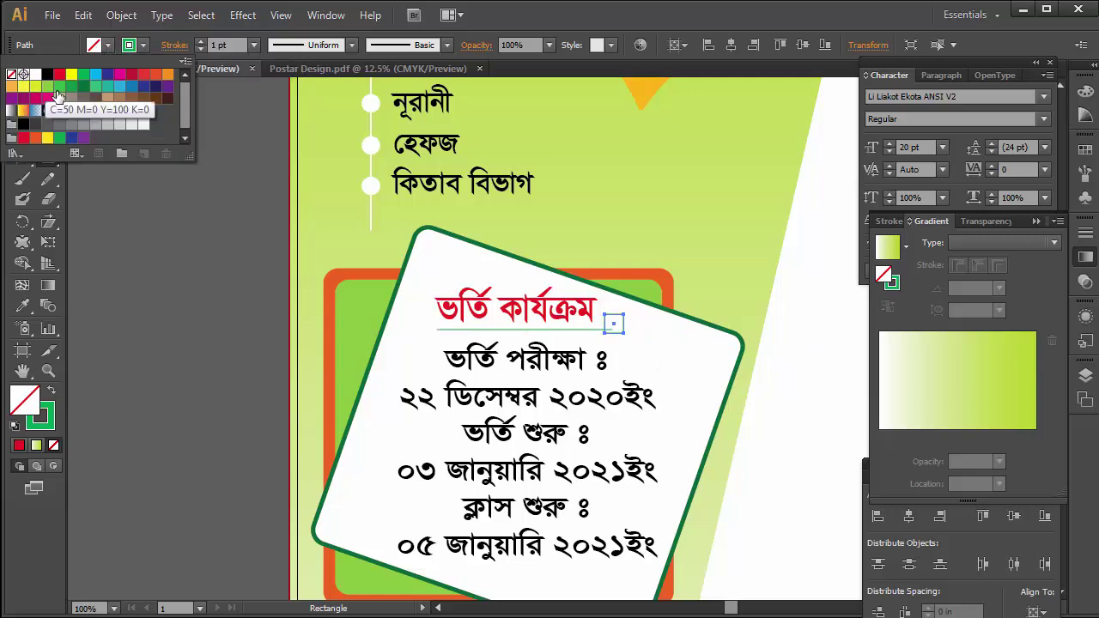
{"action": "left_click", "coordinate": [73, 87]}
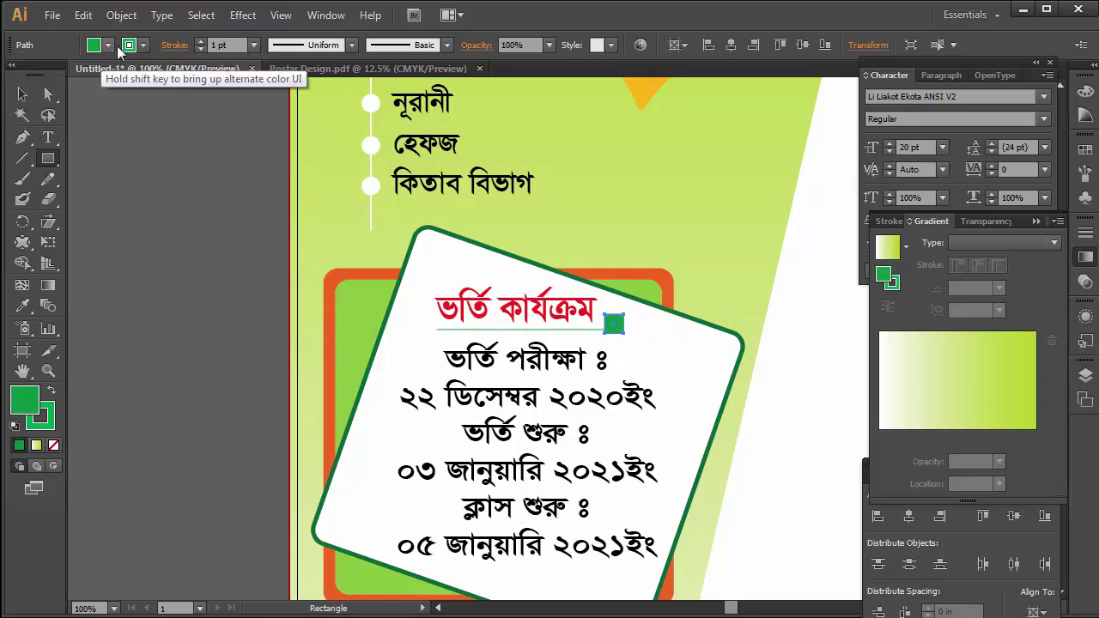
{"action": "left_click", "coordinate": [23, 93]}
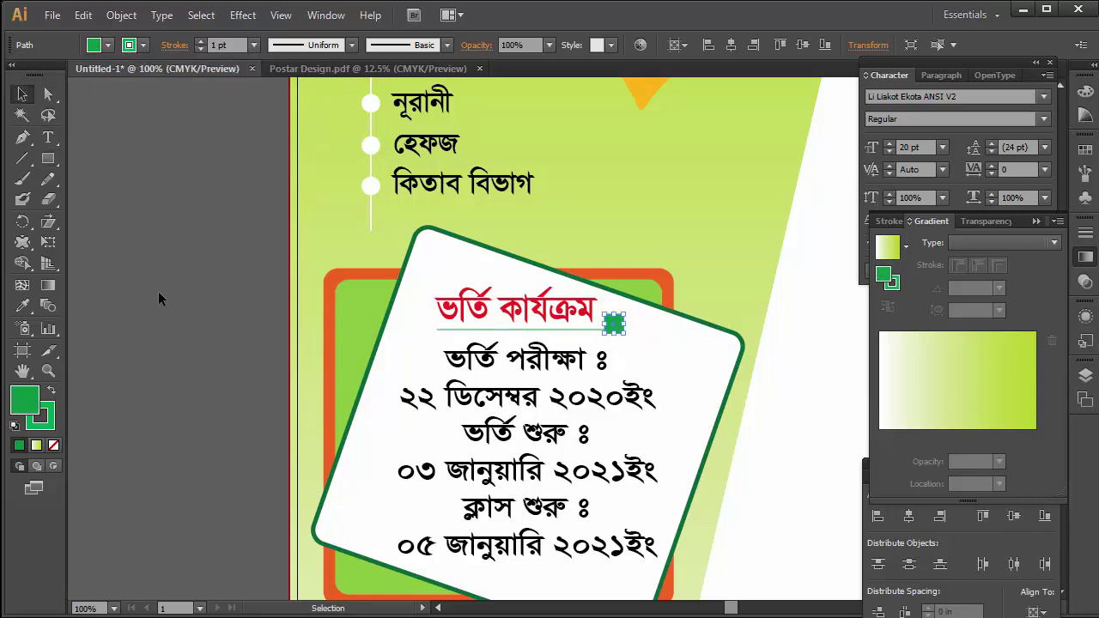
{"action": "left_click", "coordinate": [158, 291]}
Move the green square onto the underline's end and place a copy beside it.
{"action": "left_click_drag", "start_coordinate": [322, 213], "coordinate": [753, 365]}
{"action": "mouse_move", "coordinate": [687, 395]}
{"action": "left_mouse_down"}
{"action": "mouse_move", "coordinate": [687, 381]}
{"action": "mouse_move", "coordinate": [718, 392]}
{"action": "left_mouse_up"}
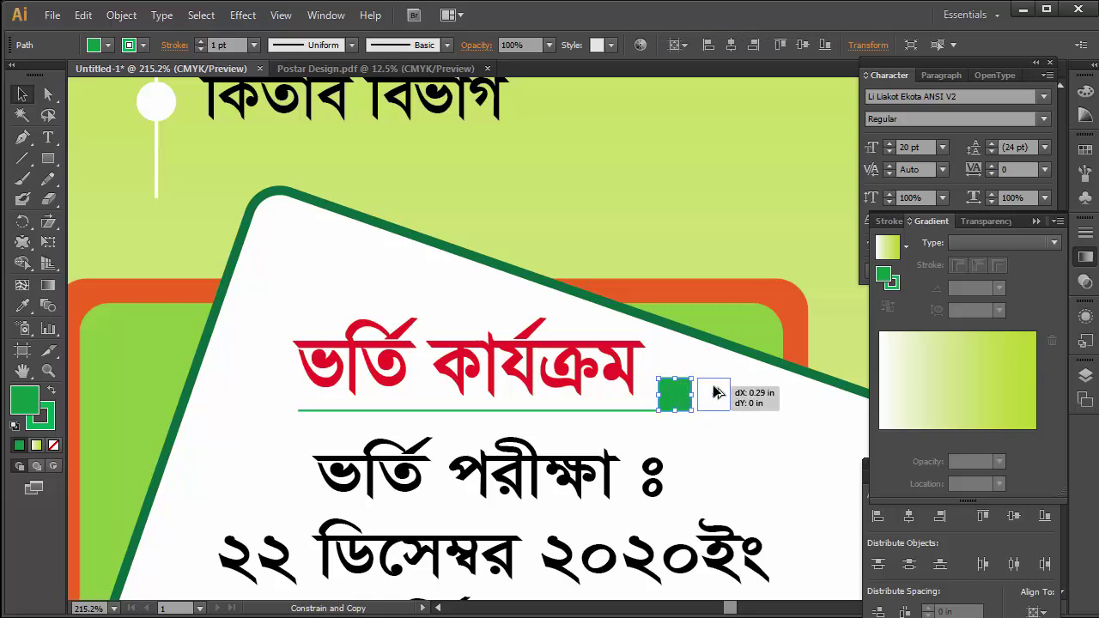
{"action": "left_click_drag", "start_coordinate": [718, 392], "coordinate": [716, 393]}
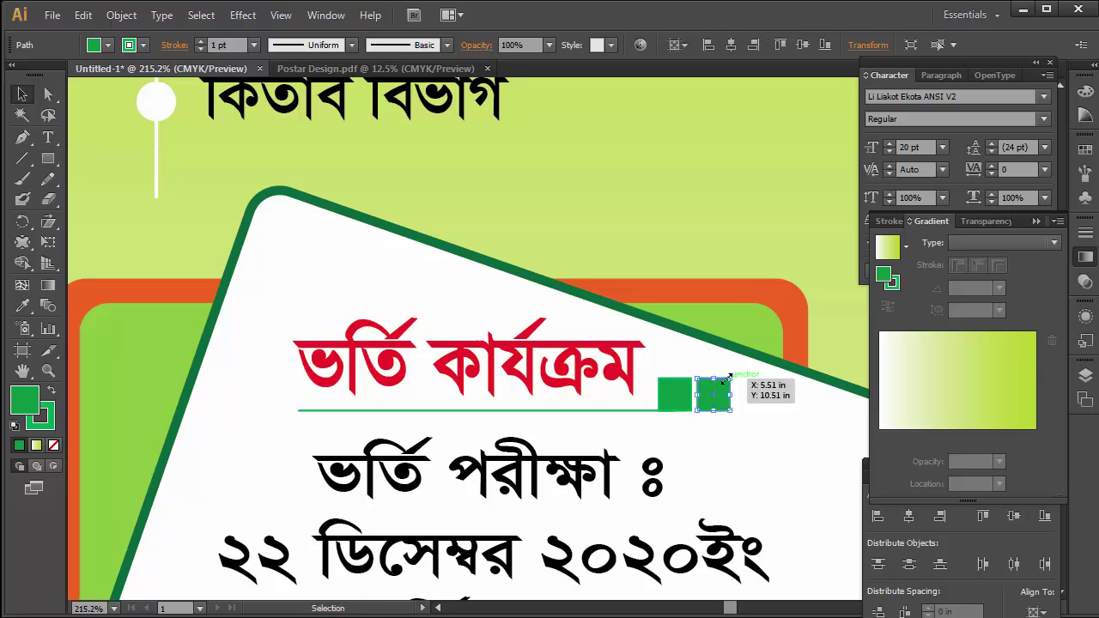
{"action": "key", "text": "ctrl+minus"}
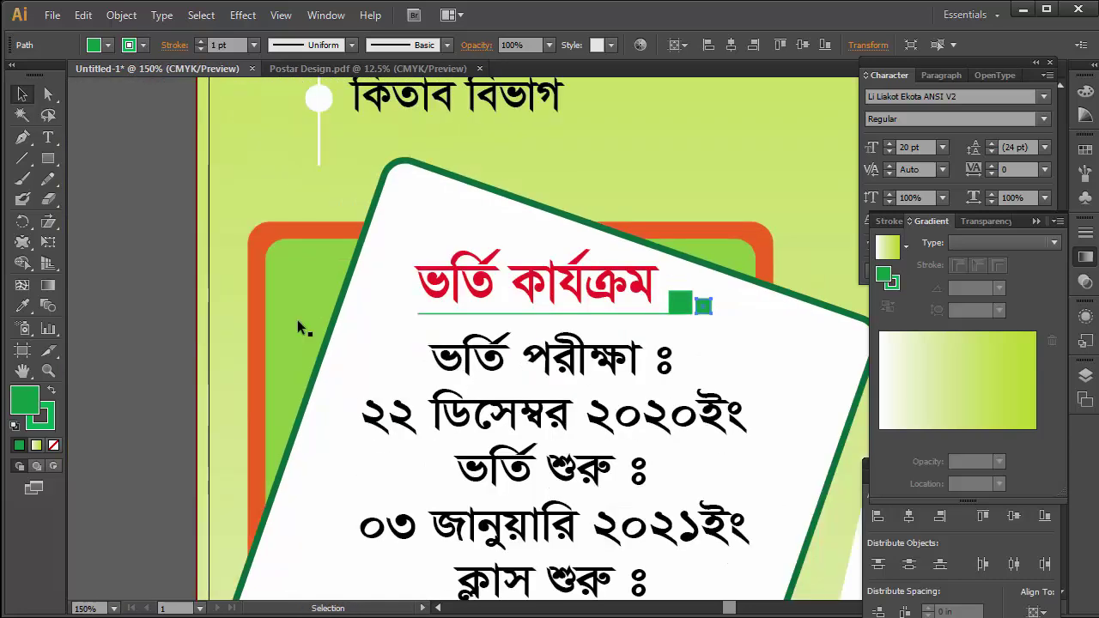
{"action": "left_click", "coordinate": [140, 269]}
{"action": "key", "text": "ctrl+minus"}
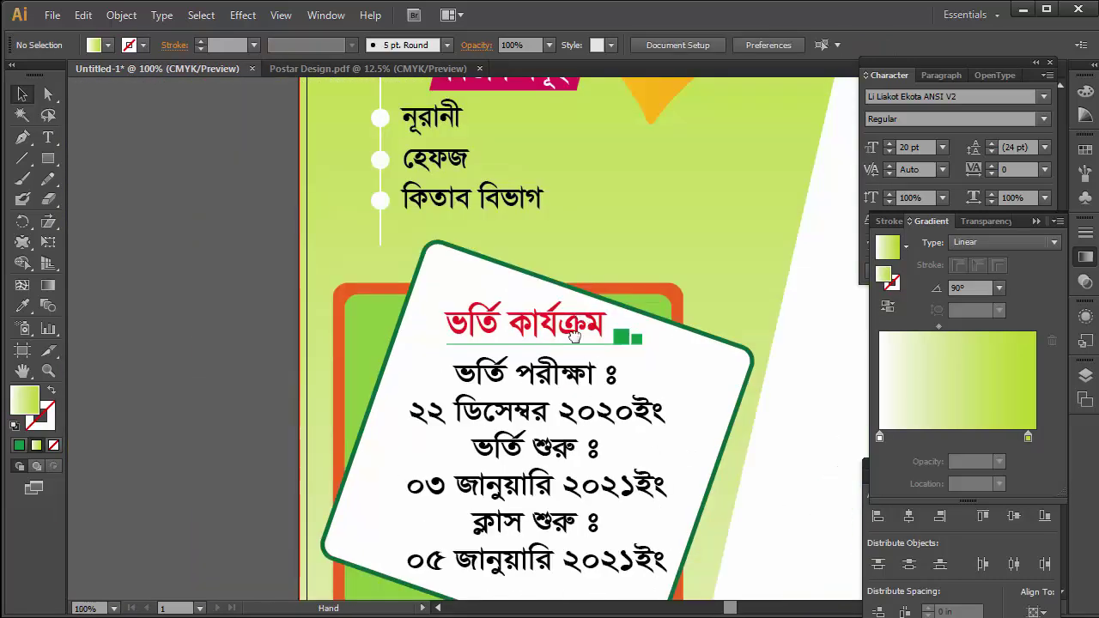
Colour the whole schedule text block blue.
{"action": "left_click_drag", "start_coordinate": [574, 335], "coordinate": [554, 217]}
{"action": "left_click", "coordinate": [502, 296]}
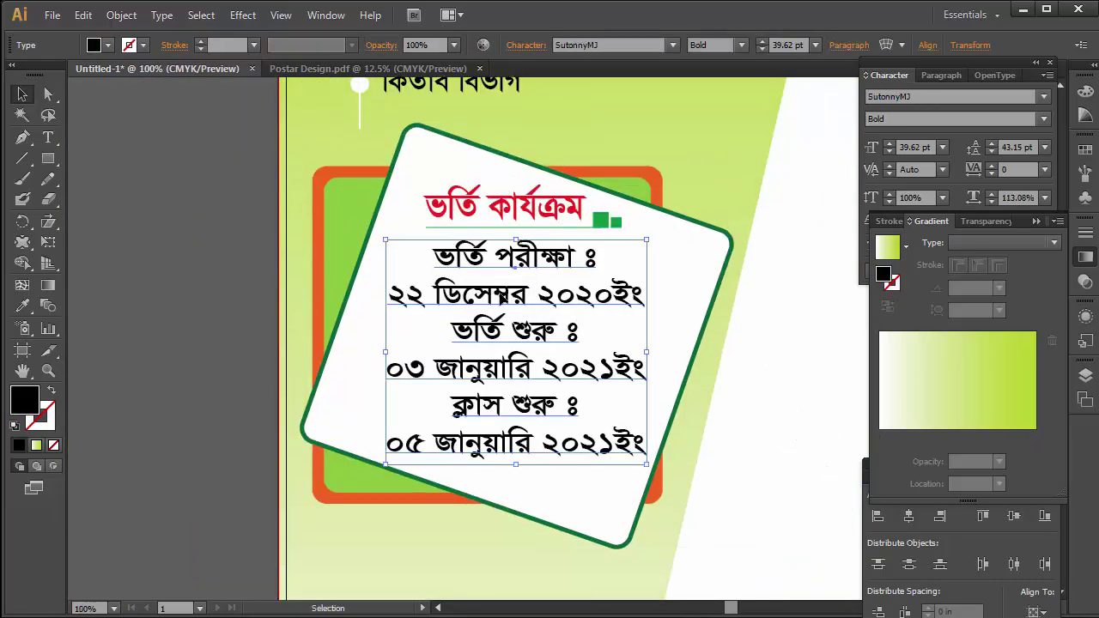
{"action": "left_click", "coordinate": [107, 44]}
{"action": "left_click", "coordinate": [107, 75]}
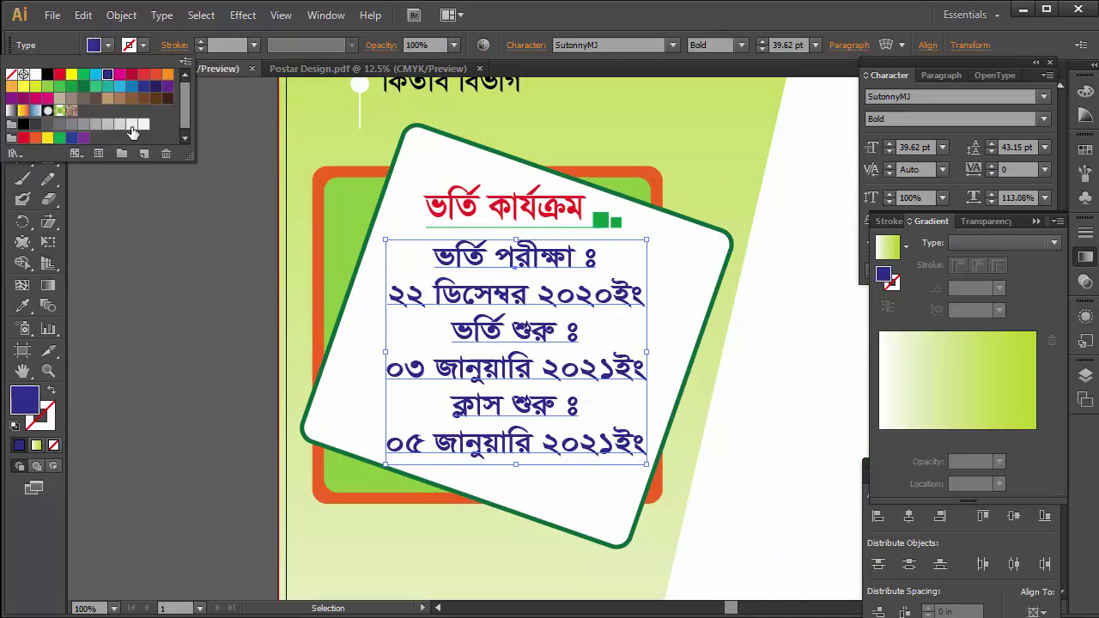
{"action": "left_click", "coordinate": [132, 361]}
{"action": "key", "text": "ctrl+minus"}
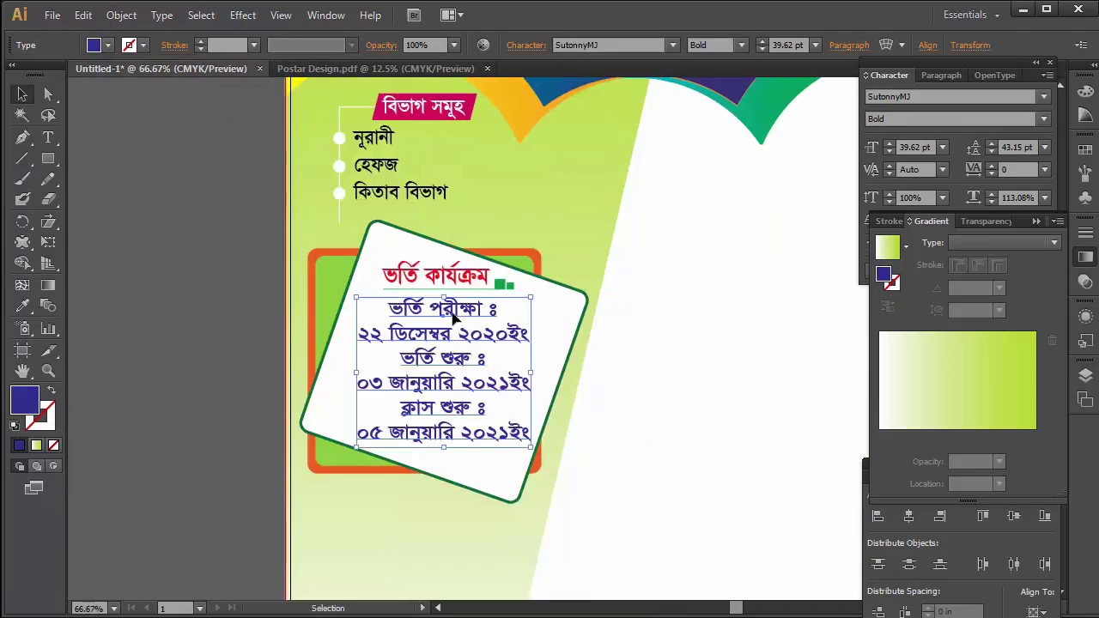
Make the labels ভর্তি পরীক্ষা ঃ, ভর্তি শুরু ঃ and ক্লাস শুরু ঃ green.
{"action": "double_click", "coordinate": [453, 315]}
{"action": "triple_click", "coordinate": [443, 307]}
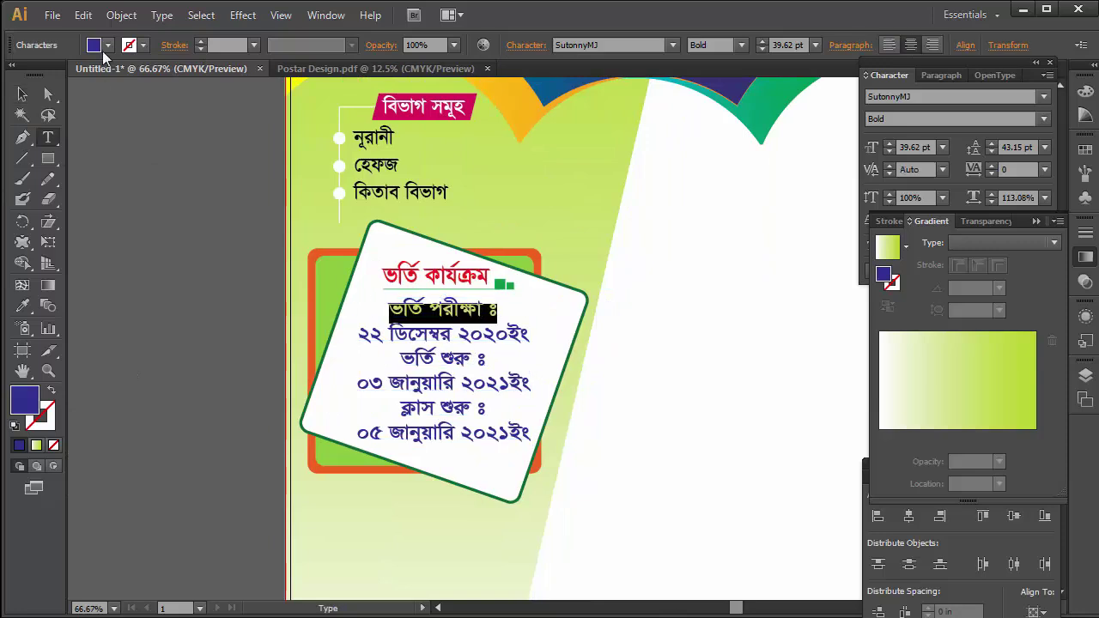
{"action": "left_click", "coordinate": [107, 46]}
{"action": "left_click", "coordinate": [79, 94]}
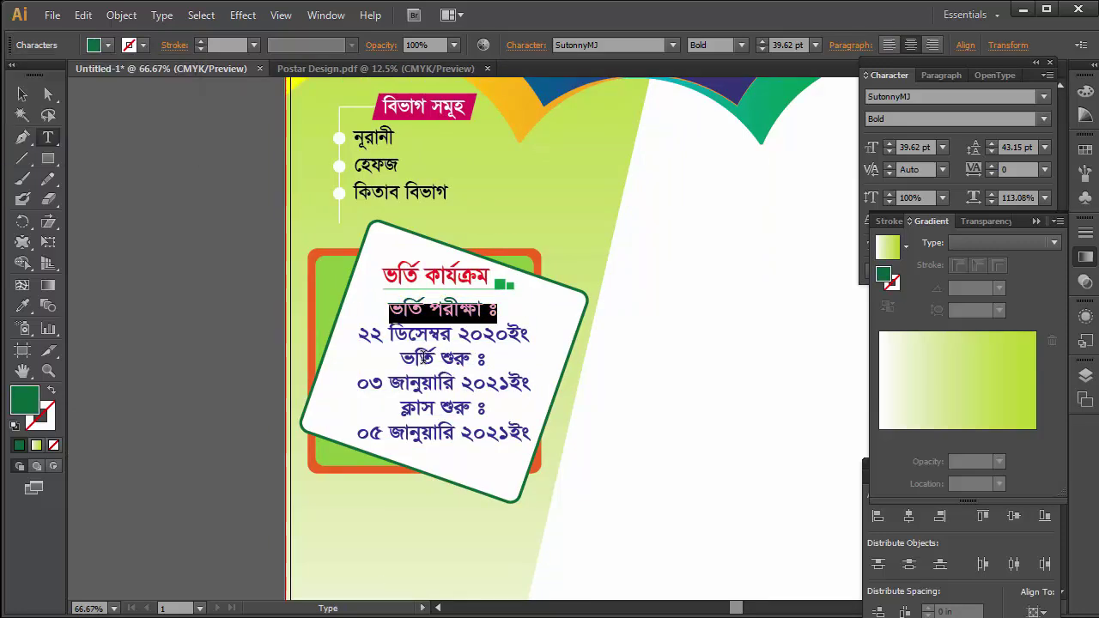
{"action": "triple_click", "coordinate": [425, 359]}
{"action": "left_click", "coordinate": [107, 46]}
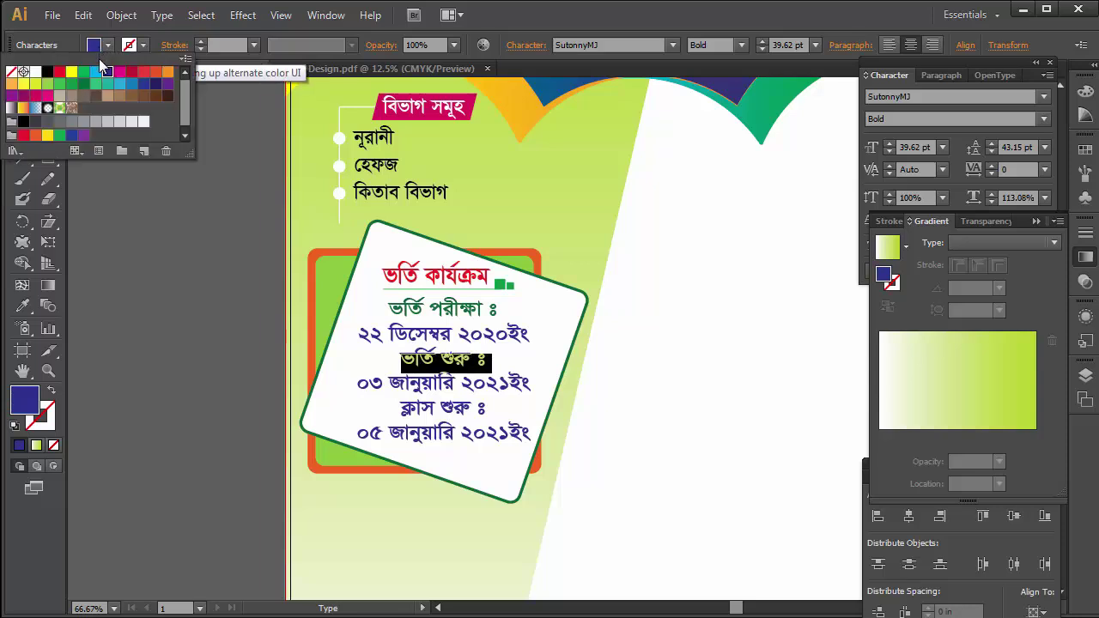
{"action": "left_click", "coordinate": [83, 83]}
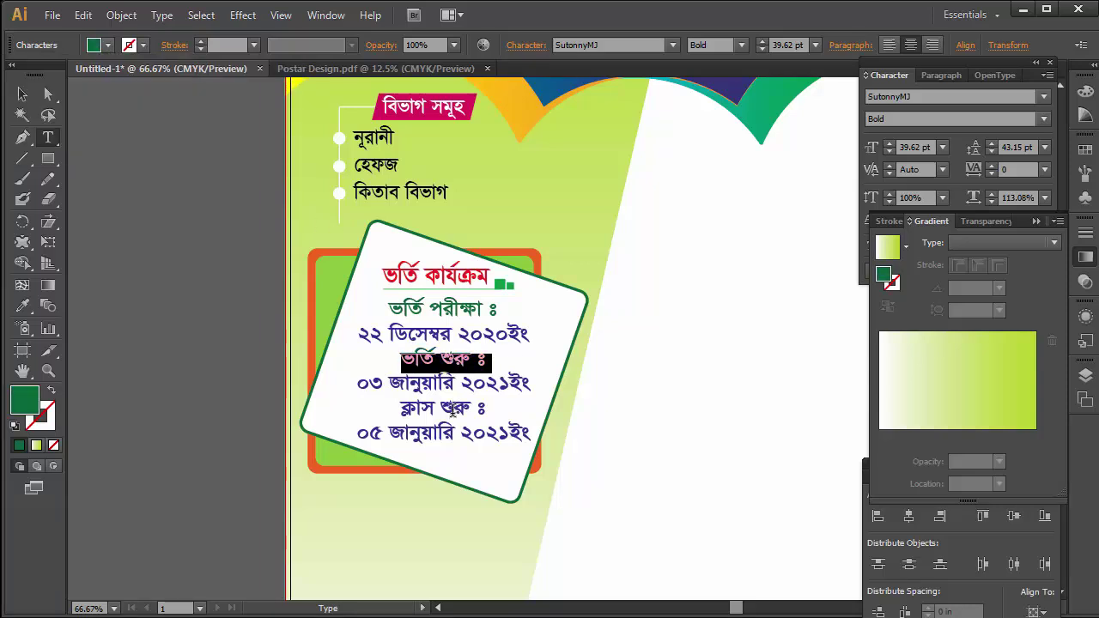
{"action": "triple_click", "coordinate": [451, 411]}
{"action": "left_click", "coordinate": [108, 45]}
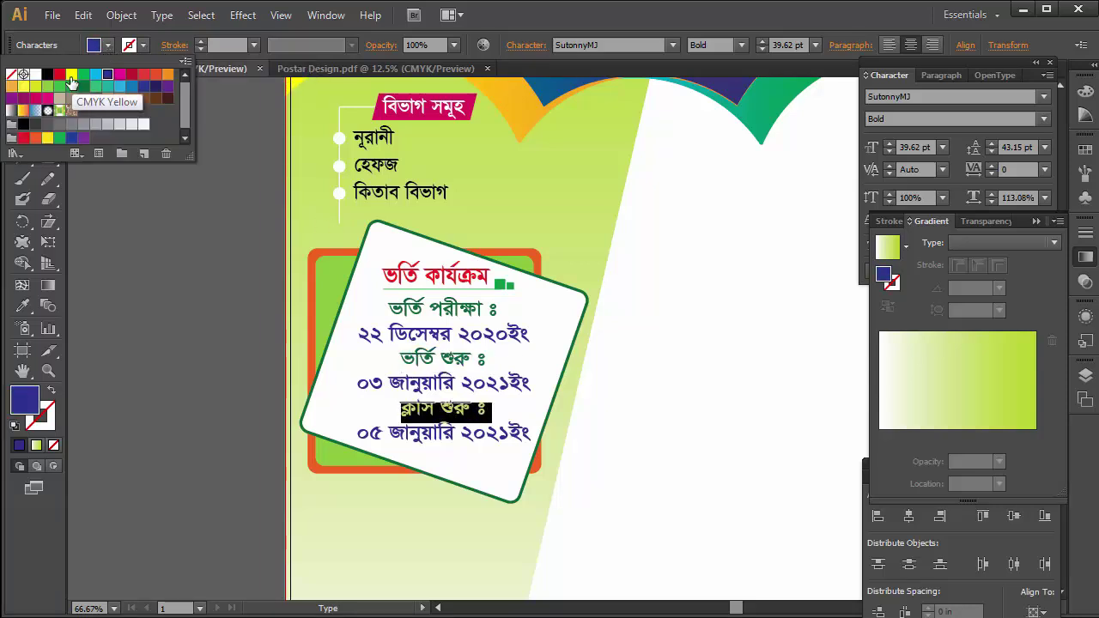
{"action": "left_click", "coordinate": [83, 86]}
{"action": "key", "text": "Escape"}
{"action": "key", "text": "Tab"}
{"action": "key", "text": "ctrl+shift+a"}
Frame the poster's lower part and start new text below the white card.
{"action": "left_click", "coordinate": [570, 333], "text": "ctrl+alt"}
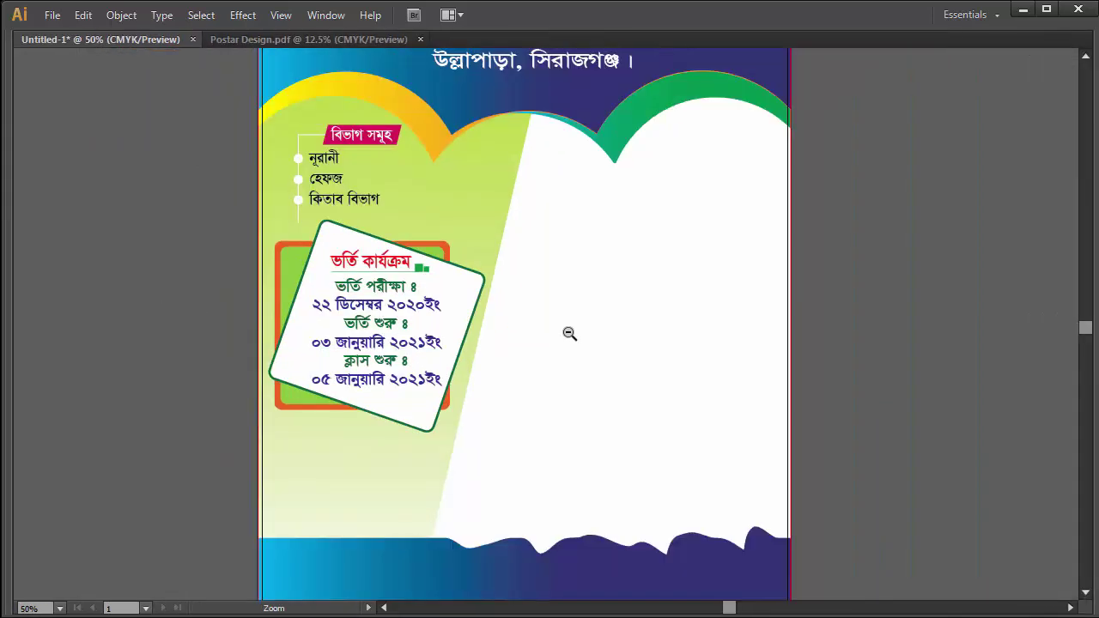
{"action": "left_click", "coordinate": [569, 333], "text": "ctrl+alt"}
{"action": "mouse_move", "coordinate": [453, 329]}
{"action": "left_mouse_down"}
{"action": "mouse_move", "coordinate": [472, 396]}
{"action": "mouse_move", "coordinate": [501, 383]}
{"action": "mouse_move", "coordinate": [653, 415]}
{"action": "left_mouse_up"}
{"action": "left_click", "coordinate": [628, 407], "text": "ctrl"}
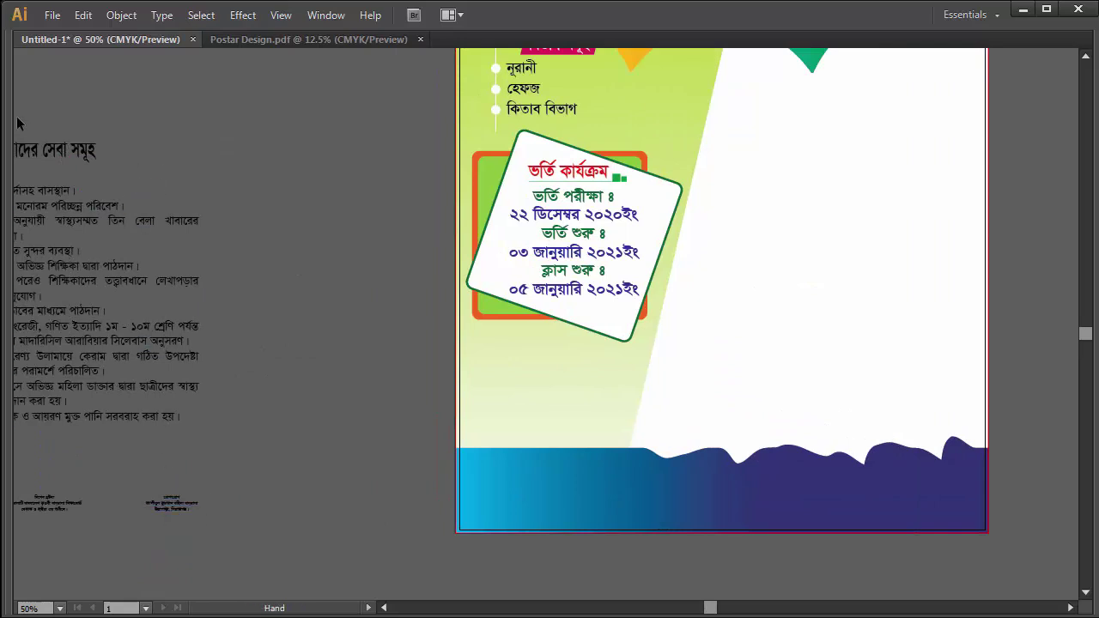
{"action": "key", "text": "Tab"}
{"action": "left_click", "coordinate": [47, 140]}
{"action": "key", "text": "Tab"}
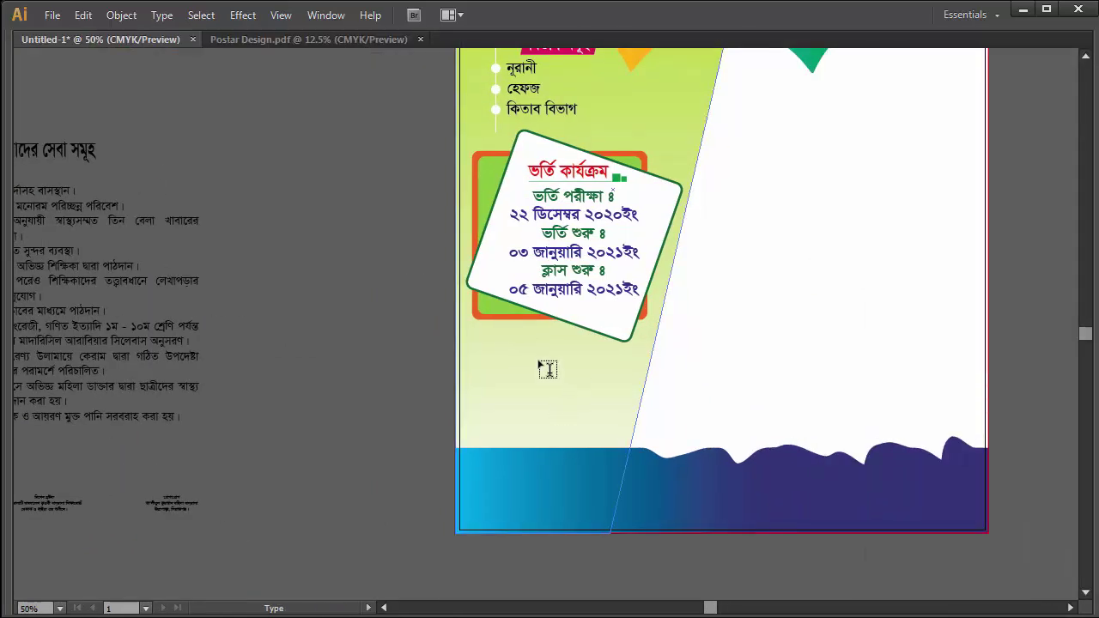
{"action": "left_click", "coordinate": [512, 395]}
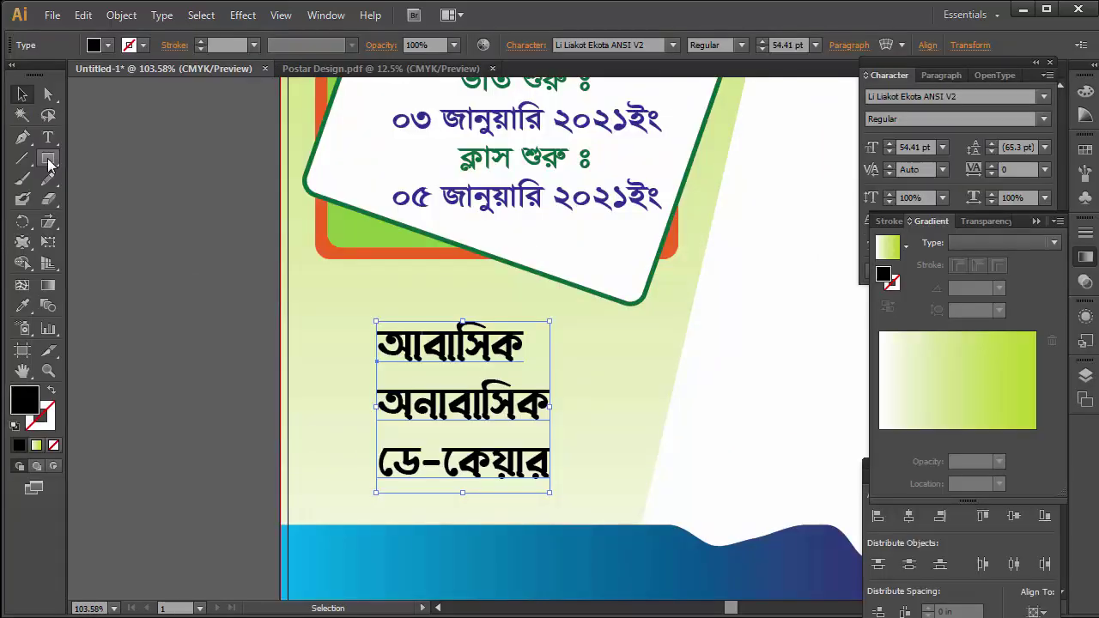
Draw a small red circle bullet and line it up with the আবাসিক line.
{"action": "left_click_drag", "start_coordinate": [49, 164], "coordinate": [93, 235]}
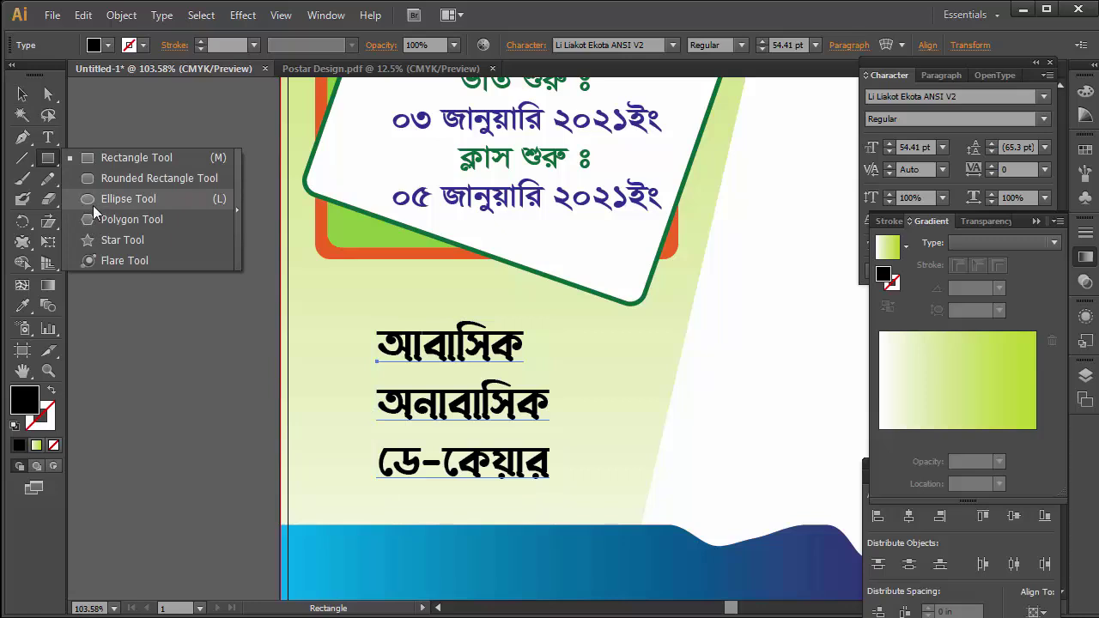
{"action": "left_click_drag", "start_coordinate": [92, 220], "coordinate": [93, 202]}
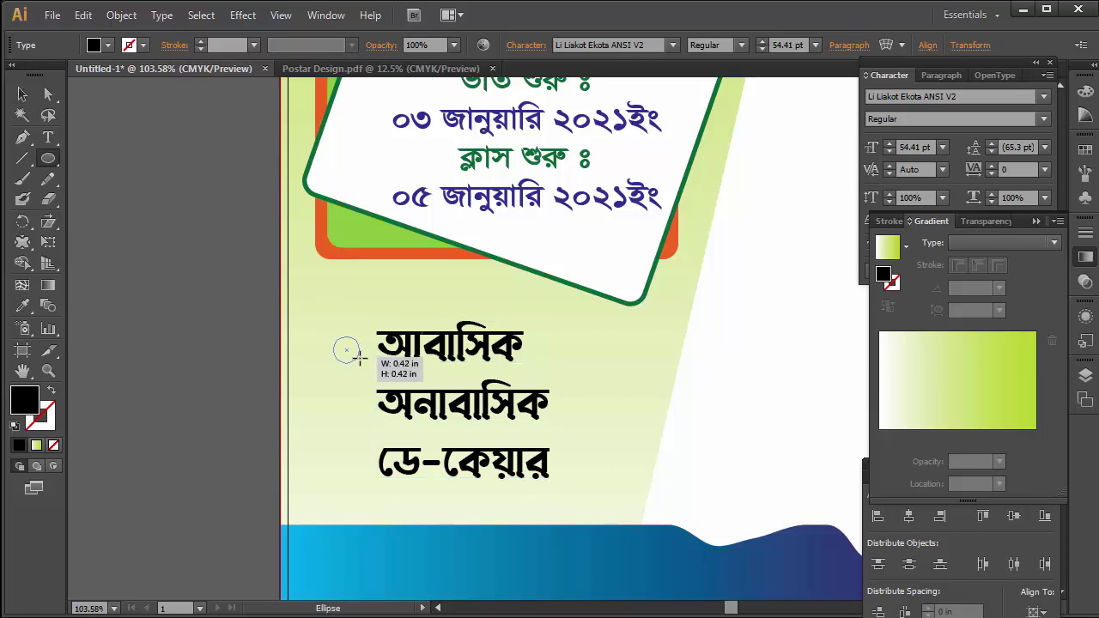
{"action": "left_click_drag", "start_coordinate": [333, 337], "coordinate": [360, 363]}
{"action": "left_click", "coordinate": [106, 45]}
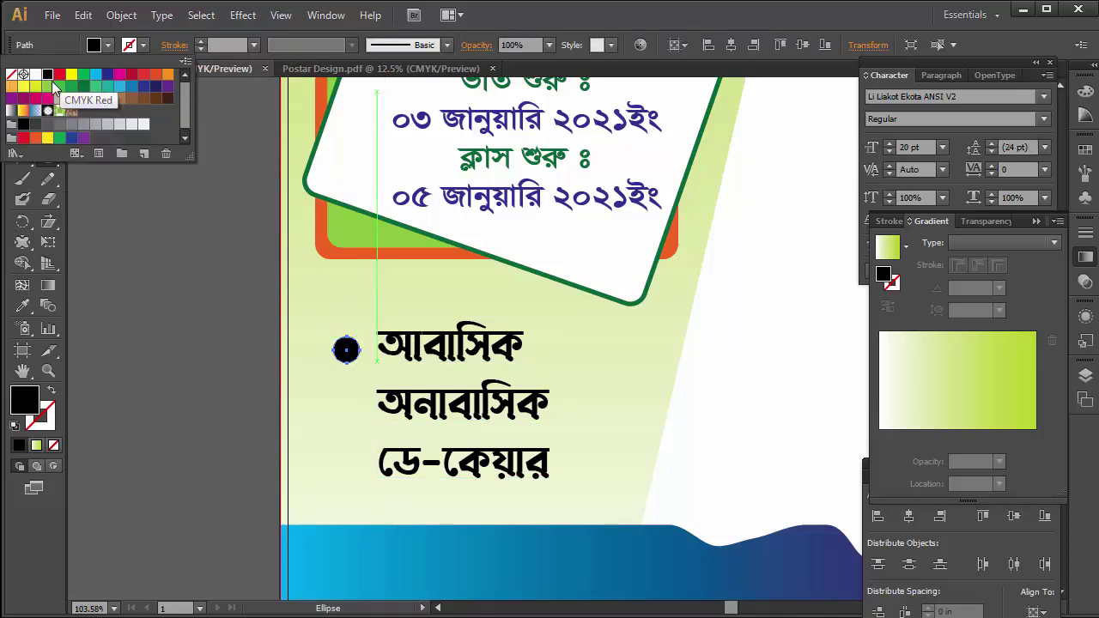
{"action": "left_click", "coordinate": [59, 74]}
{"action": "key", "text": "Escape"}
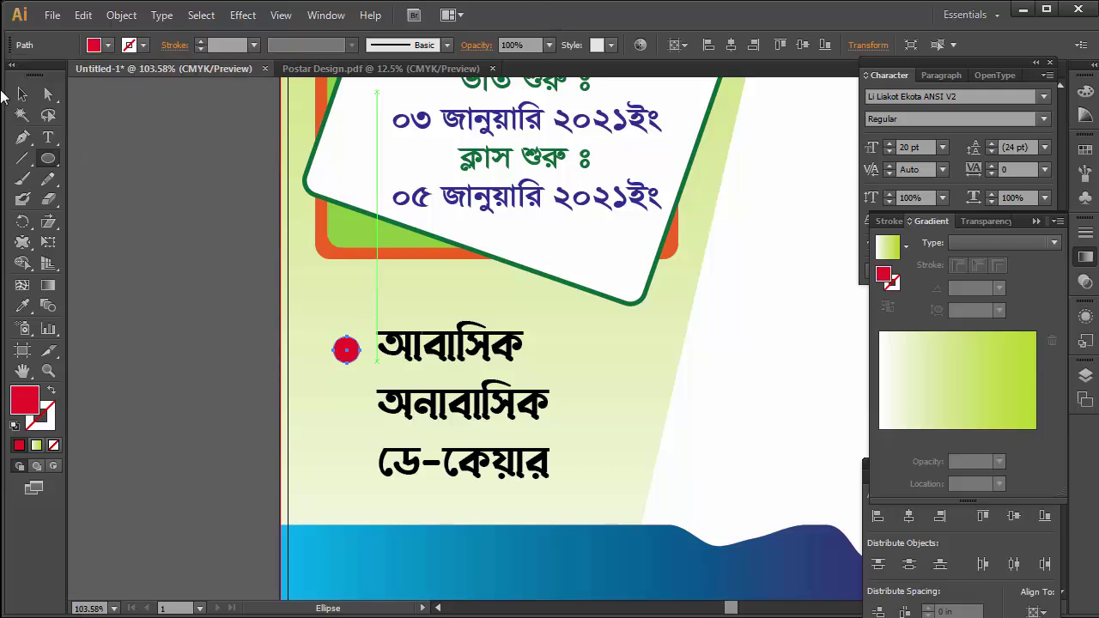
{"action": "left_click", "coordinate": [23, 95]}
{"action": "key", "text": "ctrl+equal"}
{"action": "mouse_move", "coordinate": [348, 351]}
{"action": "left_mouse_down"}
{"action": "mouse_move", "coordinate": [363, 365]}
{"action": "mouse_move", "coordinate": [366, 348]}
{"action": "mouse_move", "coordinate": [358, 516]}
{"action": "left_mouse_up"}
Make the three service lines আবাসিক, অনাবাসিক and ডে-কেয়ার green.
{"action": "left_click", "coordinate": [454, 484]}
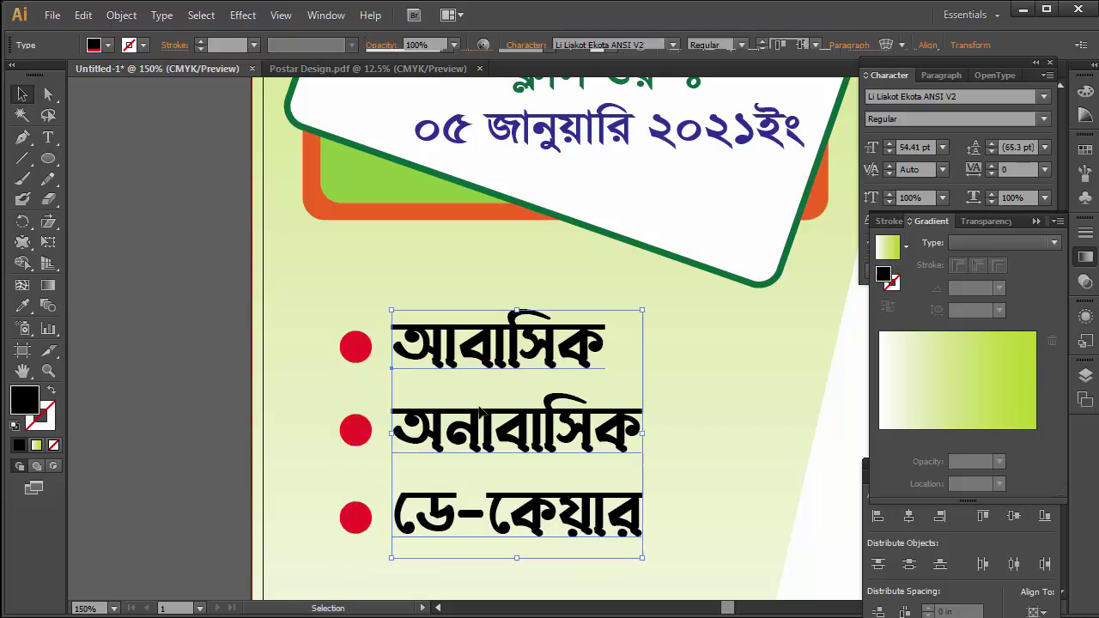
{"action": "left_click", "coordinate": [108, 45]}
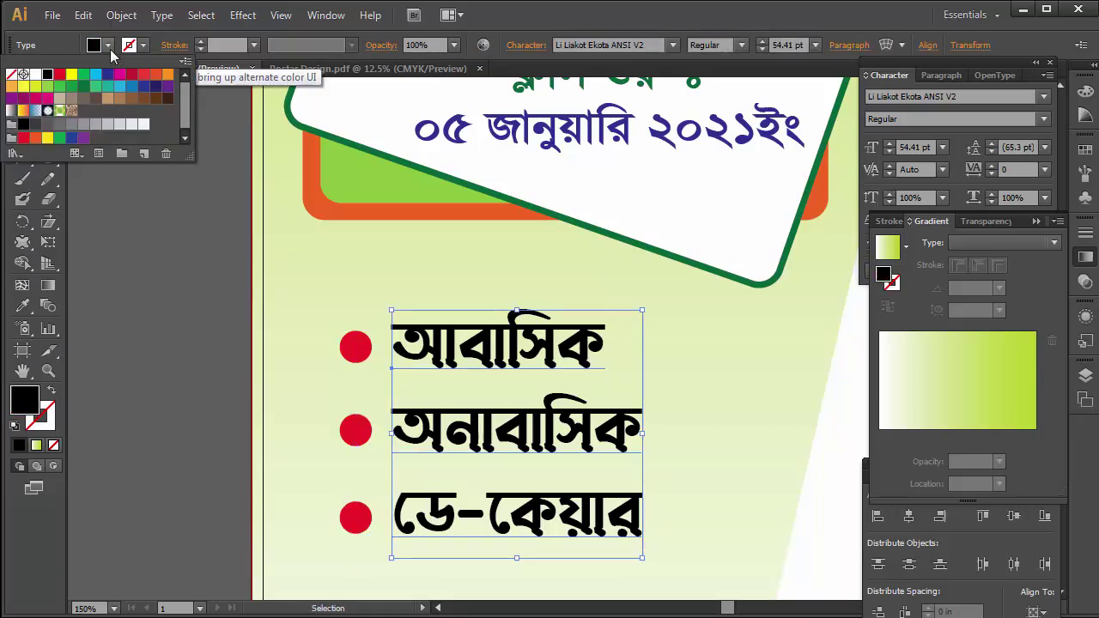
{"action": "left_click", "coordinate": [83, 85]}
{"action": "key", "text": "Escape"}
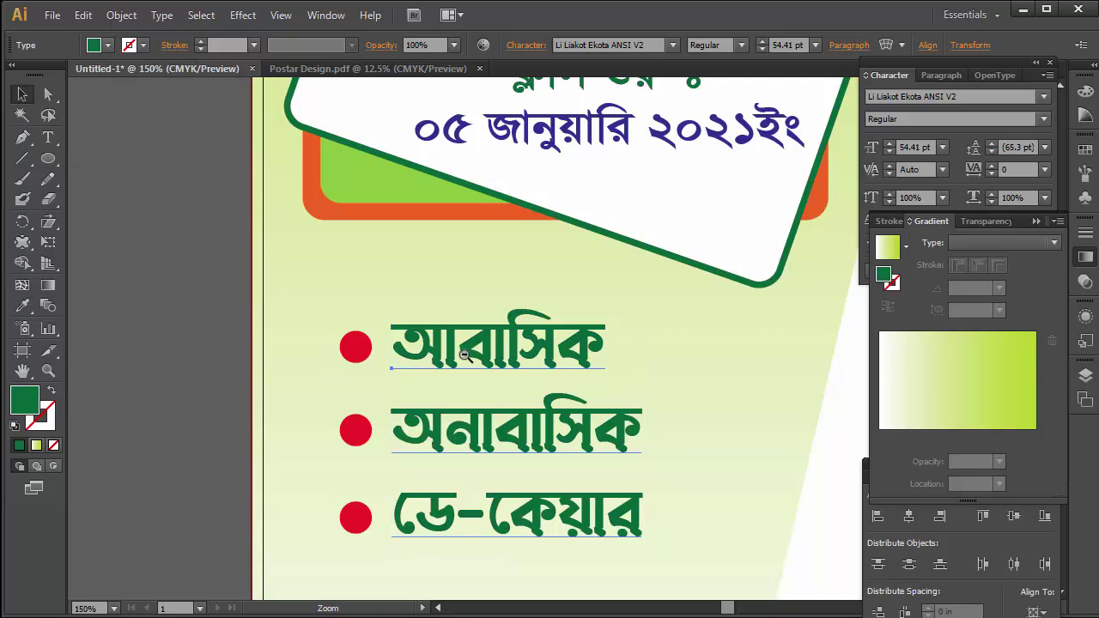
{"action": "key", "text": "ctrl+minus"}
{"action": "key", "text": "ctrl+minus"}
{"action": "key", "text": "ctrl+minus"}
{"action": "left_click", "coordinate": [750, 371]}
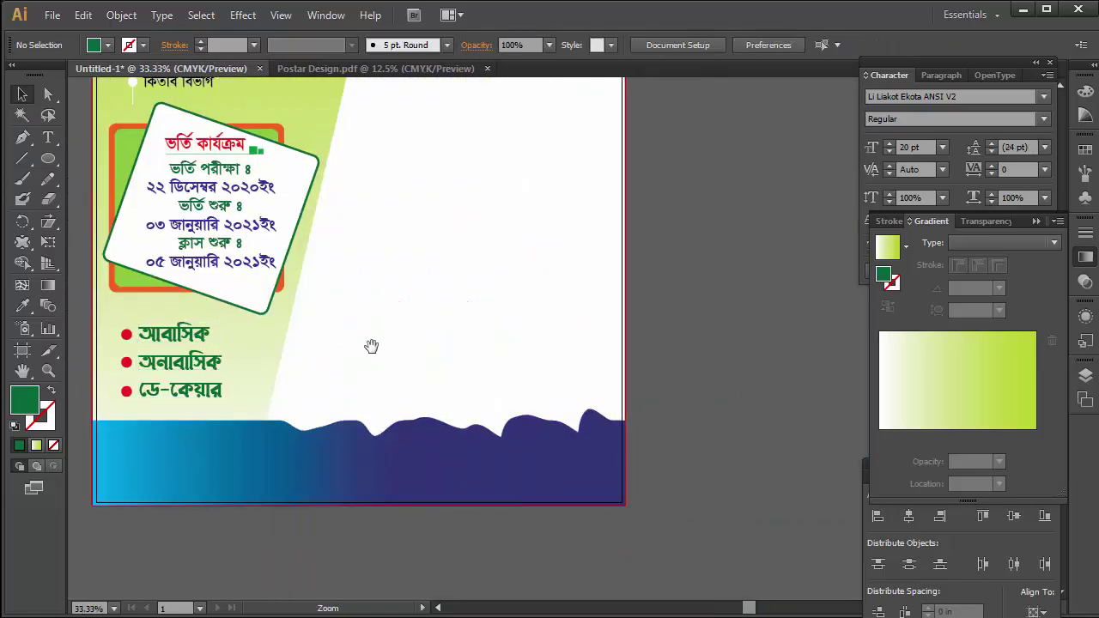
{"action": "key", "text": "ctrl+minus"}
Draw a large circle over the right arch and enlarge it to about 7 in.
{"action": "mouse_move", "coordinate": [559, 192]}
{"action": "left_mouse_down"}
{"action": "mouse_move", "coordinate": [527, 296]}
{"action": "mouse_move", "coordinate": [652, 327]}
{"action": "left_mouse_up"}
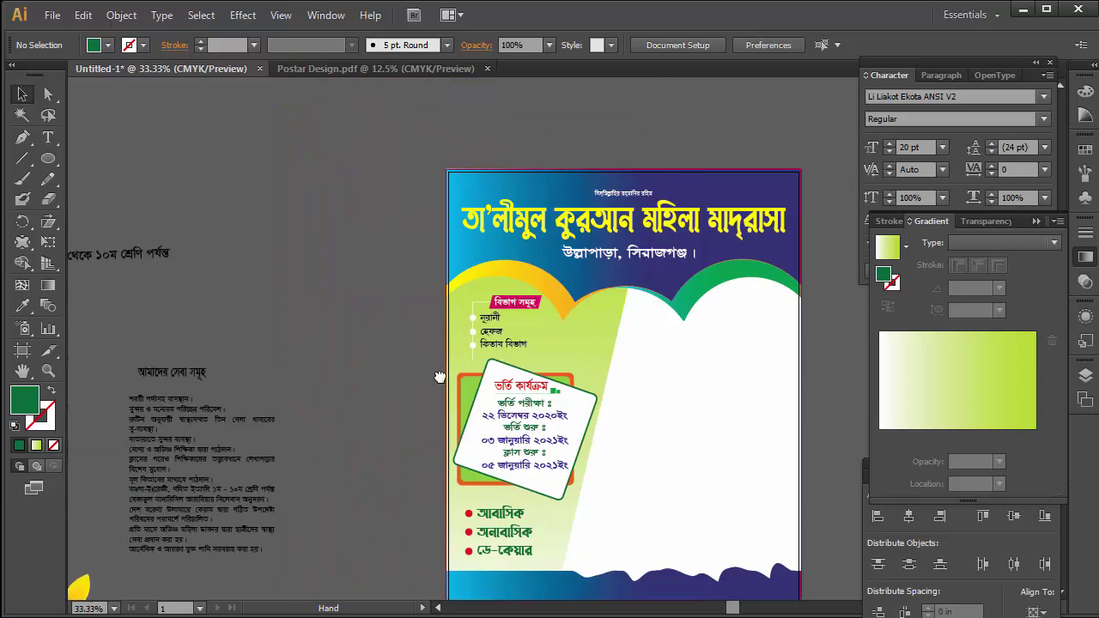
{"action": "left_click_drag", "start_coordinate": [49, 158], "coordinate": [110, 207]}
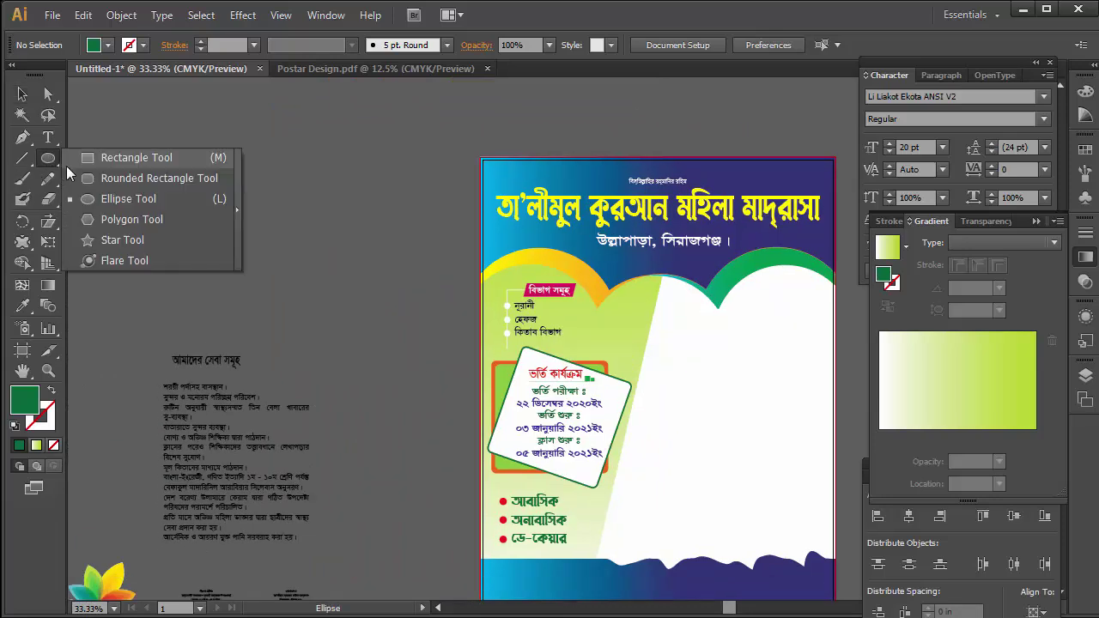
{"action": "key", "text": "Tab"}
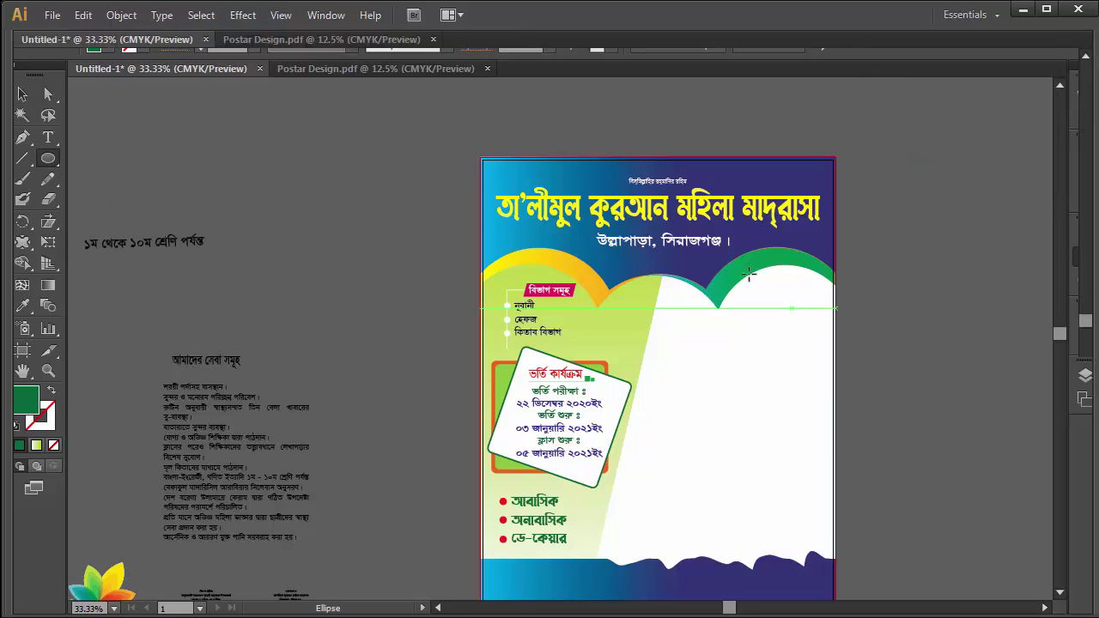
{"action": "mouse_move", "coordinate": [668, 259]}
{"action": "left_mouse_down"}
{"action": "mouse_move", "coordinate": [704, 294]}
{"action": "mouse_move", "coordinate": [745, 379]}
{"action": "mouse_move", "coordinate": [739, 370]}
{"action": "left_mouse_up"}
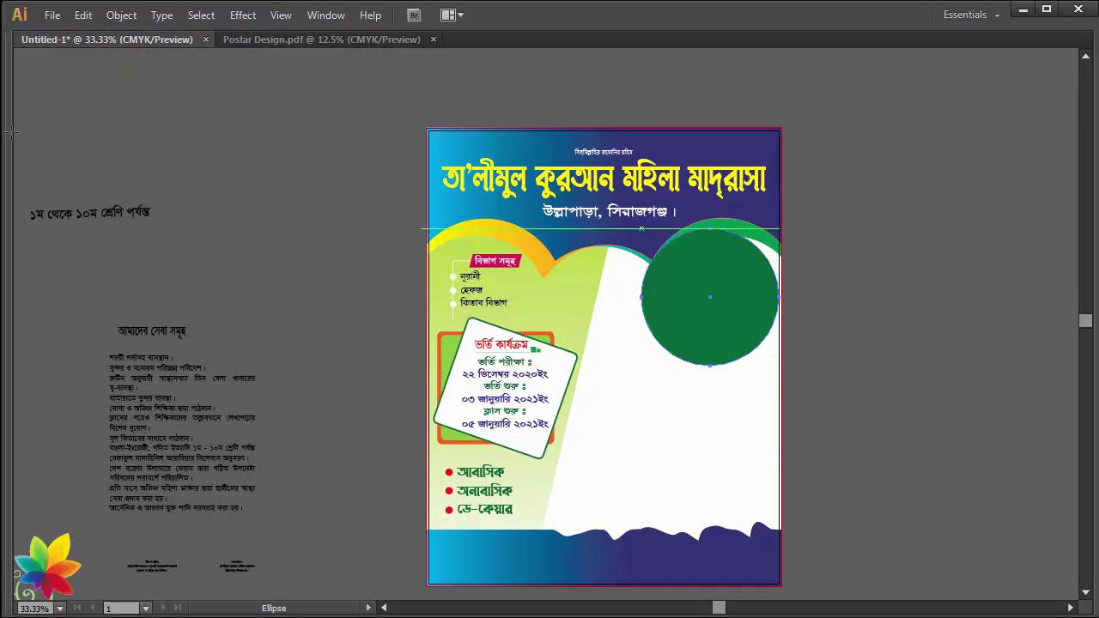
{"action": "key", "text": "Tab"}
{"action": "left_click", "coordinate": [24, 94]}
{"action": "key", "text": "Tab"}
{"action": "left_click_drag", "start_coordinate": [680, 281], "coordinate": [634, 276]}
{"action": "mouse_move", "coordinate": [759, 296]}
{"action": "left_mouse_down"}
{"action": "mouse_move", "coordinate": [710, 306]}
{"action": "mouse_move", "coordinate": [704, 296]}
{"action": "mouse_move", "coordinate": [736, 307]}
{"action": "mouse_move", "coordinate": [712, 299]}
{"action": "left_mouse_up"}
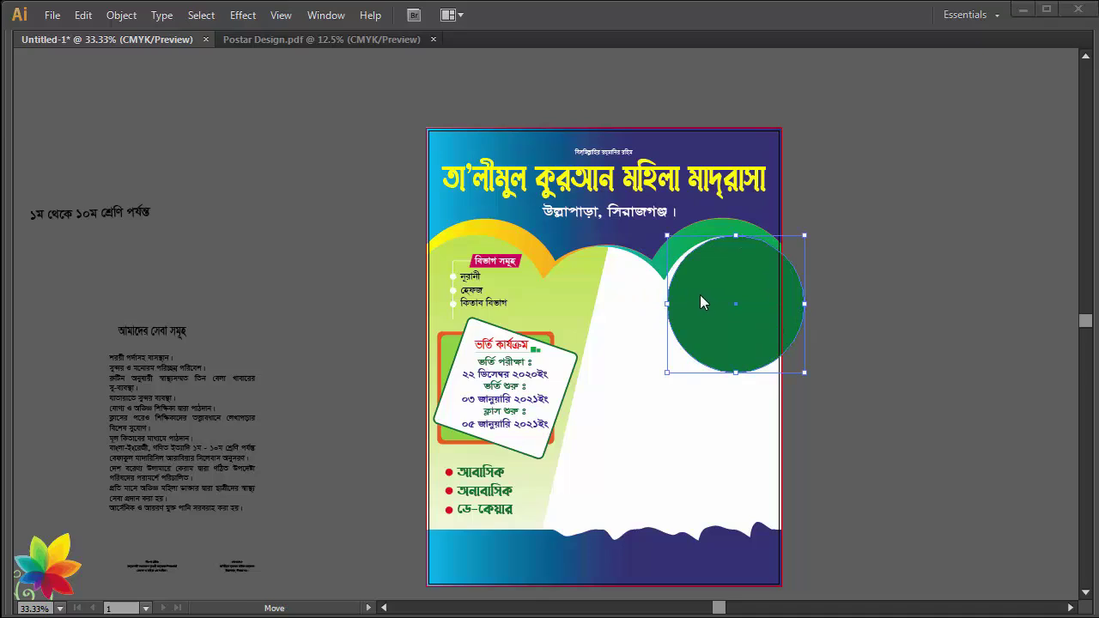
Reposition and enlarge the green circle, then add a smaller concentric copy inside.
{"action": "key", "text": "ctrl+plus"}
{"action": "left_click_drag", "start_coordinate": [760, 345], "coordinate": [751, 340]}
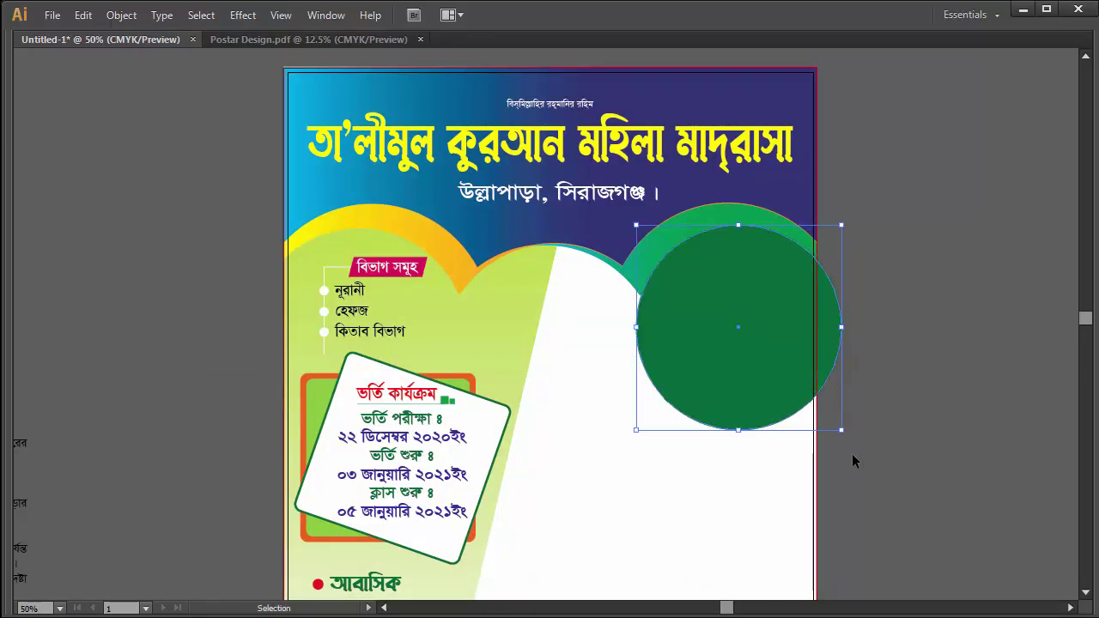
{"action": "left_click_drag", "start_coordinate": [841, 429], "coordinate": [886, 447]}
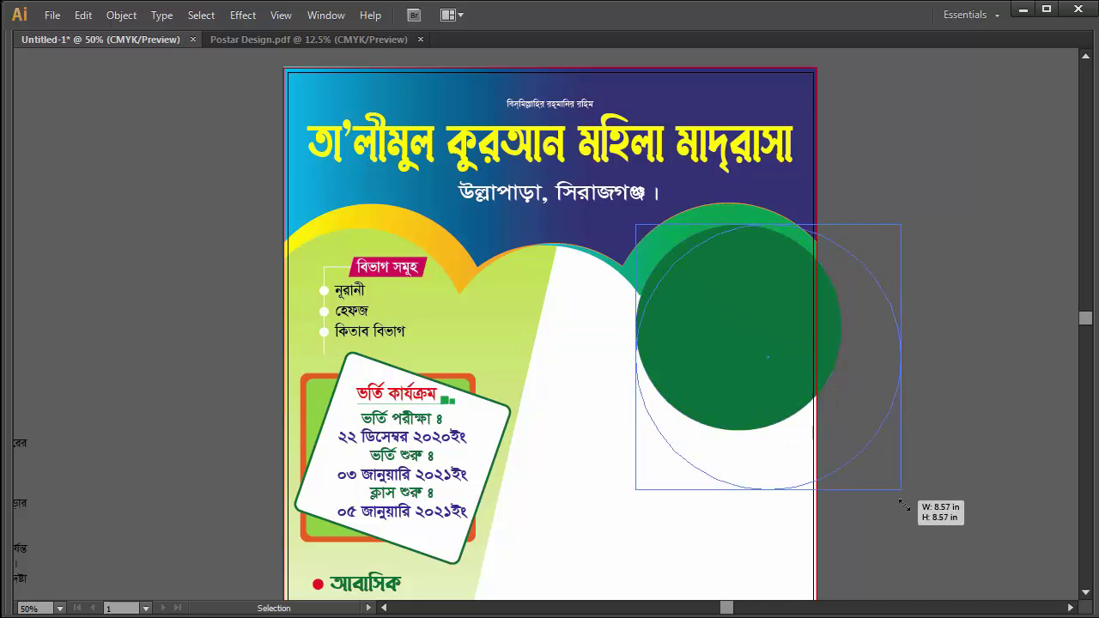
{"action": "left_click", "coordinate": [751, 319], "text": "alt"}
{"action": "left_click", "coordinate": [484, 322]}
{"action": "key", "text": "a"}
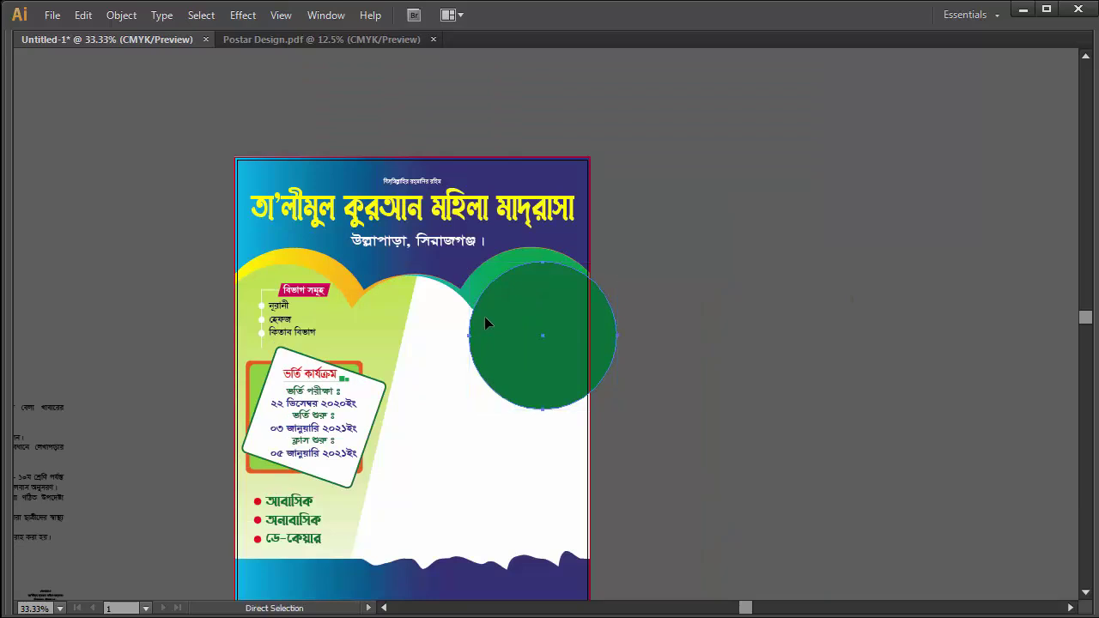
{"action": "key", "text": "v"}
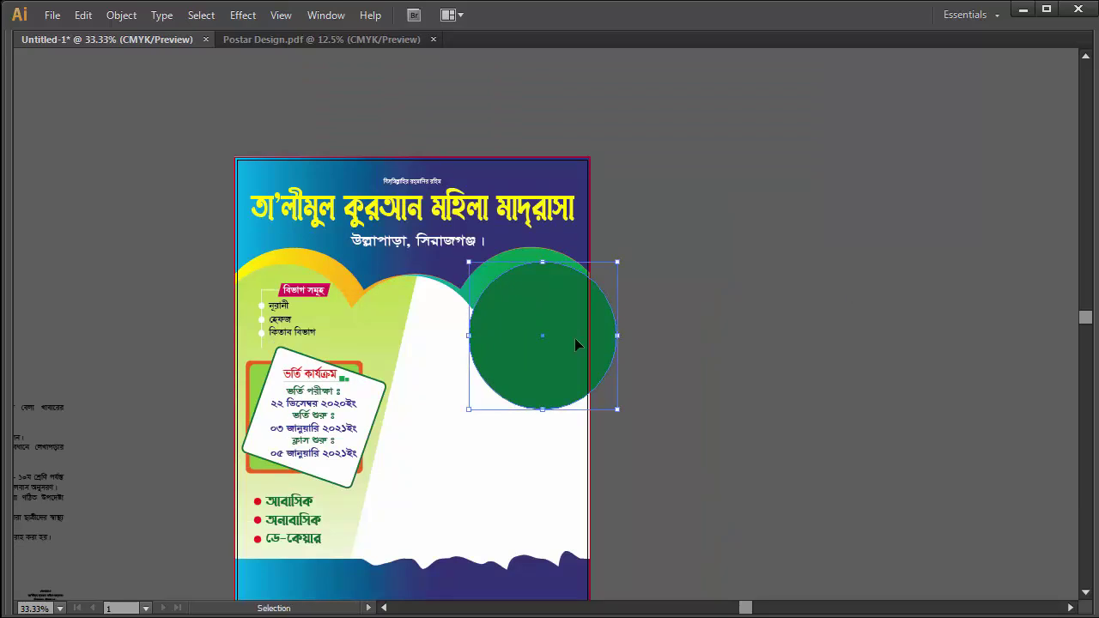
{"action": "left_click_drag", "start_coordinate": [615, 342], "coordinate": [568, 345]}
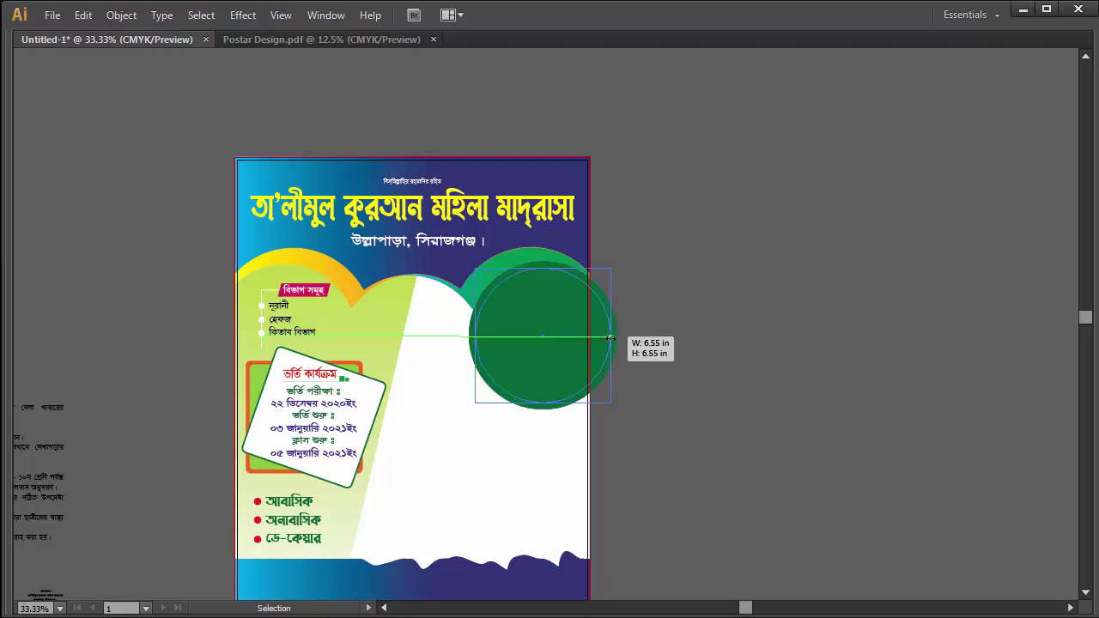
Give the outer circle a white-to-green gradient and shrink the inner green circle.
{"action": "key", "text": "ctrl+plus"}
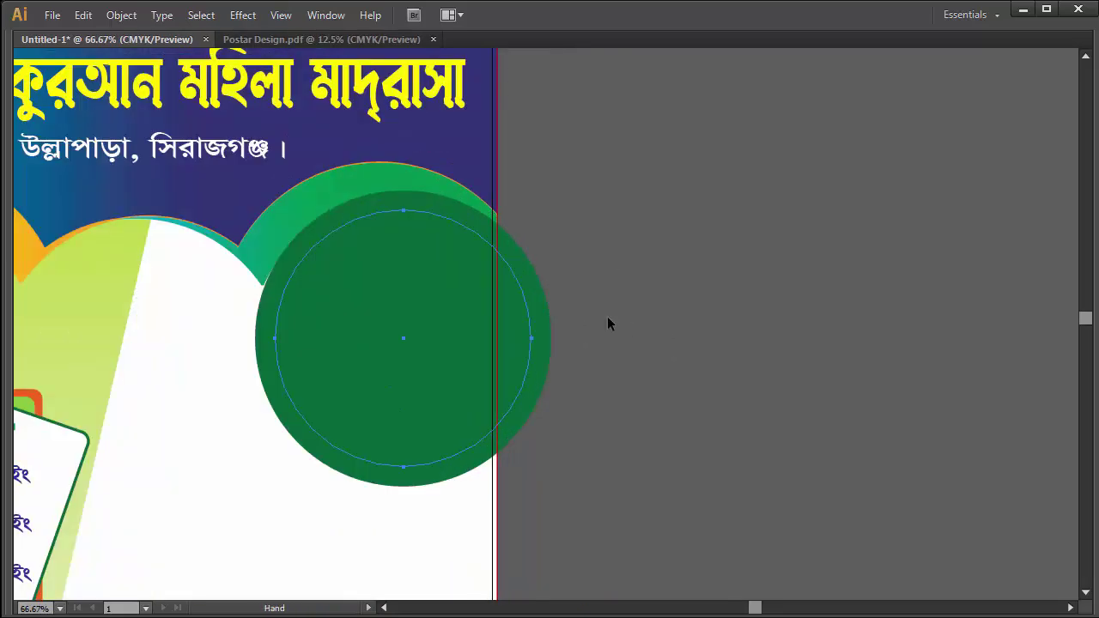
{"action": "key", "text": "Tab"}
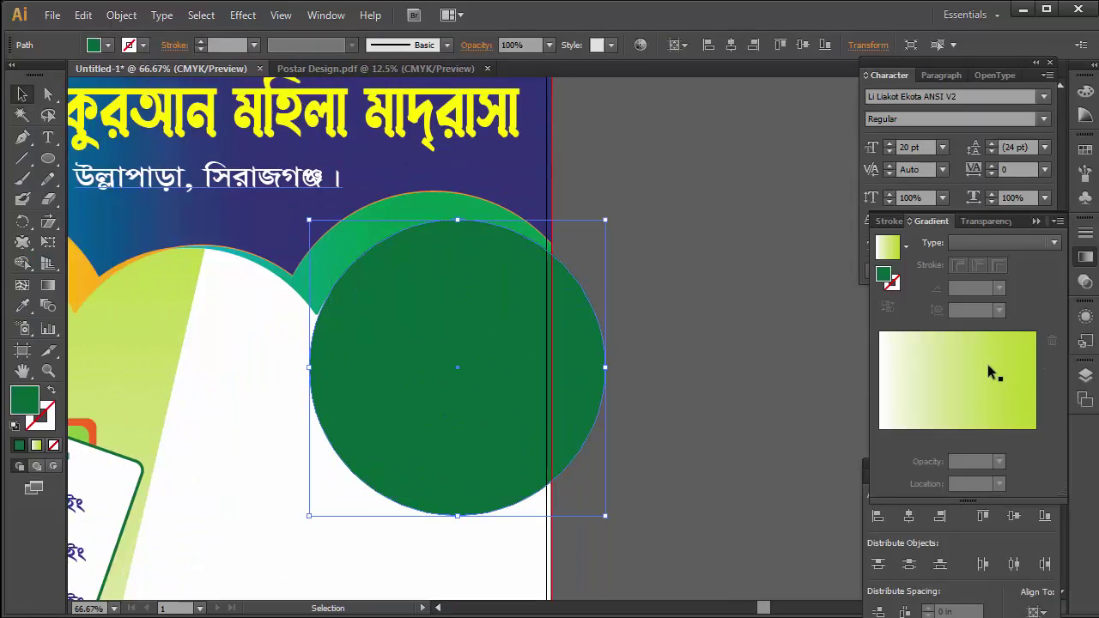
{"action": "left_click", "coordinate": [989, 368]}
{"action": "left_click", "coordinate": [456, 323]}
{"action": "key", "text": "a"}
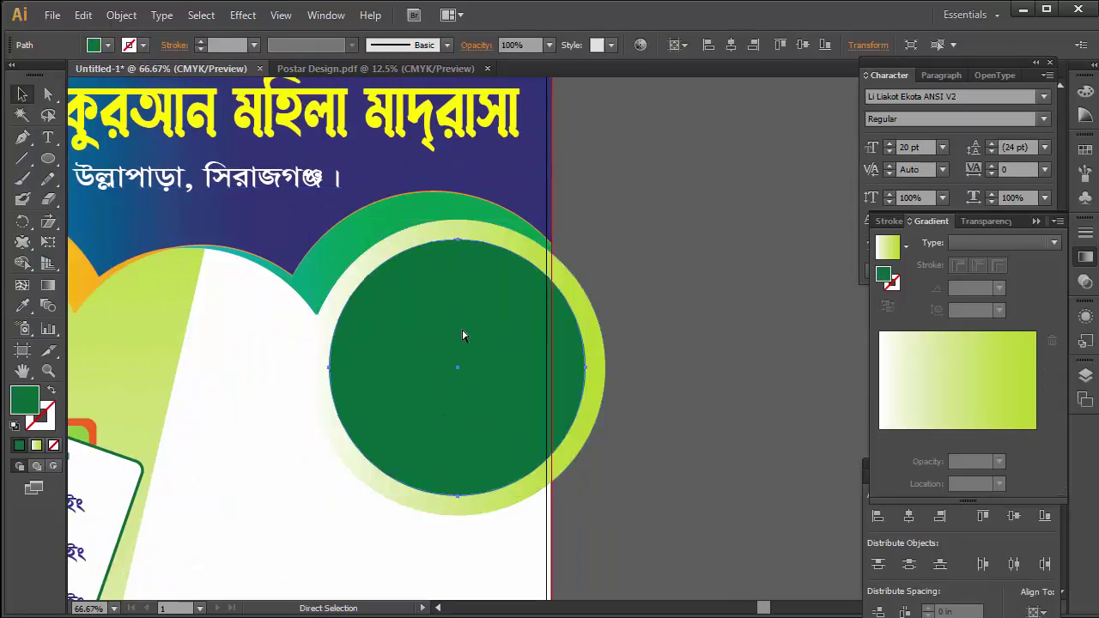
{"action": "key", "text": "v"}
{"action": "left_click_drag", "start_coordinate": [585, 368], "coordinate": [569, 368]}
Recolour the ring's gradient stops to magenta on the left and red on the right.
{"action": "left_click", "coordinate": [578, 327]}
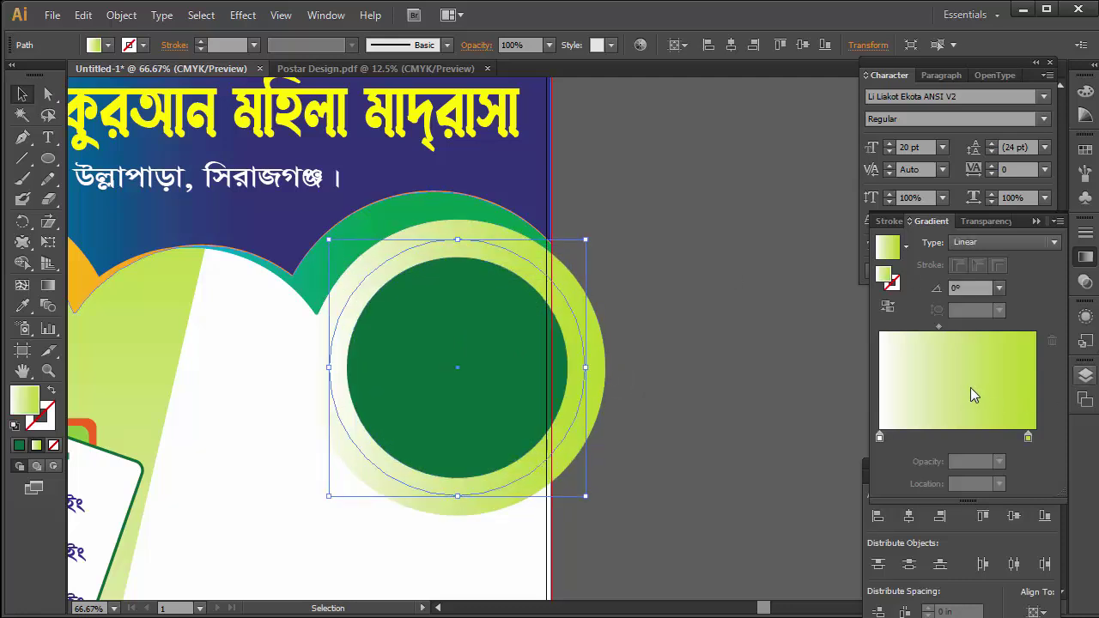
{"action": "left_click", "coordinate": [1029, 439]}
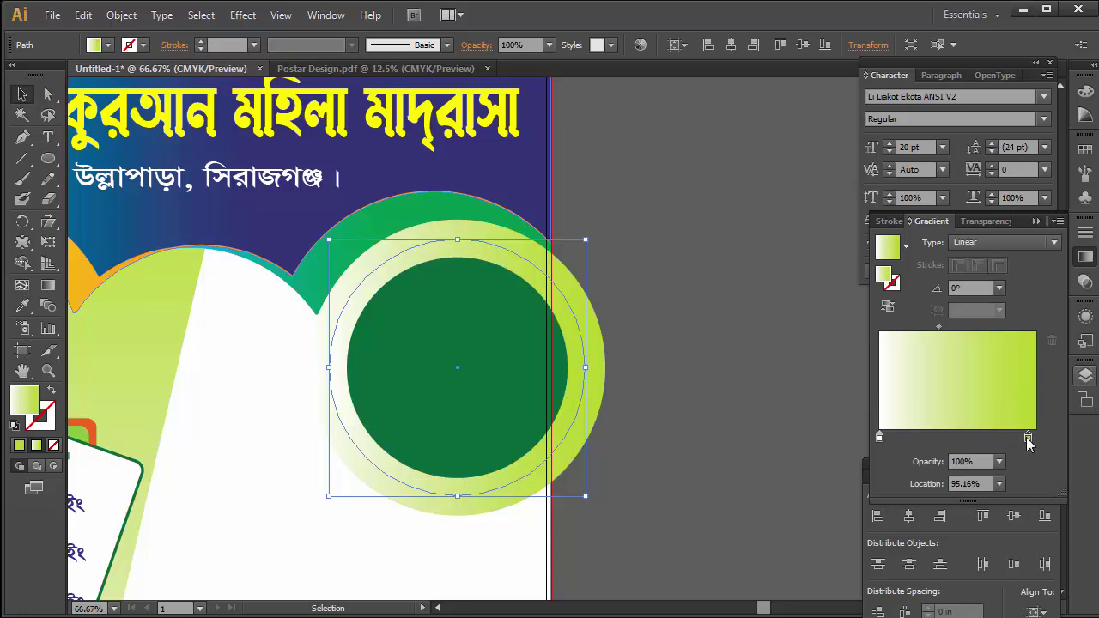
{"action": "double_click", "coordinate": [1028, 439]}
{"action": "left_click_drag", "start_coordinate": [971, 526], "coordinate": [981, 526]}
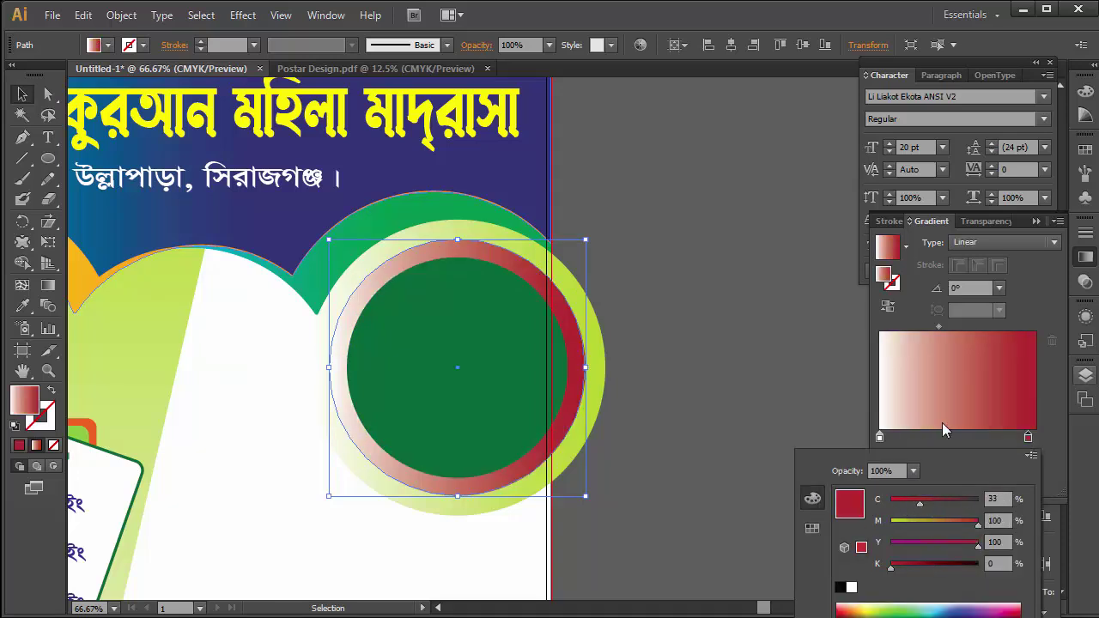
{"action": "left_click", "coordinate": [880, 439]}
{"action": "double_click", "coordinate": [880, 439]}
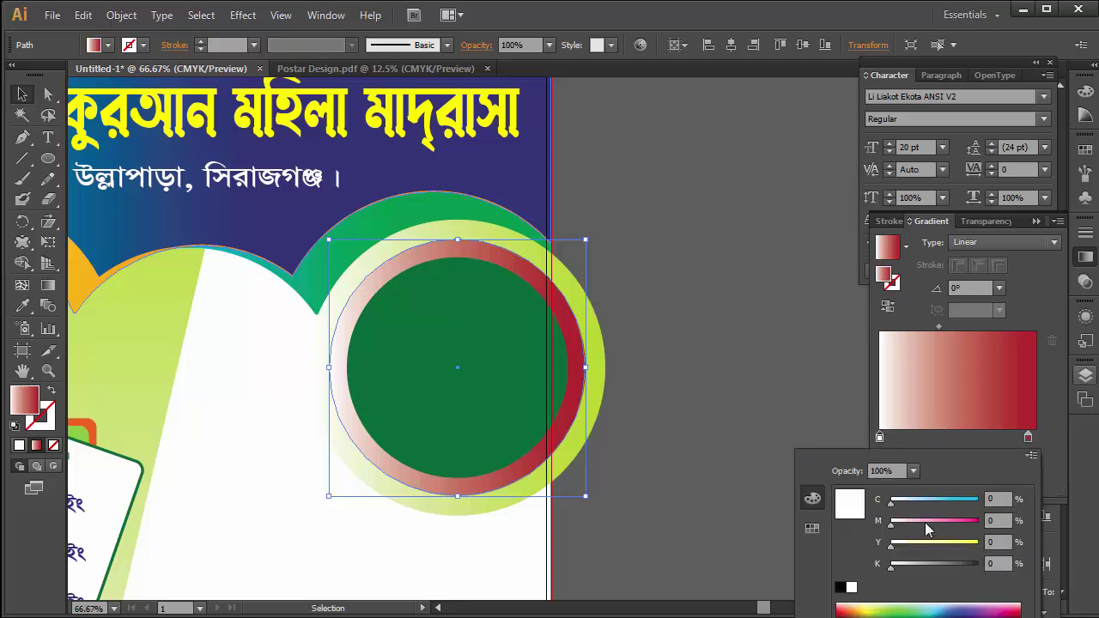
{"action": "left_click_drag", "start_coordinate": [927, 524], "coordinate": [1076, 539]}
{"action": "left_click", "coordinate": [415, 320]}
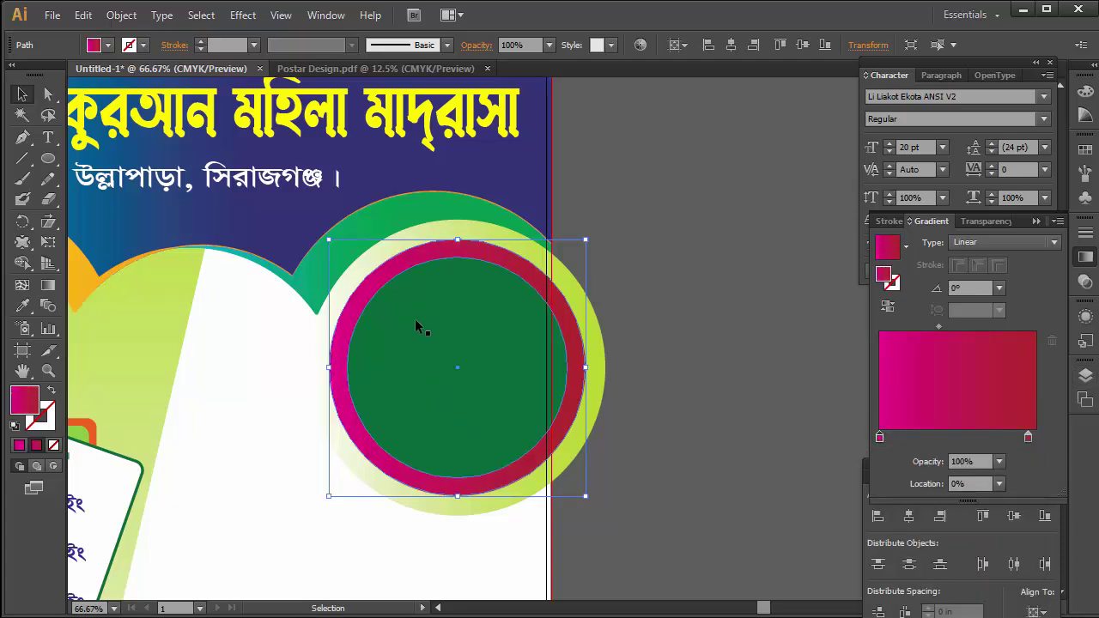
Fill the inner circle with the gradient and shift its stops toward red.
{"action": "left_click", "coordinate": [647, 339]}
{"action": "left_click", "coordinate": [413, 369]}
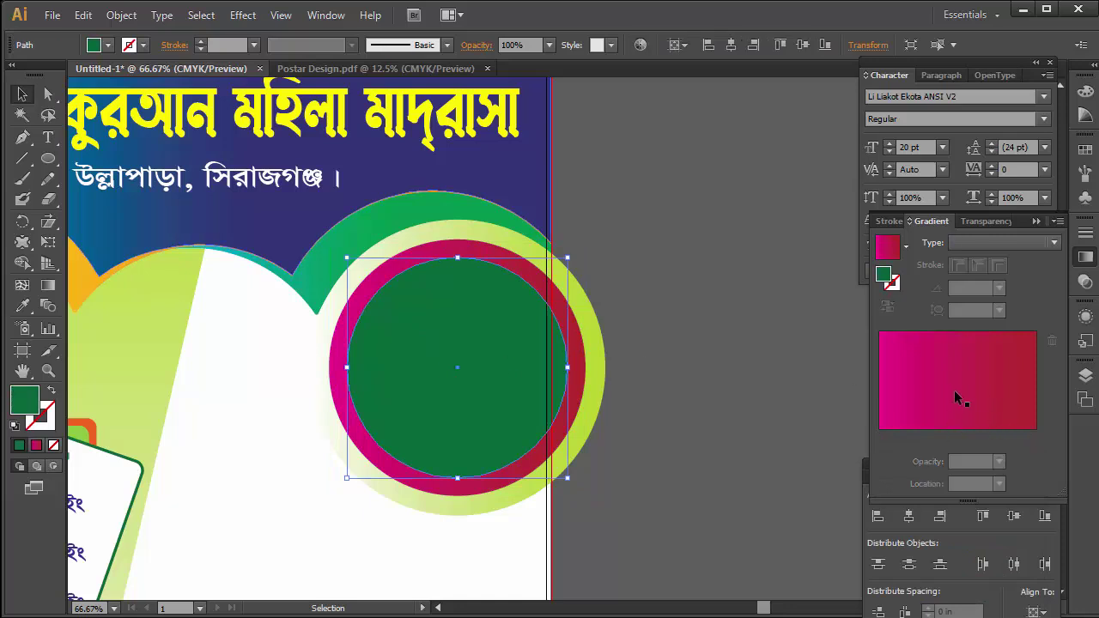
{"action": "left_click", "coordinate": [954, 390]}
{"action": "left_click", "coordinate": [1026, 437]}
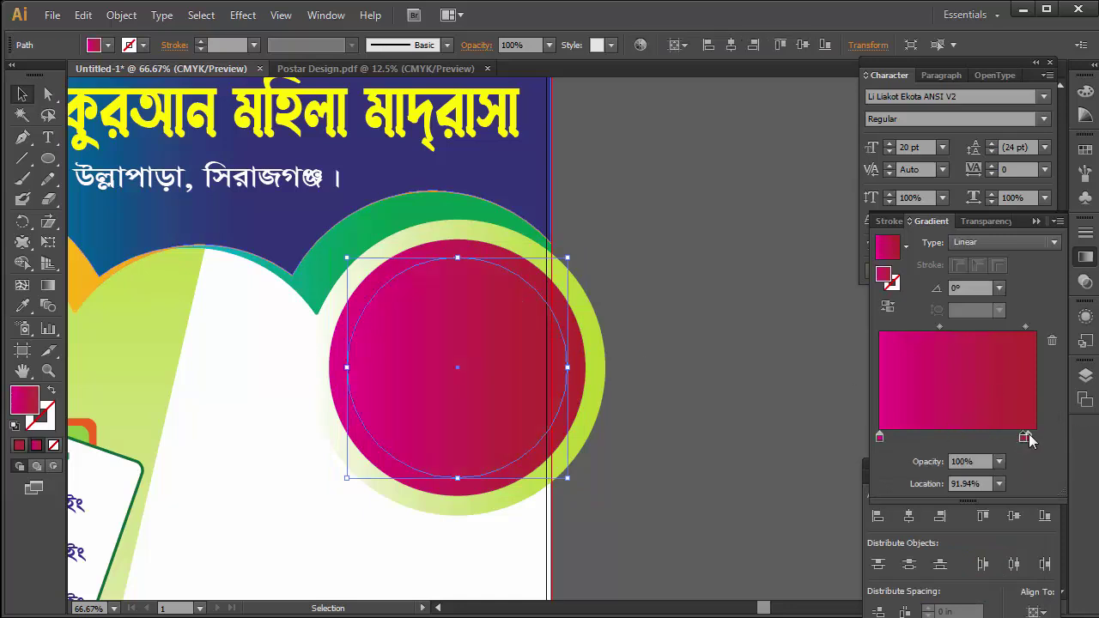
{"action": "double_click", "coordinate": [1028, 438]}
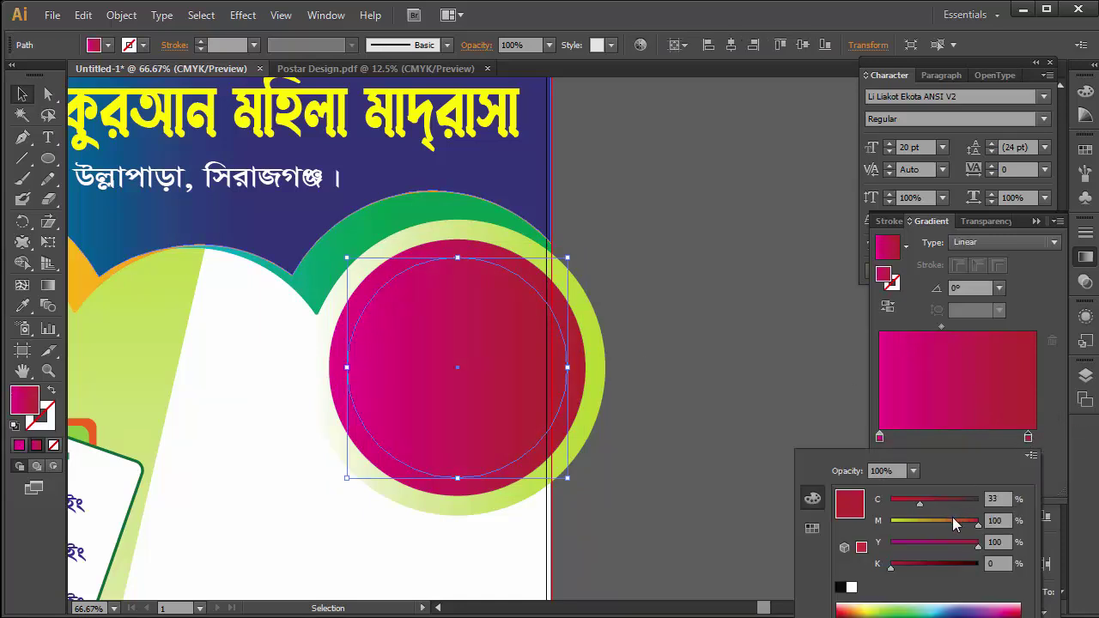
{"action": "double_click", "coordinate": [880, 438]}
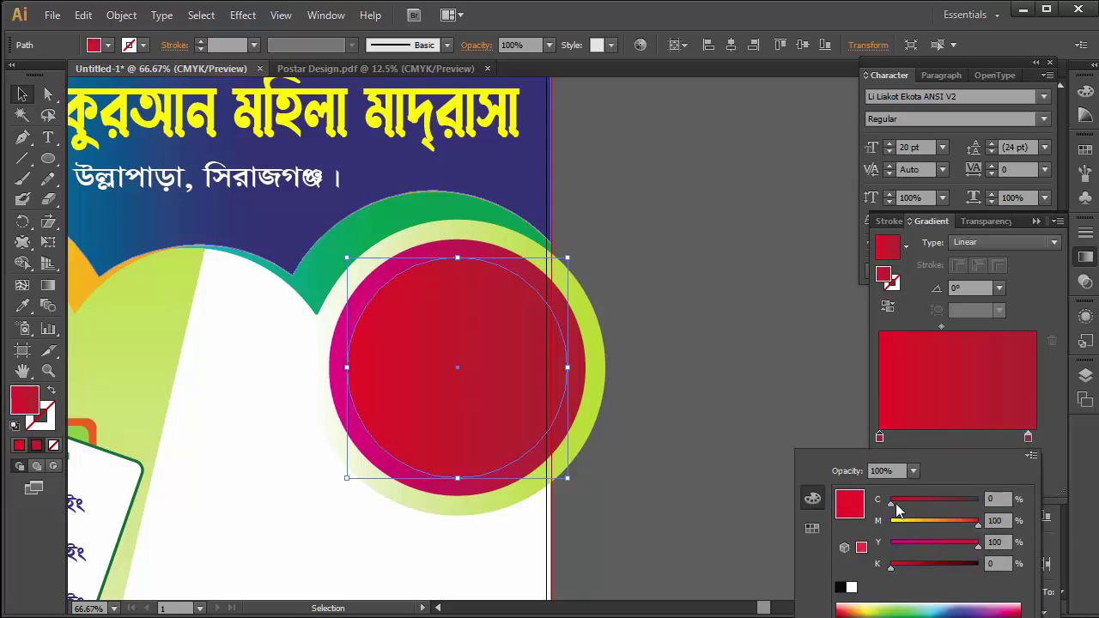
{"action": "left_click", "coordinate": [682, 347]}
Merge the circle pieces past the poster's right edge with Shape Builder and delete them.
{"action": "scroll", "coordinate": [590, 386], "scroll_direction": "down", "scroll_amount": 1, "text": "alt"}
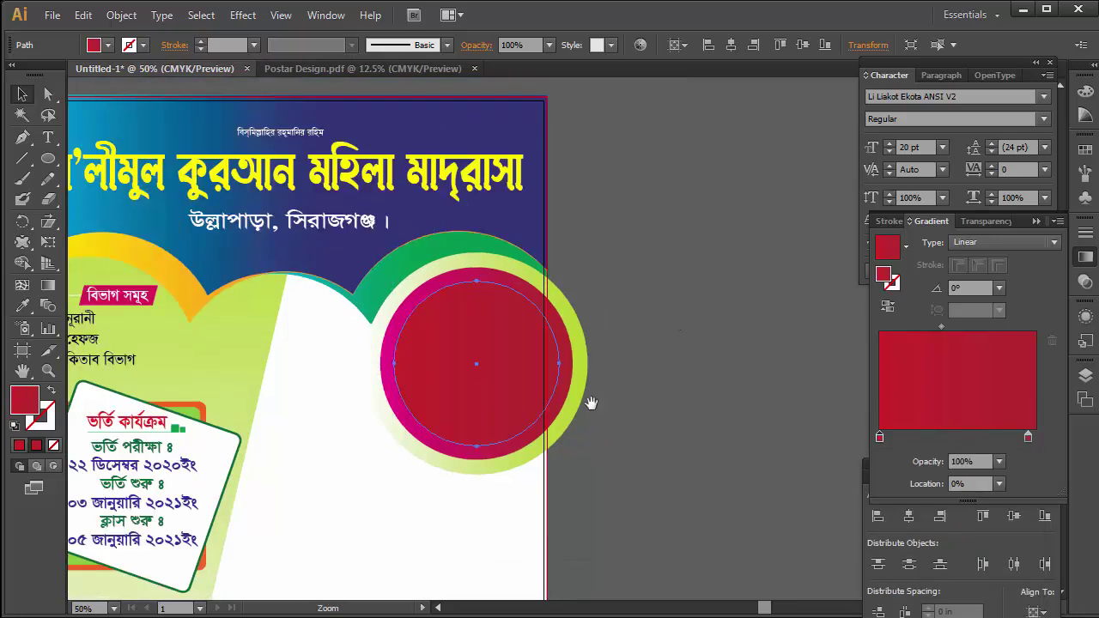
{"action": "scroll", "coordinate": [516, 421], "scroll_direction": "down", "scroll_amount": 3}
{"action": "left_click", "coordinate": [561, 402]}
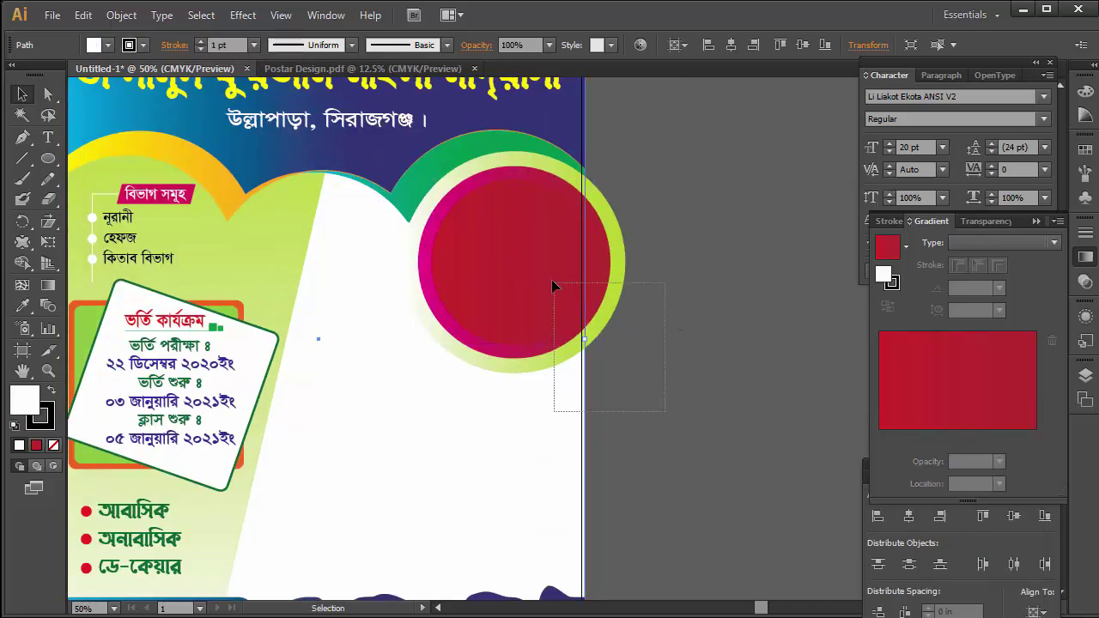
{"action": "left_click_drag", "start_coordinate": [551, 279], "coordinate": [553, 282]}
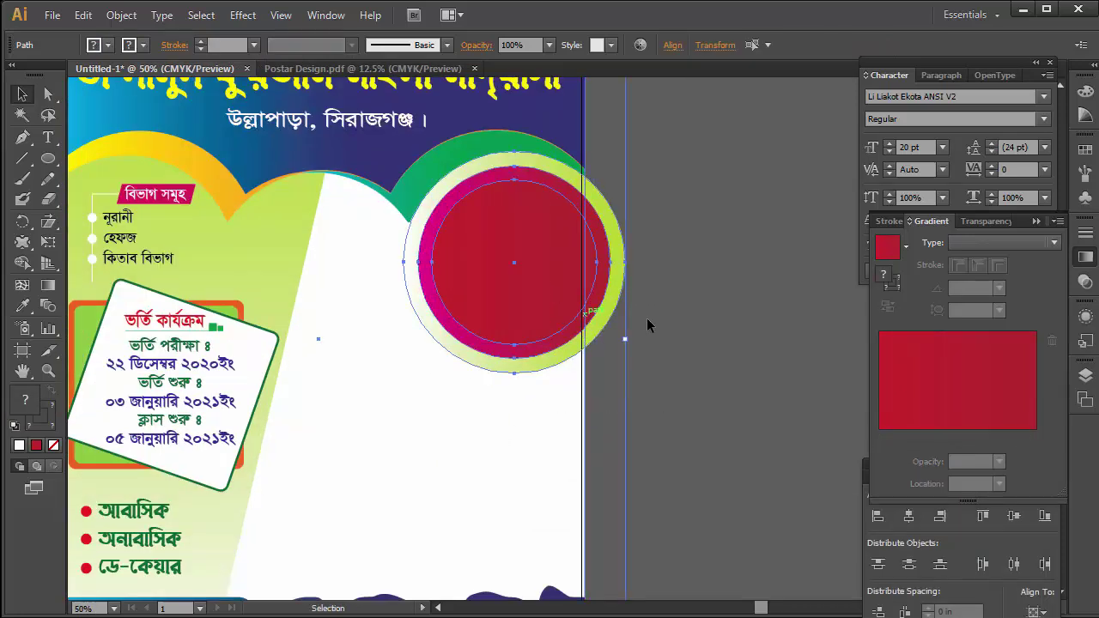
{"action": "left_click", "coordinate": [23, 266]}
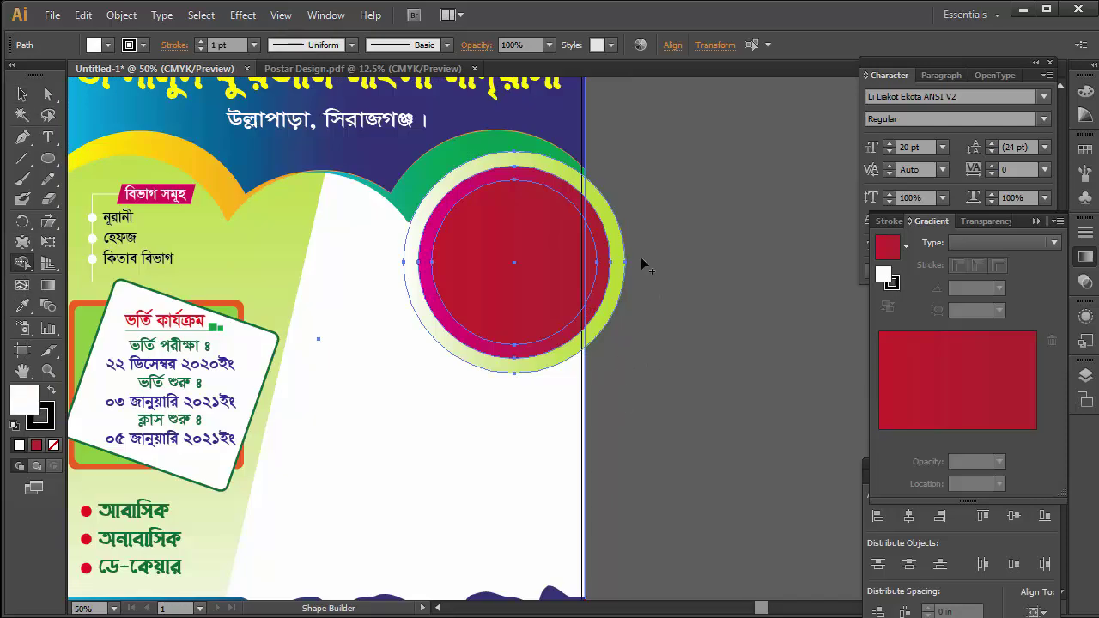
{"action": "mouse_move", "coordinate": [593, 263]}
{"action": "left_mouse_down"}
{"action": "mouse_move", "coordinate": [640, 253]}
{"action": "mouse_move", "coordinate": [602, 286]}
{"action": "left_mouse_up"}
{"action": "left_click", "coordinate": [48, 93]}
{"action": "key", "text": "Delete"}
Clear the selection, check the trimmed edge up close, and view the whole poster.
{"action": "left_click", "coordinate": [22, 94]}
{"action": "left_click_drag", "start_coordinate": [651, 139], "coordinate": [597, 197]}
{"action": "left_click", "coordinate": [543, 311]}
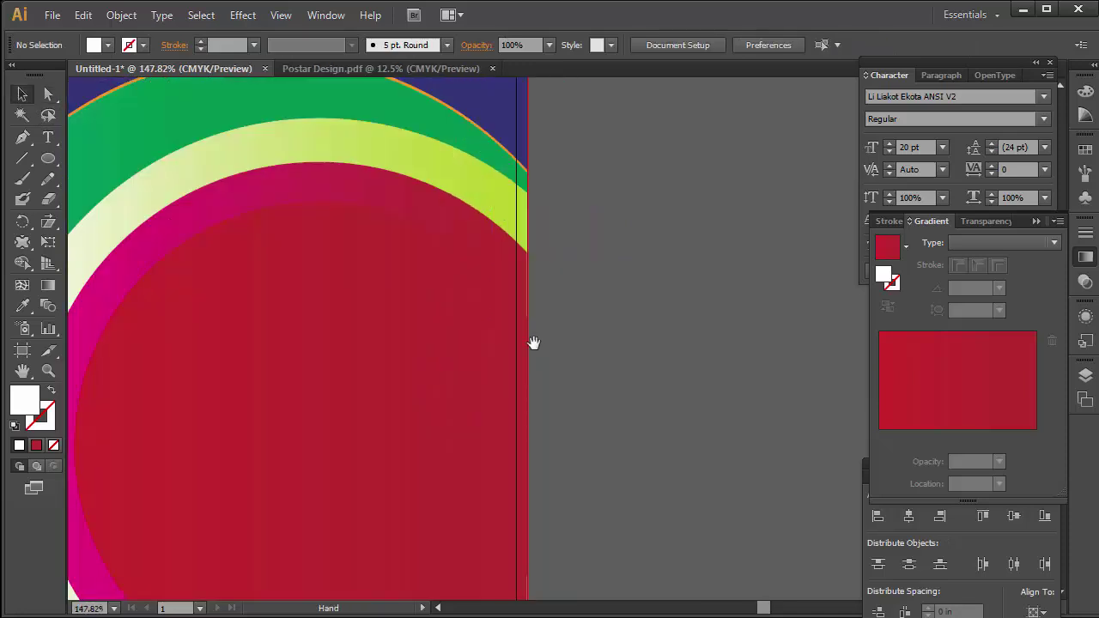
{"action": "left_click", "coordinate": [443, 296], "text": "alt"}
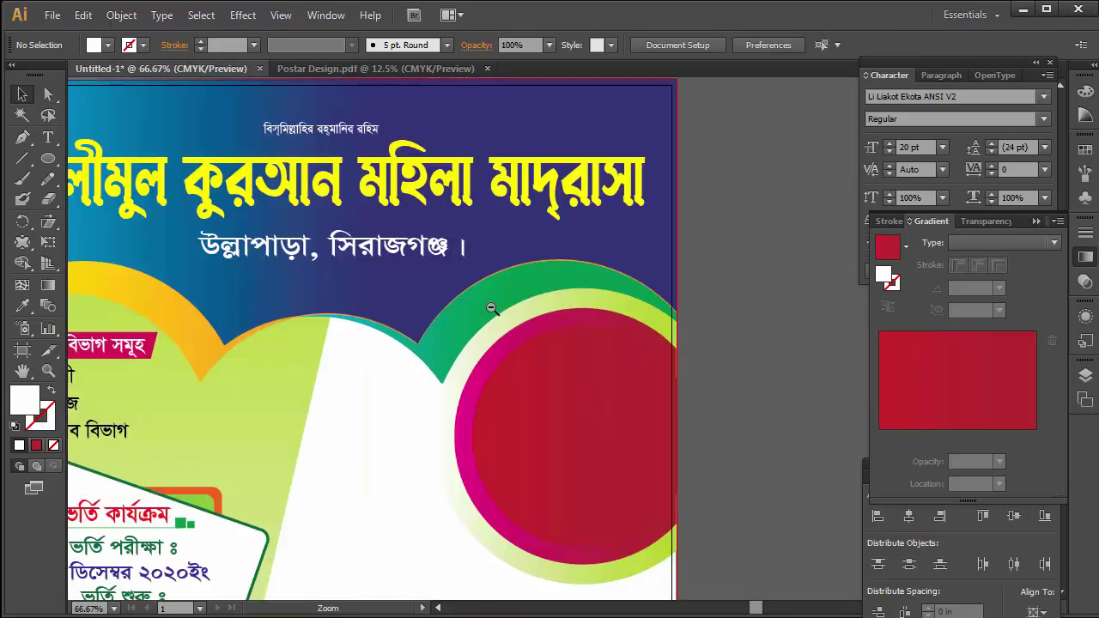
{"action": "left_click", "coordinate": [490, 306], "text": "alt"}
{"action": "mouse_move", "coordinate": [279, 396]}
{"action": "left_mouse_down"}
{"action": "mouse_move", "coordinate": [434, 365]}
{"action": "mouse_move", "coordinate": [384, 418]}
{"action": "left_mouse_up"}
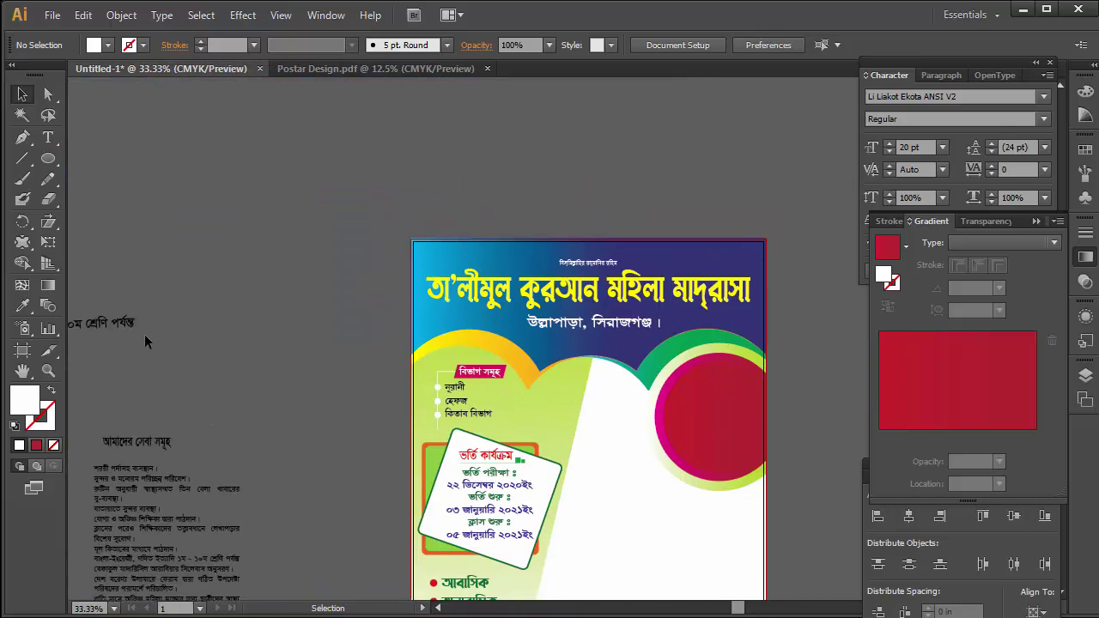
Paste the ১ম থেকে ১০ম শ্রেণি পর্যন্ত text and move it onto the red circle.
{"action": "key", "text": "t"}
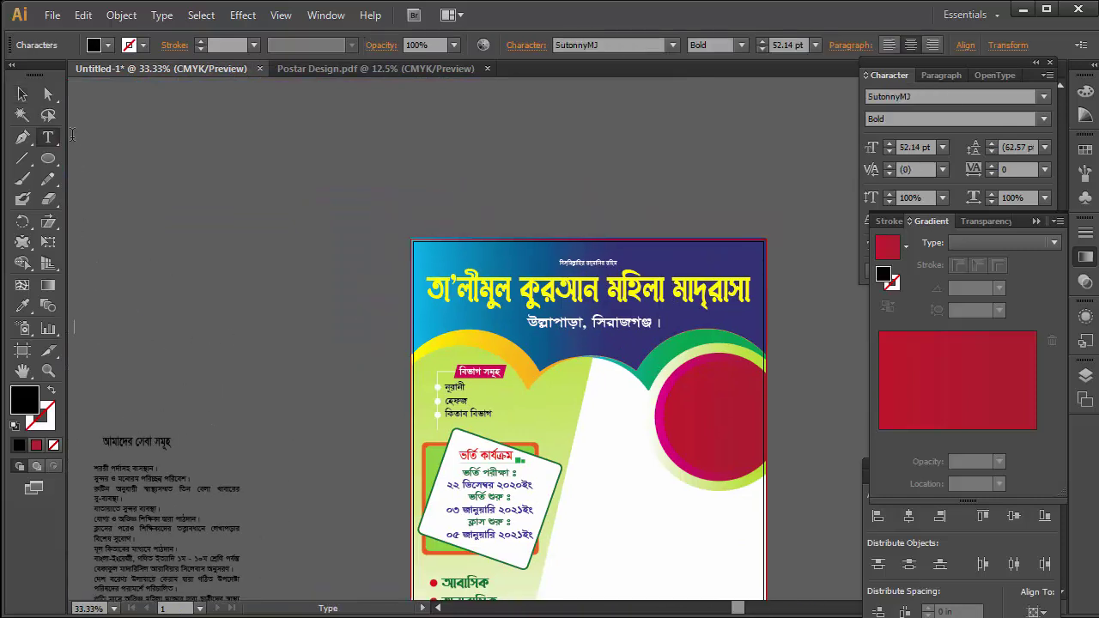
{"action": "left_click", "coordinate": [49, 137]}
{"action": "key", "text": "ctrl+v"}
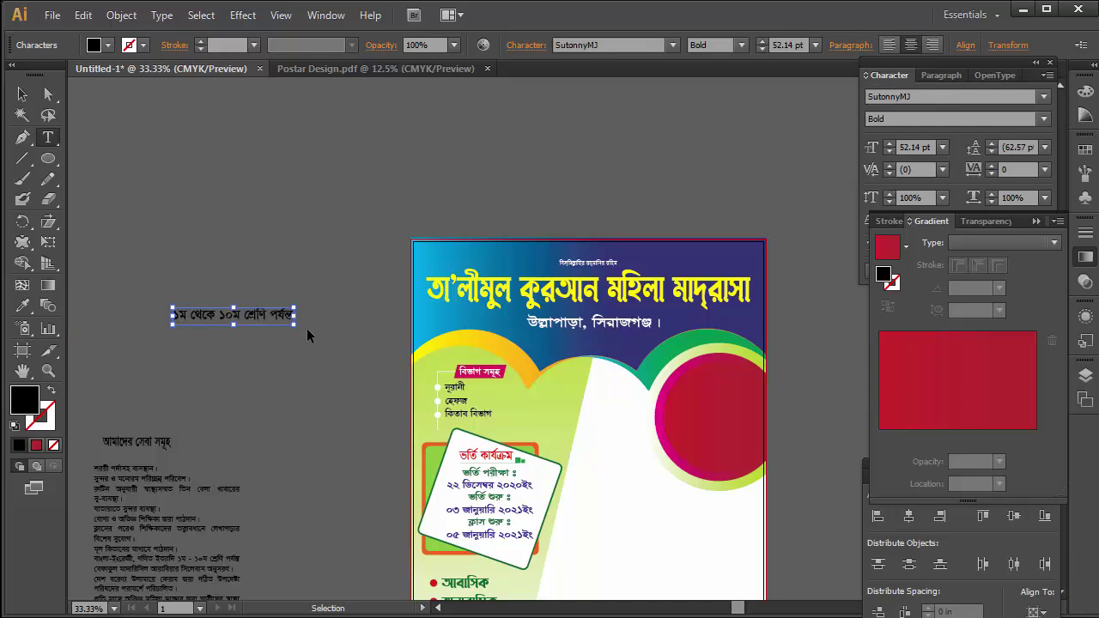
{"action": "key", "text": "v"}
{"action": "left_click_drag", "start_coordinate": [203, 319], "coordinate": [695, 383]}
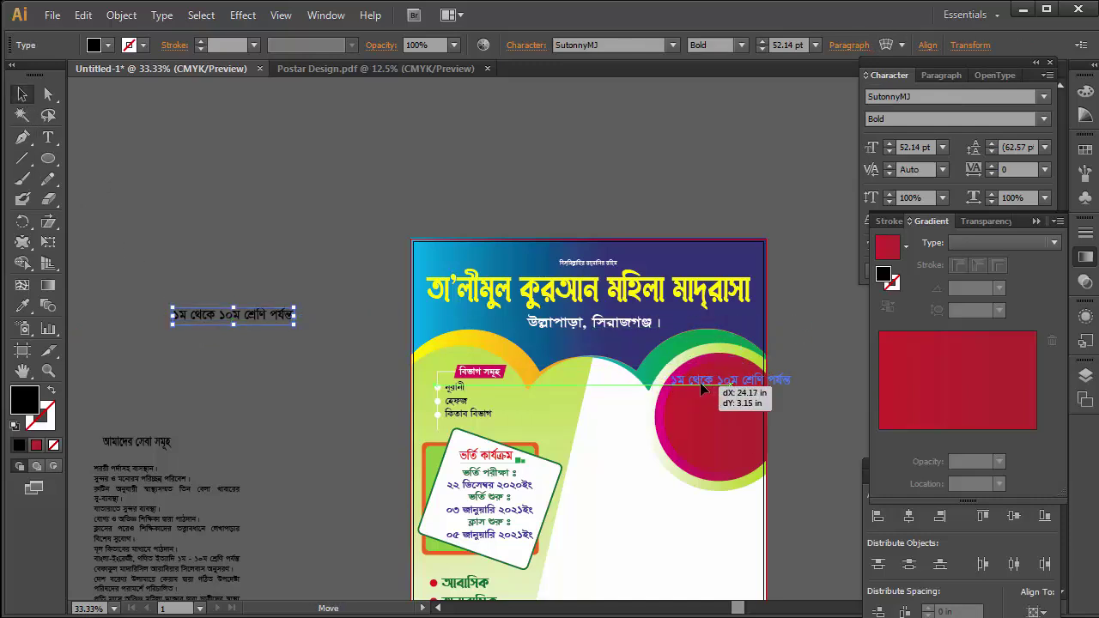
{"action": "left_click_drag", "start_coordinate": [695, 382], "coordinate": [682, 385]}
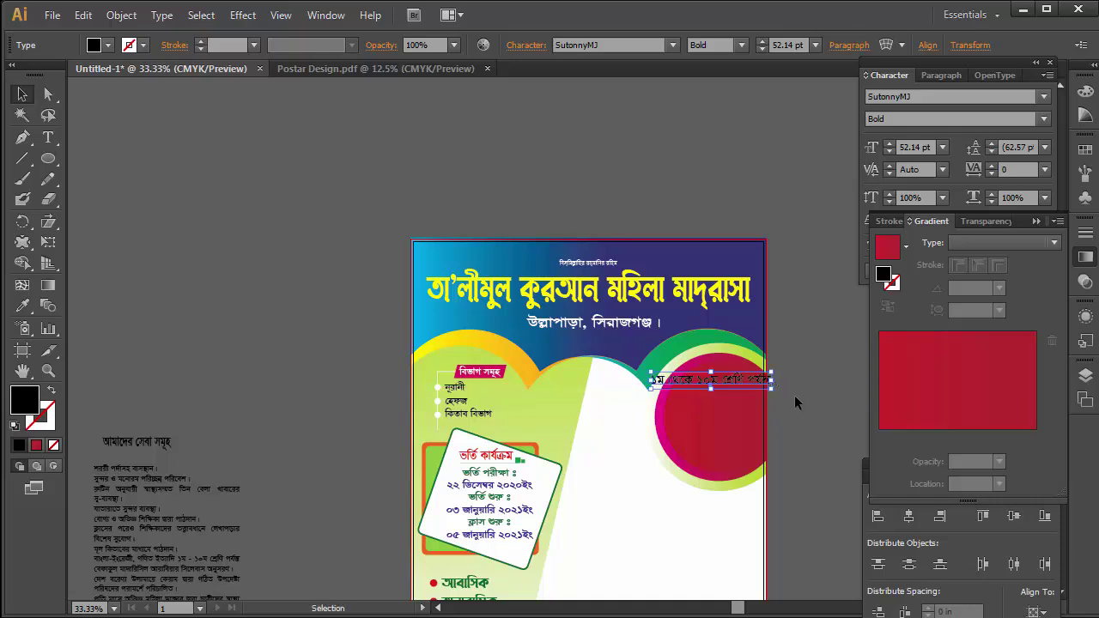
Split the text into two lines and shrink it to fit inside the circle.
{"action": "scroll", "coordinate": [713, 378], "scroll_direction": "up", "scroll_amount": 1}
{"action": "scroll", "coordinate": [766, 227], "scroll_direction": "up", "scroll_amount": 1}
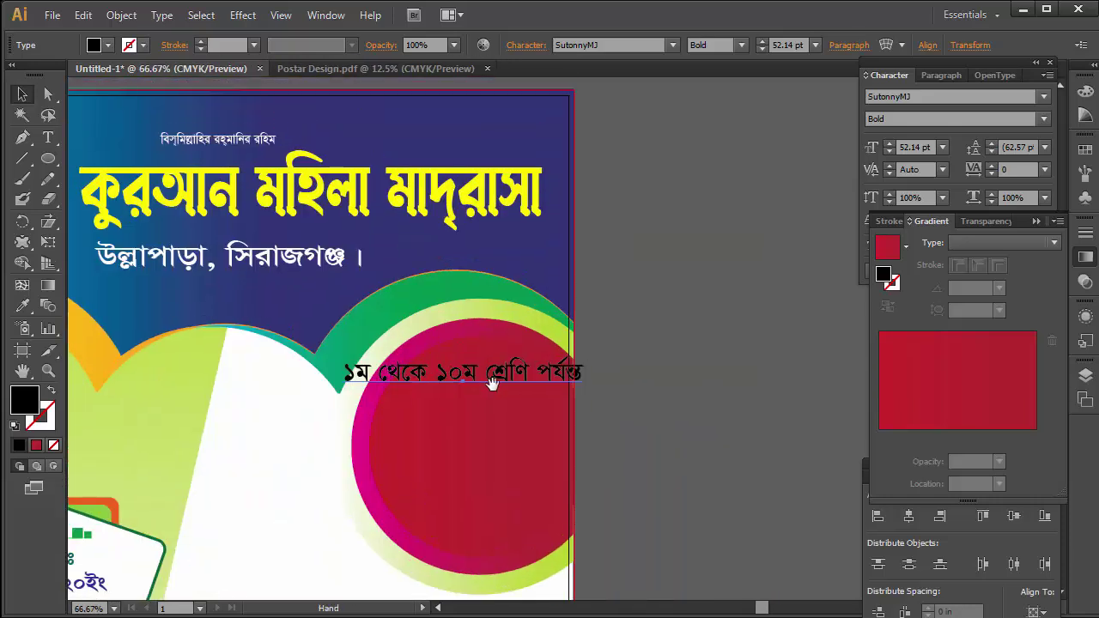
{"action": "double_click", "coordinate": [437, 371]}
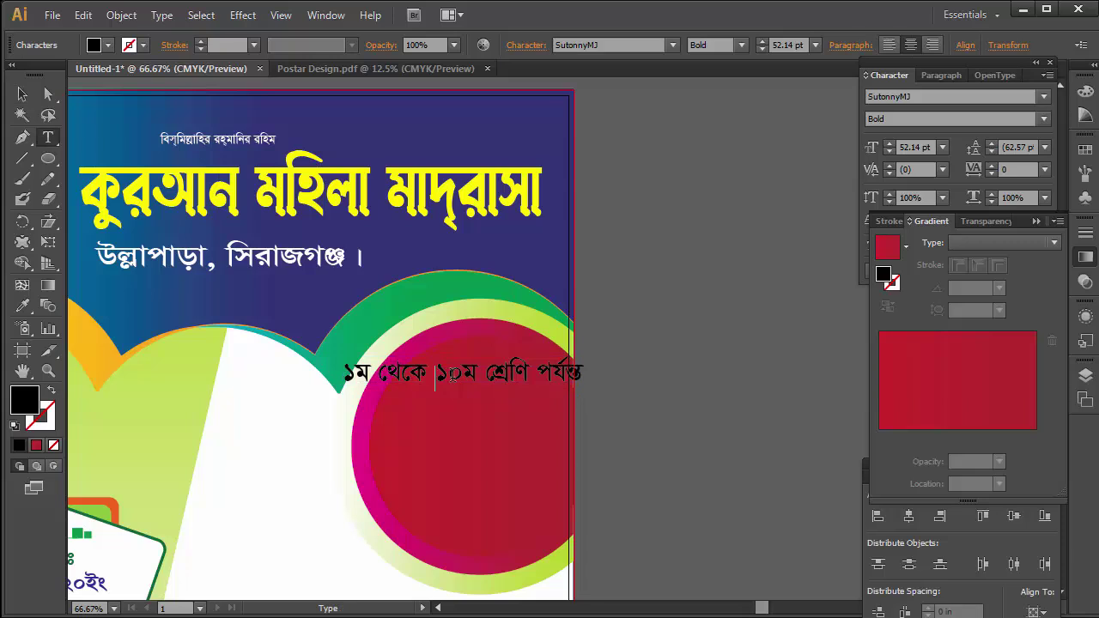
{"action": "key", "text": "Return"}
{"action": "key", "text": "Escape"}
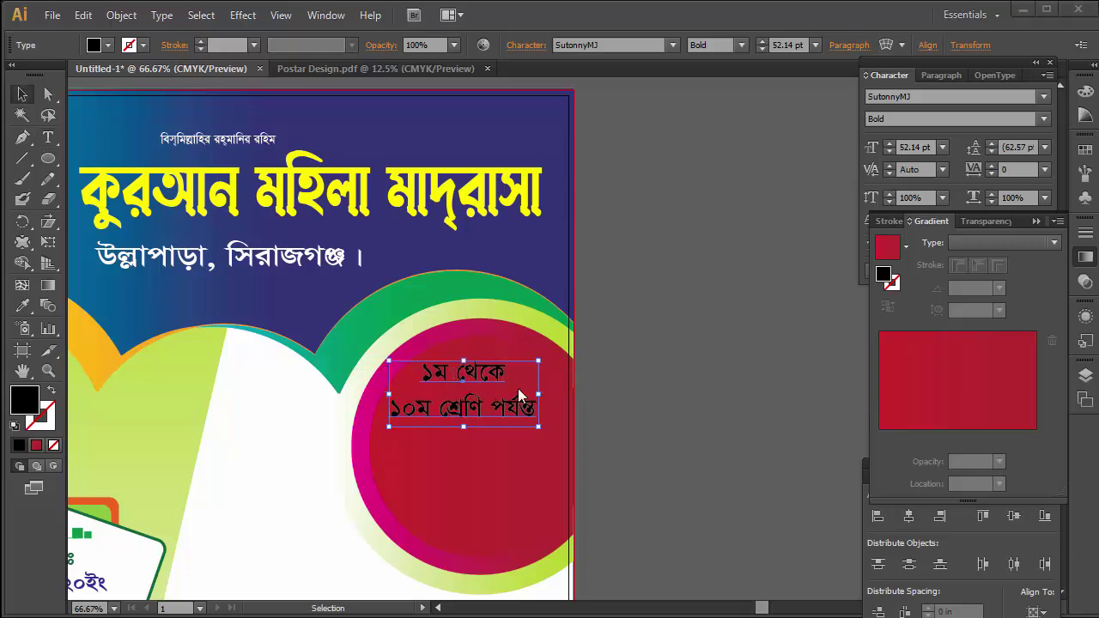
{"action": "mouse_move", "coordinate": [482, 416]}
{"action": "left_mouse_down"}
{"action": "mouse_move", "coordinate": [515, 402]}
{"action": "mouse_move", "coordinate": [501, 407]}
{"action": "left_mouse_up"}
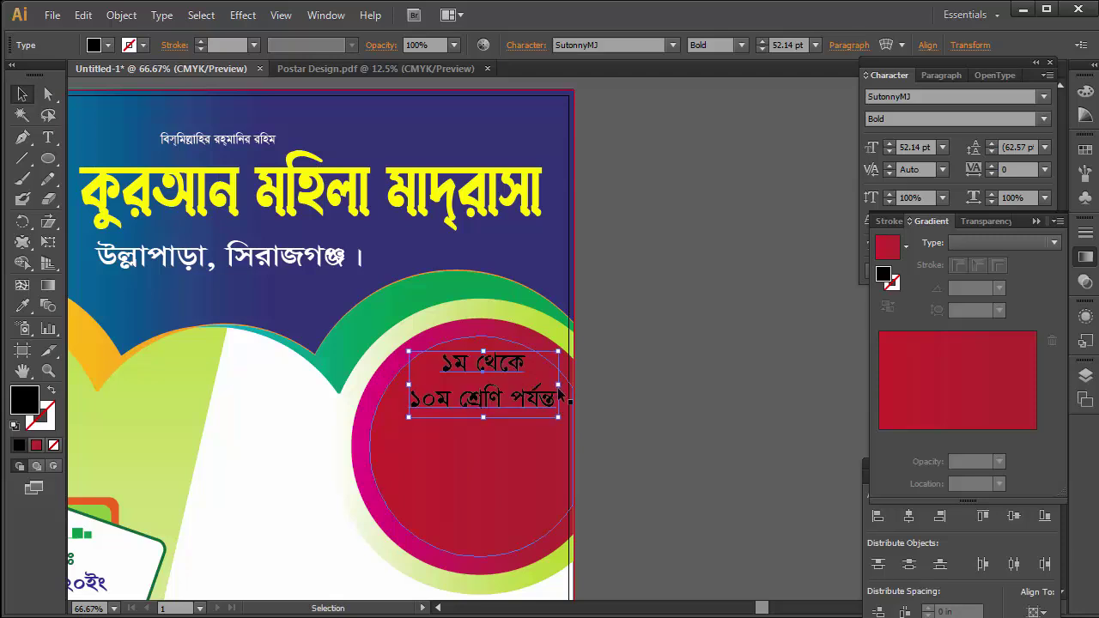
{"action": "left_click_drag", "start_coordinate": [559, 385], "coordinate": [505, 381]}
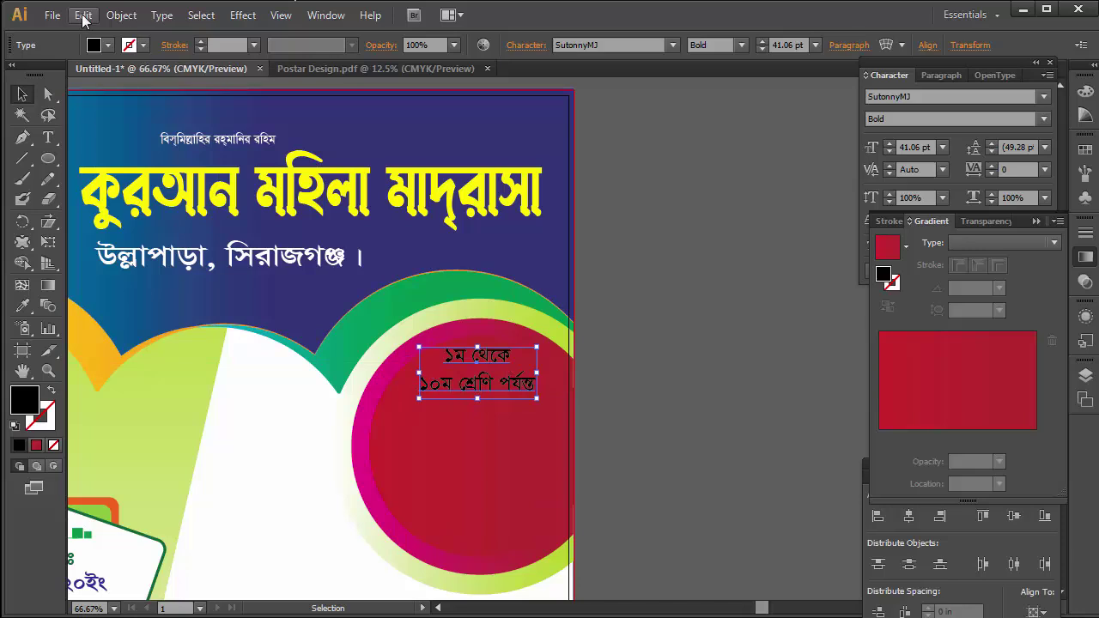
Make the class-range text white.
{"action": "left_click", "coordinate": [108, 47]}
{"action": "left_click", "coordinate": [77, 100]}
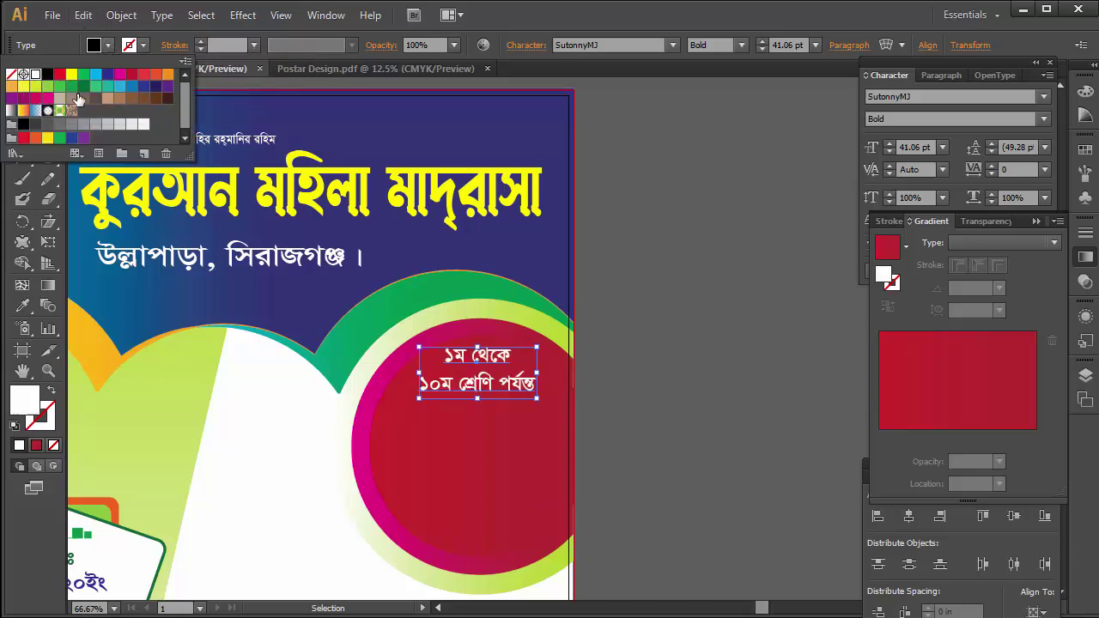
{"action": "key", "text": "Escape"}
{"action": "key", "text": "ctrl+minus"}
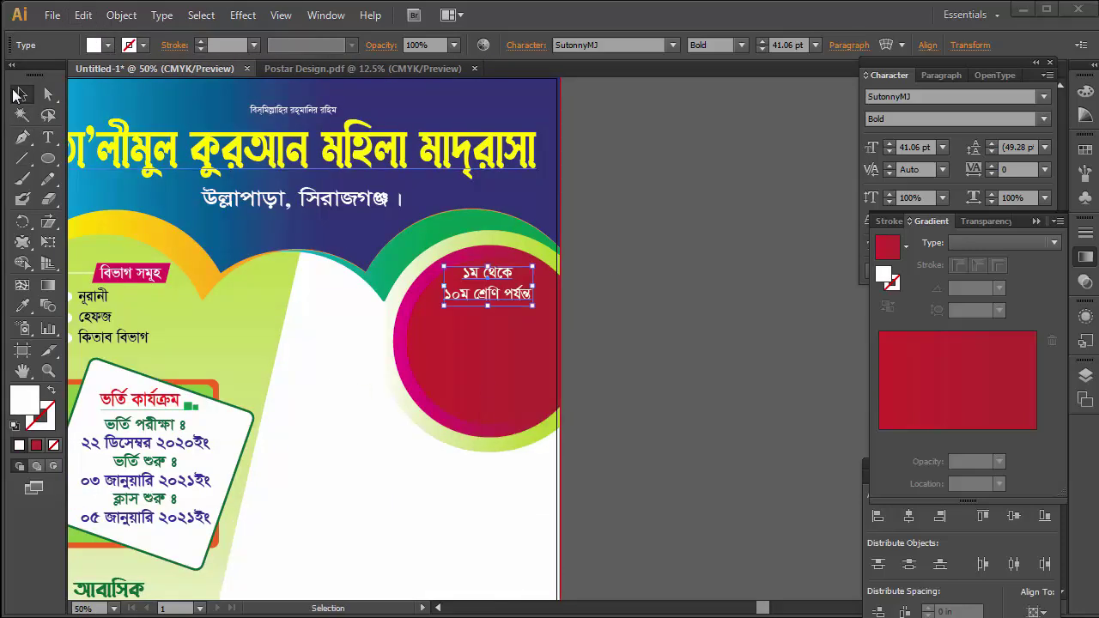
{"action": "left_click", "coordinate": [49, 139]}
Type ভর্তি চলছে beside the poster, enlarge it, and break it into two lines.
{"action": "left_click", "coordinate": [644, 311]}
{"action": "type", "text": "ভর্তি চলছে"}
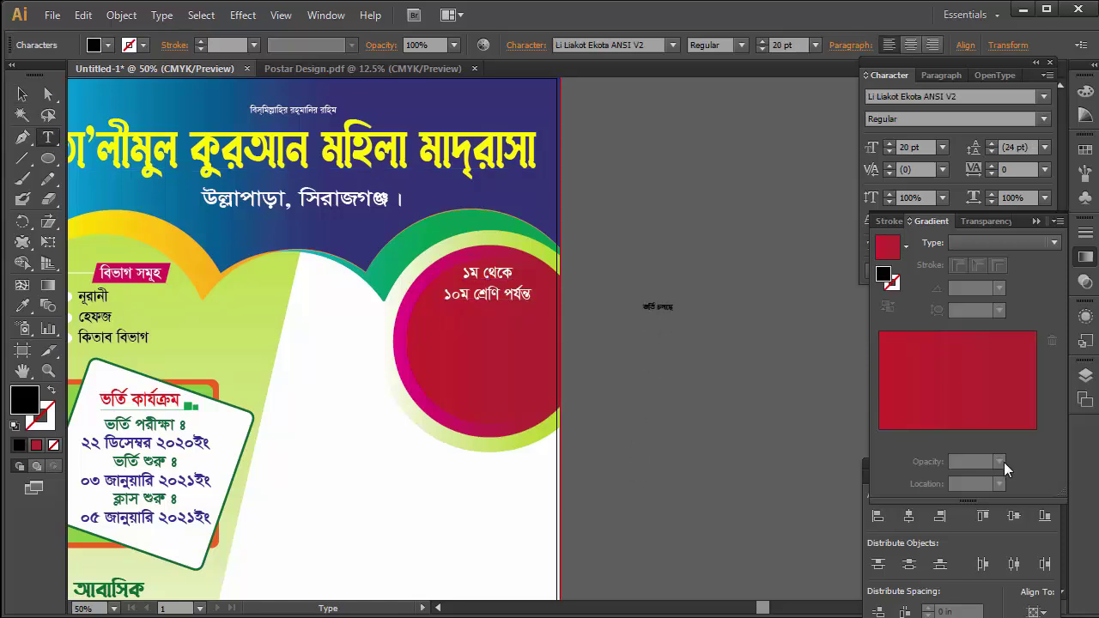
{"action": "type", "text": "চলছে"}
{"action": "key", "text": "Escape"}
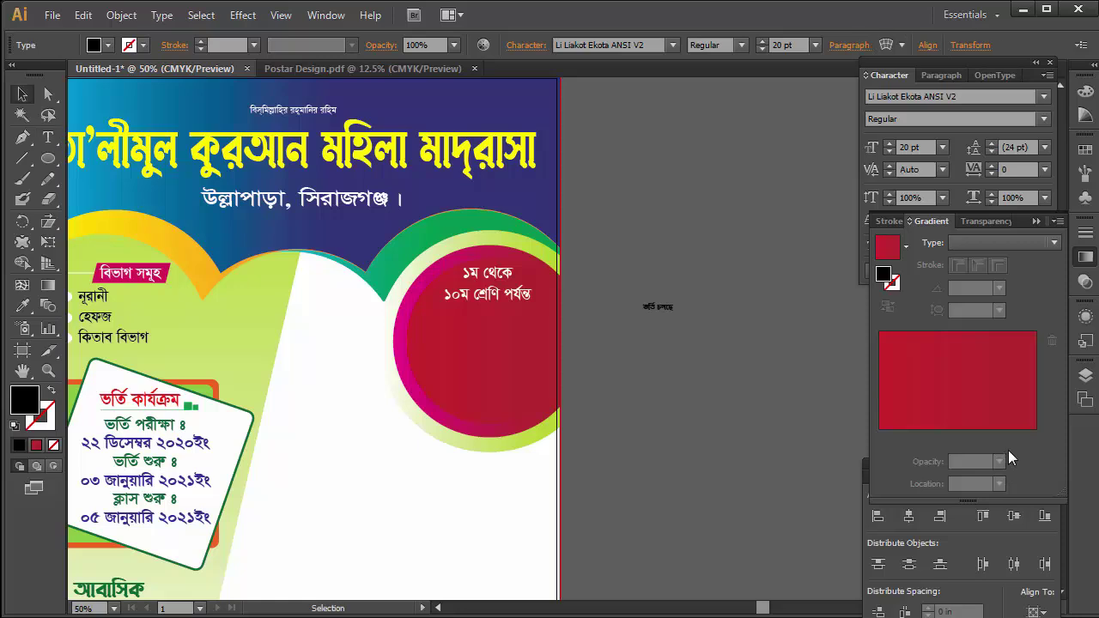
{"action": "left_click_drag", "start_coordinate": [659, 324], "coordinate": [665, 399]}
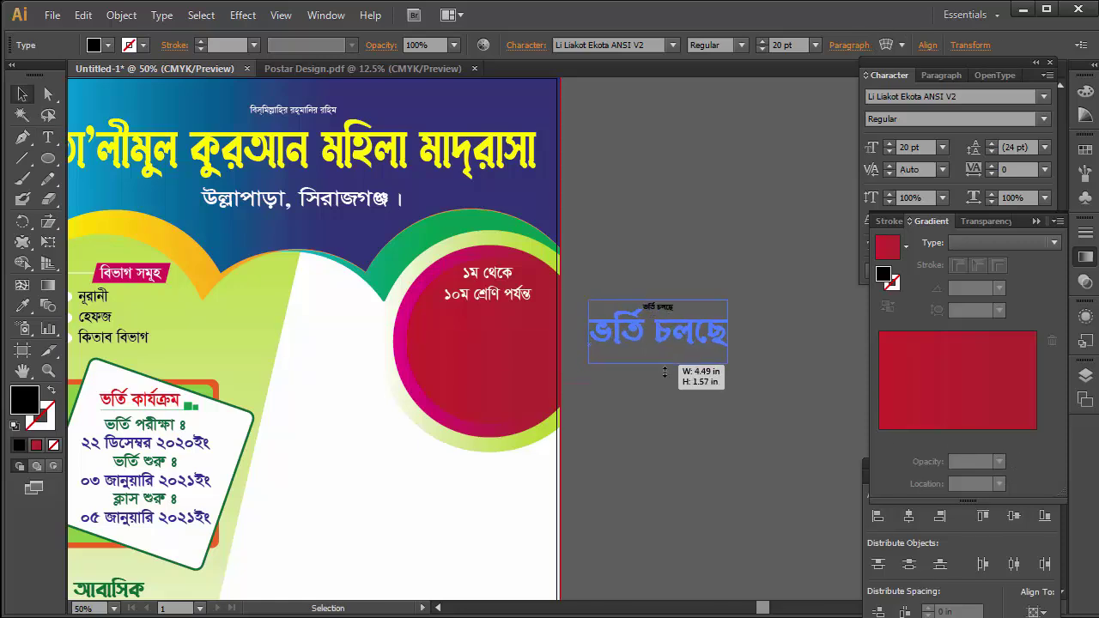
{"action": "left_click_drag", "start_coordinate": [640, 350], "coordinate": [668, 370]}
{"action": "key", "text": "t"}
{"action": "left_click", "coordinate": [682, 365]}
{"action": "key", "text": "Return"}
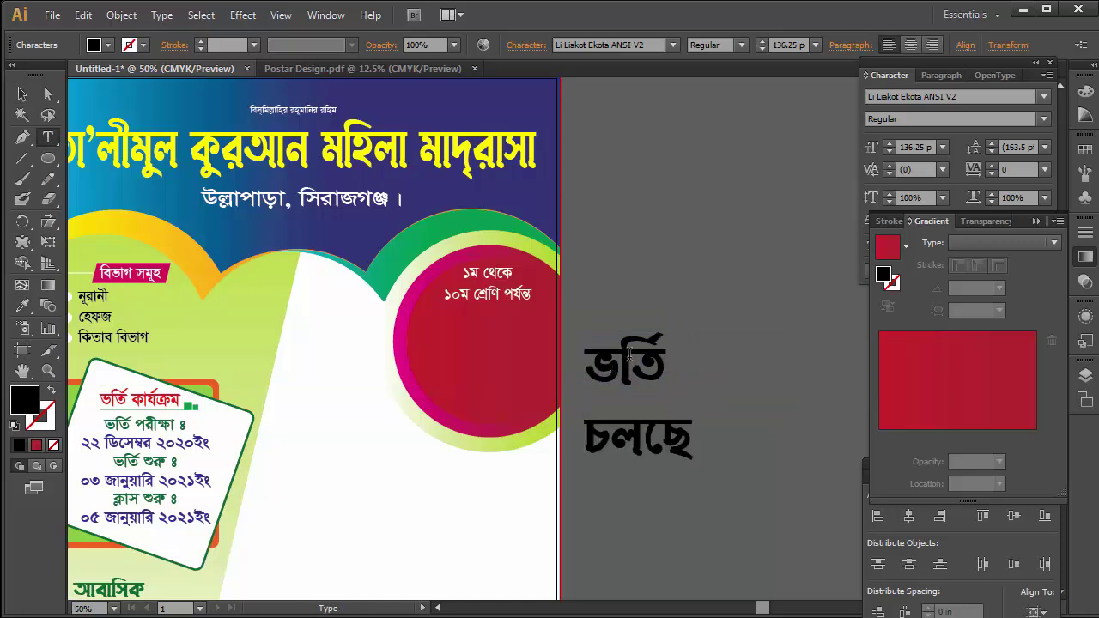
{"action": "key", "text": "Escape"}
Try several Li ANSI V2 fonts, settling on Li Ador Shurobhi ANSI V2 for the heading.
{"action": "left_click", "coordinate": [675, 45]}
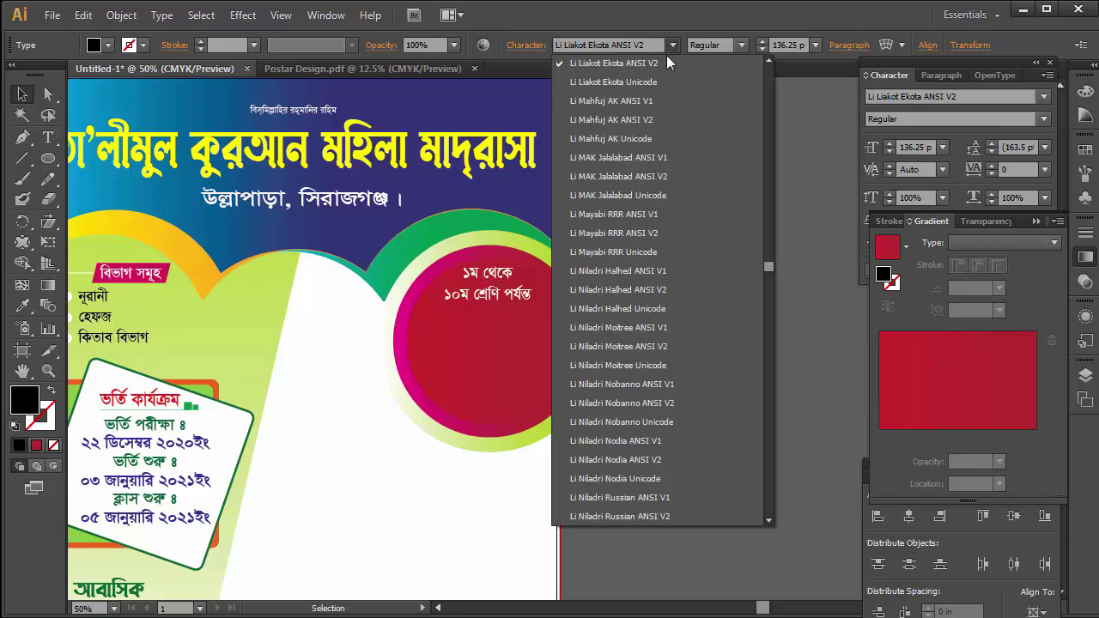
{"action": "left_click", "coordinate": [655, 296]}
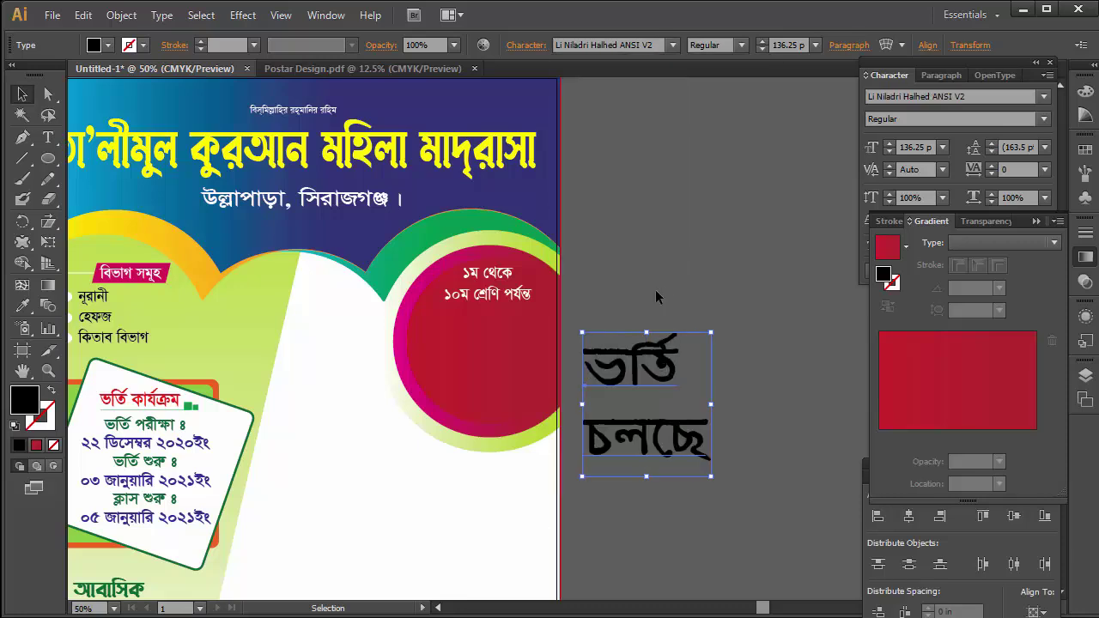
{"action": "left_click", "coordinate": [673, 46]}
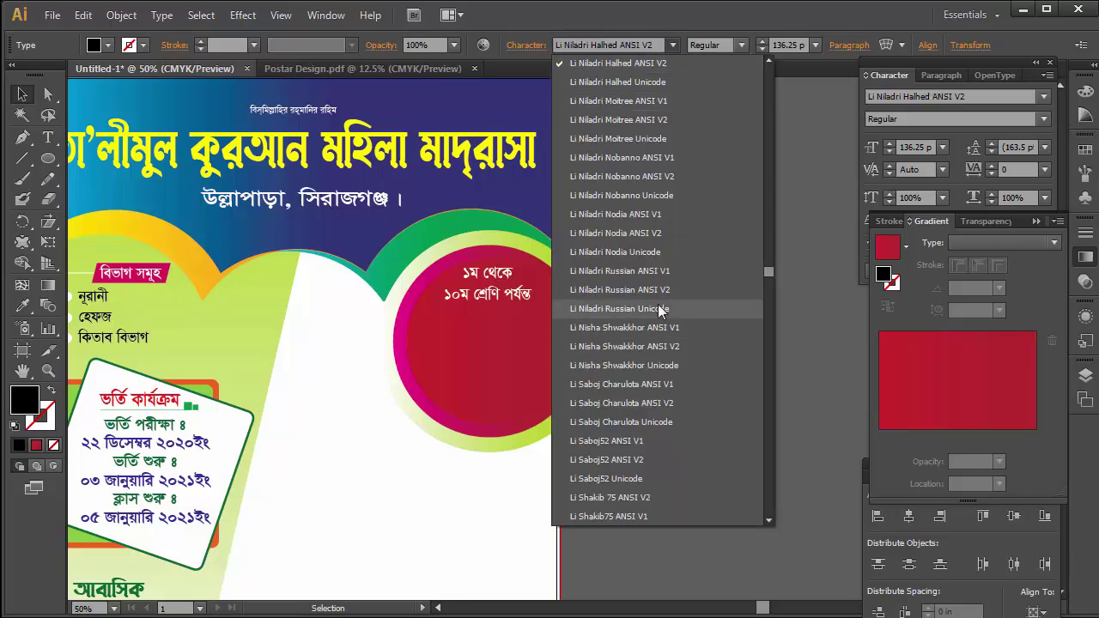
{"action": "left_click", "coordinate": [662, 289]}
{"action": "left_click", "coordinate": [673, 45]}
{"action": "left_click", "coordinate": [678, 345]}
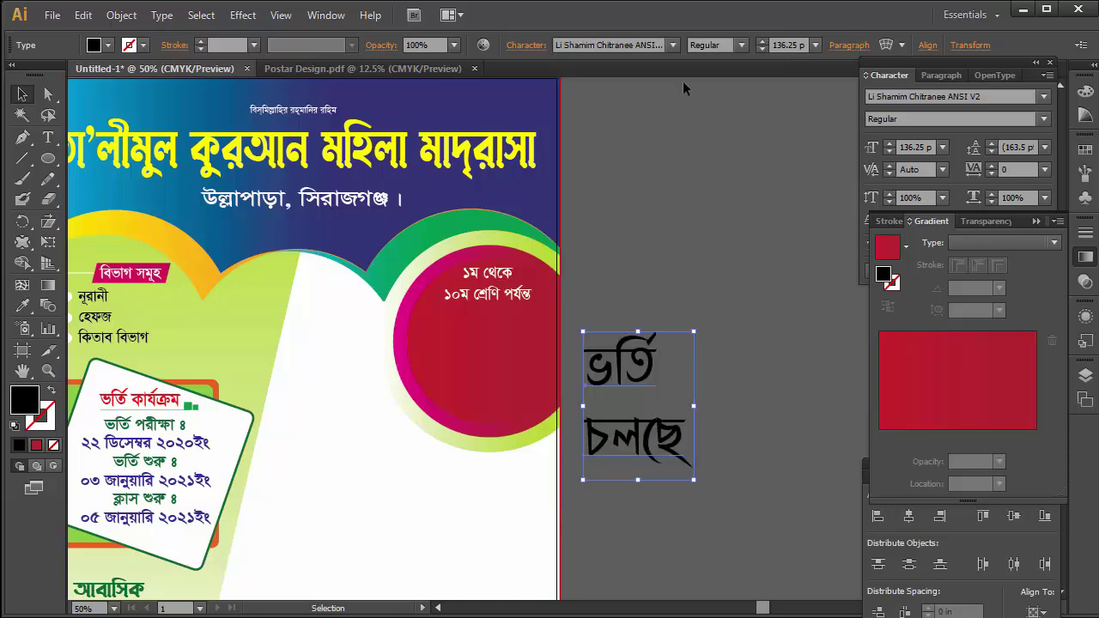
{"action": "left_click", "coordinate": [675, 45]}
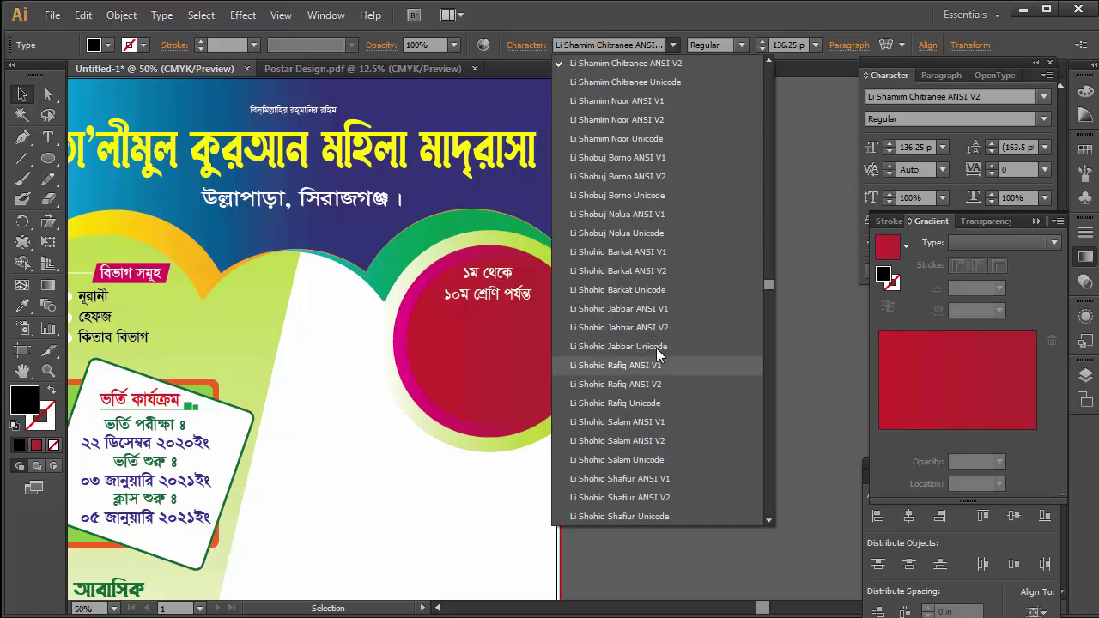
{"action": "left_click", "coordinate": [660, 333]}
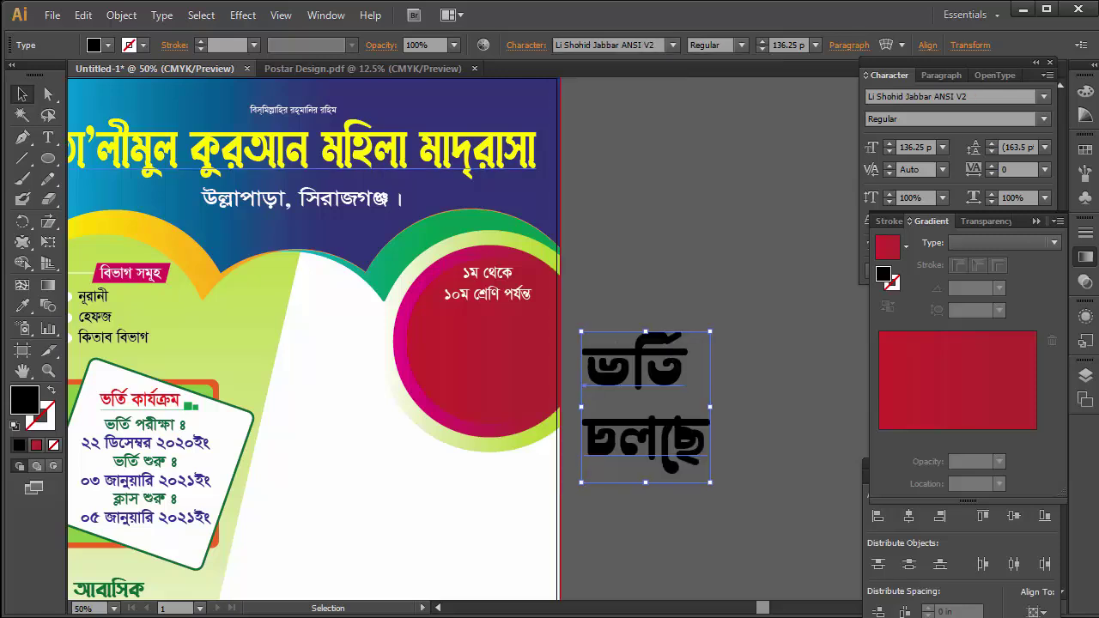
{"action": "key", "text": "Up"}
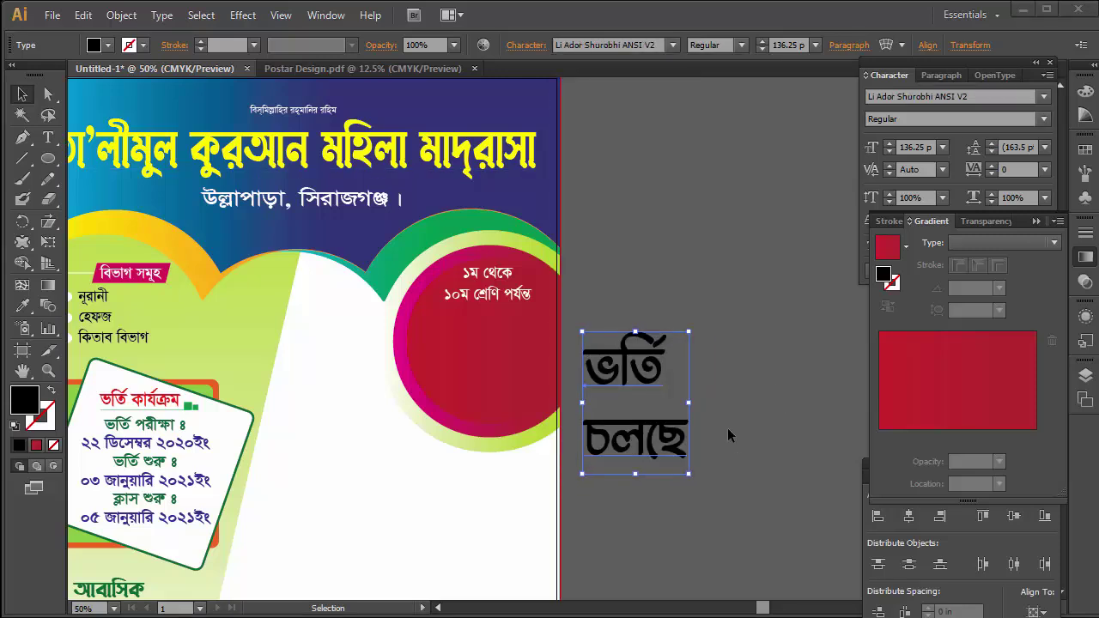
Convert the ভর্তি চলছে heading to outlines and ungroup the words.
{"action": "left_click_drag", "start_coordinate": [644, 375], "coordinate": [665, 297]}
{"action": "right_click", "coordinate": [665, 298]}
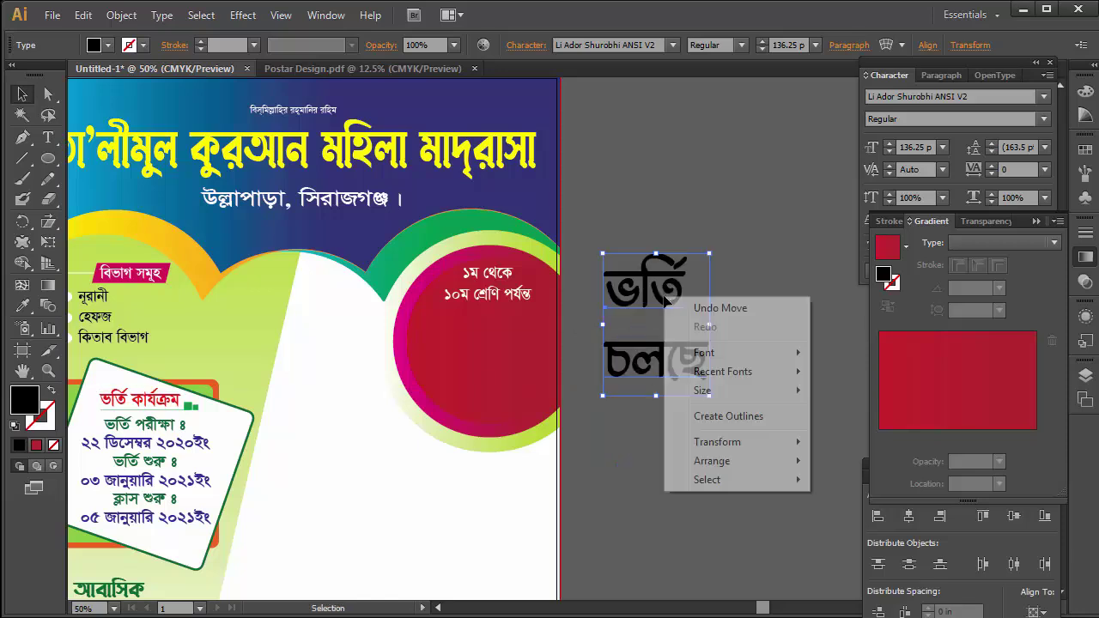
{"action": "left_click", "coordinate": [730, 417]}
{"action": "right_click", "coordinate": [669, 339]}
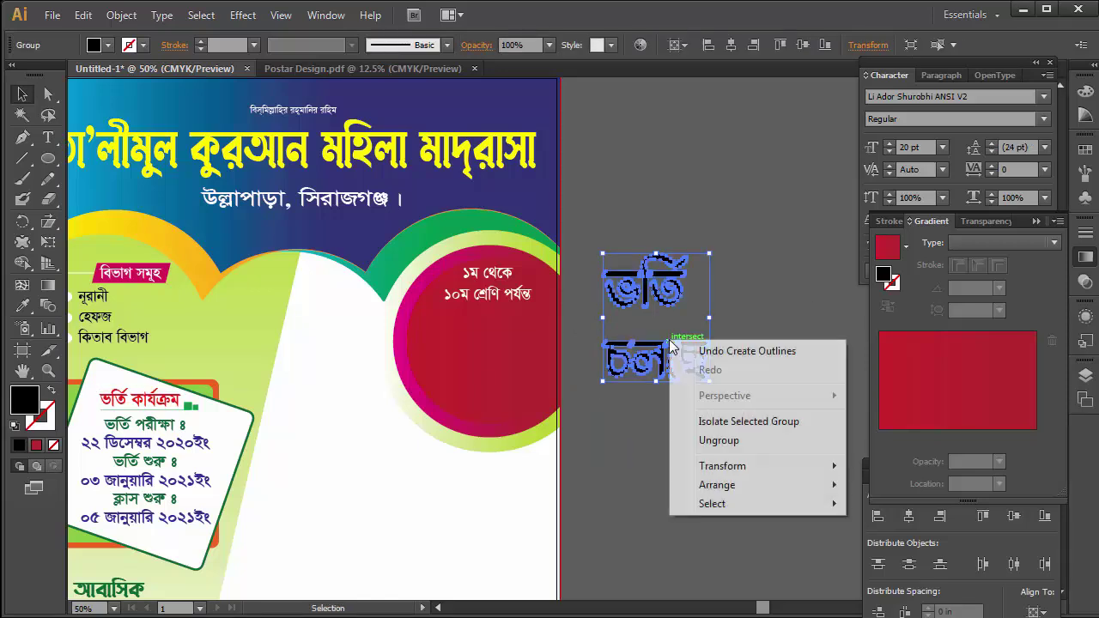
{"action": "left_click", "coordinate": [718, 441]}
Stack চলছে tightly under ভর্তি and select both outlined words.
{"action": "left_click", "coordinate": [756, 400]}
{"action": "left_click_drag", "start_coordinate": [673, 350], "coordinate": [664, 323]}
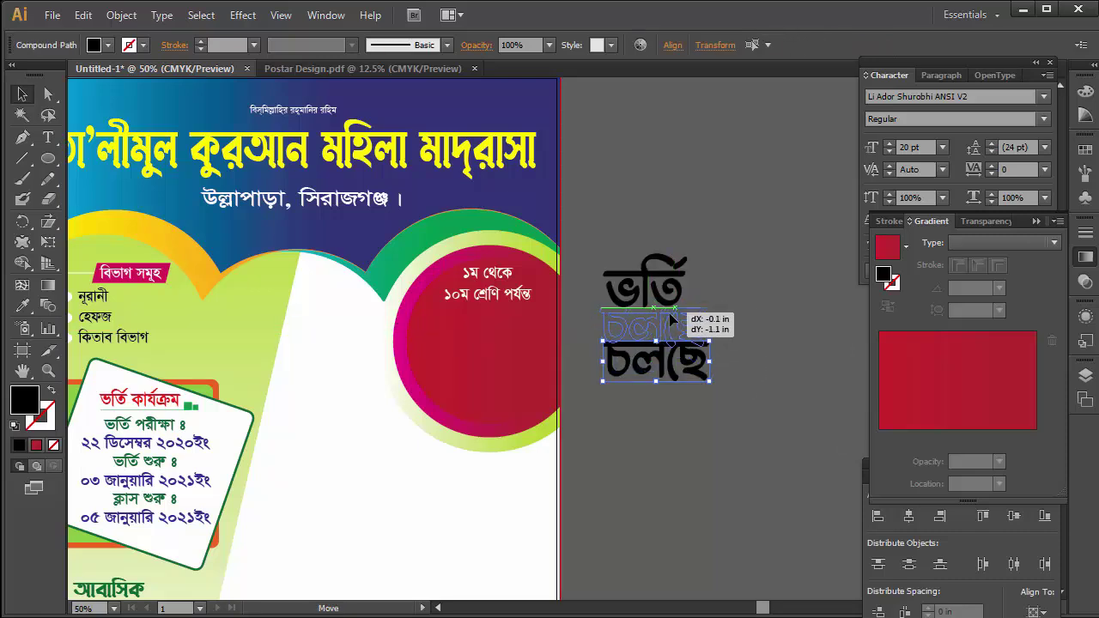
{"action": "left_click_drag", "start_coordinate": [664, 323], "coordinate": [665, 330]}
{"action": "left_click", "coordinate": [640, 335], "text": "ctrl"}
{"action": "left_click_drag", "start_coordinate": [731, 244], "coordinate": [478, 519]}
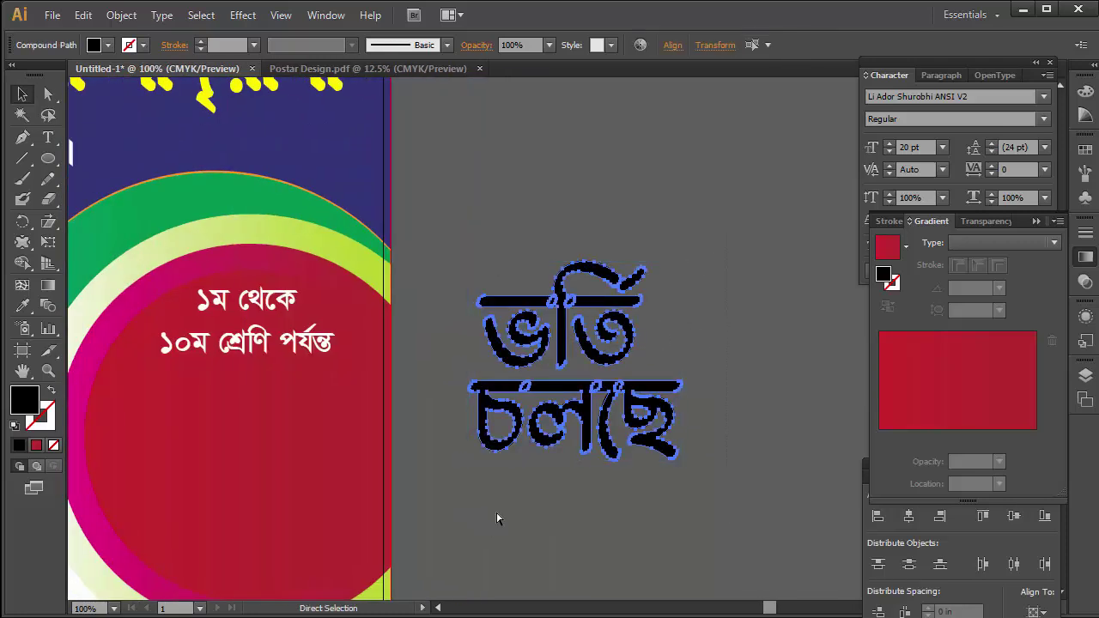
{"action": "key", "text": "v"}
{"action": "left_click", "coordinate": [621, 226]}
Fill the lettering white and position it inside the red circle.
{"action": "left_click_drag", "start_coordinate": [435, 384], "coordinate": [279, 410]}
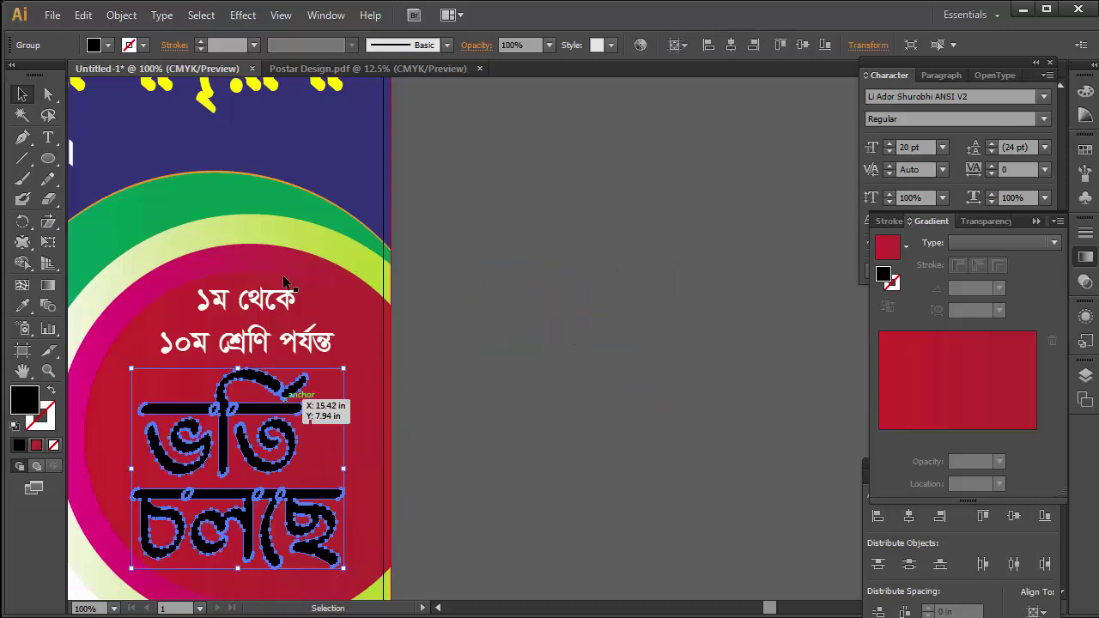
{"action": "left_click", "coordinate": [108, 45]}
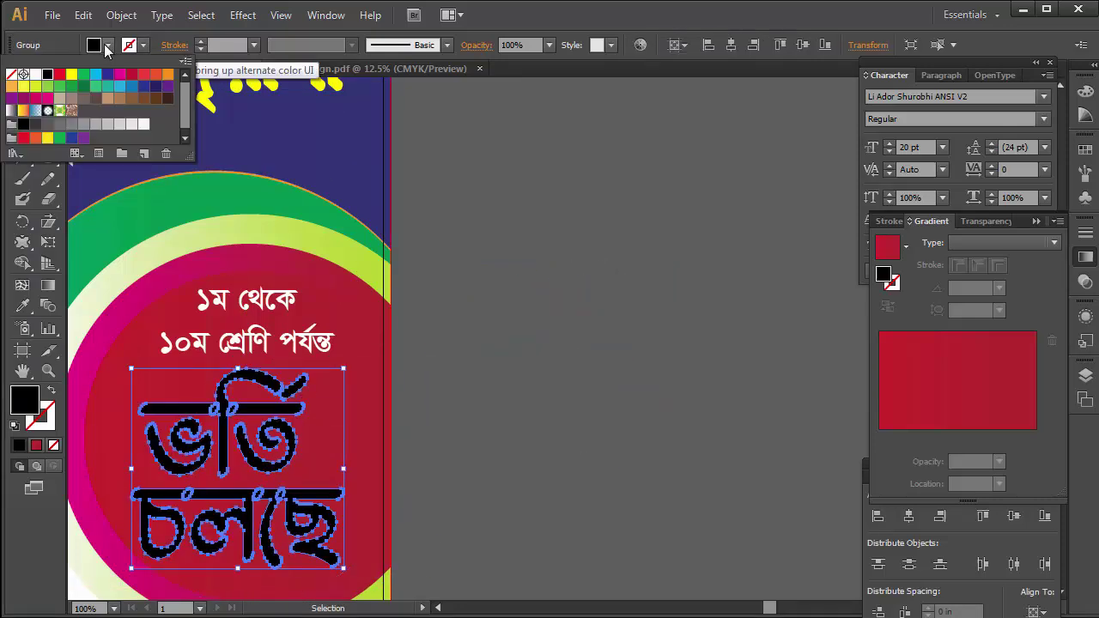
{"action": "left_click", "coordinate": [35, 75]}
{"action": "left_click", "coordinate": [601, 311], "text": "ctrl+alt"}
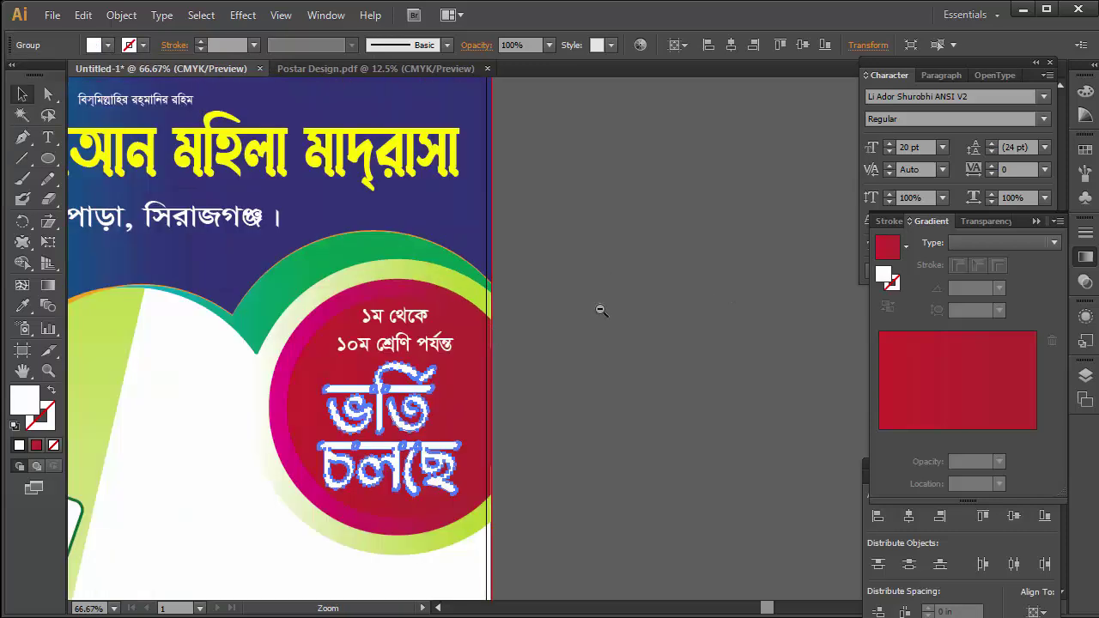
{"action": "left_click", "coordinate": [601, 311], "text": "ctrl+alt"}
{"action": "left_click_drag", "start_coordinate": [534, 385], "coordinate": [530, 392]}
Scale up the ভর্তি চলছে lettering group from its corner handle.
{"action": "left_click_drag", "start_coordinate": [488, 425], "coordinate": [449, 456]}
{"action": "left_click", "coordinate": [638, 400]}
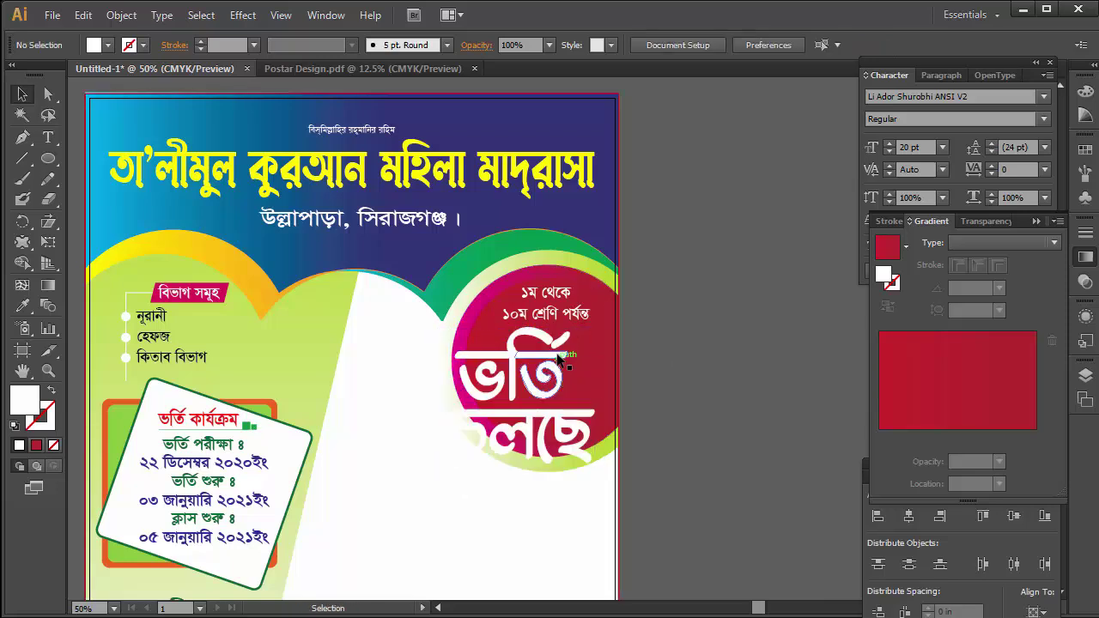
{"action": "left_click", "coordinate": [563, 370]}
{"action": "key", "text": "a"}
{"action": "key", "text": "v"}
Give the lettering a black 17 pt stroke outline.
{"action": "left_click", "coordinate": [142, 45]}
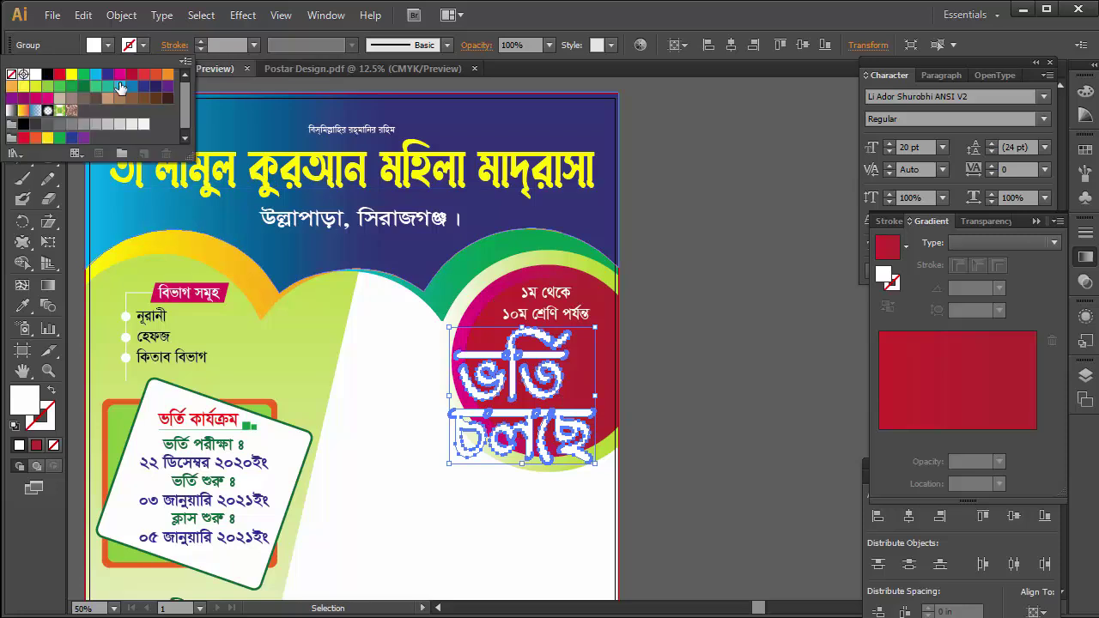
{"action": "left_click", "coordinate": [47, 75]}
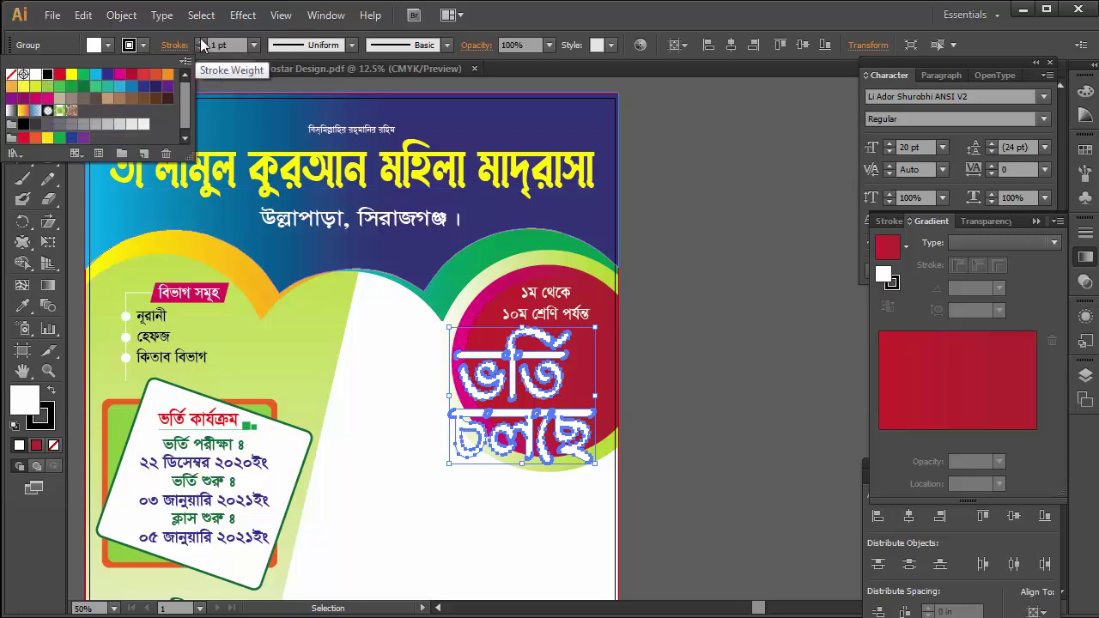
{"action": "left_click", "coordinate": [200, 41]}
{"action": "left_click", "coordinate": [200, 40]}
{"action": "left_click", "coordinate": [200, 40]}
{"action": "left_click", "coordinate": [200, 40]}
{"action": "left_click", "coordinate": [700, 268]}
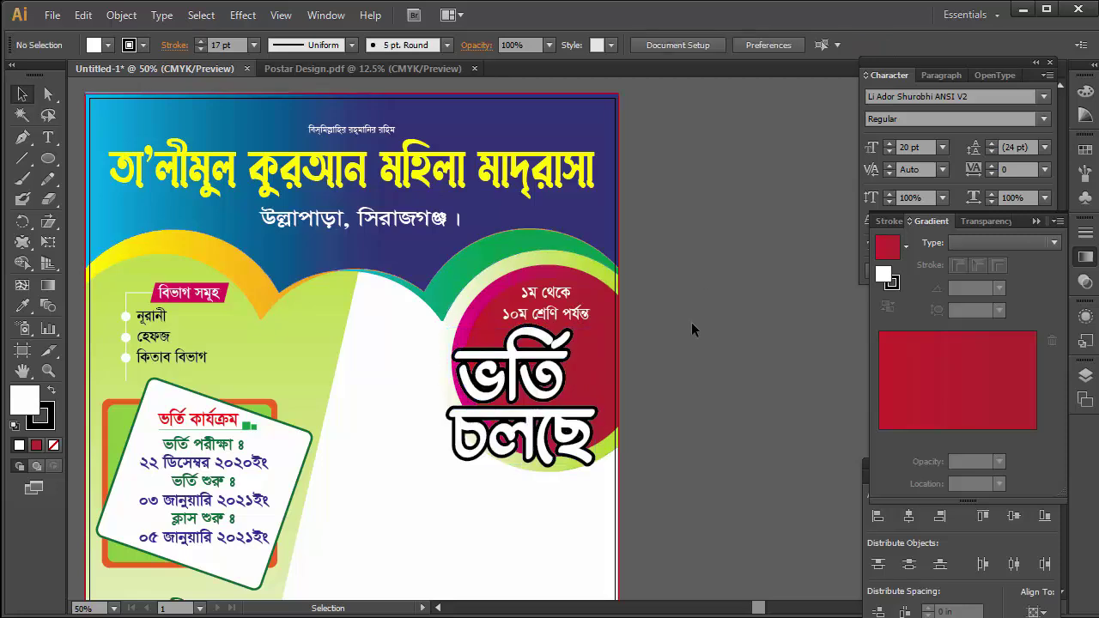
Change the lettering's fill to yellow.
{"action": "left_click", "coordinate": [541, 352]}
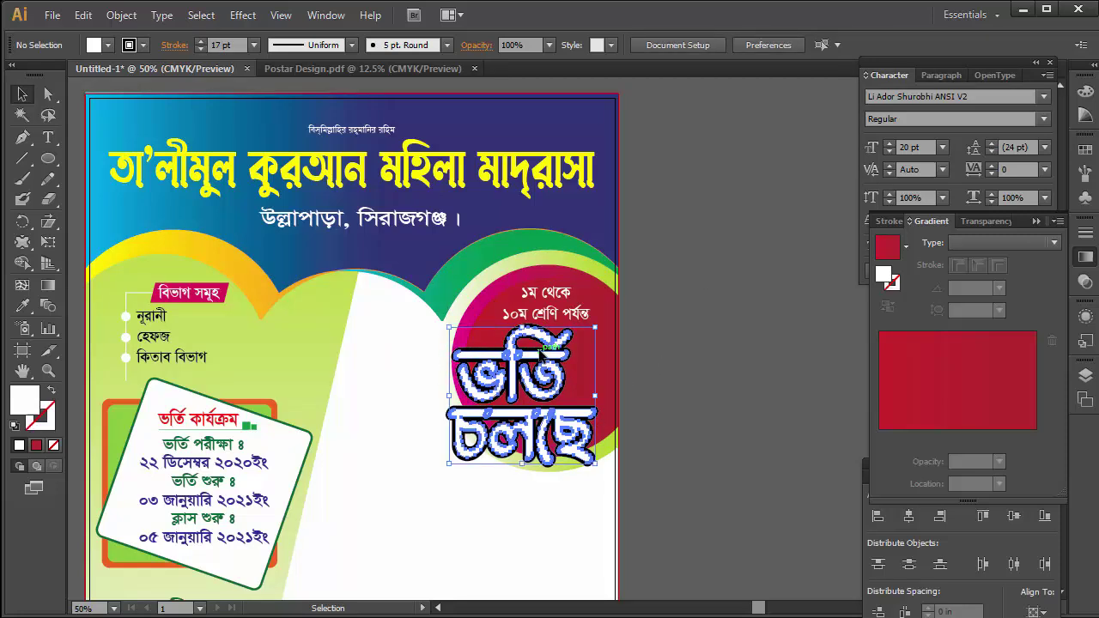
{"action": "left_click", "coordinate": [142, 45]}
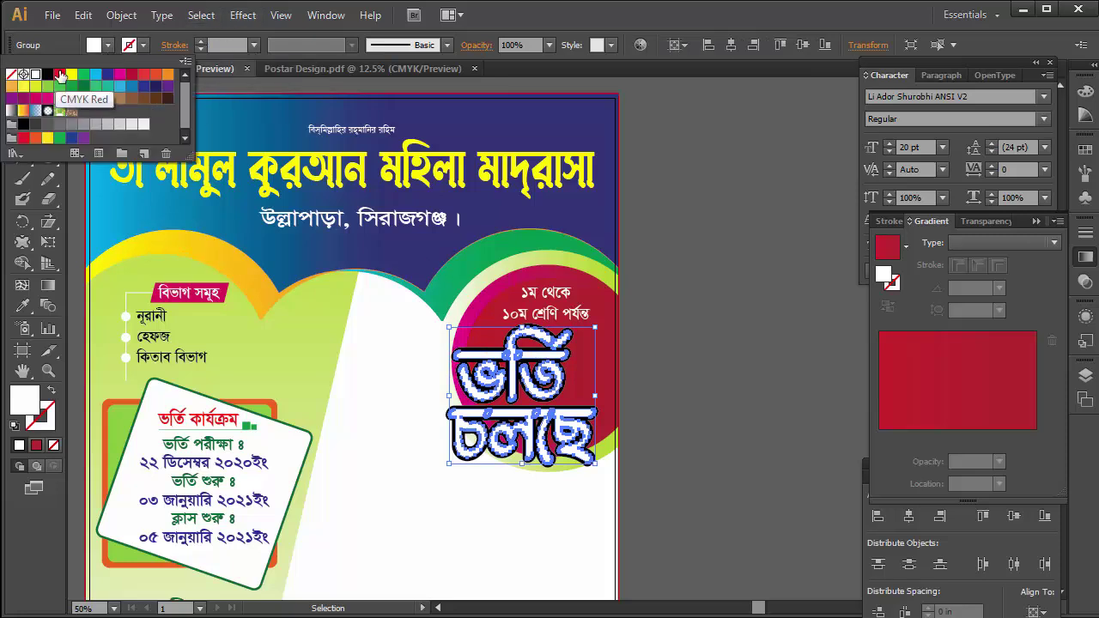
{"action": "left_click", "coordinate": [71, 75]}
{"action": "left_click", "coordinate": [776, 222]}
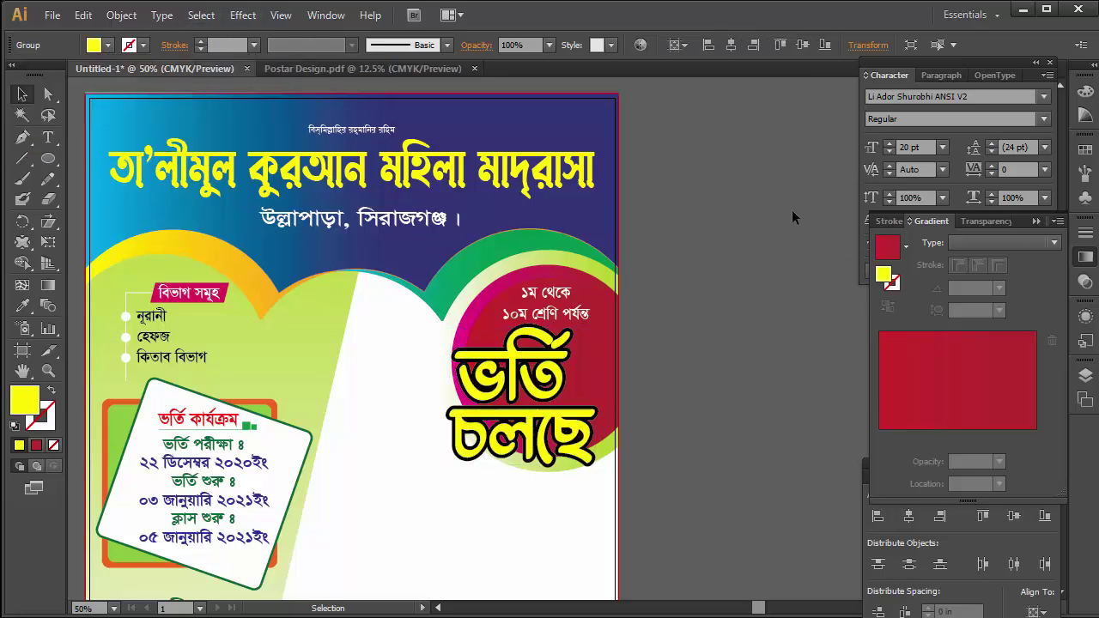
Drag the colourful flower graphic from the pasteboard onto the poster beside ভর্তি চলছে.
{"action": "scroll", "coordinate": [536, 416], "scroll_direction": "down", "scroll_amount": 1}
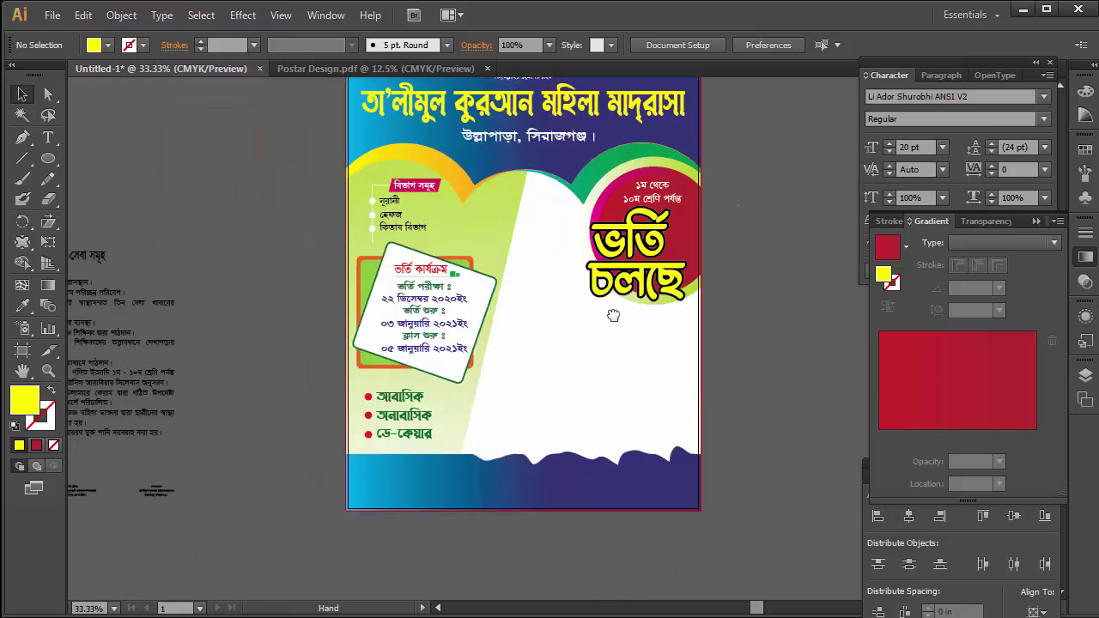
{"action": "scroll", "coordinate": [449, 393], "scroll_direction": "down", "scroll_amount": 1}
{"action": "left_click_drag", "start_coordinate": [214, 485], "coordinate": [657, 284]}
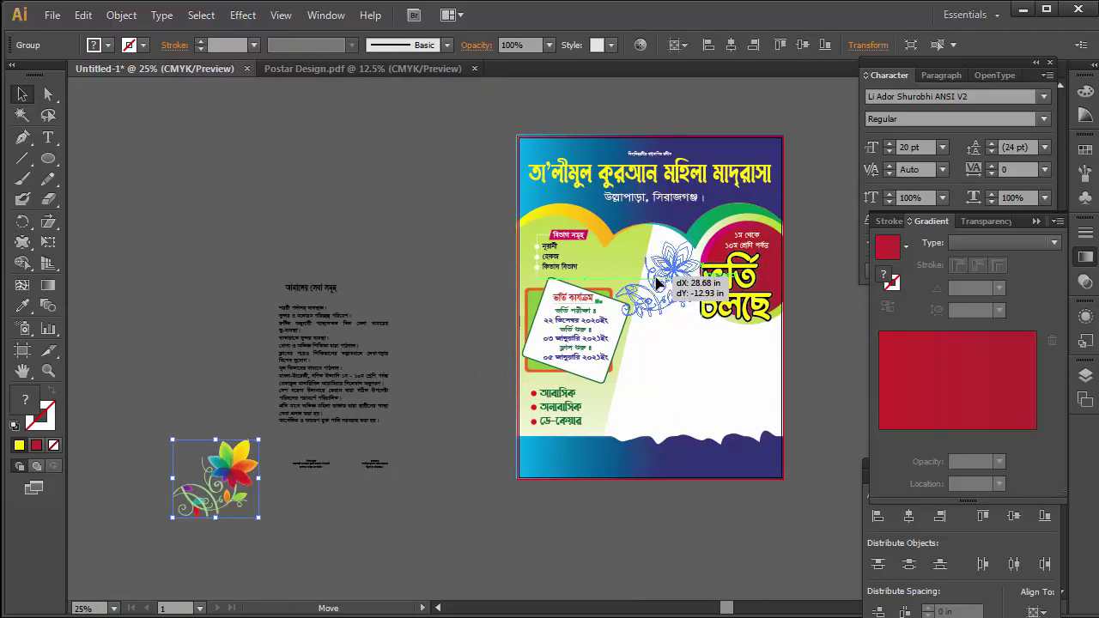
{"action": "left_click_drag", "start_coordinate": [657, 284], "coordinate": [658, 281]}
{"action": "left_click", "coordinate": [821, 177]}
Hide panels, preview, and nudge the flower into place near চলছে.
{"action": "key", "text": "Tab"}
{"action": "left_click", "coordinate": [606, 298]}
{"action": "mouse_move", "coordinate": [587, 266]}
{"action": "left_mouse_down"}
{"action": "mouse_move", "coordinate": [566, 312]}
{"action": "mouse_move", "coordinate": [589, 347]}
{"action": "left_mouse_up"}
{"action": "left_click", "coordinate": [590, 311]}
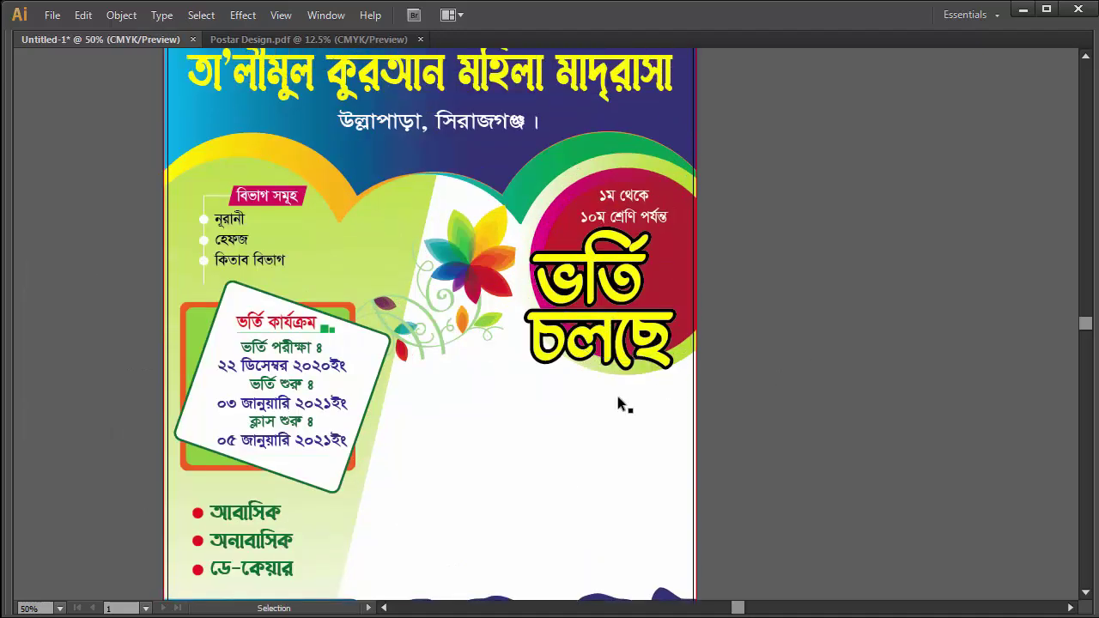
{"action": "left_click_drag", "start_coordinate": [567, 357], "coordinate": [589, 287]}
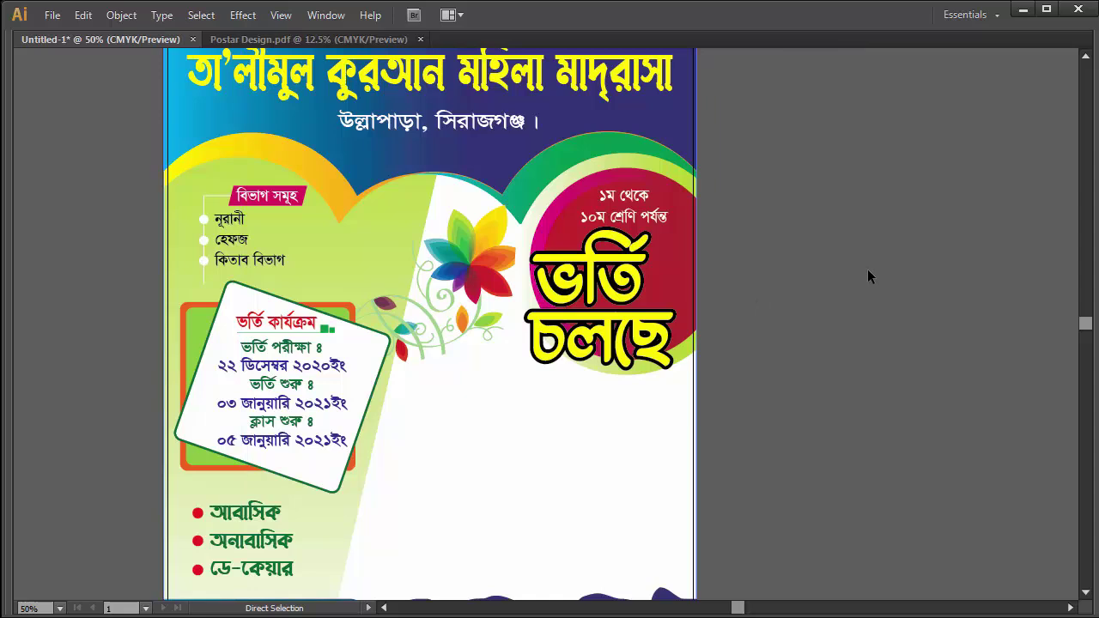
{"action": "left_click", "coordinate": [550, 325], "text": "alt"}
{"action": "left_click", "coordinate": [549, 325], "text": "alt"}
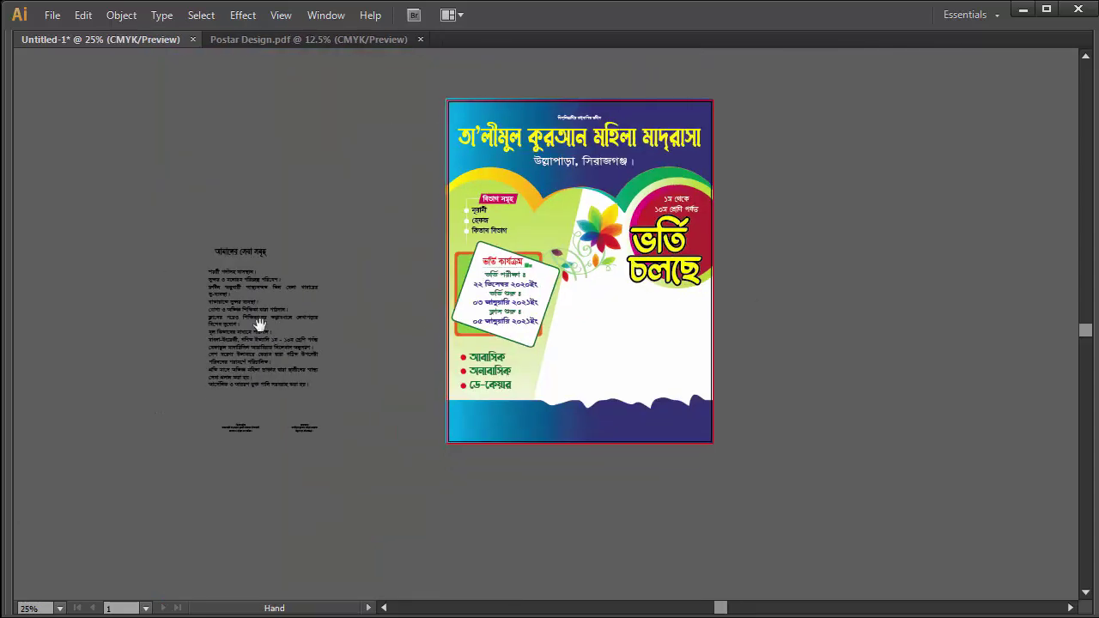
Move the services text block onto the poster and fit its width.
{"action": "left_click", "coordinate": [275, 326]}
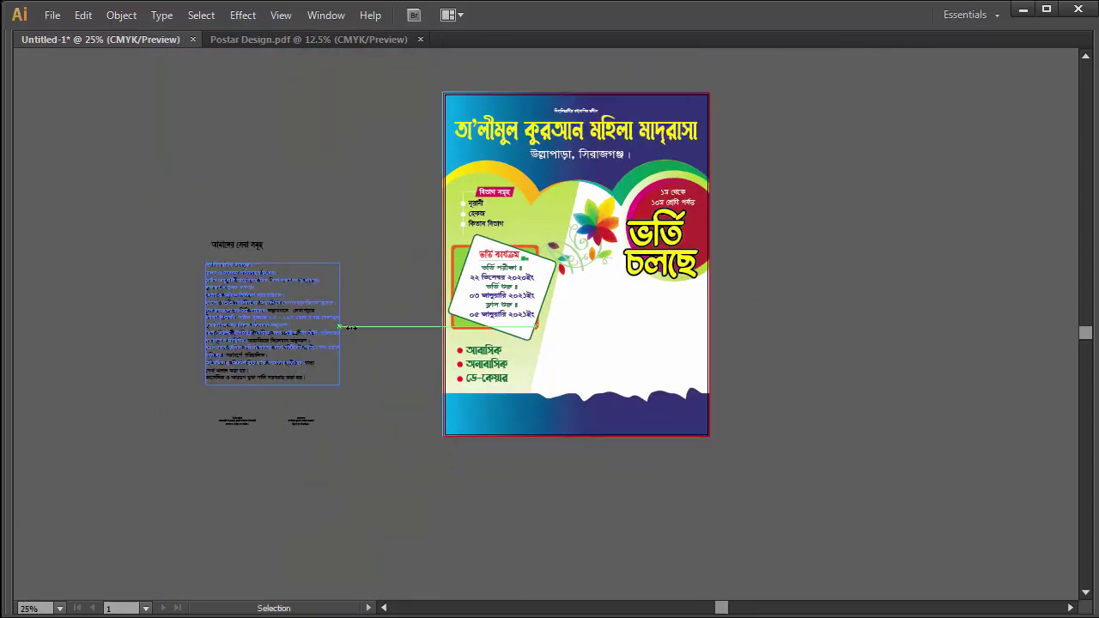
{"action": "left_click_drag", "start_coordinate": [314, 325], "coordinate": [360, 324]}
{"action": "left_click_drag", "start_coordinate": [233, 315], "coordinate": [584, 331]}
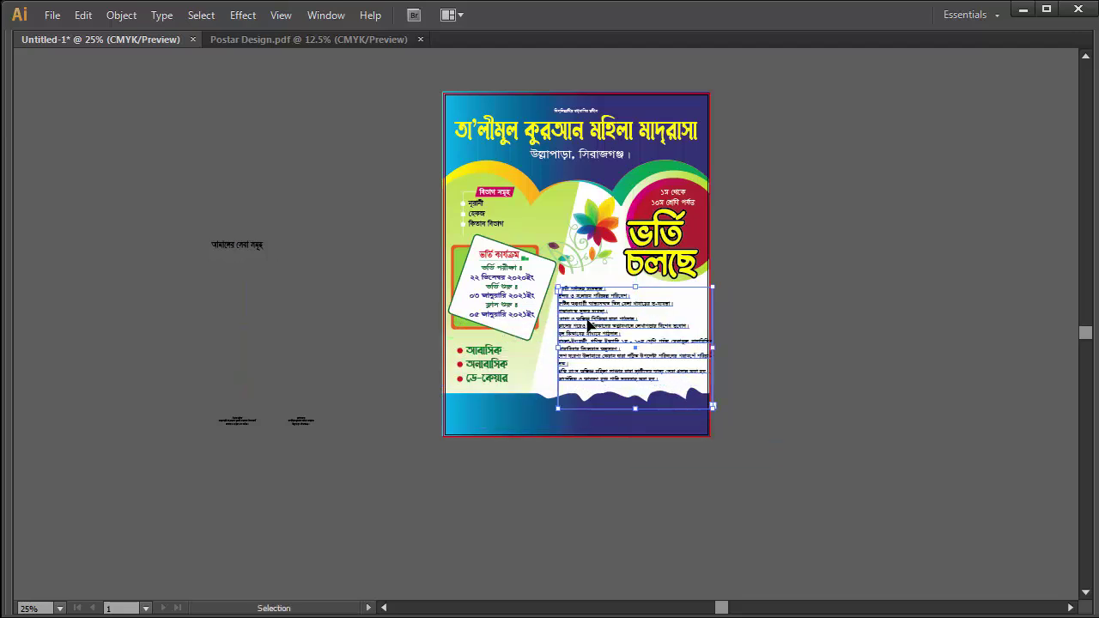
{"action": "left_click", "coordinate": [539, 321]}
{"action": "left_click", "coordinate": [643, 333]}
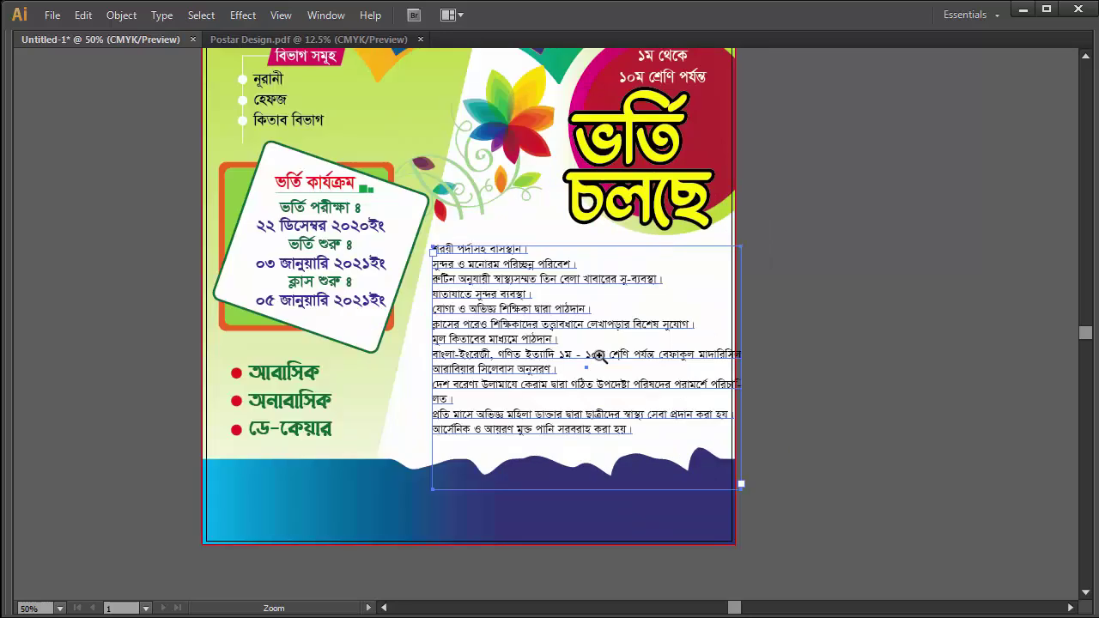
{"action": "left_click", "coordinate": [544, 368]}
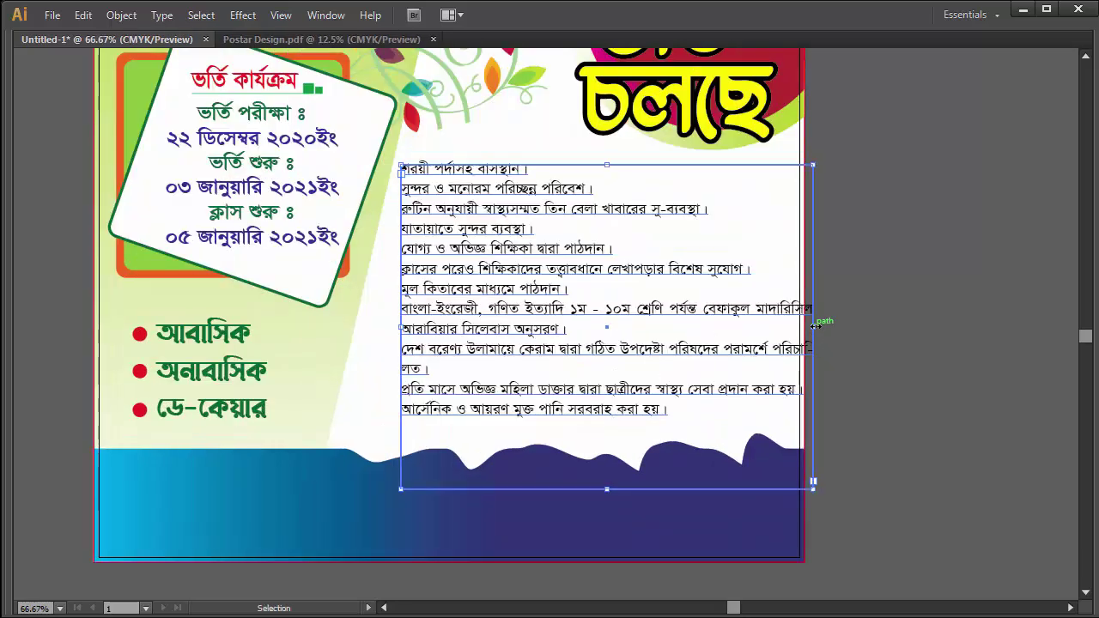
{"action": "left_click_drag", "start_coordinate": [813, 325], "coordinate": [785, 326]}
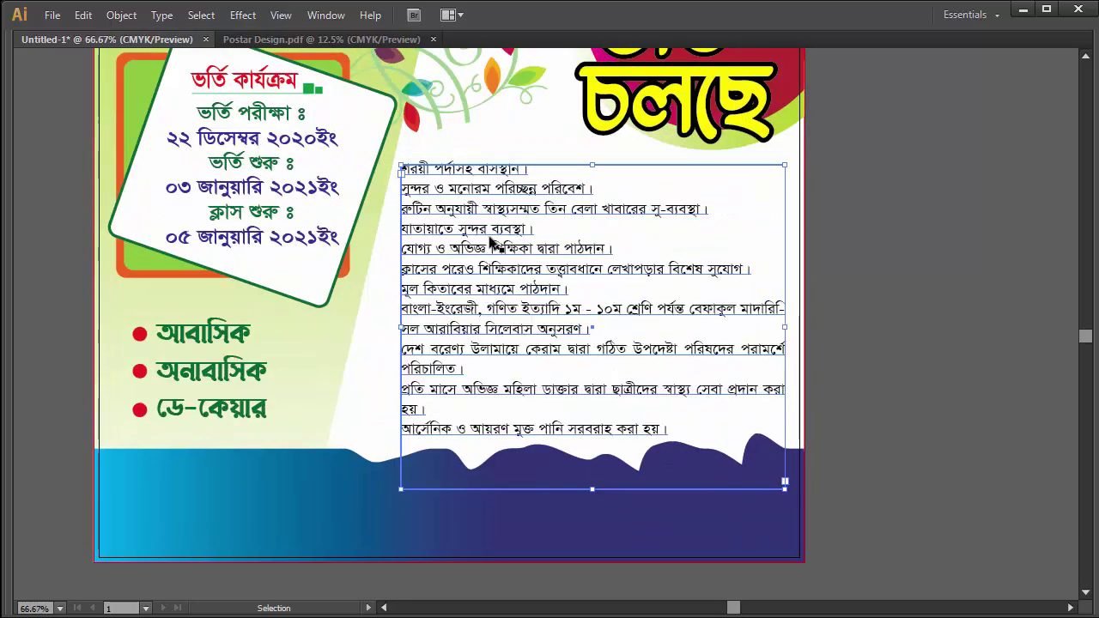
Set the services list to 27 pt, shorten its frame, and lower it on the poster.
{"action": "key", "text": "Tab"}
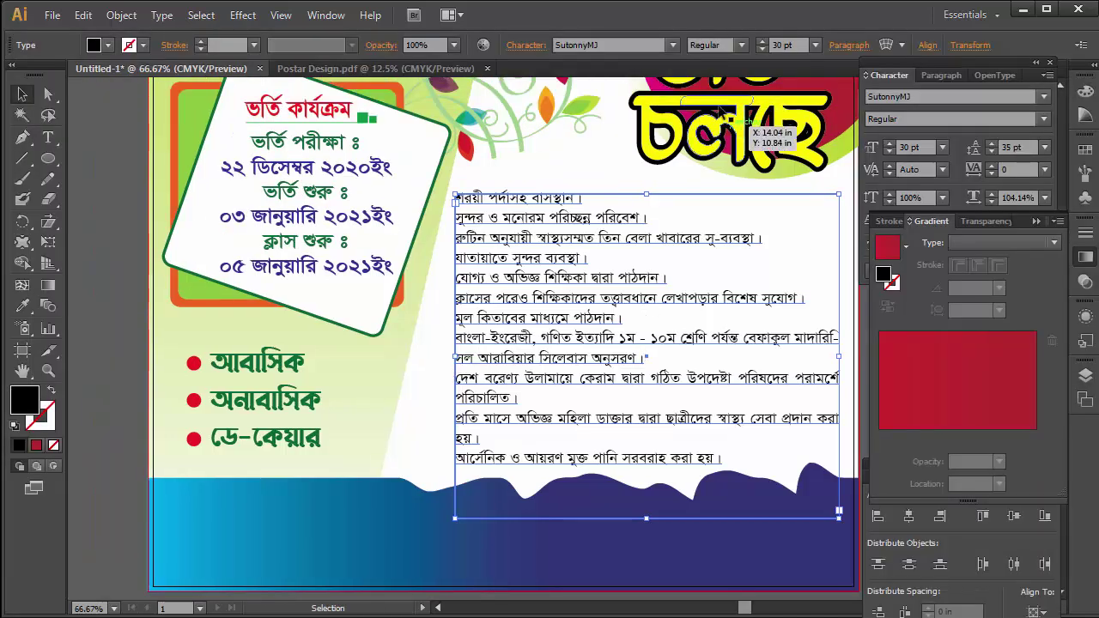
{"action": "left_click", "coordinate": [761, 50]}
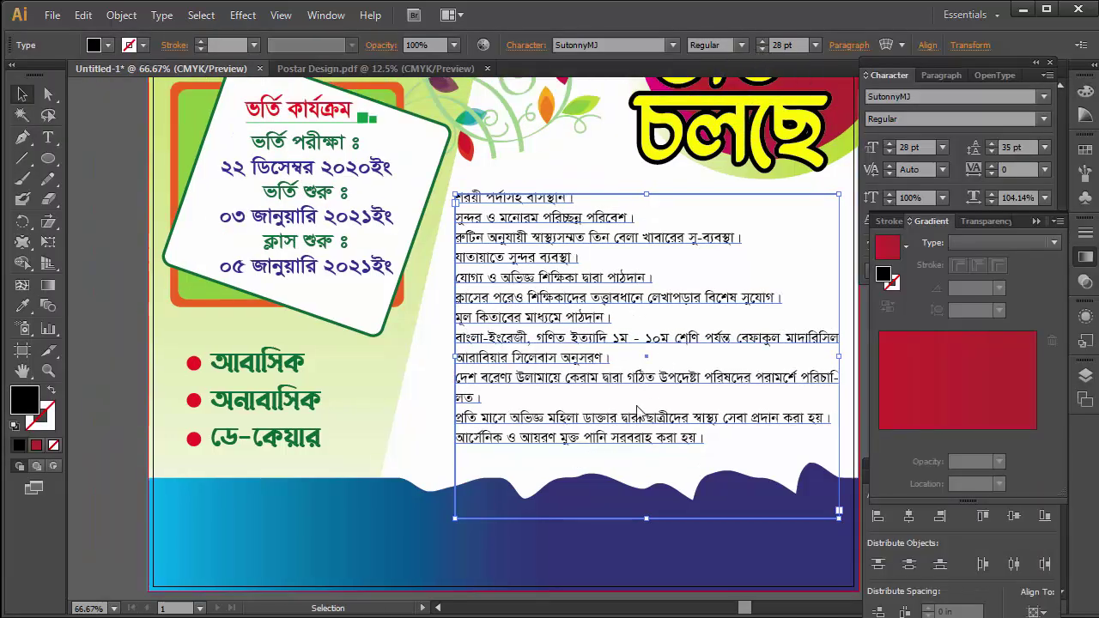
{"action": "left_click", "coordinate": [760, 51]}
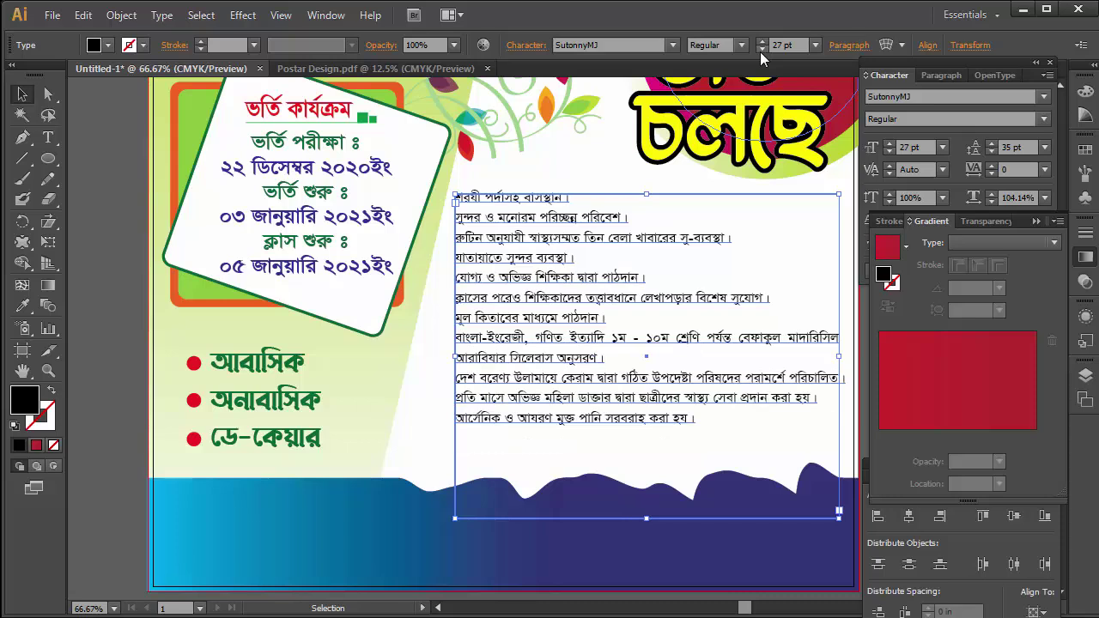
{"action": "left_click_drag", "start_coordinate": [646, 520], "coordinate": [645, 430]}
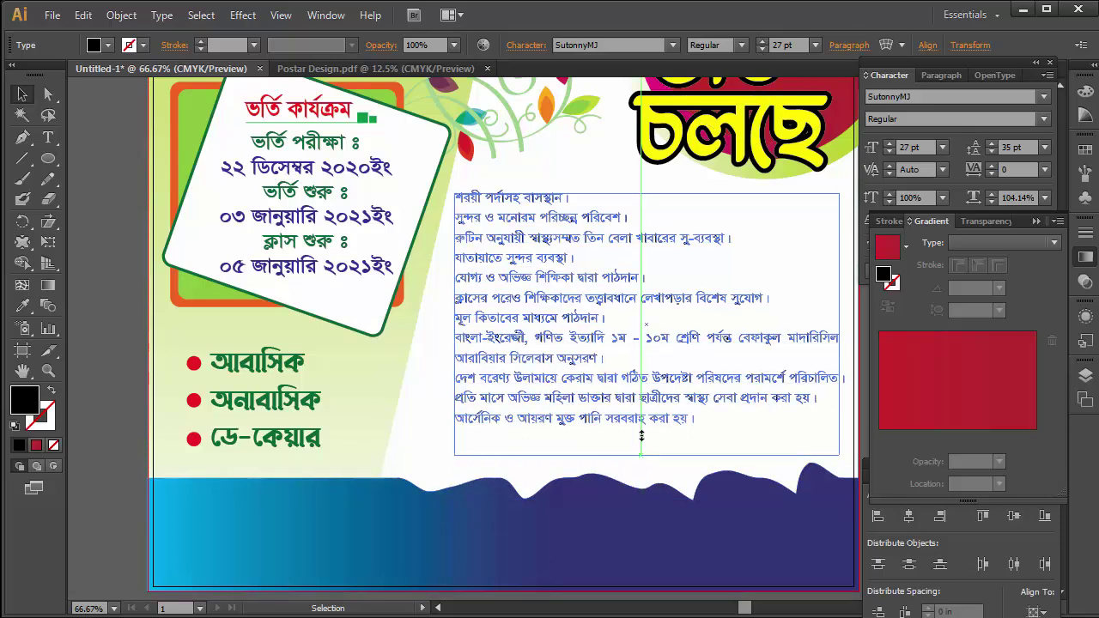
{"action": "key", "text": "Tab"}
{"action": "left_click_drag", "start_coordinate": [767, 348], "coordinate": [767, 379]}
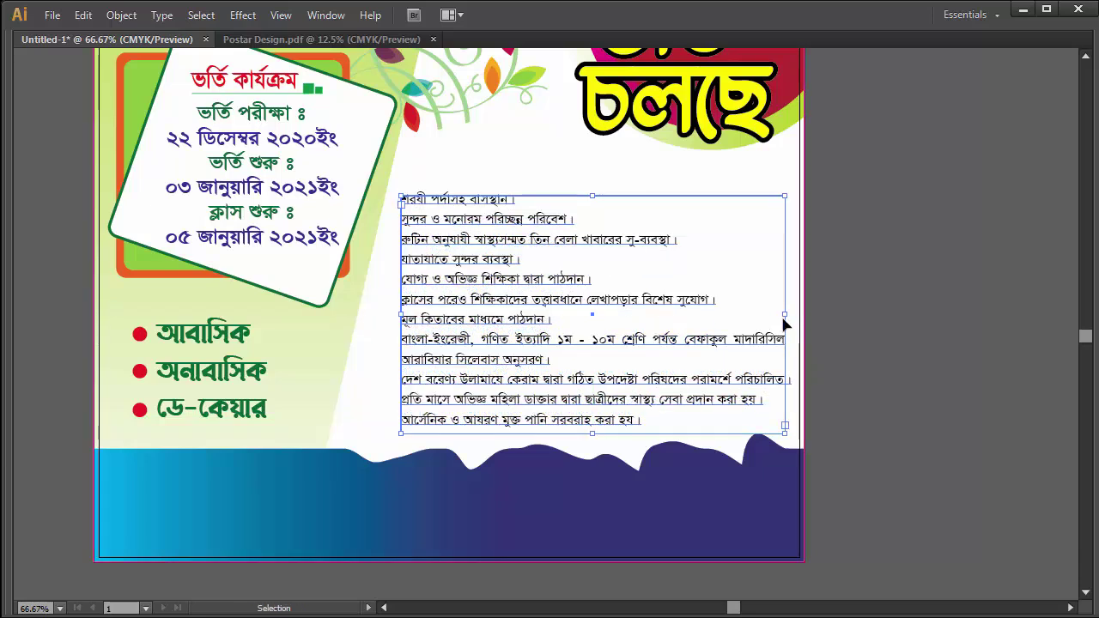
{"action": "key", "text": "Right"}
{"action": "key", "text": "Right"}
{"action": "key", "text": "Right"}
{"action": "key", "text": "Right"}
{"action": "key", "text": "Right"}
{"action": "key", "text": "Right"}
{"action": "key", "text": "Right"}
{"action": "key", "text": "Right"}
Place the আমাদের সেবা সমূহ heading onto the poster above the list.
{"action": "left_click", "coordinate": [915, 291]}
{"action": "left_click", "coordinate": [606, 345]}
{"action": "key", "text": "ctrl+minus"}
{"action": "key", "text": "ctrl+minus"}
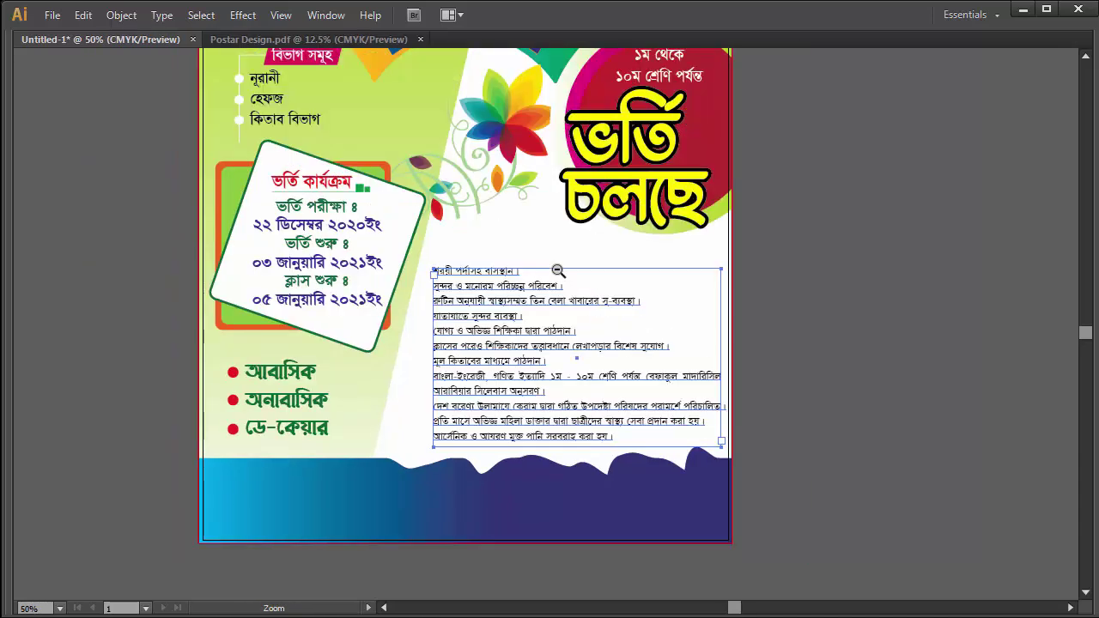
{"action": "key", "text": "ctrl+minus"}
{"action": "left_click_drag", "start_coordinate": [171, 313], "coordinate": [548, 355]}
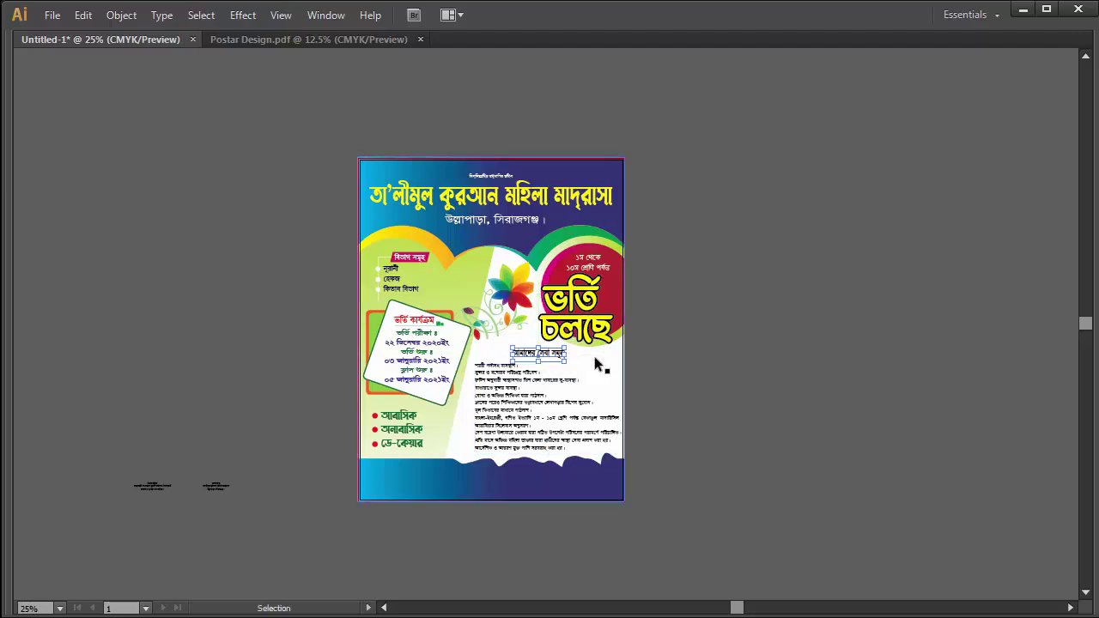
Widen the আমাদের সেবা সমূহ heading's text box.
{"action": "scroll", "coordinate": [763, 452], "scroll_direction": "up", "scroll_amount": 3}
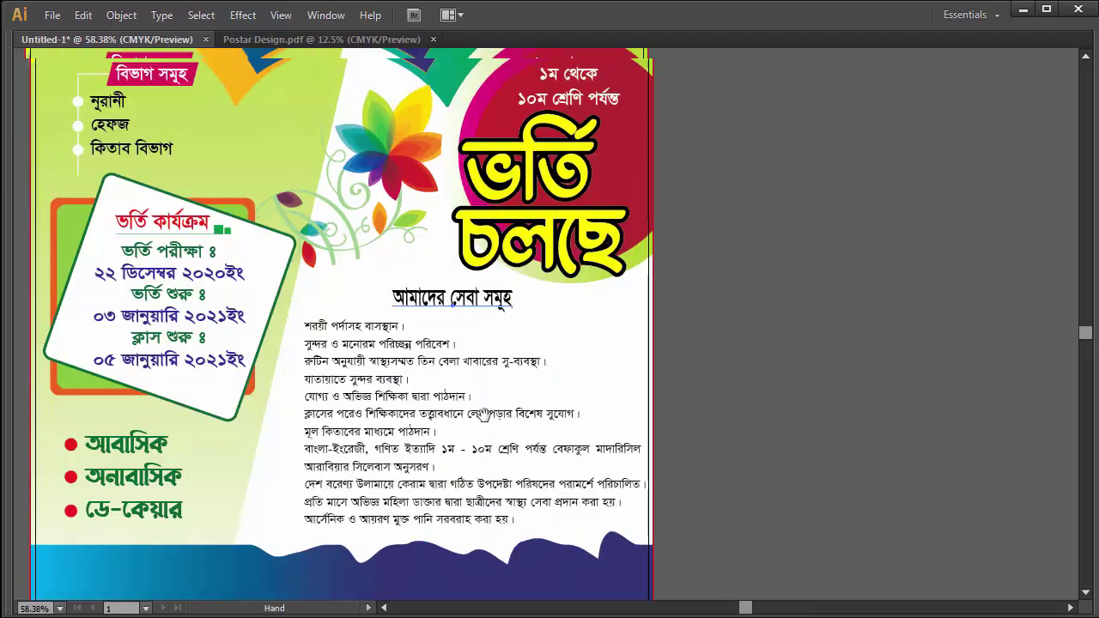
{"action": "scroll", "coordinate": [580, 322], "scroll_direction": "up", "scroll_amount": 3}
{"action": "left_click_drag", "start_coordinate": [621, 316], "coordinate": [631, 316]}
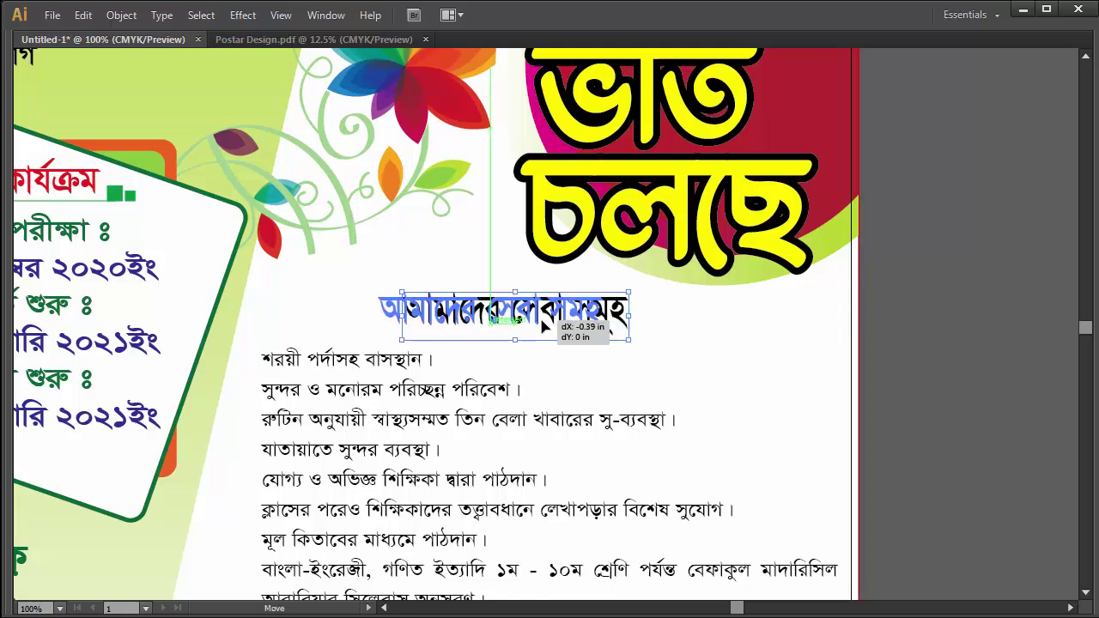
{"action": "scroll", "coordinate": [895, 470], "scroll_direction": "up", "scroll_amount": 5}
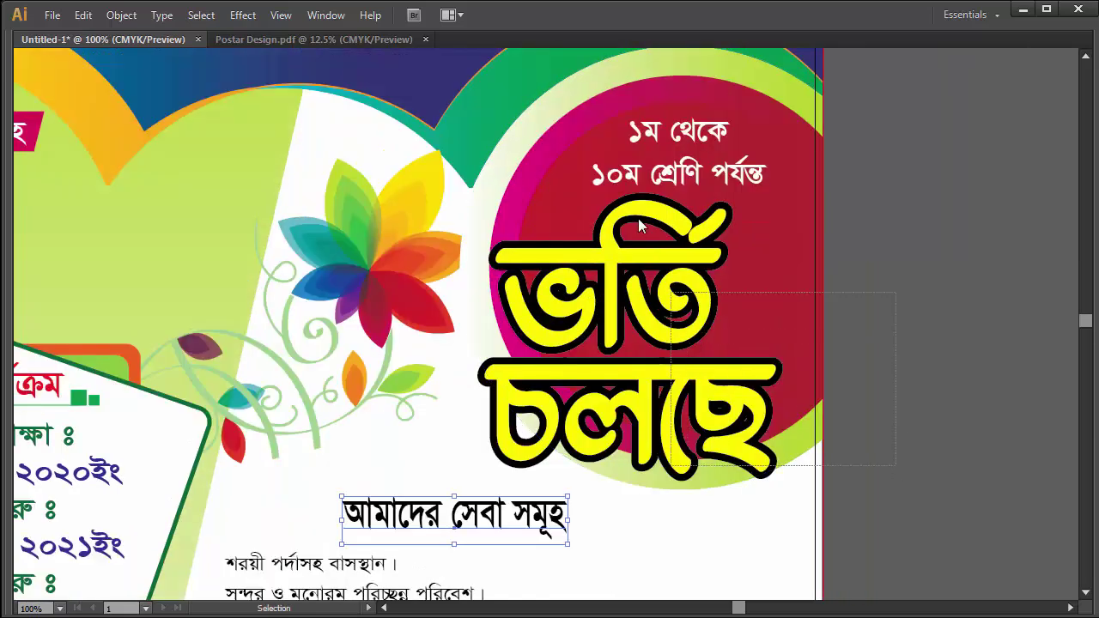
Scale down the red circle group with the yellow ভর্তি চলছে lettering.
{"action": "left_click", "coordinate": [571, 356]}
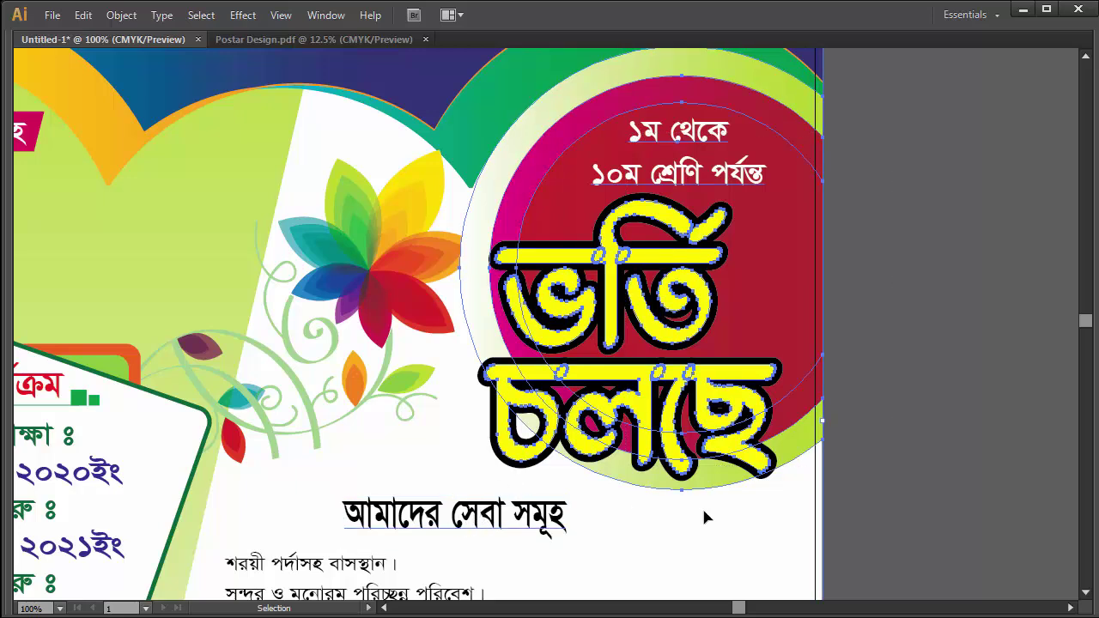
{"action": "key", "text": "ctrl+shift+b"}
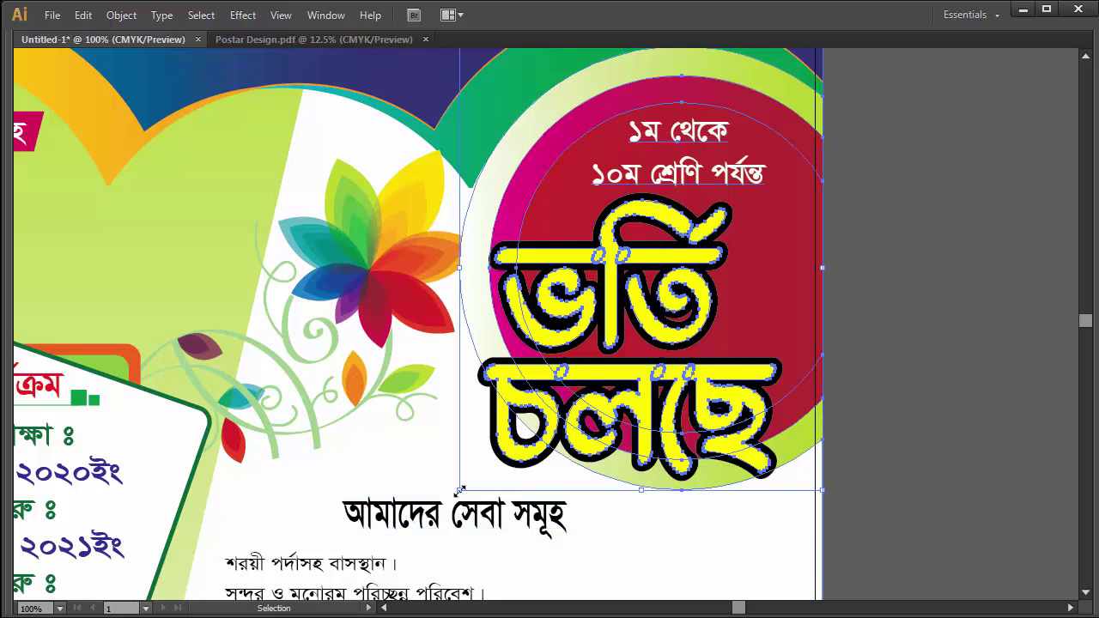
{"action": "left_click_drag", "start_coordinate": [459, 490], "coordinate": [497, 444]}
{"action": "left_click", "coordinate": [902, 424]}
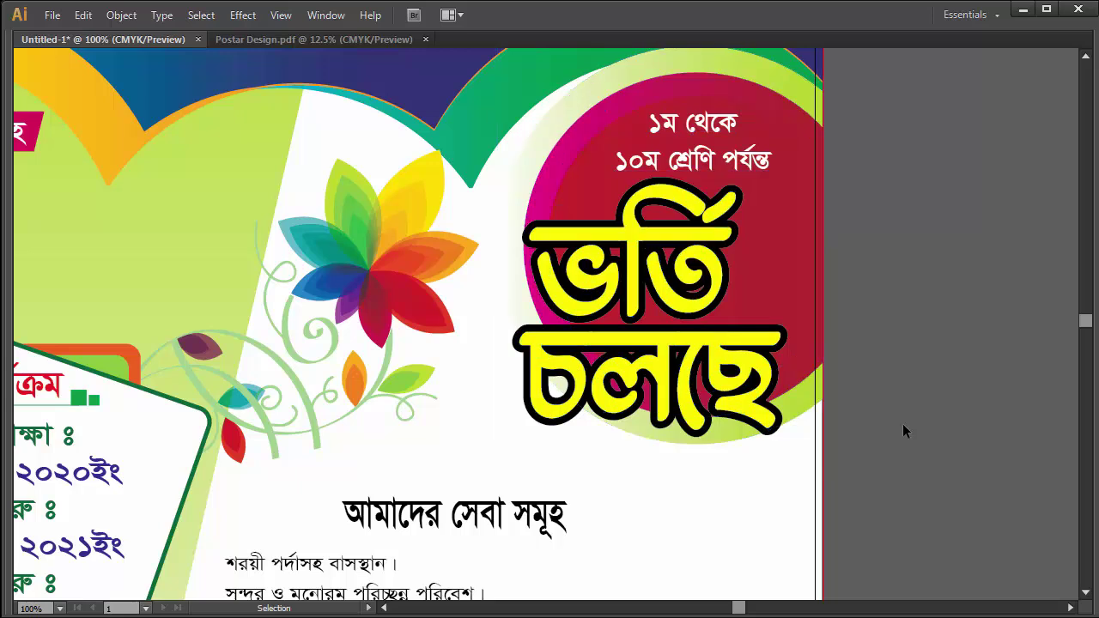
Enlarge the services heading text further above the list.
{"action": "scroll", "coordinate": [562, 376], "scroll_direction": "down", "scroll_amount": 3}
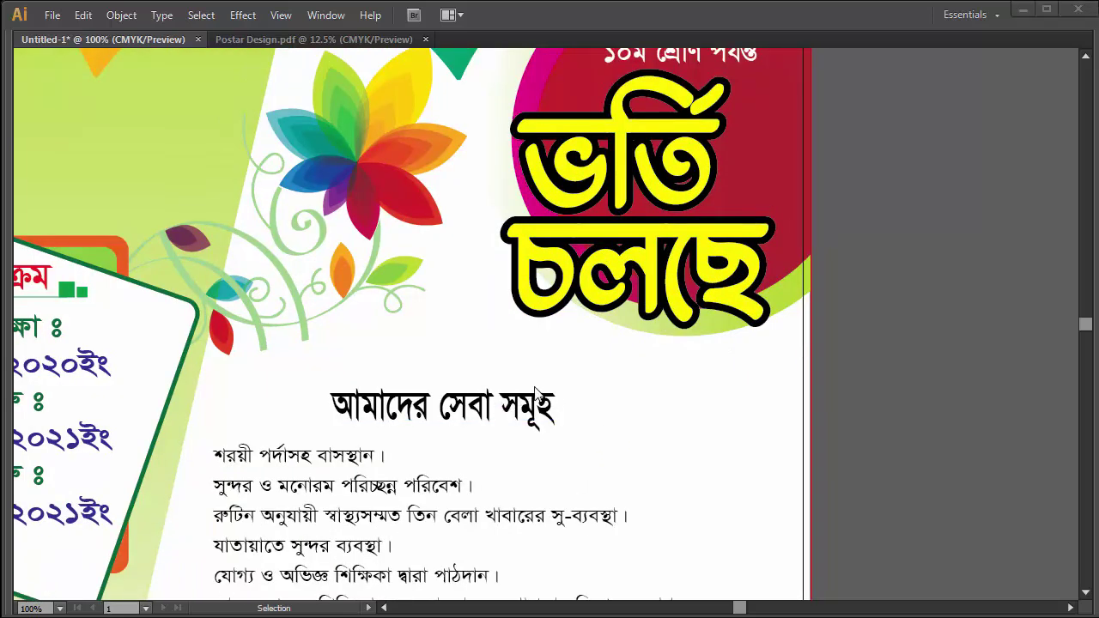
{"action": "key", "text": "ctrl+minus"}
{"action": "key", "text": "ctrl+minus"}
{"action": "key", "text": "ctrl+minus"}
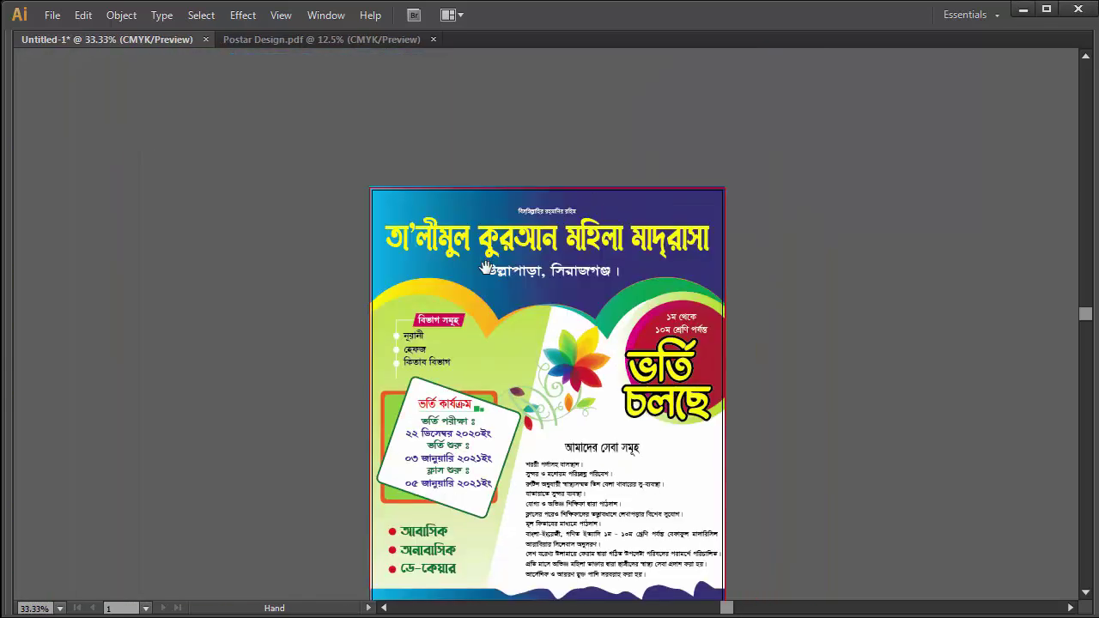
{"action": "left_click_drag", "start_coordinate": [494, 361], "coordinate": [721, 485]}
{"action": "mouse_move", "coordinate": [605, 432]}
{"action": "left_mouse_down"}
{"action": "mouse_move", "coordinate": [640, 402]}
{"action": "mouse_move", "coordinate": [705, 430]}
{"action": "mouse_move", "coordinate": [685, 431]}
{"action": "left_mouse_up"}
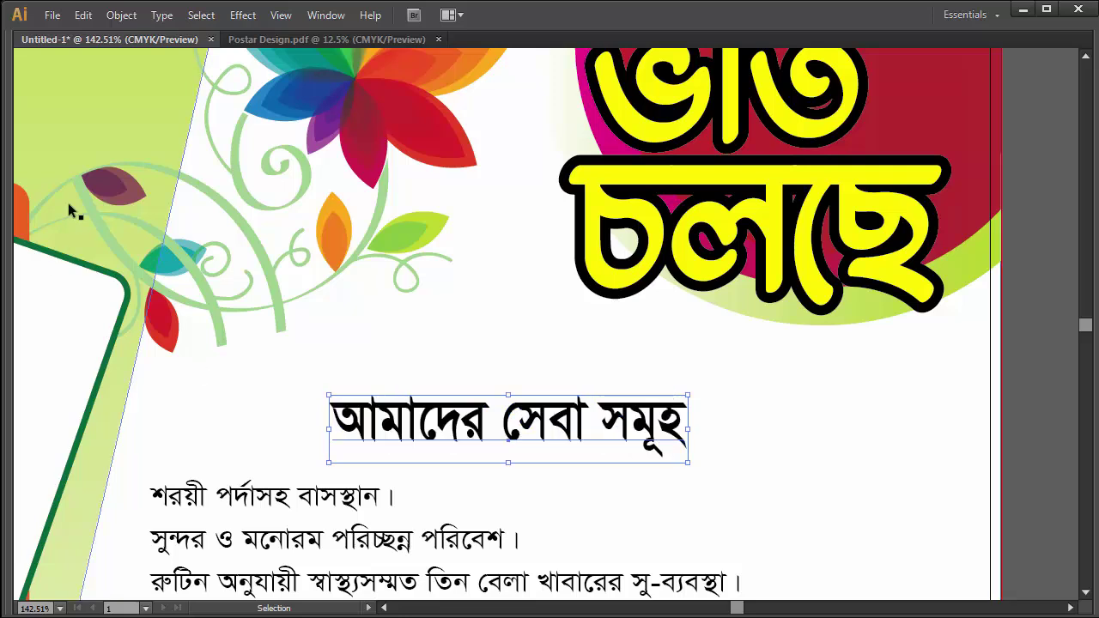
Draw a rectangle around the services heading and fill it with a red gradient.
{"action": "key", "text": "Tab"}
{"action": "mouse_move", "coordinate": [47, 158]}
{"action": "left_mouse_down"}
{"action": "mouse_move", "coordinate": [101, 170]}
{"action": "mouse_move", "coordinate": [101, 157]}
{"action": "left_mouse_up"}
{"action": "key", "text": "Tab"}
{"action": "left_click_drag", "start_coordinate": [294, 375], "coordinate": [707, 456]}
{"action": "key", "text": "Tab"}
{"action": "key", "text": "v"}
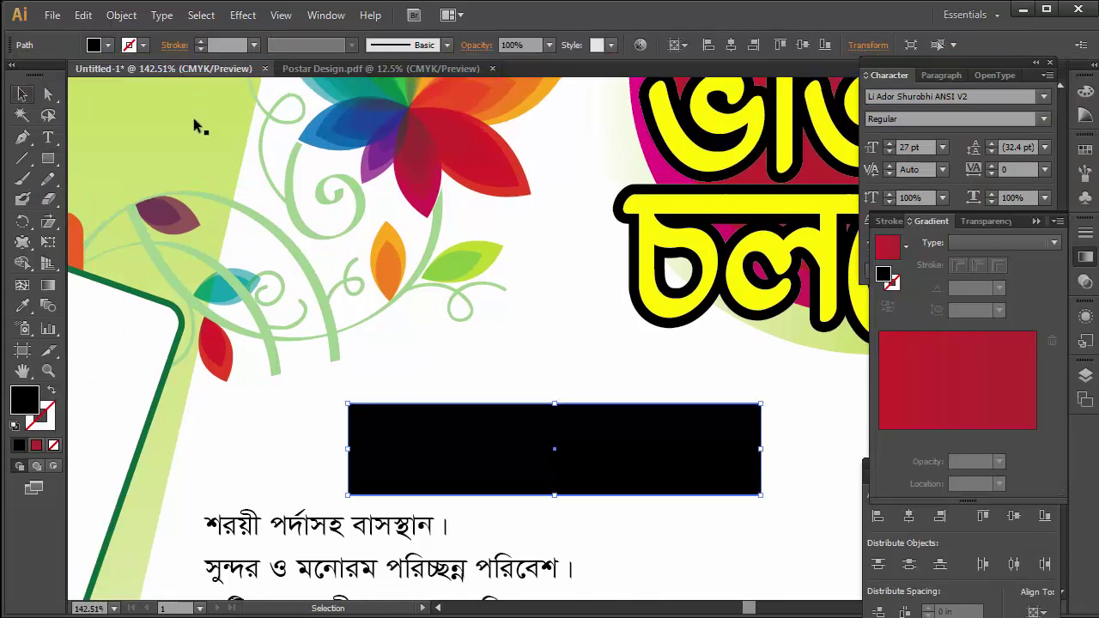
{"action": "left_click", "coordinate": [947, 378]}
Pull the panel's top-right anchor up to slant the red shape.
{"action": "key", "text": "a"}
{"action": "left_click", "coordinate": [567, 351]}
{"action": "key", "text": "d"}
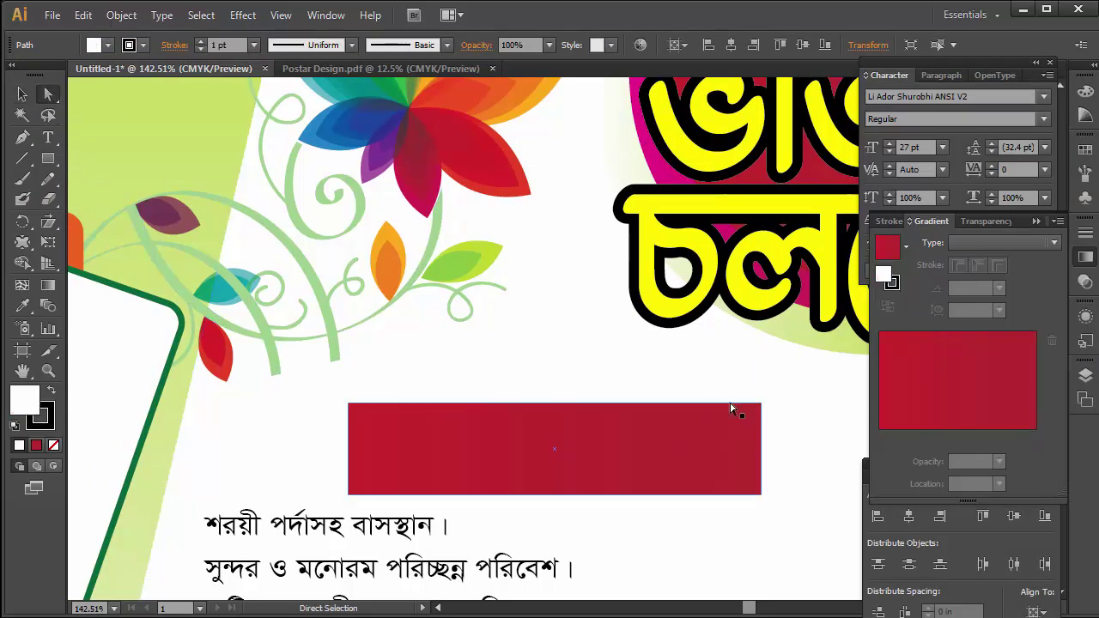
{"action": "left_click_drag", "start_coordinate": [762, 404], "coordinate": [669, 366]}
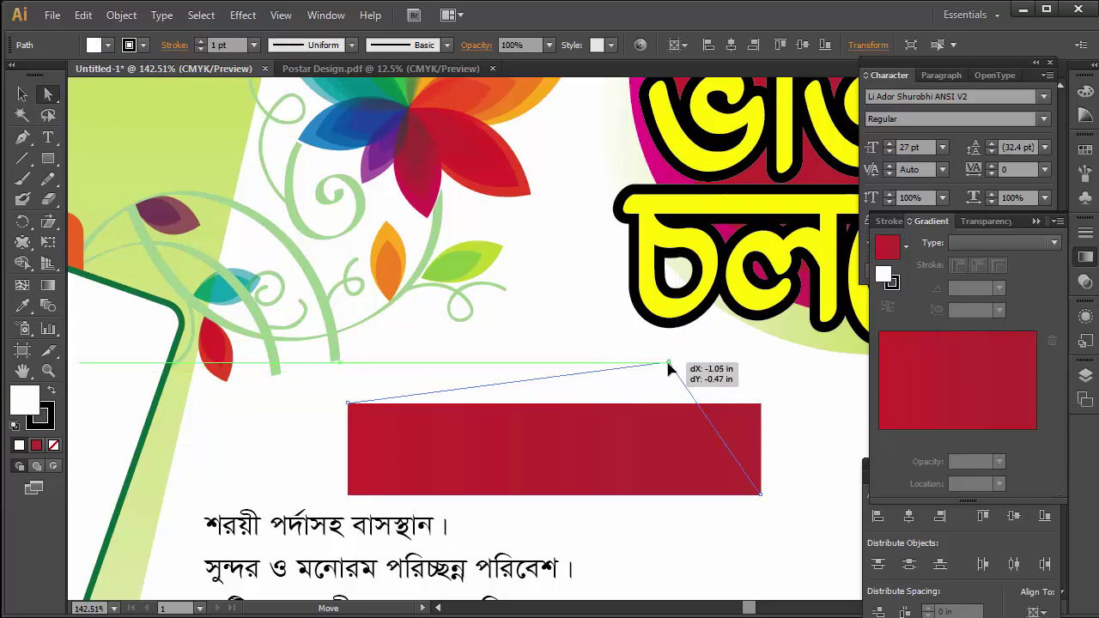
{"action": "left_click", "coordinate": [692, 345]}
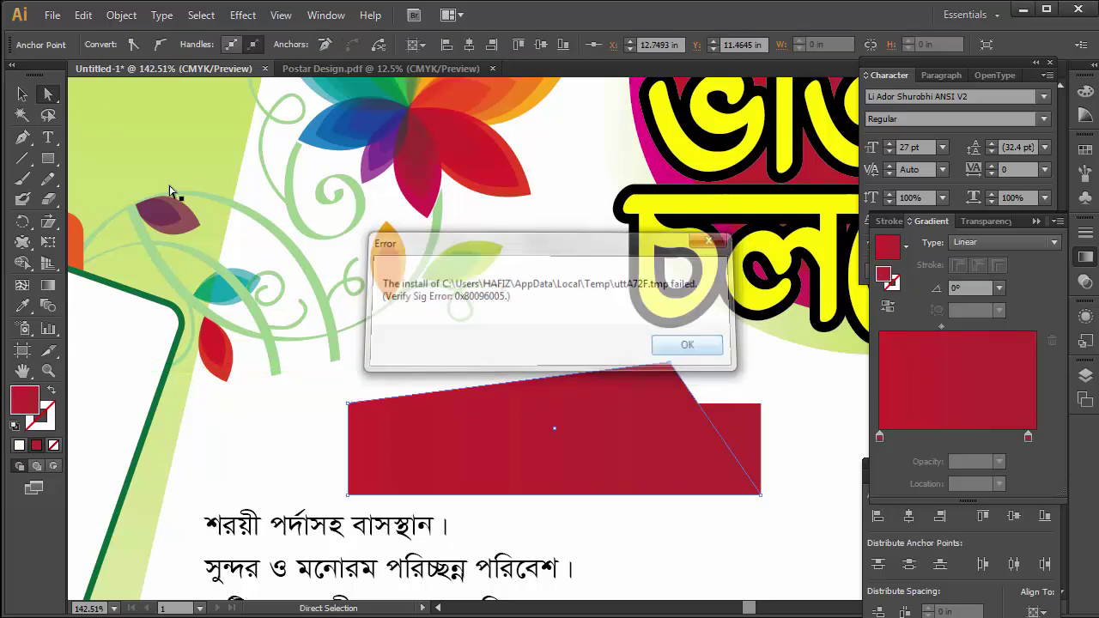
{"action": "left_click", "coordinate": [22, 96]}
{"action": "left_click", "coordinate": [799, 402]}
{"action": "left_click", "coordinate": [748, 424]}
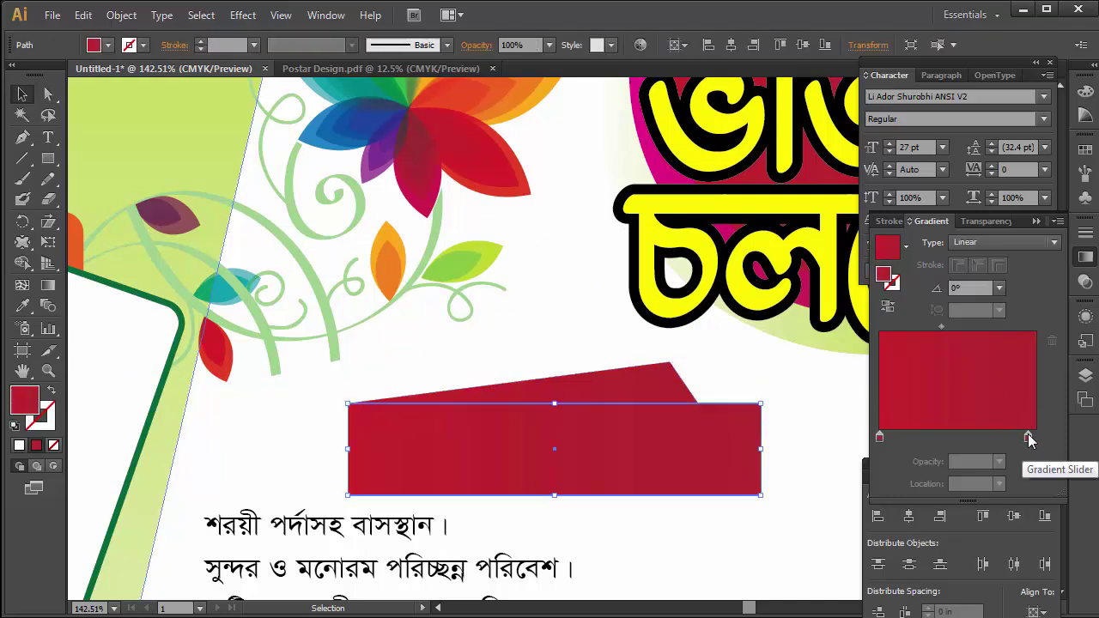
Turn the gradient's right end green and arrange it behind the slanted shape.
{"action": "double_click", "coordinate": [1027, 437]}
{"action": "left_click", "coordinate": [922, 521]}
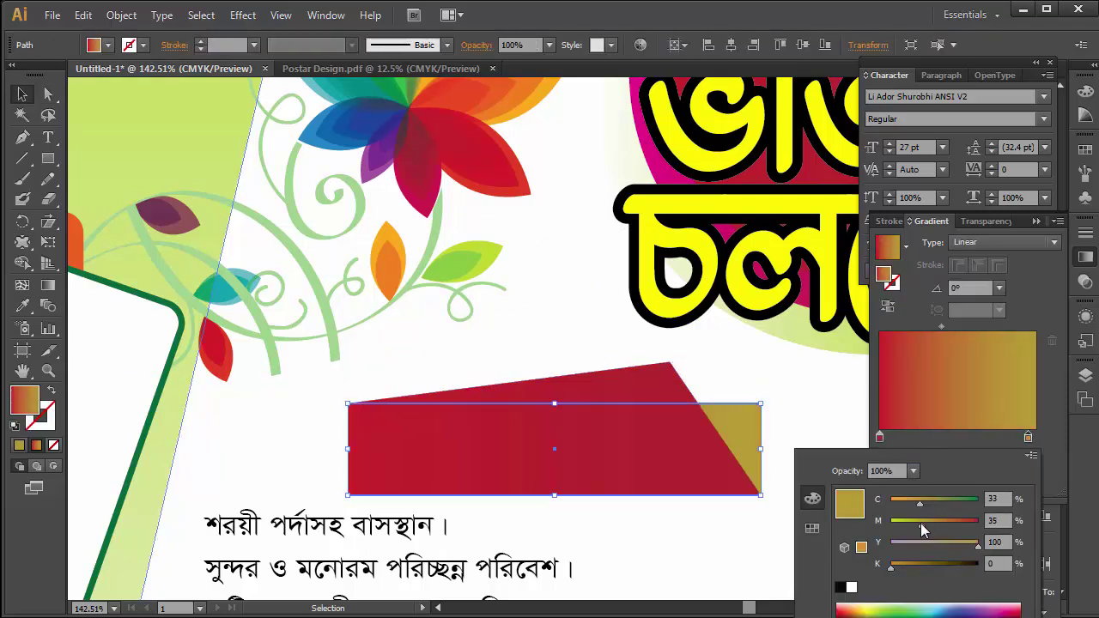
{"action": "left_click_drag", "start_coordinate": [919, 504], "coordinate": [980, 500]}
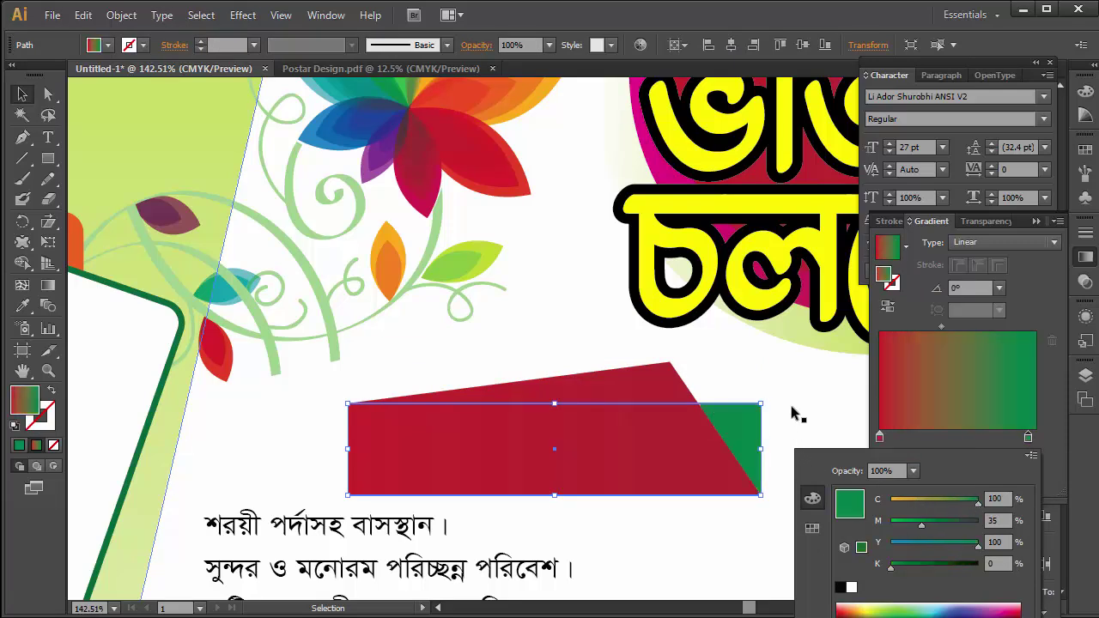
{"action": "left_click", "coordinate": [663, 387]}
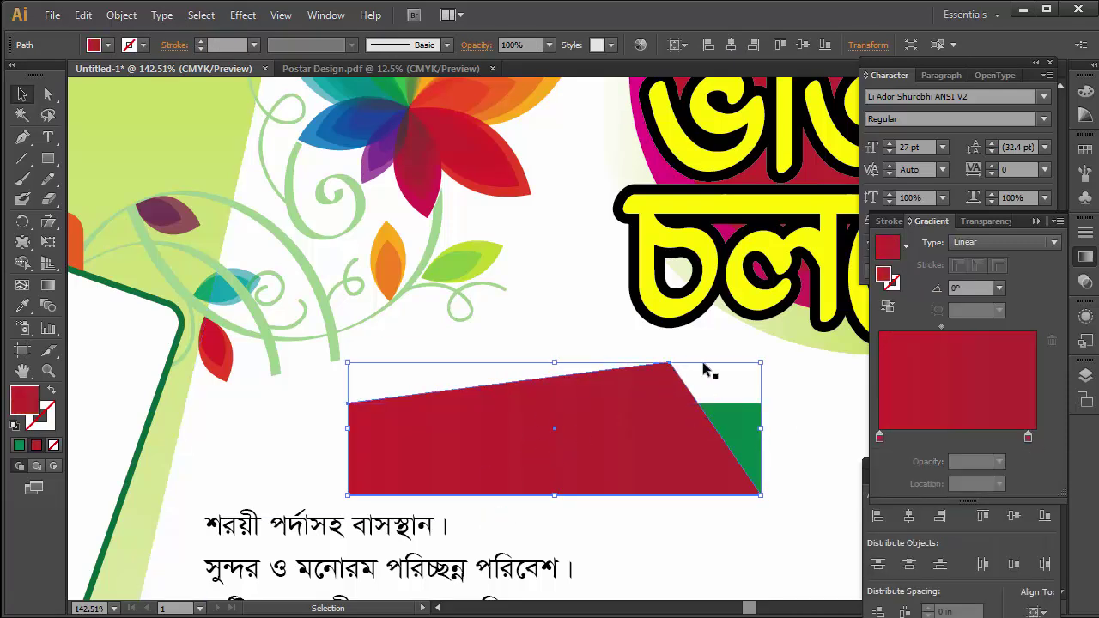
{"action": "left_click", "coordinate": [737, 412]}
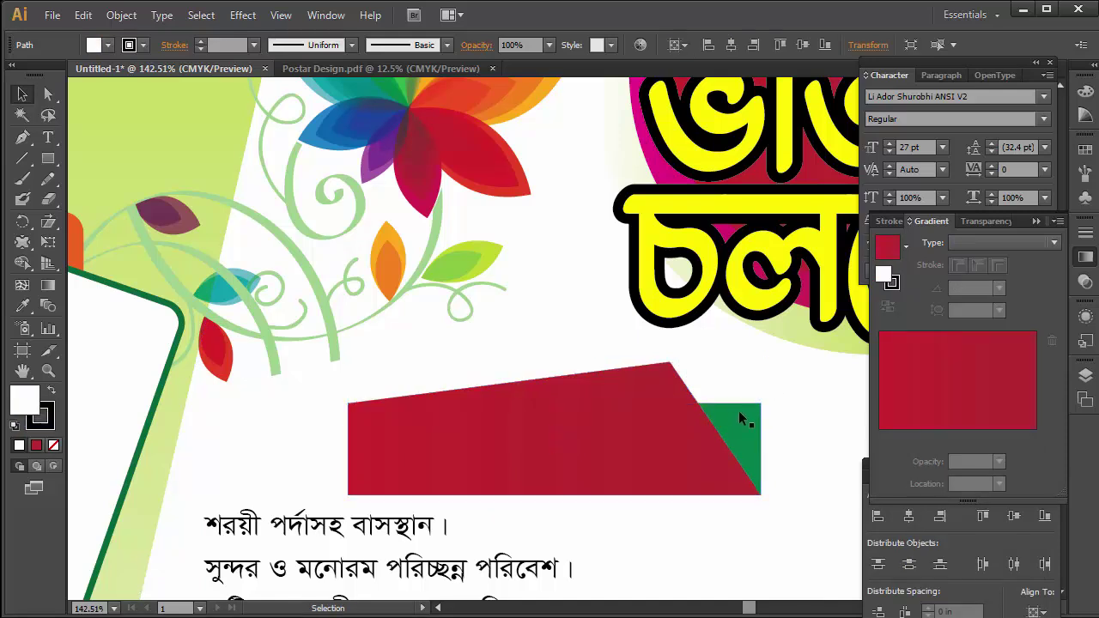
{"action": "key", "text": "ctrl+shift+bracketright"}
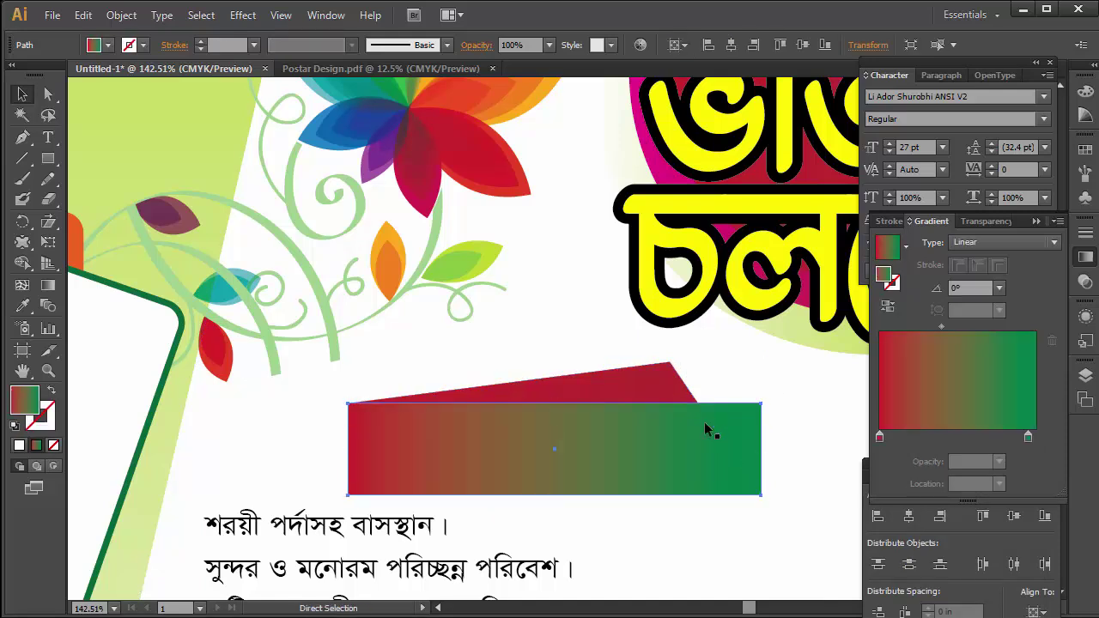
{"action": "key", "text": "ctrl+bracketleft"}
Bring the আমাদের সেবা সমূহ heading in front of the red panel.
{"action": "key", "text": "ctrl+minus"}
{"action": "key", "text": "ctrl+minus"}
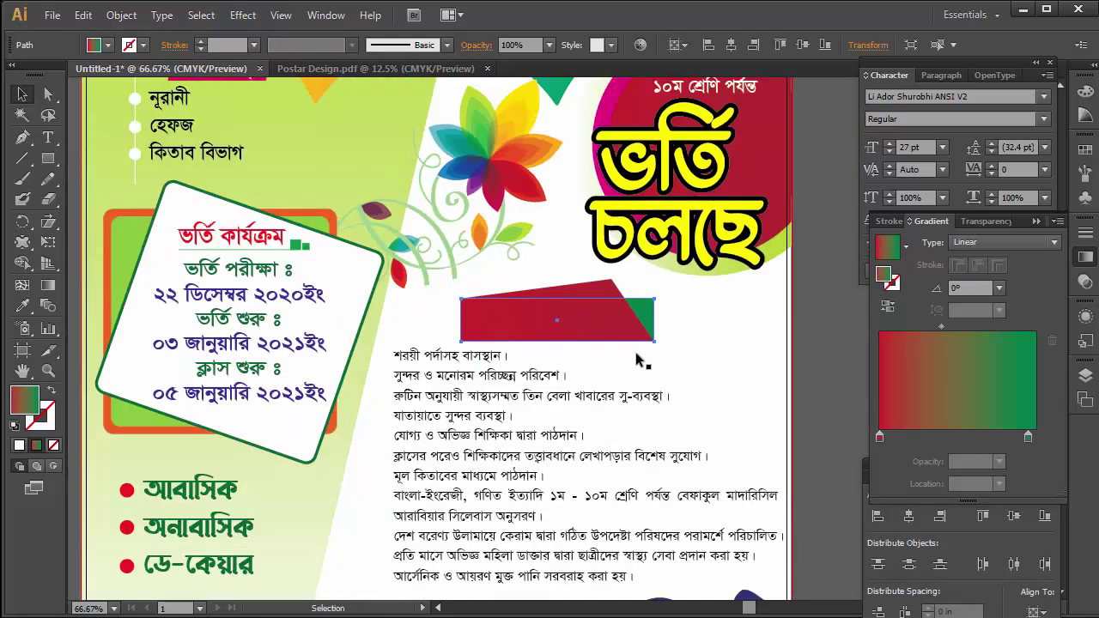
{"action": "left_click", "coordinate": [801, 312]}
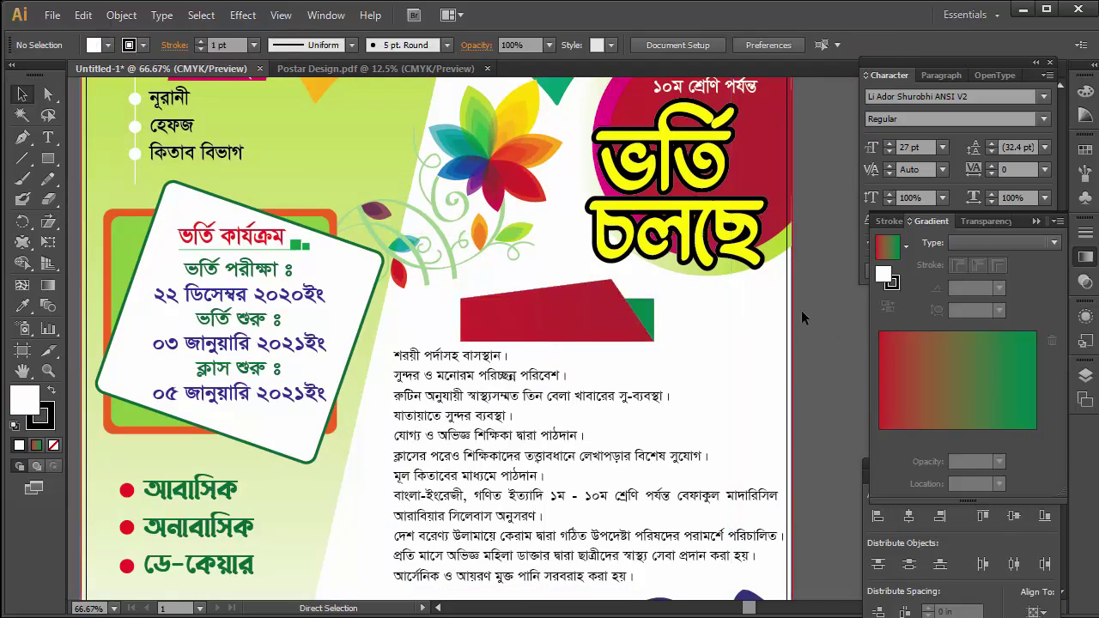
{"action": "left_click", "coordinate": [649, 311]}
{"action": "left_click", "coordinate": [624, 301], "text": "shift"}
{"action": "left_click", "coordinate": [584, 344]}
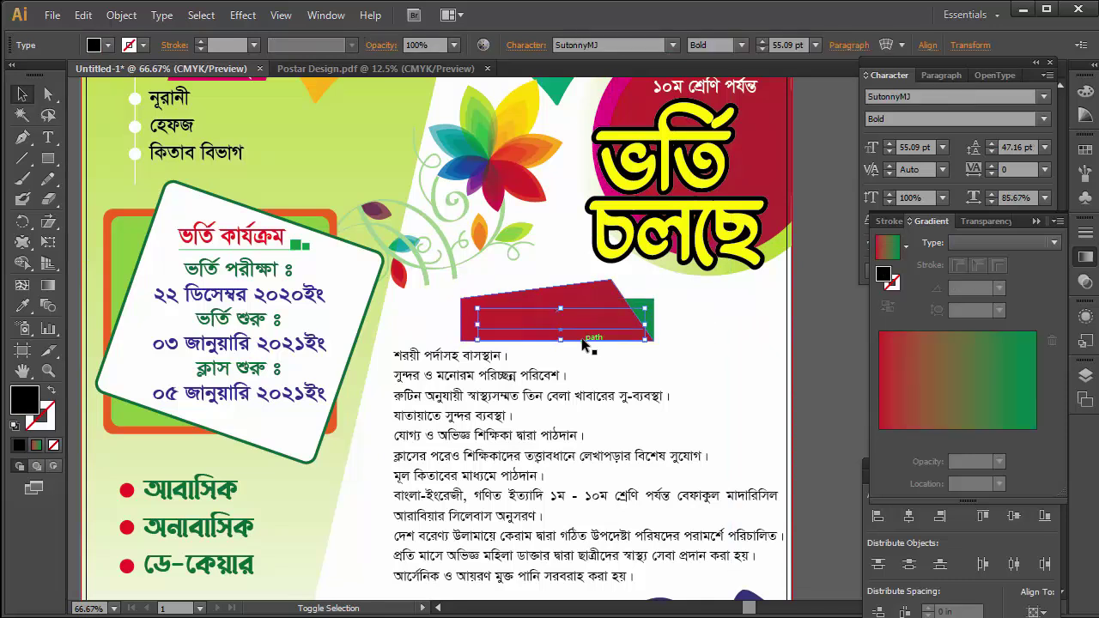
{"action": "right_click", "coordinate": [607, 326]}
{"action": "mouse_move", "coordinate": [654, 486]}
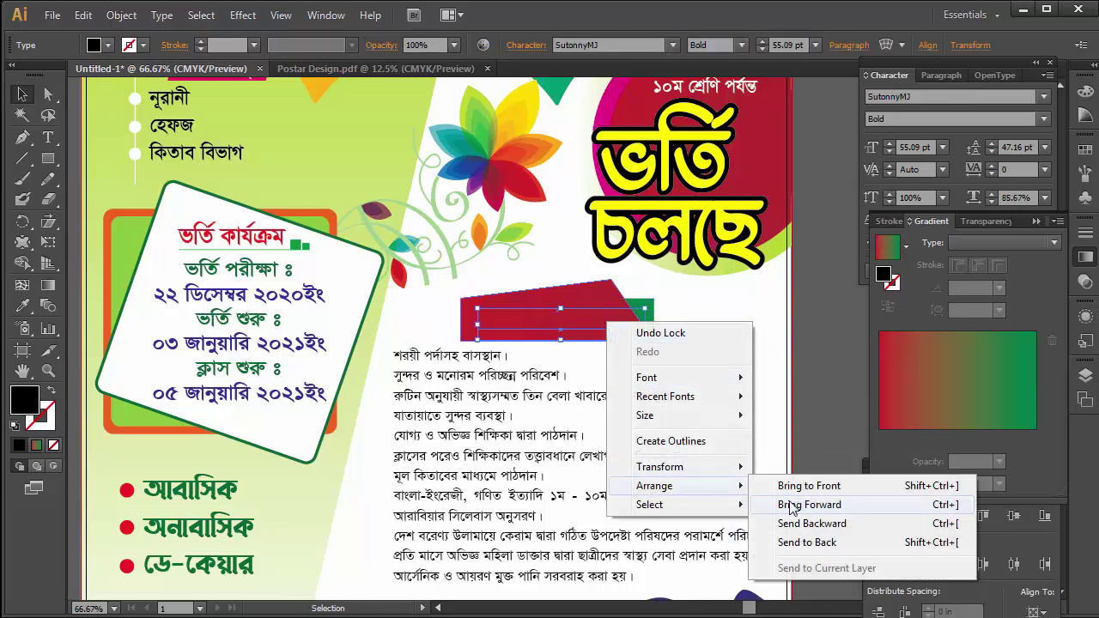
{"action": "left_click", "coordinate": [809, 486]}
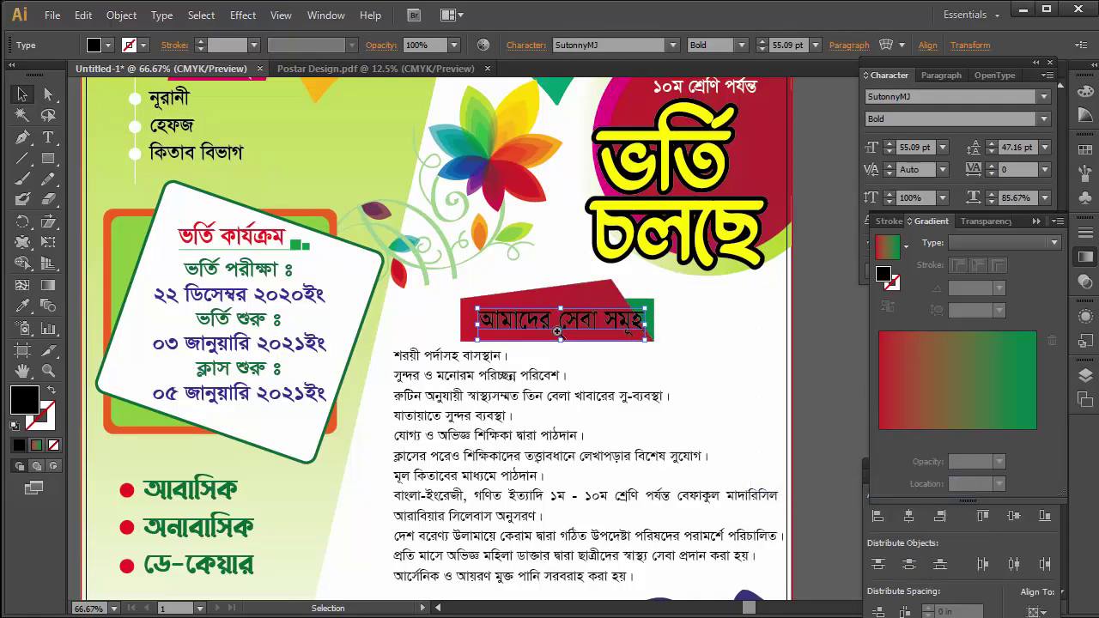
Fit the heading onto the panel and make its text white.
{"action": "scroll", "coordinate": [558, 331], "scroll_direction": "up", "scroll_amount": 1}
{"action": "scroll", "coordinate": [558, 331], "scroll_direction": "up", "scroll_amount": 1}
{"action": "left_click_drag", "start_coordinate": [576, 369], "coordinate": [558, 371]}
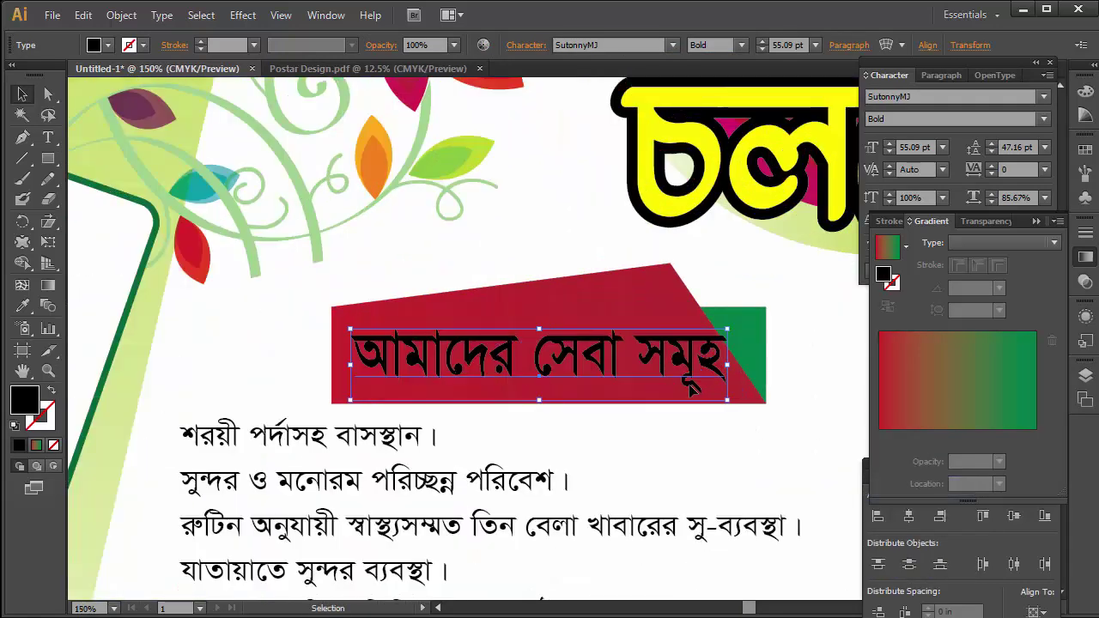
{"action": "left_click_drag", "start_coordinate": [727, 400], "coordinate": [707, 403]}
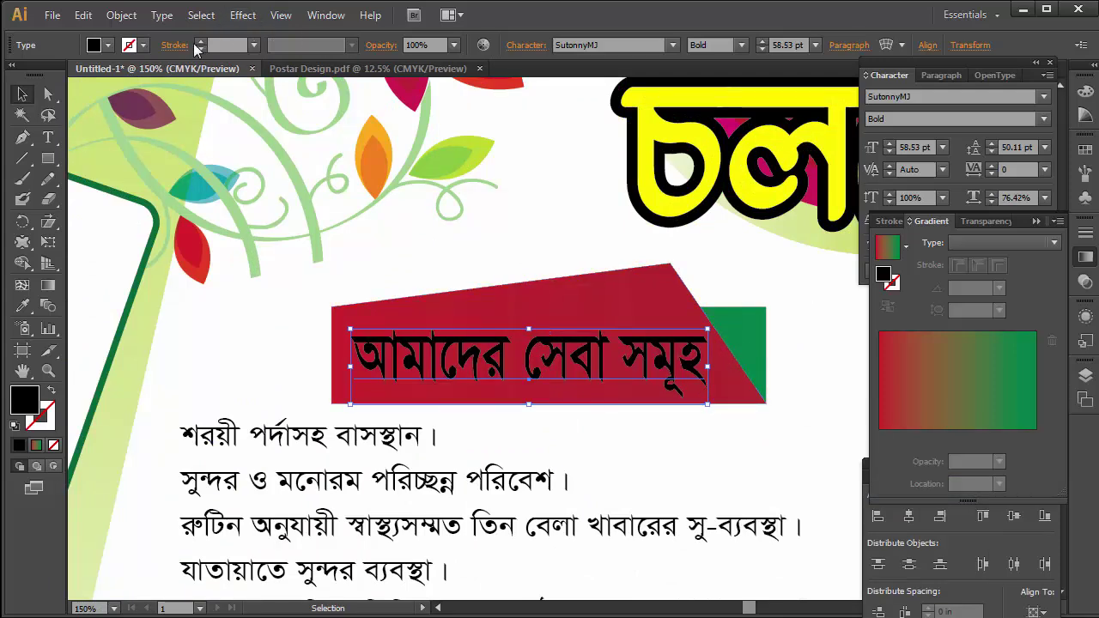
{"action": "left_click", "coordinate": [108, 44]}
{"action": "left_click", "coordinate": [37, 75]}
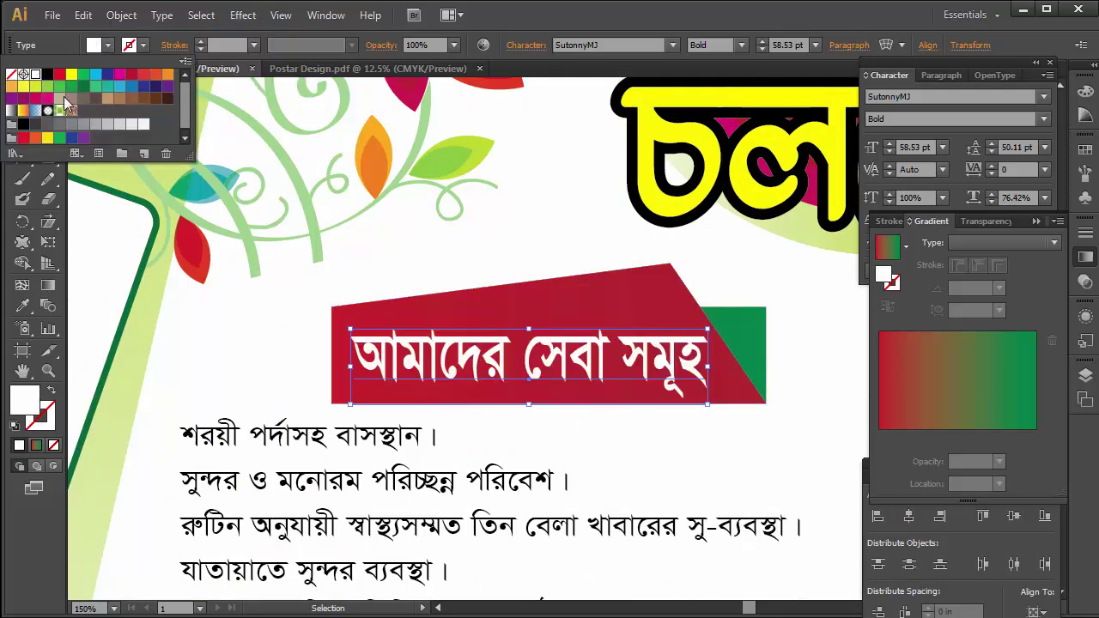
{"action": "left_click", "coordinate": [576, 357]}
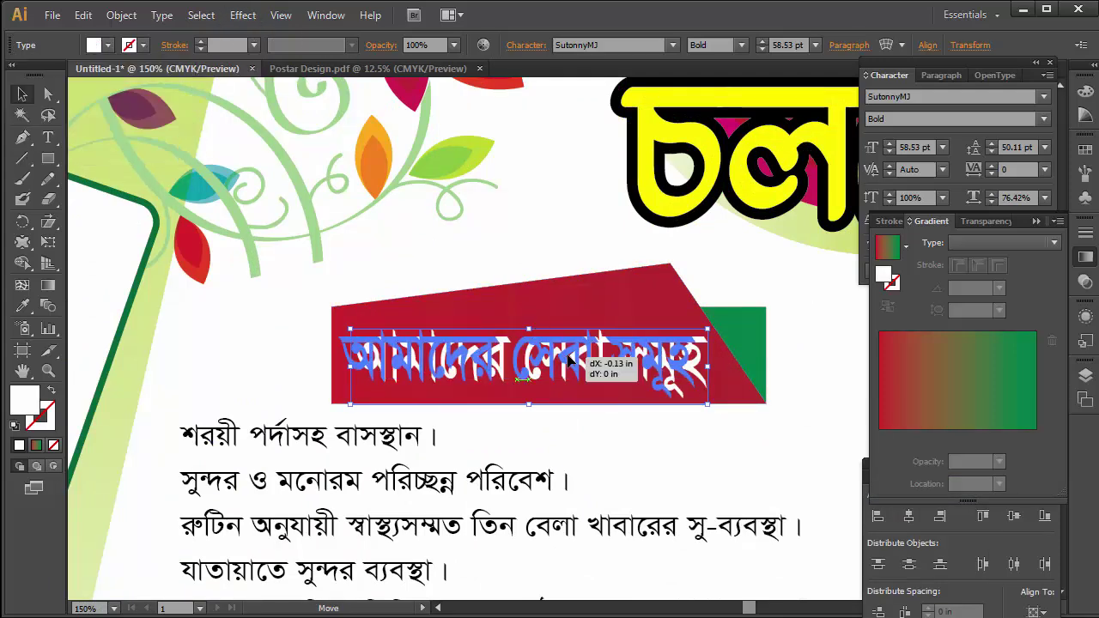
{"action": "key", "text": "Escape"}
{"action": "scroll", "coordinate": [582, 363], "scroll_direction": "down", "scroll_amount": 2}
Narrow the service list's text frame and extend it down to reveal the overflow line.
{"action": "left_click_drag", "start_coordinate": [520, 378], "coordinate": [429, 140]}
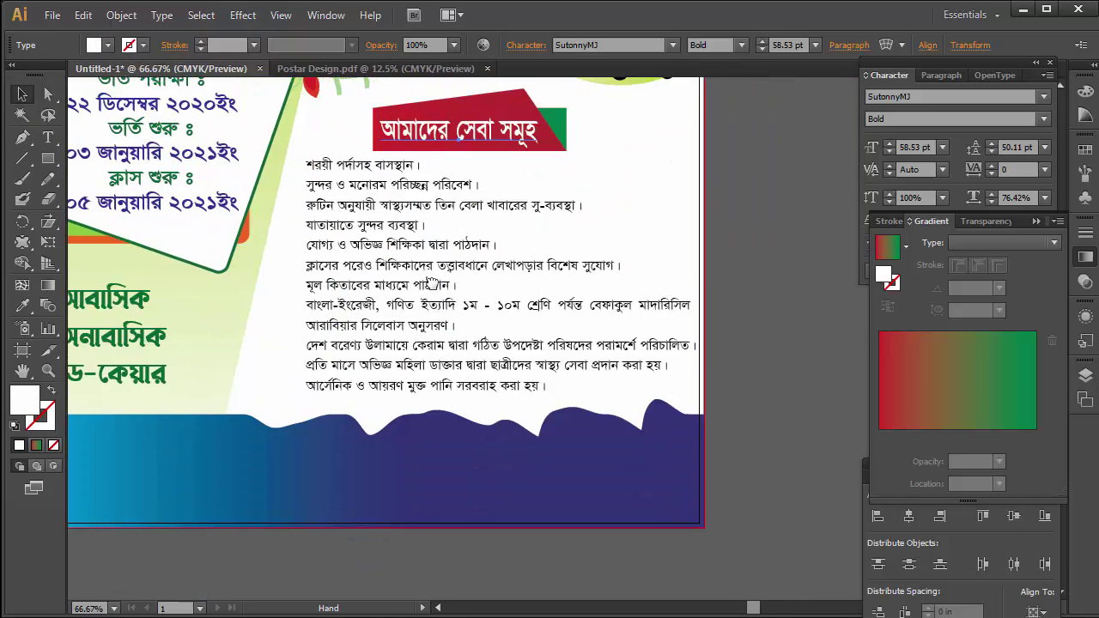
{"action": "left_click", "coordinate": [605, 306]}
{"action": "left_click_drag", "start_coordinate": [688, 273], "coordinate": [675, 274]}
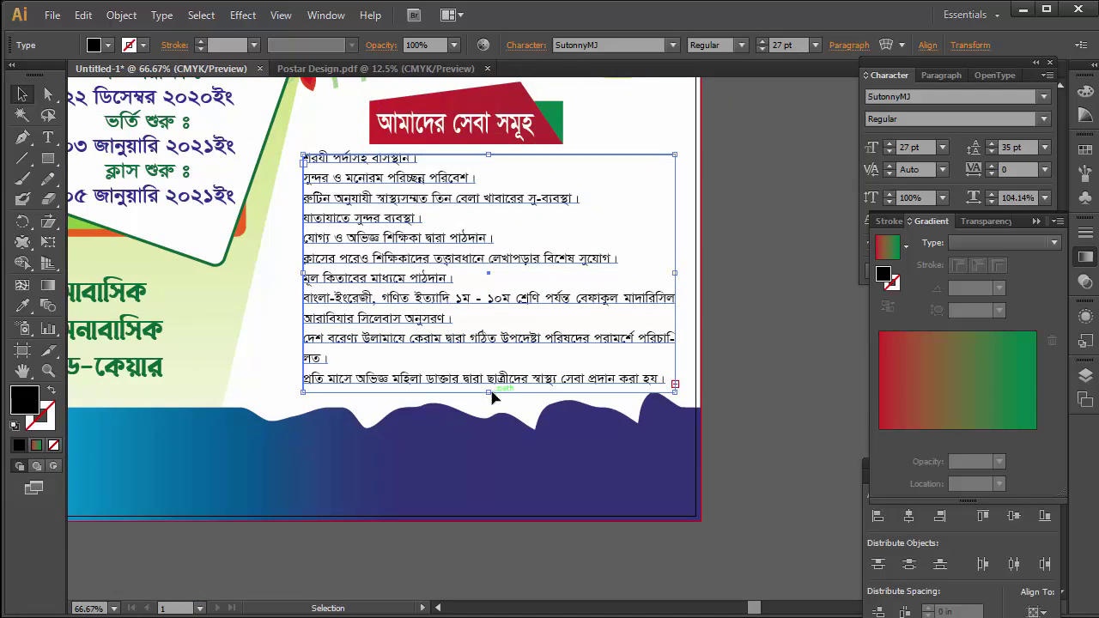
{"action": "left_click_drag", "start_coordinate": [489, 393], "coordinate": [488, 435]}
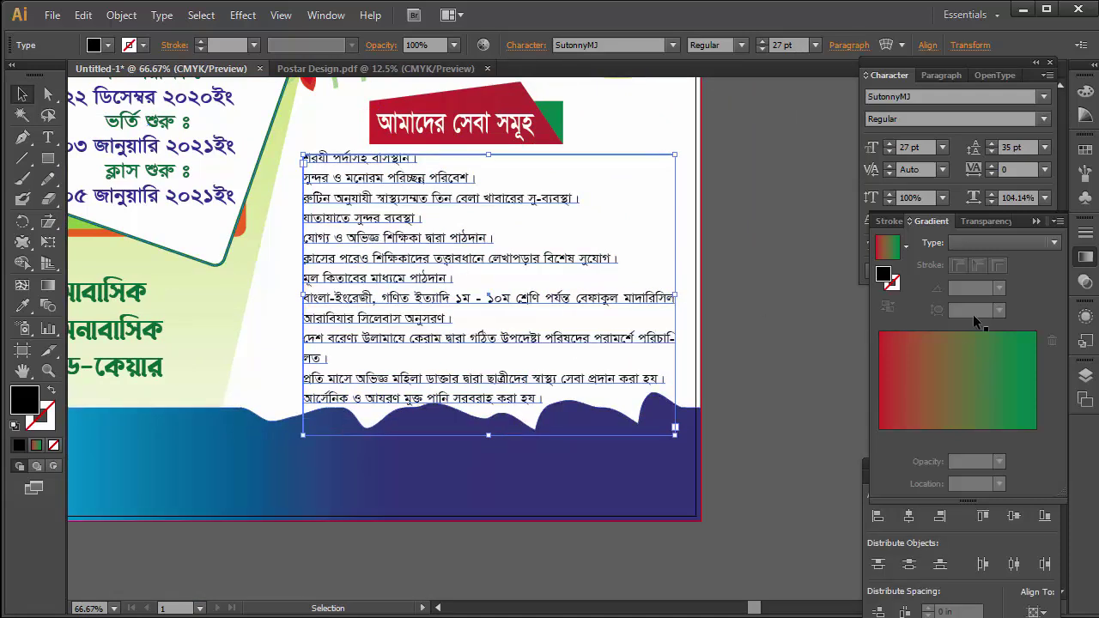
Lower the service list leading to 32 pt and shorten its frame to fit the text.
{"action": "left_click", "coordinate": [992, 151]}
{"action": "left_click", "coordinate": [992, 151]}
{"action": "left_click", "coordinate": [992, 153]}
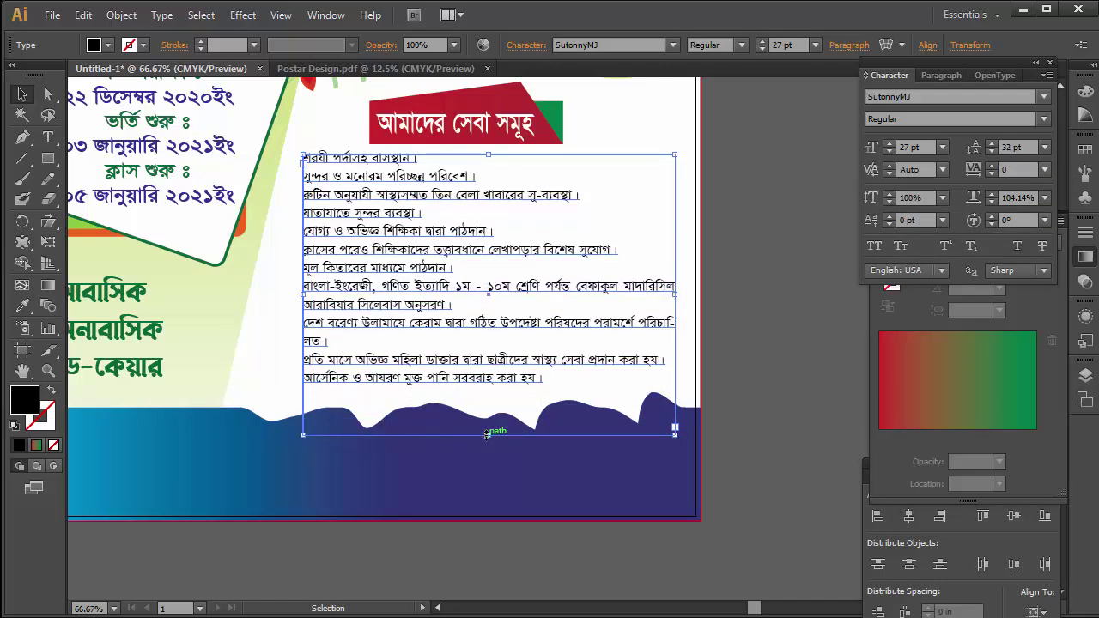
{"action": "left_click_drag", "start_coordinate": [487, 435], "coordinate": [486, 396]}
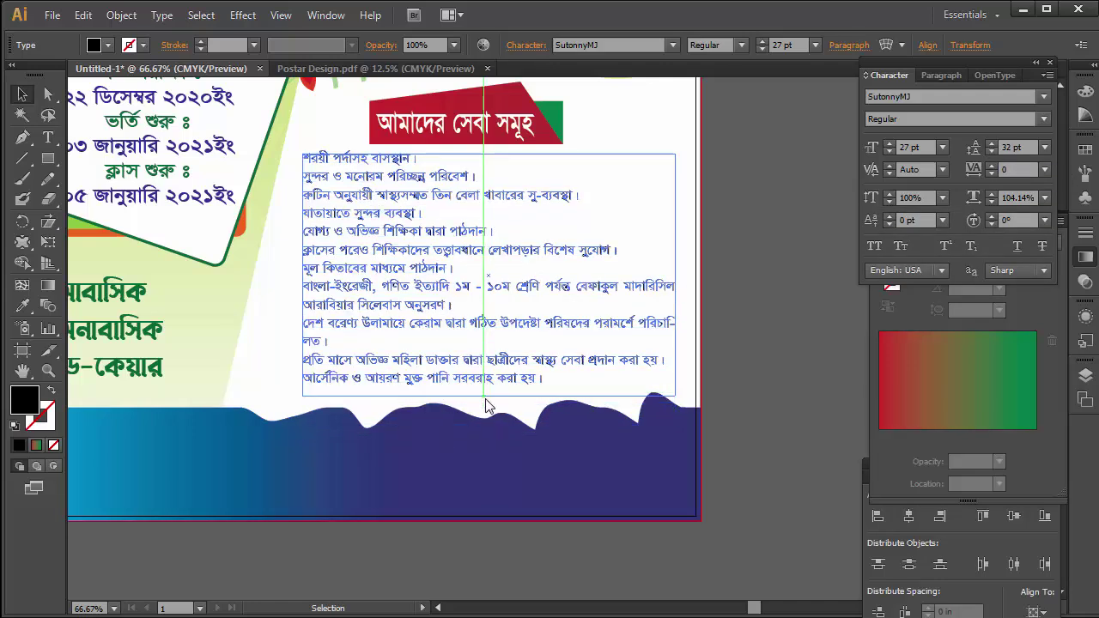
{"action": "left_click", "coordinate": [721, 223]}
{"action": "key", "text": "Tab"}
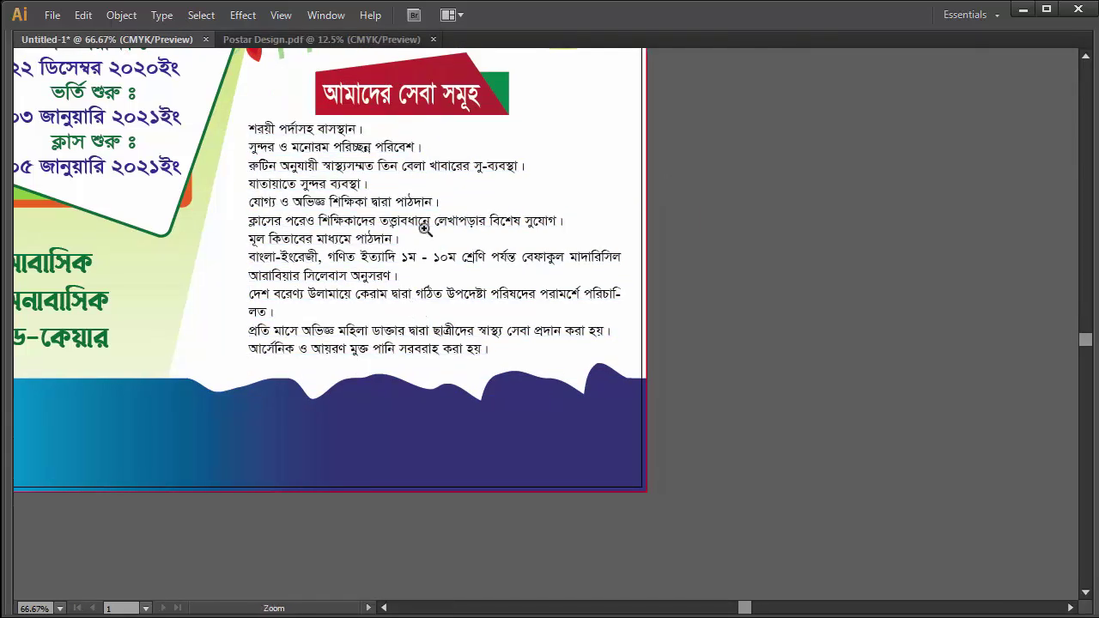
{"action": "key", "text": "ctrl+1"}
{"action": "left_click_drag", "start_coordinate": [448, 329], "coordinate": [441, 385]}
{"action": "key", "text": "Tab"}
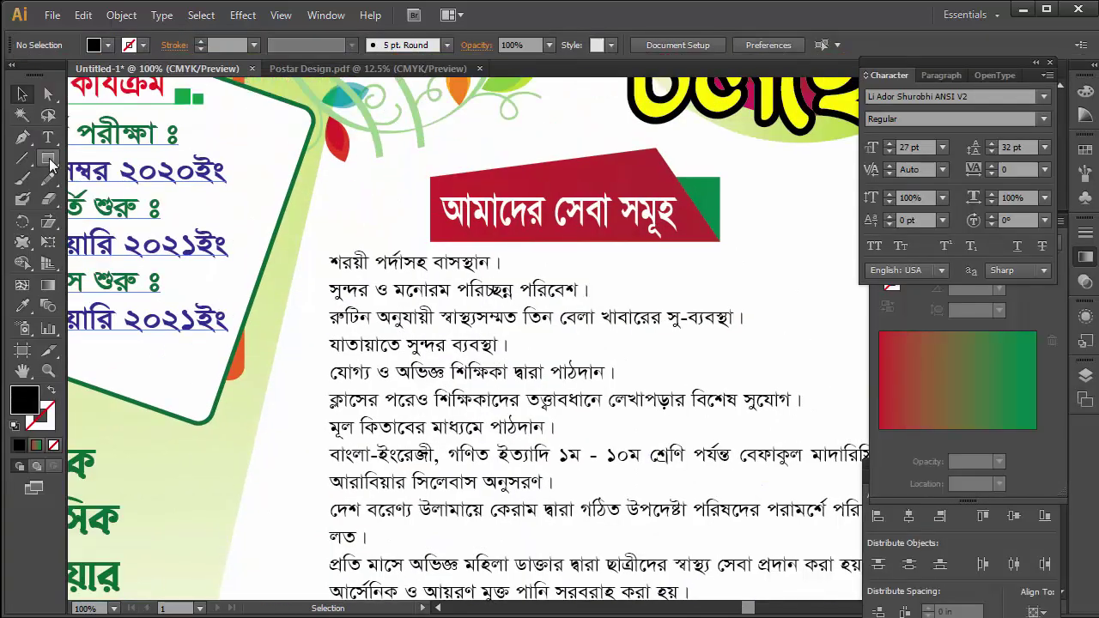
Draw a small green-filled square before the first service line and copy it down beside the following lines.
{"action": "left_click_drag", "start_coordinate": [49, 165], "coordinate": [97, 157]}
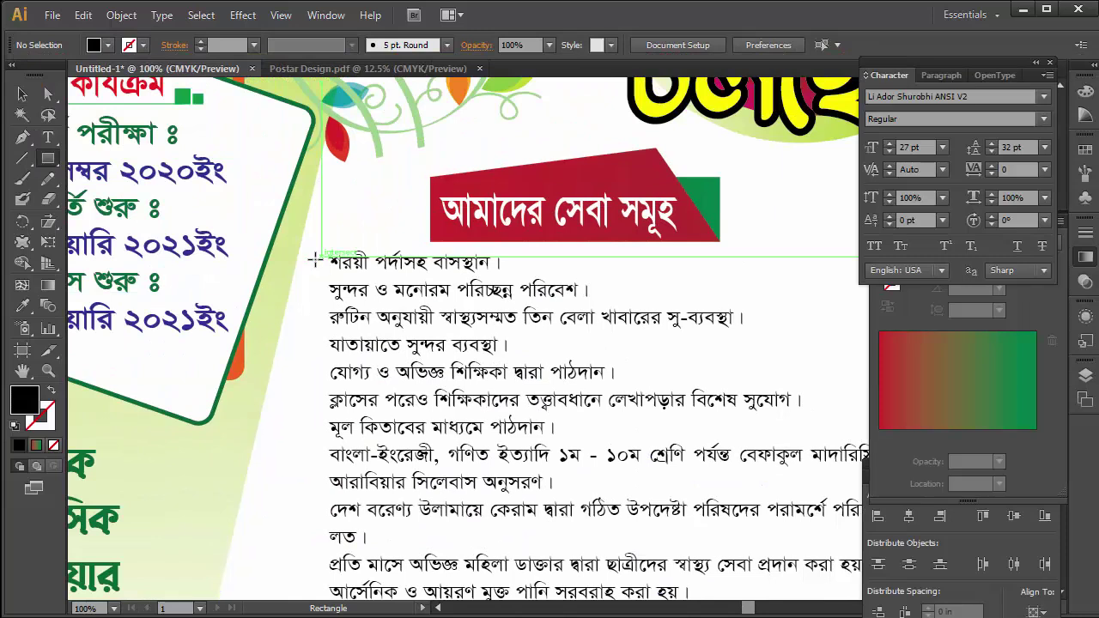
{"action": "left_click_drag", "start_coordinate": [310, 258], "coordinate": [327, 267]}
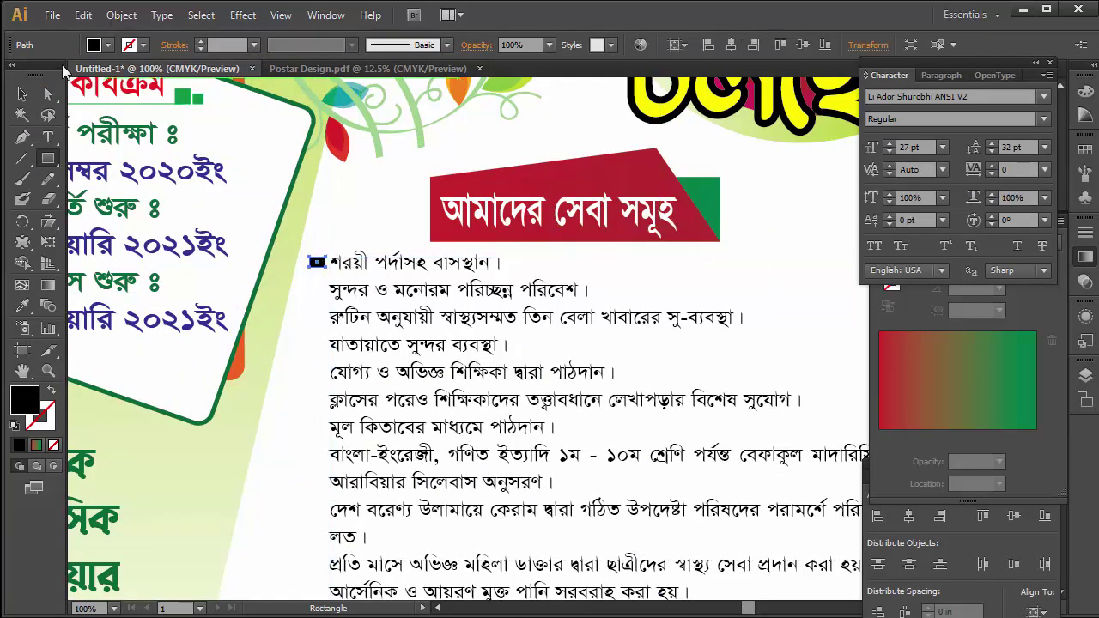
{"action": "left_click", "coordinate": [96, 45]}
{"action": "left_click", "coordinate": [72, 85]}
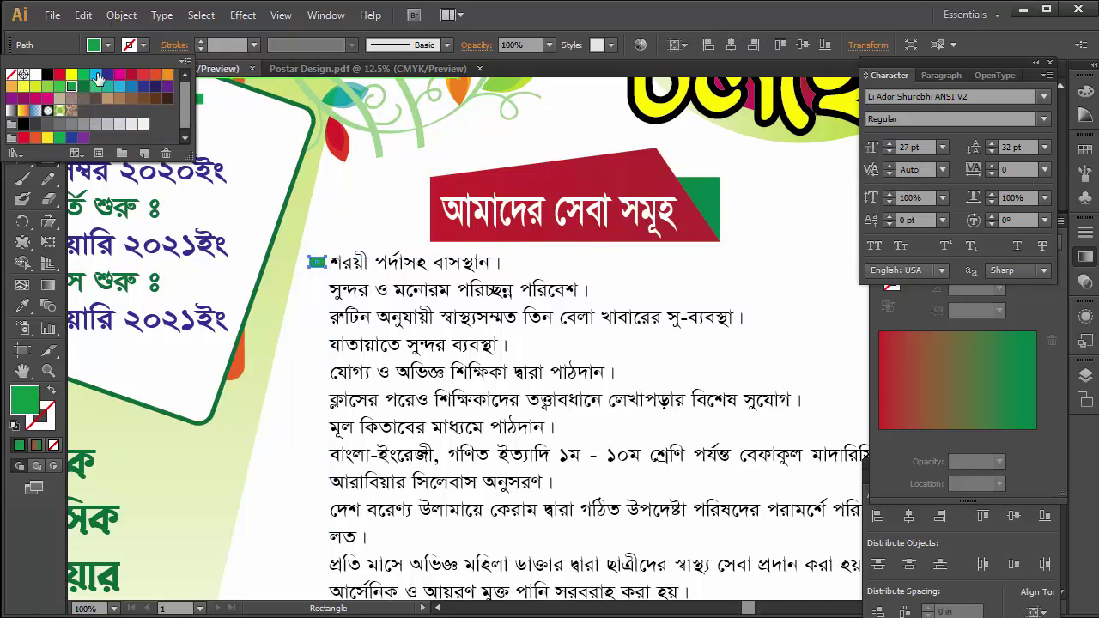
{"action": "left_click", "coordinate": [413, 18]}
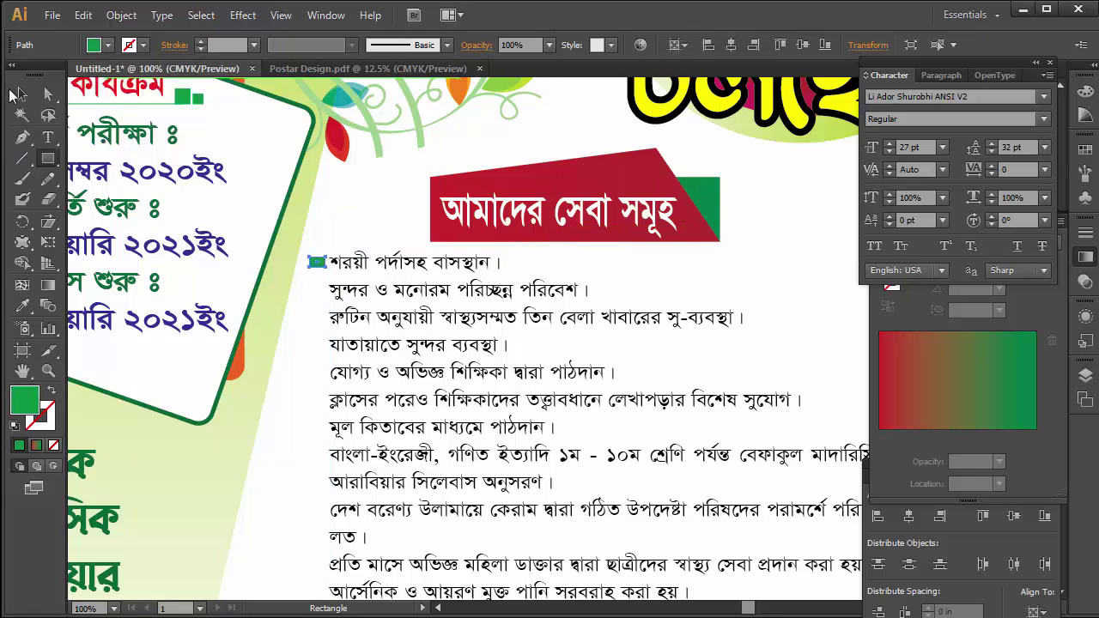
{"action": "key", "text": "ctrl+equal"}
{"action": "key", "text": "Tab"}
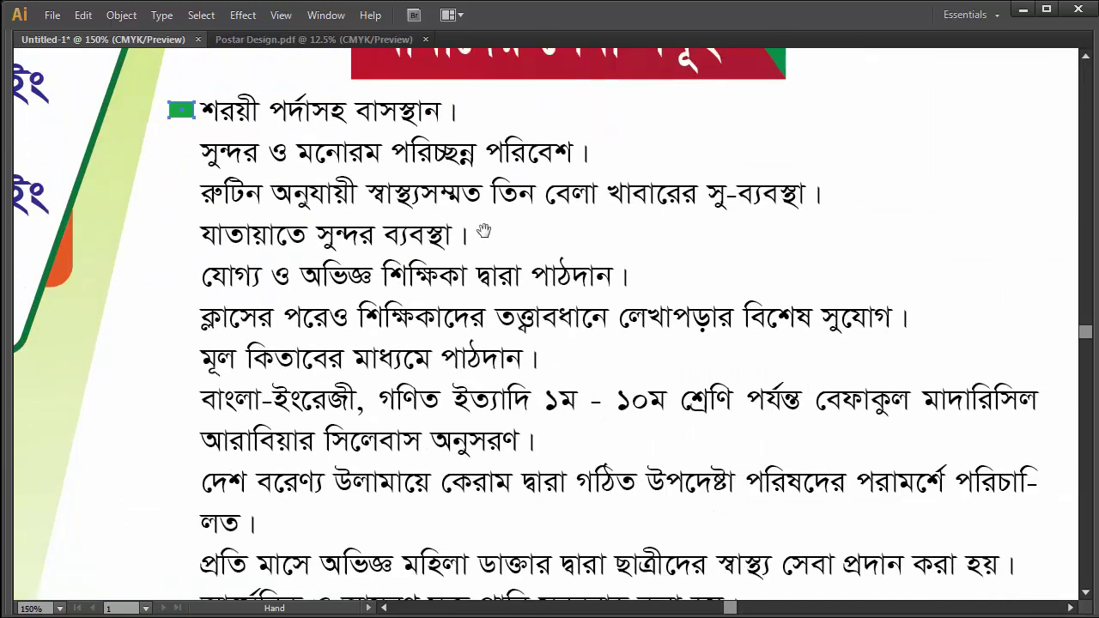
{"action": "left_click_drag", "start_coordinate": [178, 114], "coordinate": [180, 201]}
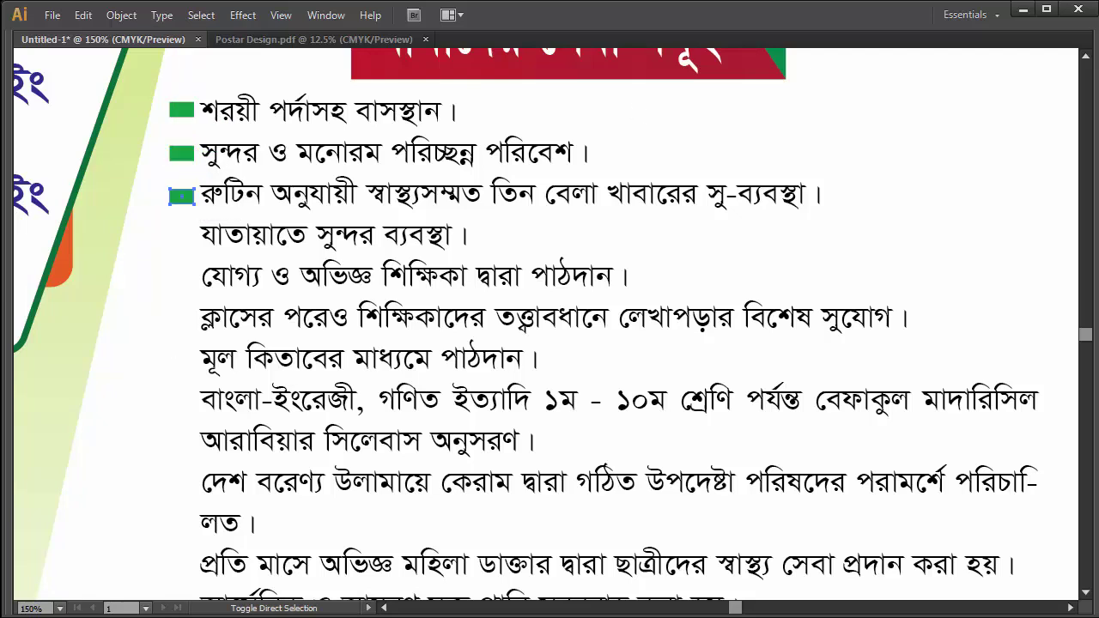
{"action": "key", "text": "ctrl+minus"}
{"action": "key", "text": "ctrl+minus"}
{"action": "key", "text": "ctrl+minus"}
{"action": "key", "text": "ctrl+minus"}
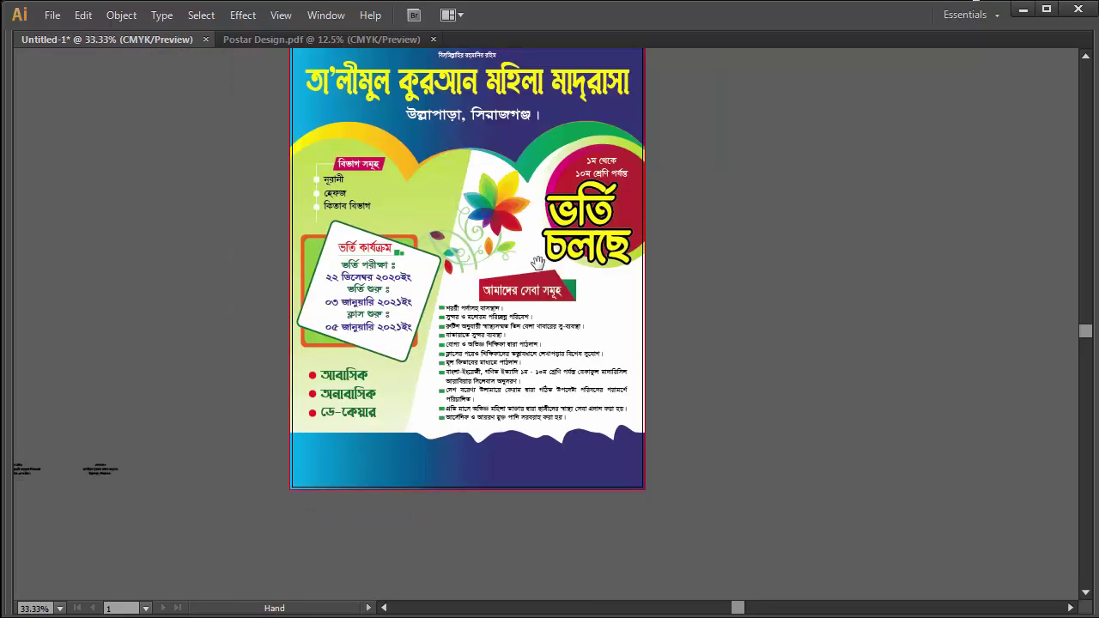
Select the background shape behind the service list.
{"action": "mouse_move", "coordinate": [441, 229]}
{"action": "left_mouse_down"}
{"action": "mouse_move", "coordinate": [450, 267]}
{"action": "mouse_move", "coordinate": [450, 175]}
{"action": "left_mouse_up"}
{"action": "left_click_drag", "start_coordinate": [375, 442], "coordinate": [481, 442]}
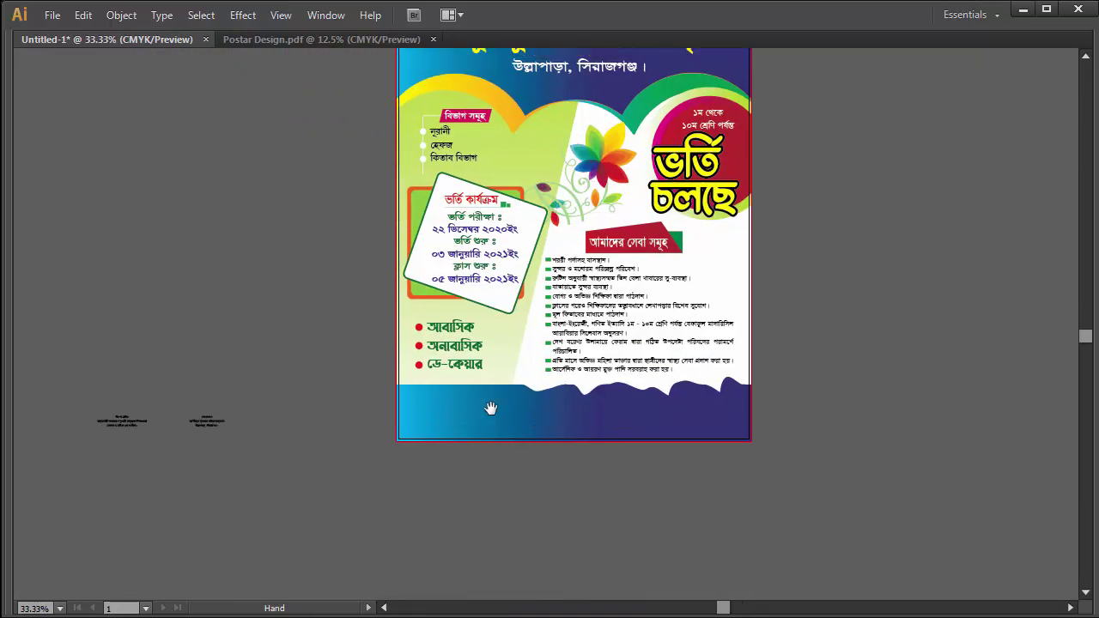
{"action": "key", "text": "ctrl+plus"}
{"action": "left_click_drag", "start_coordinate": [535, 368], "coordinate": [446, 379]}
{"action": "key", "text": "Tab"}
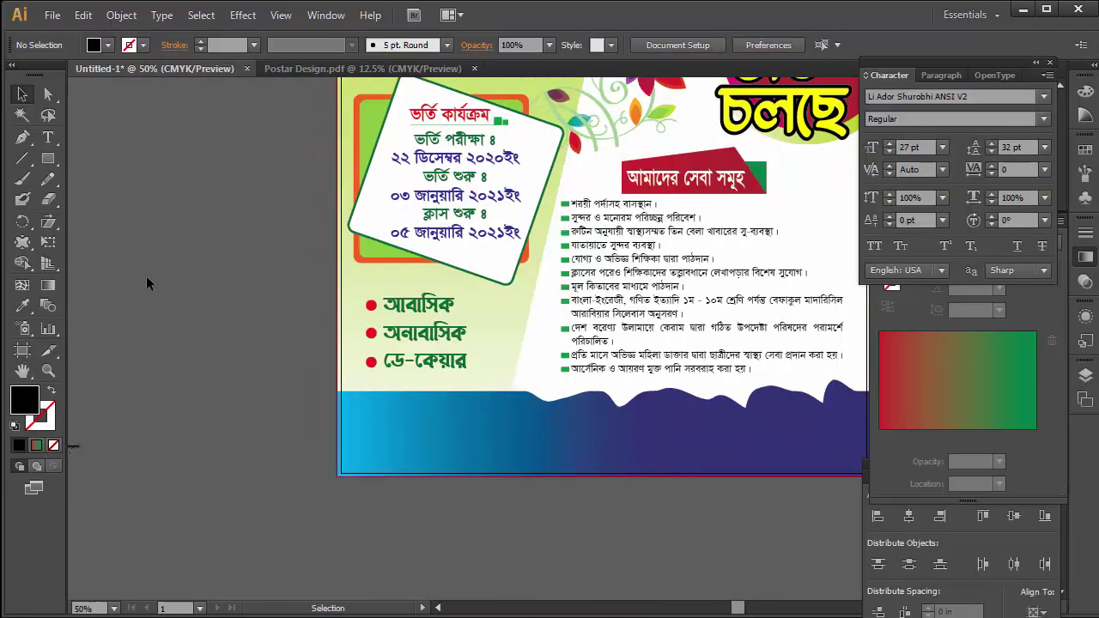
{"action": "left_click", "coordinate": [836, 168]}
{"action": "key", "text": "Tab"}
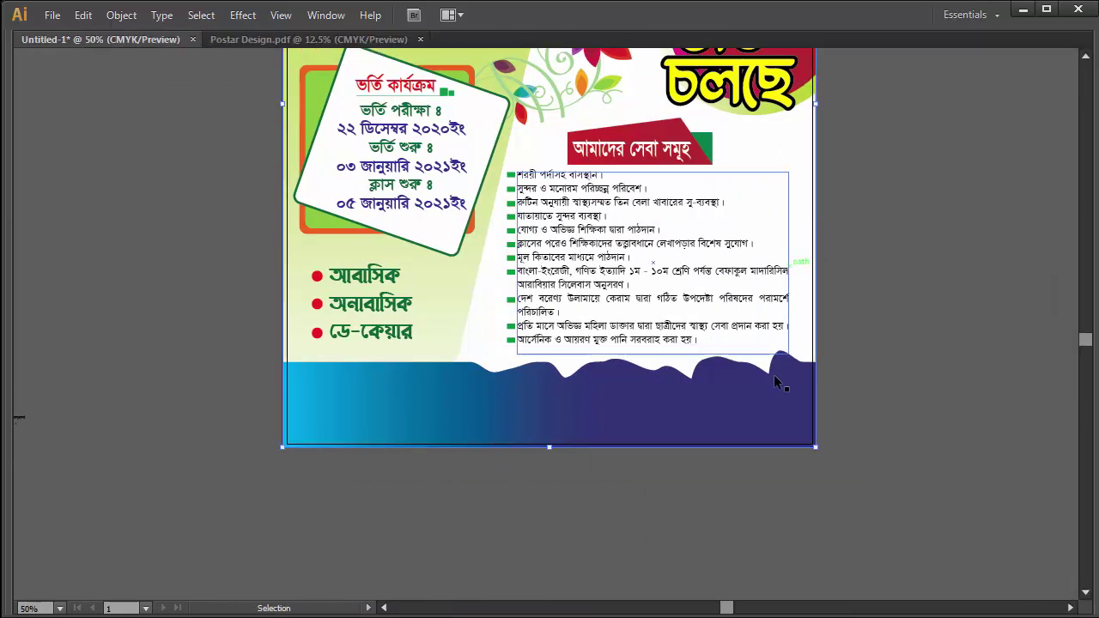
{"action": "left_click_drag", "start_coordinate": [785, 163], "coordinate": [629, 317]}
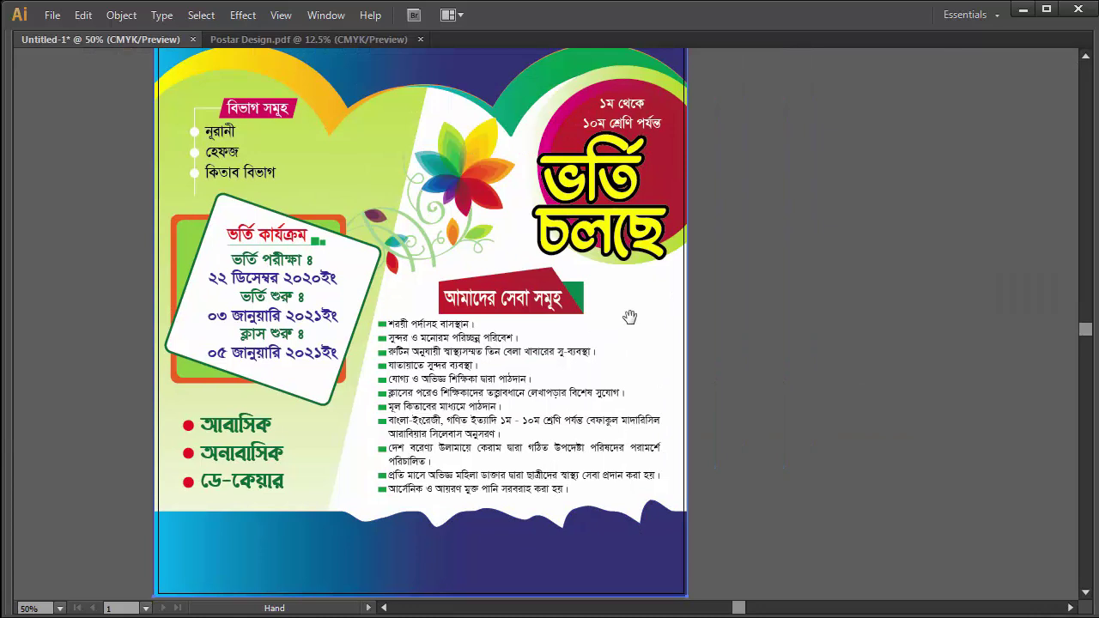
{"action": "key", "text": "Tab"}
Apply a gradient fill to the background and make its left stop white.
{"action": "left_click", "coordinate": [930, 384]}
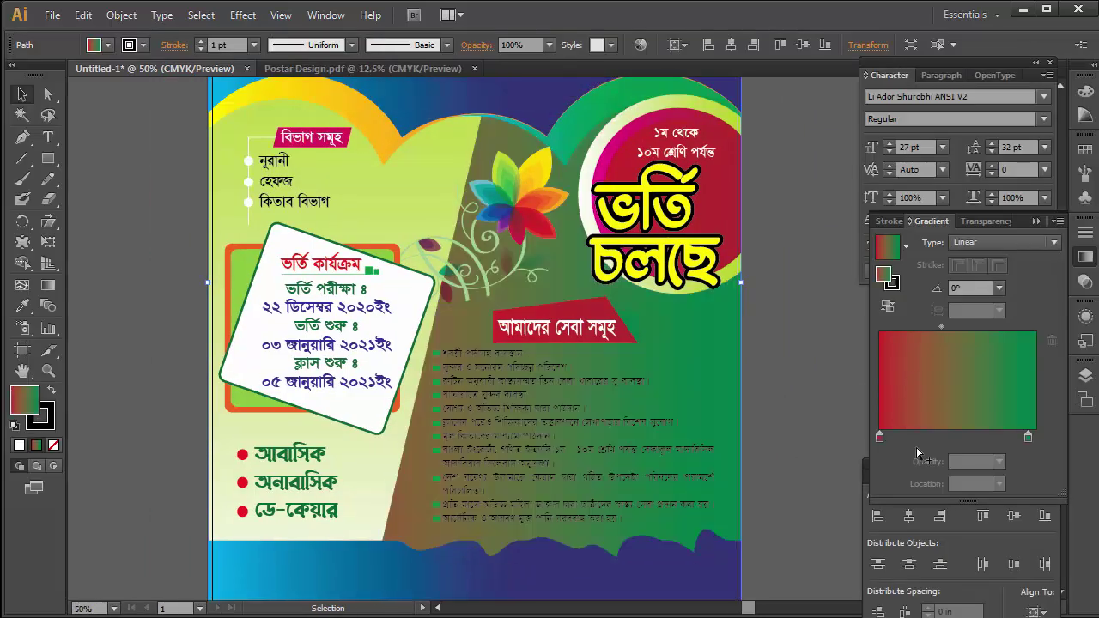
{"action": "double_click", "coordinate": [879, 438]}
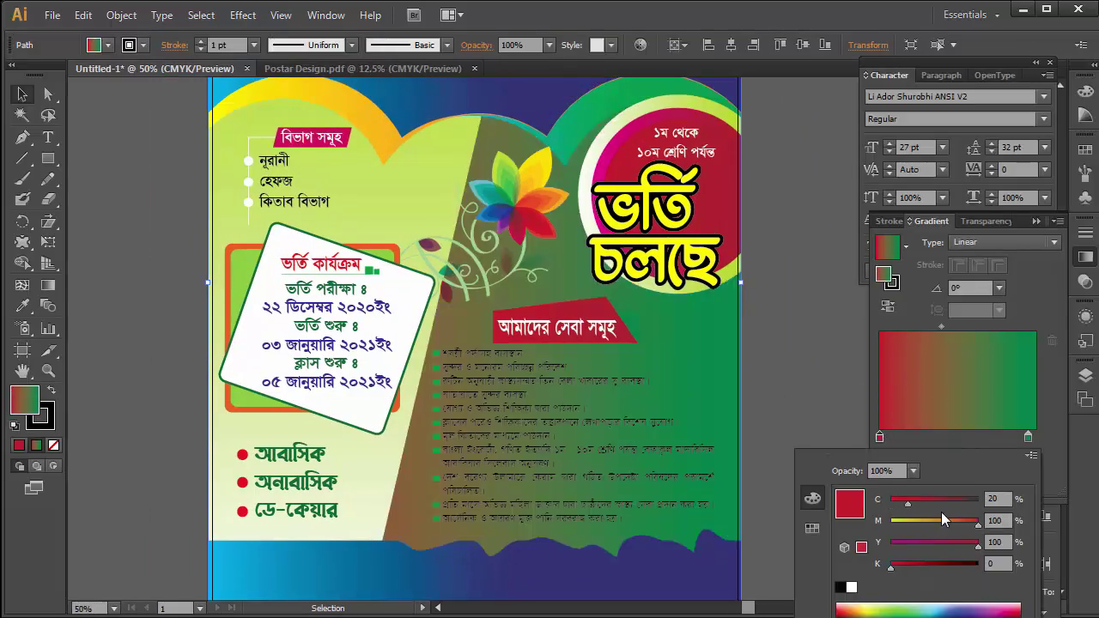
{"action": "mouse_move", "coordinate": [913, 524]}
{"action": "left_mouse_down"}
{"action": "mouse_move", "coordinate": [891, 522]}
{"action": "mouse_move", "coordinate": [891, 501]}
{"action": "left_mouse_up"}
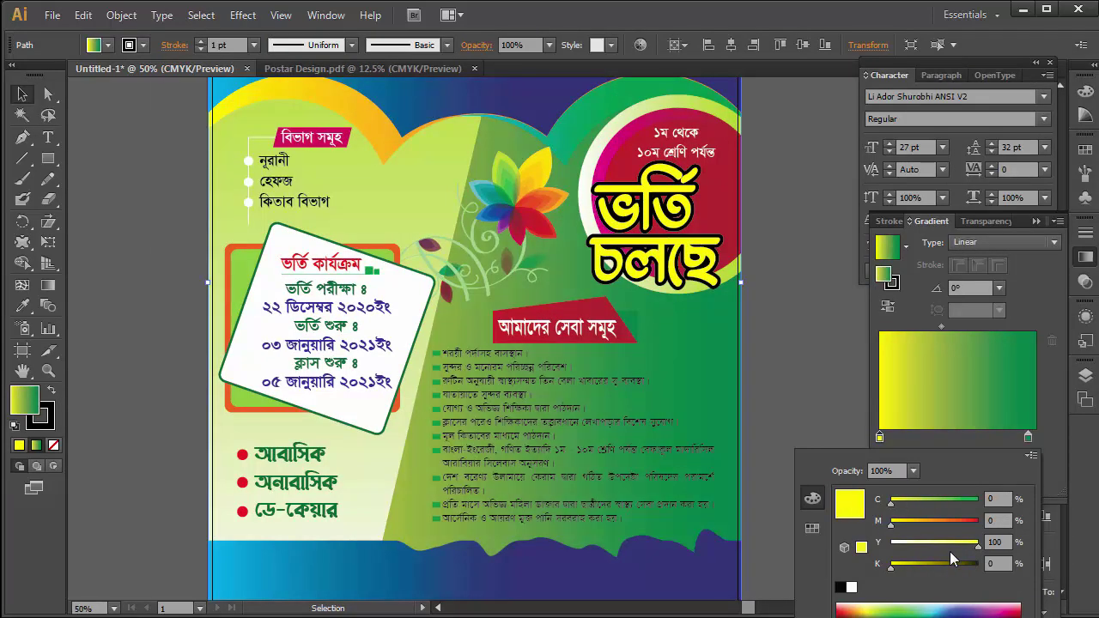
{"action": "left_click_drag", "start_coordinate": [913, 546], "coordinate": [889, 534]}
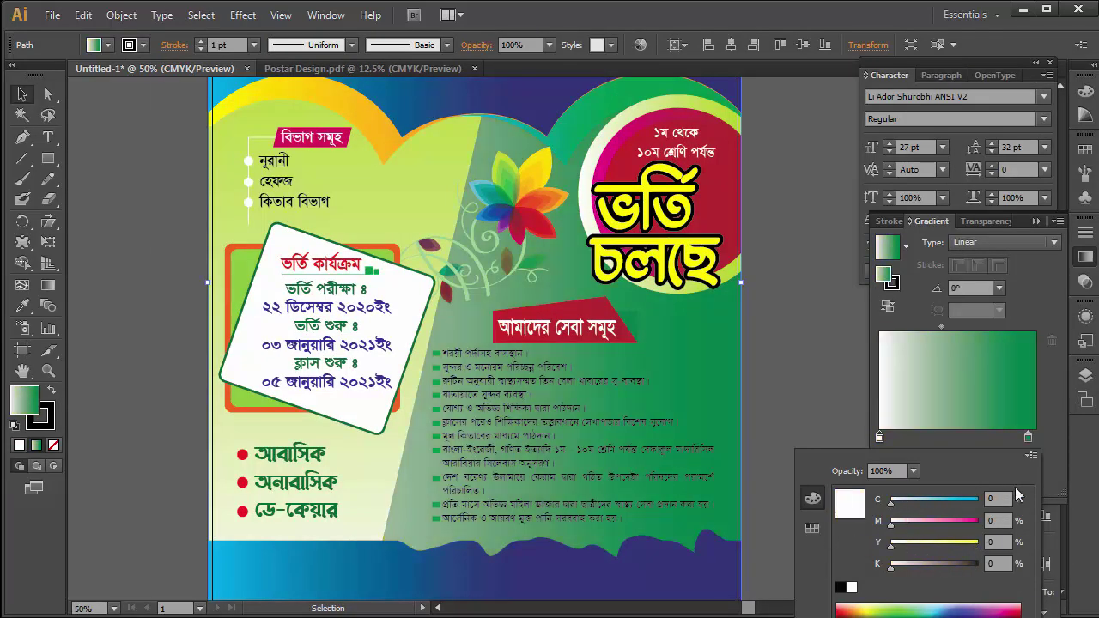
Set the right gradient stop to pale yellow by removing its cyan.
{"action": "double_click", "coordinate": [1028, 438]}
{"action": "left_click_drag", "start_coordinate": [976, 501], "coordinate": [861, 528]}
{"action": "left_click", "coordinate": [922, 547]}
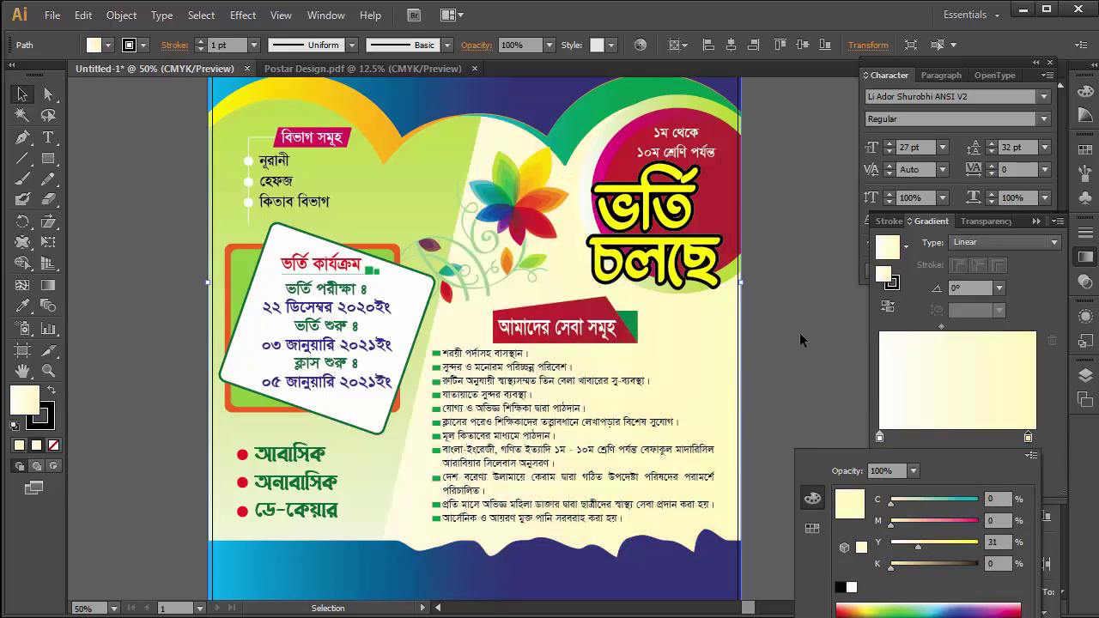
{"action": "key", "text": "Escape"}
{"action": "key", "text": "Tab"}
{"action": "key", "text": "ctrl+minus"}
{"action": "mouse_move", "coordinate": [512, 360]}
{"action": "left_mouse_down"}
{"action": "mouse_move", "coordinate": [507, 442]}
{"action": "mouse_move", "coordinate": [523, 406]}
{"action": "left_mouse_up"}
{"action": "left_click", "coordinate": [526, 422]}
Draw a rounded rectangle over the poster's bottom-left corner and nudge it into place.
{"action": "left_click_drag", "start_coordinate": [540, 346], "coordinate": [572, 336]}
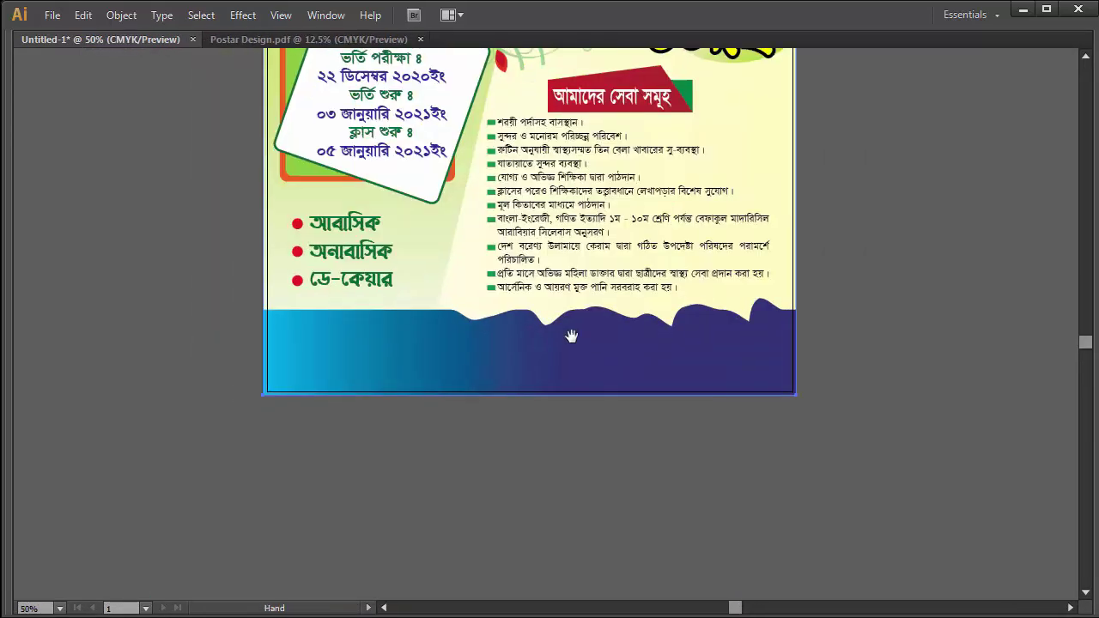
{"action": "key", "text": "ctrl+F9"}
{"action": "key", "text": "Tab"}
{"action": "left_click_drag", "start_coordinate": [48, 158], "coordinate": [108, 177]}
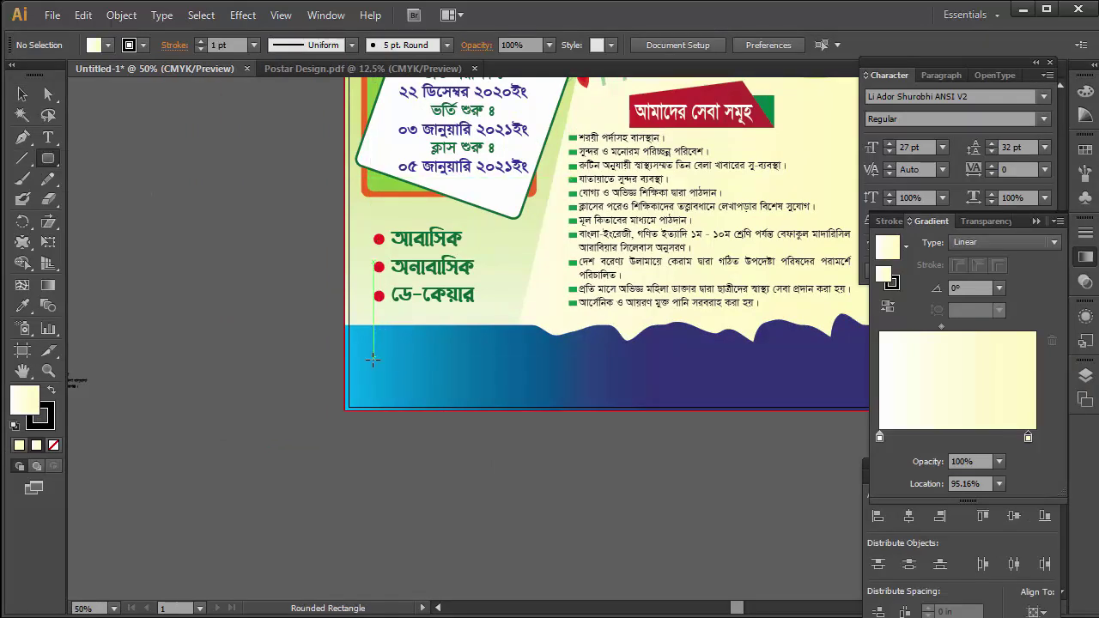
{"action": "mouse_move", "coordinate": [301, 325]}
{"action": "left_mouse_down"}
{"action": "mouse_move", "coordinate": [489, 425]}
{"action": "mouse_move", "coordinate": [523, 422]}
{"action": "mouse_move", "coordinate": [534, 448]}
{"action": "left_mouse_up"}
{"action": "left_click", "coordinate": [22, 115]}
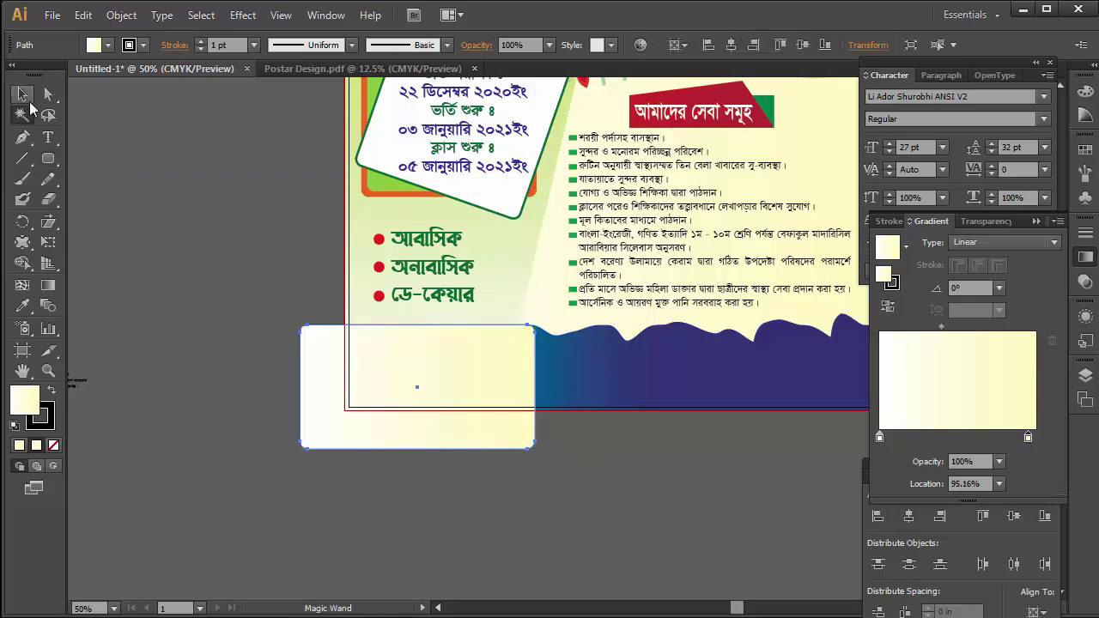
{"action": "left_click", "coordinate": [24, 97]}
{"action": "left_click_drag", "start_coordinate": [422, 372], "coordinate": [433, 365]}
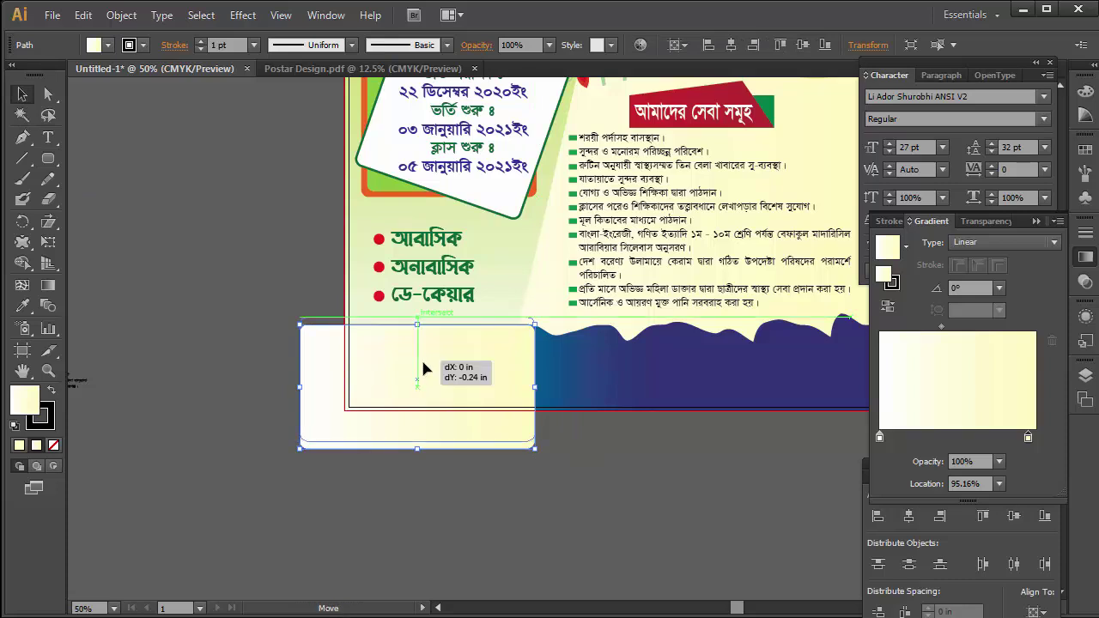
Trim off the rectangle's part outside the poster with the Shape Builder tool.
{"action": "key", "text": "Tab"}
{"action": "left_click_drag", "start_coordinate": [510, 416], "coordinate": [799, 110]}
{"action": "key", "text": "Tab"}
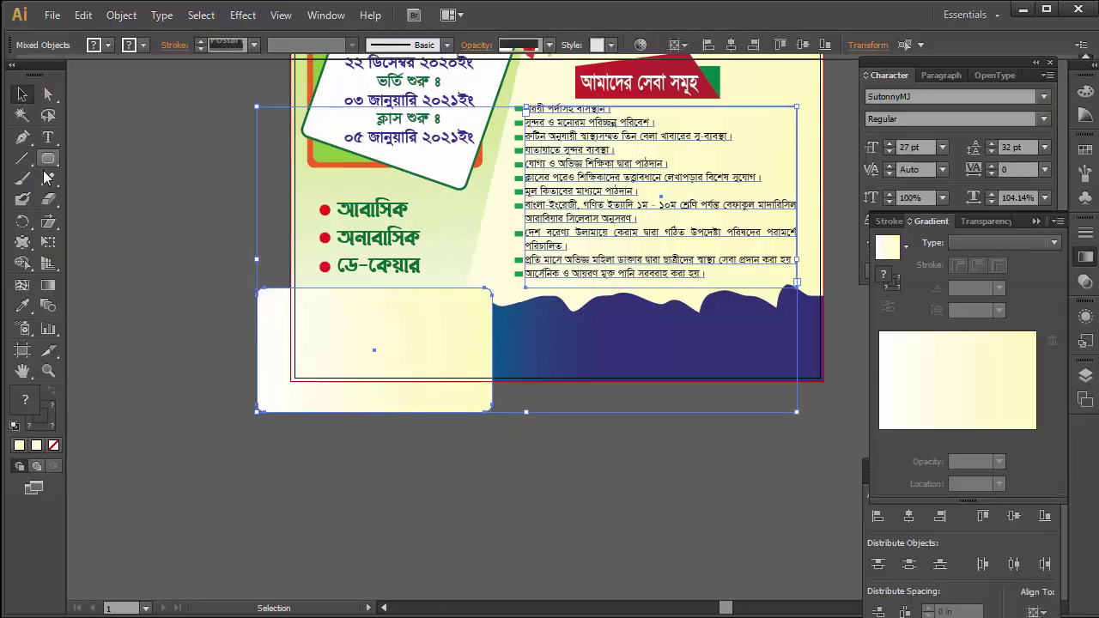
{"action": "left_click", "coordinate": [22, 263]}
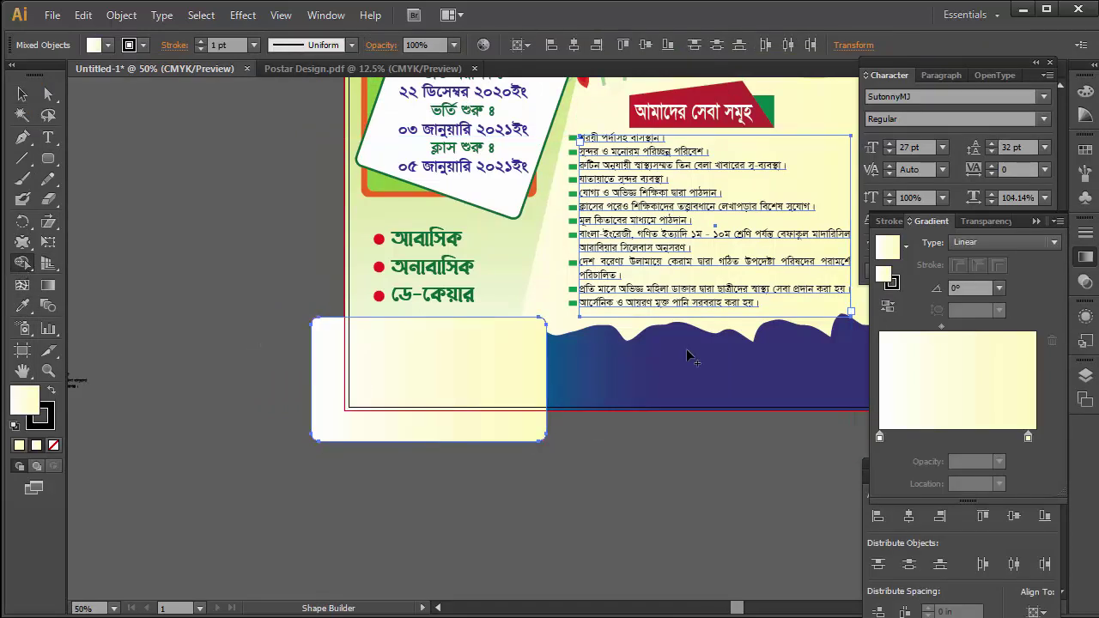
{"action": "left_click", "coordinate": [20, 94]}
{"action": "left_click", "coordinate": [363, 471]}
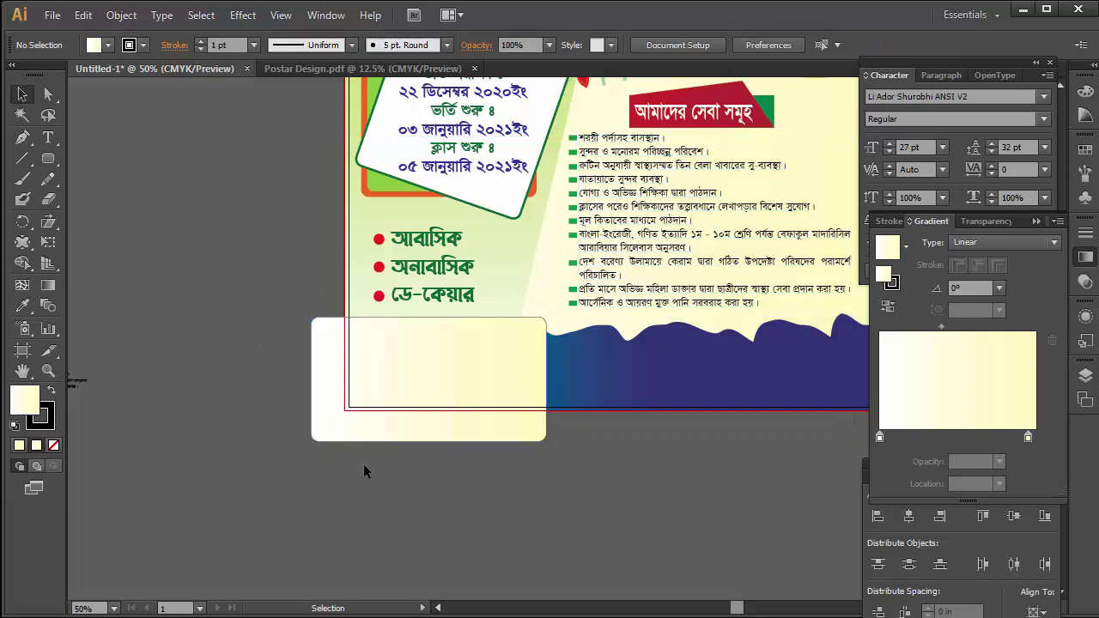
{"action": "left_click", "coordinate": [399, 385]}
{"action": "left_click", "coordinate": [782, 304], "text": "shift"}
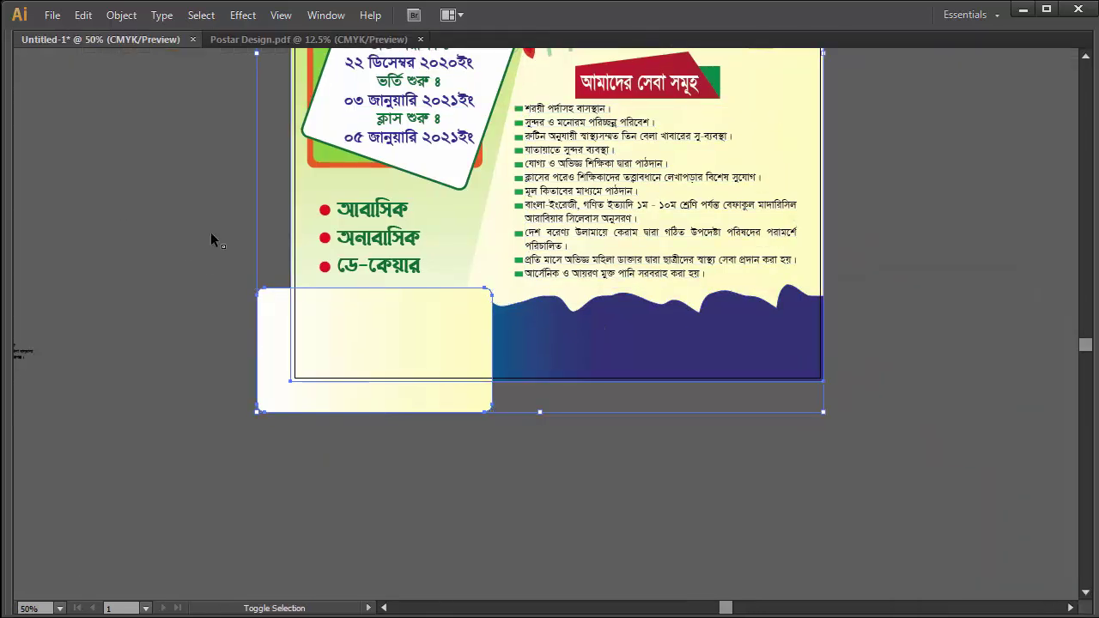
{"action": "left_click", "coordinate": [23, 263]}
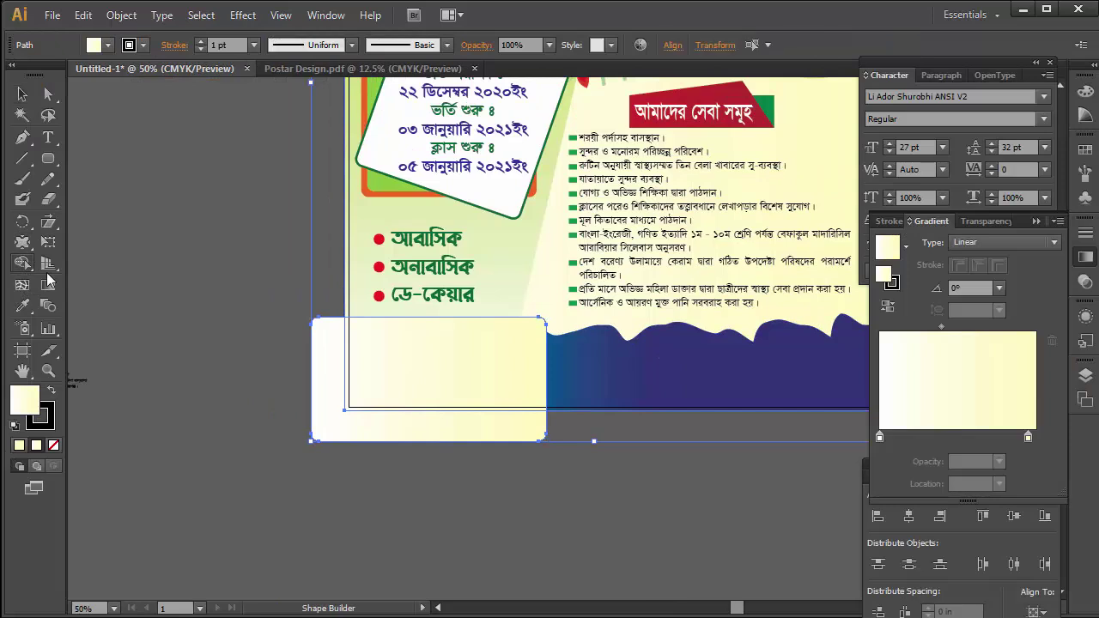
{"action": "left_click", "coordinate": [329, 458]}
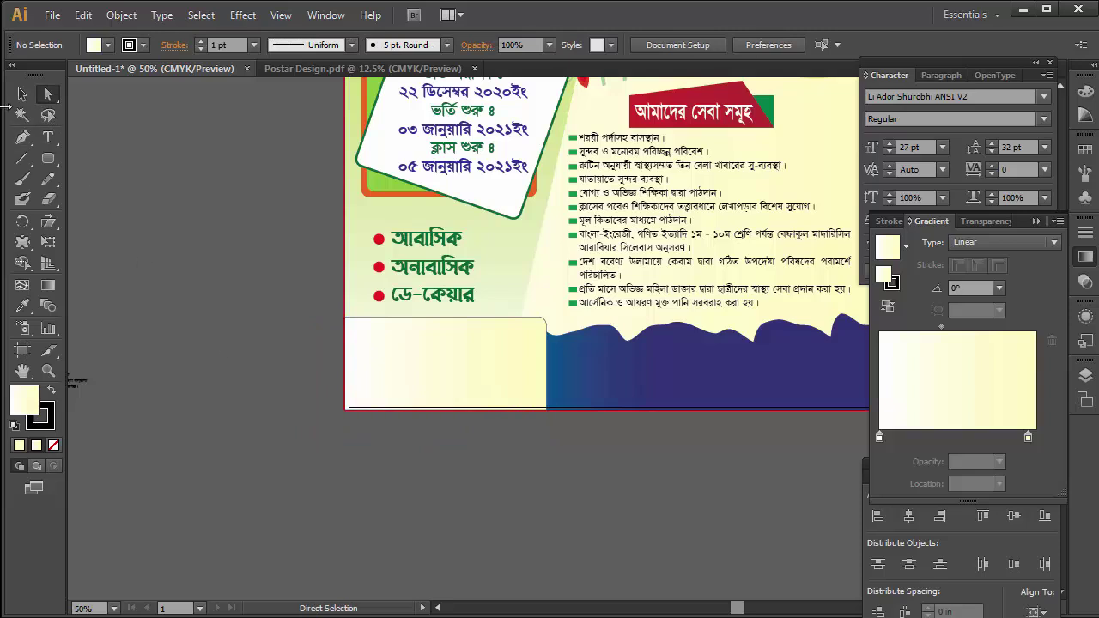
Select the trimmed light rectangle at the bottom-left to check it, then deselect.
{"action": "left_click", "coordinate": [22, 95]}
{"action": "left_click", "coordinate": [520, 376]}
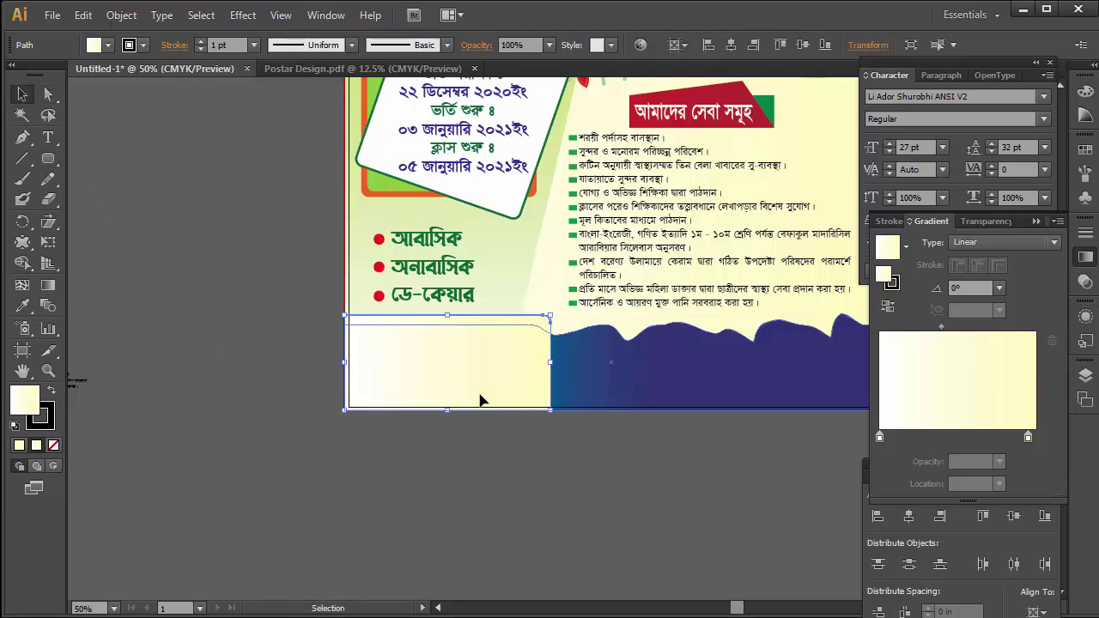
{"action": "left_click", "coordinate": [397, 412]}
{"action": "left_click_drag", "start_coordinate": [293, 329], "coordinate": [432, 326]}
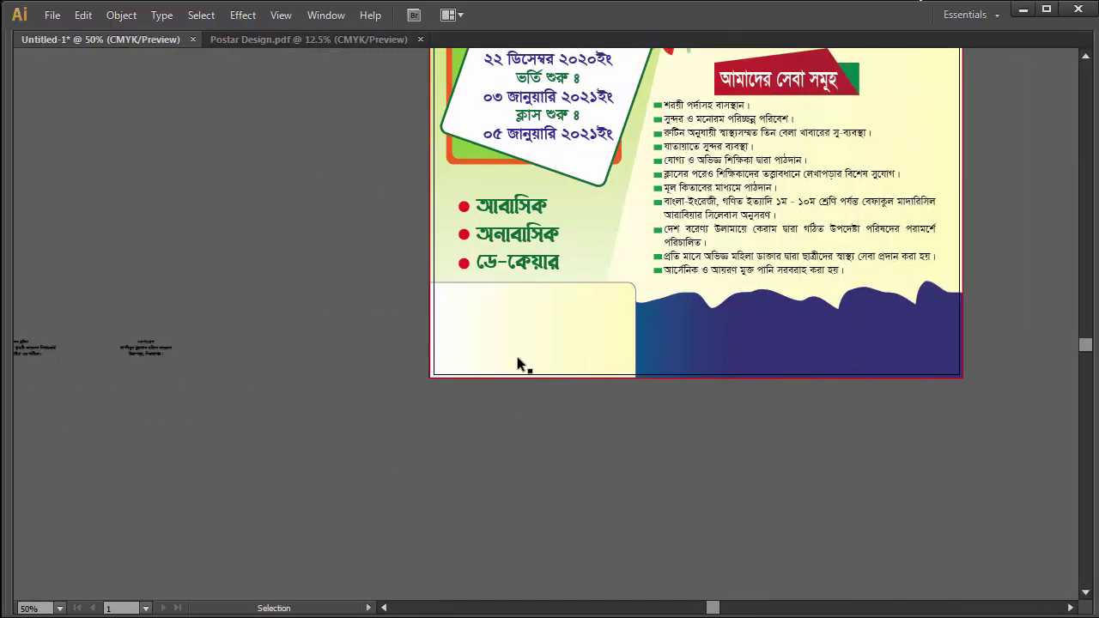
Recolour the rectangle's right gradient stop to crimson and set its stroke to None.
{"action": "left_click", "coordinate": [555, 331]}
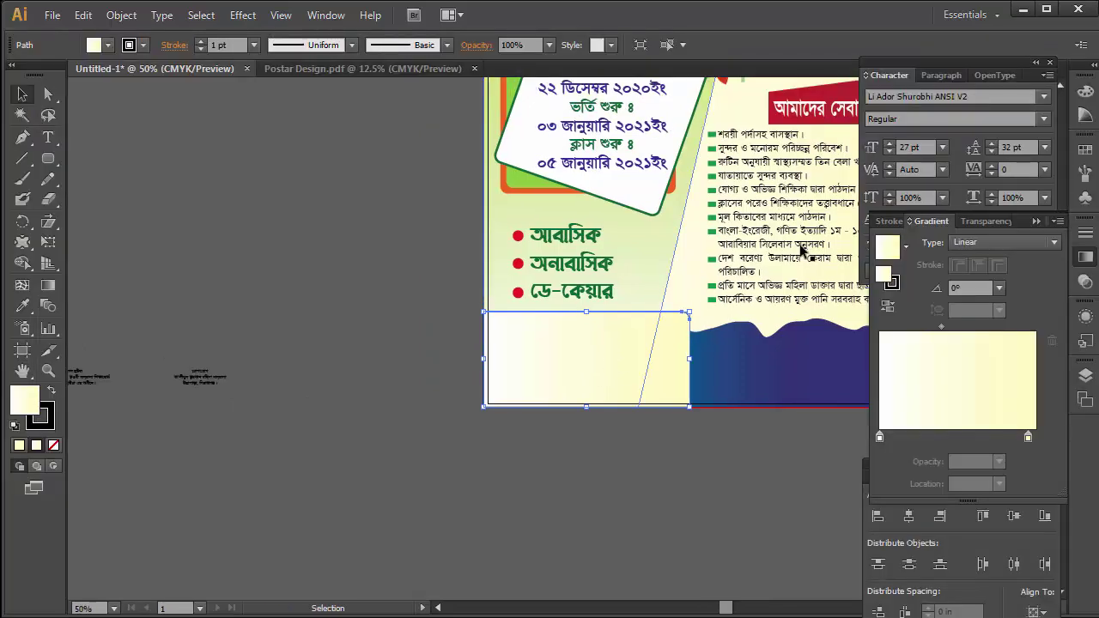
{"action": "double_click", "coordinate": [1028, 438]}
{"action": "mouse_move", "coordinate": [904, 504]}
{"action": "left_mouse_down"}
{"action": "mouse_move", "coordinate": [1012, 511]}
{"action": "mouse_move", "coordinate": [891, 541]}
{"action": "left_mouse_up"}
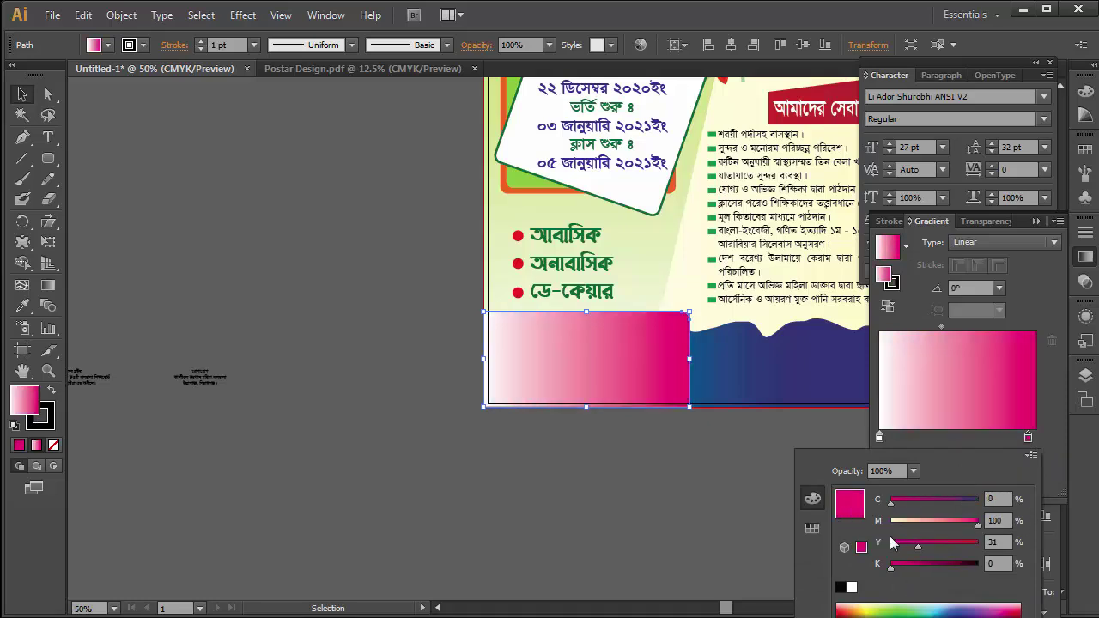
{"action": "left_click", "coordinate": [929, 500]}
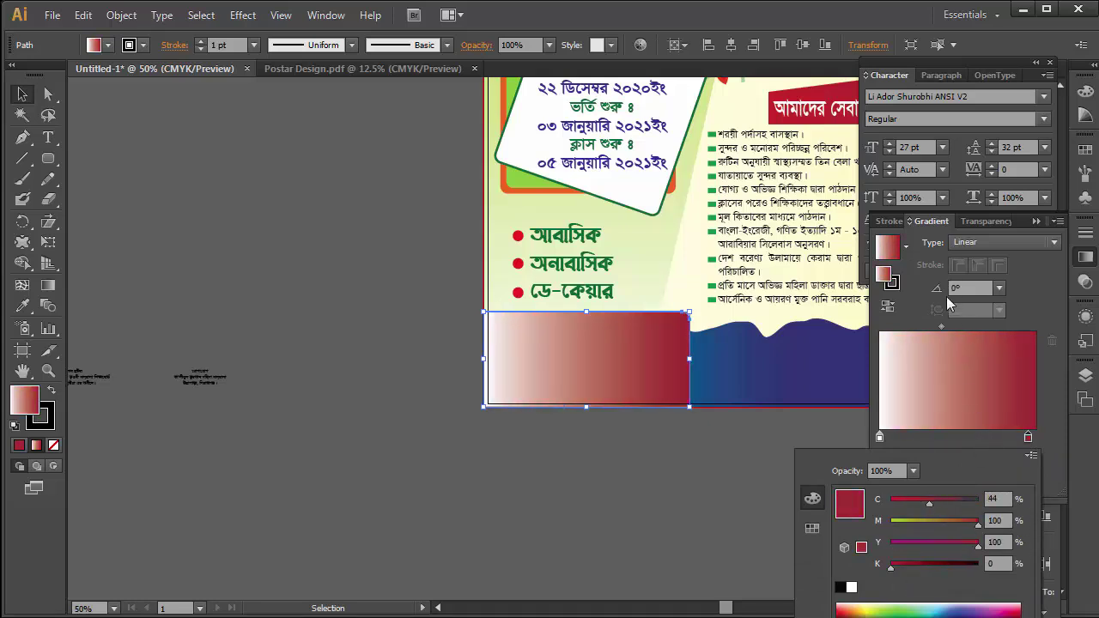
{"action": "double_click", "coordinate": [846, 503]}
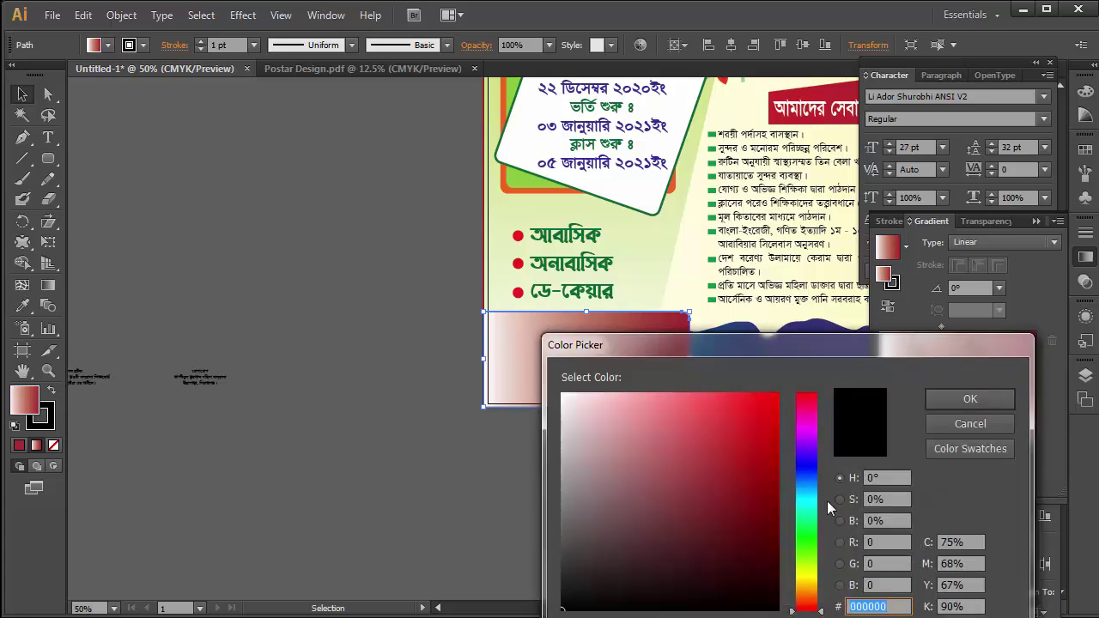
{"action": "left_click", "coordinate": [984, 423]}
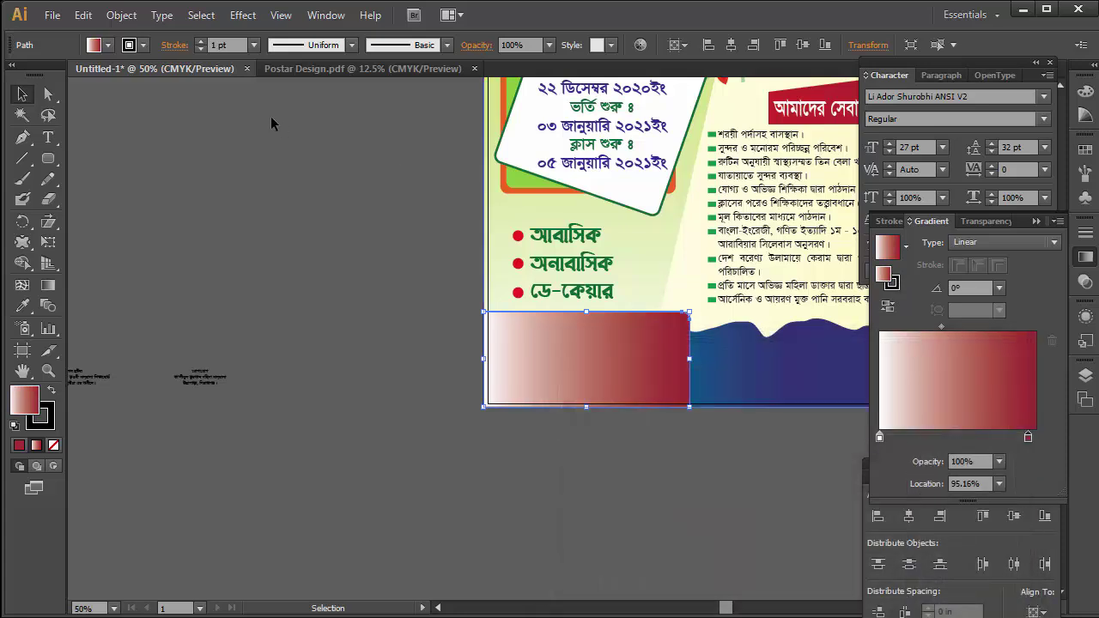
{"action": "left_click", "coordinate": [139, 47]}
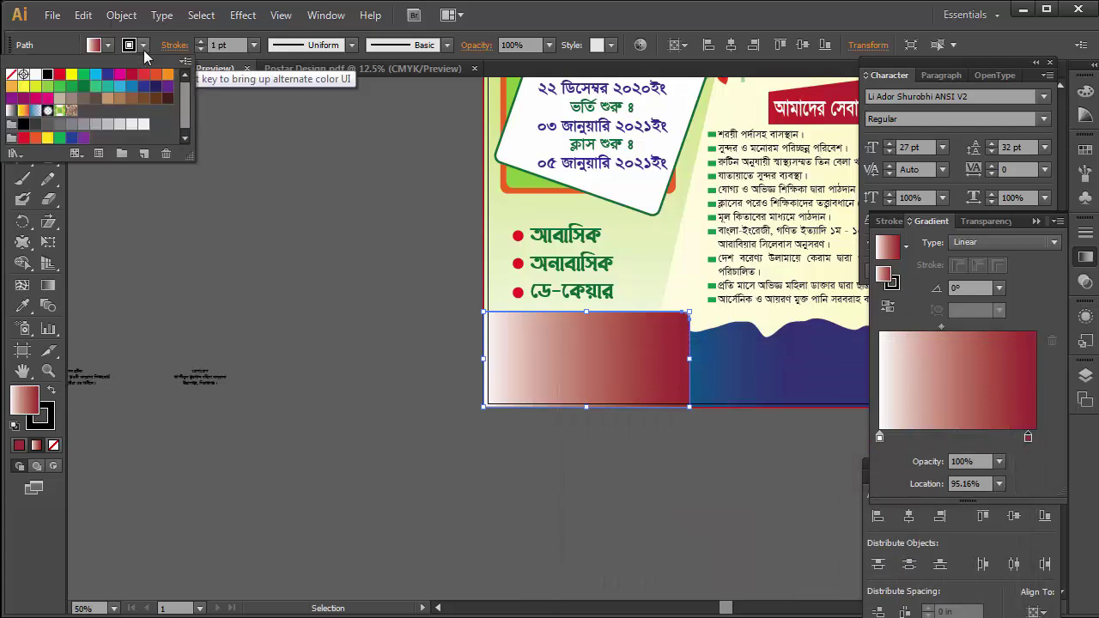
{"action": "left_click", "coordinate": [11, 74]}
{"action": "left_click", "coordinate": [764, 513]}
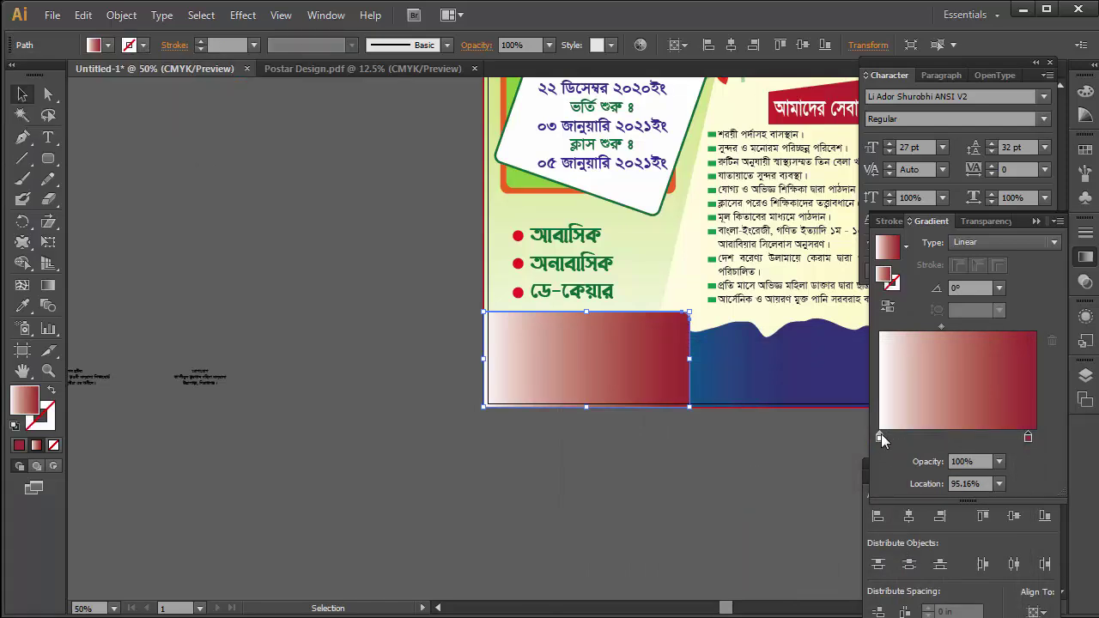
Set the left gradient stop to the same crimson, C 43–44, M 100, Y 100.
{"action": "double_click", "coordinate": [879, 437]}
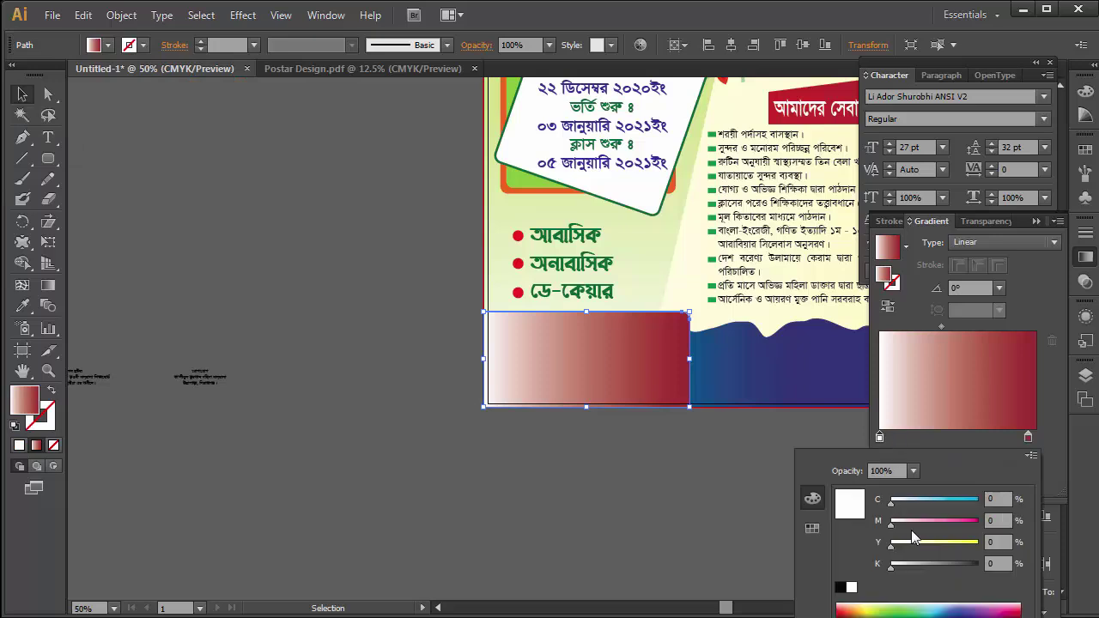
{"action": "left_click_drag", "start_coordinate": [891, 524], "coordinate": [979, 522]}
{"action": "left_click_drag", "start_coordinate": [891, 546], "coordinate": [979, 544]}
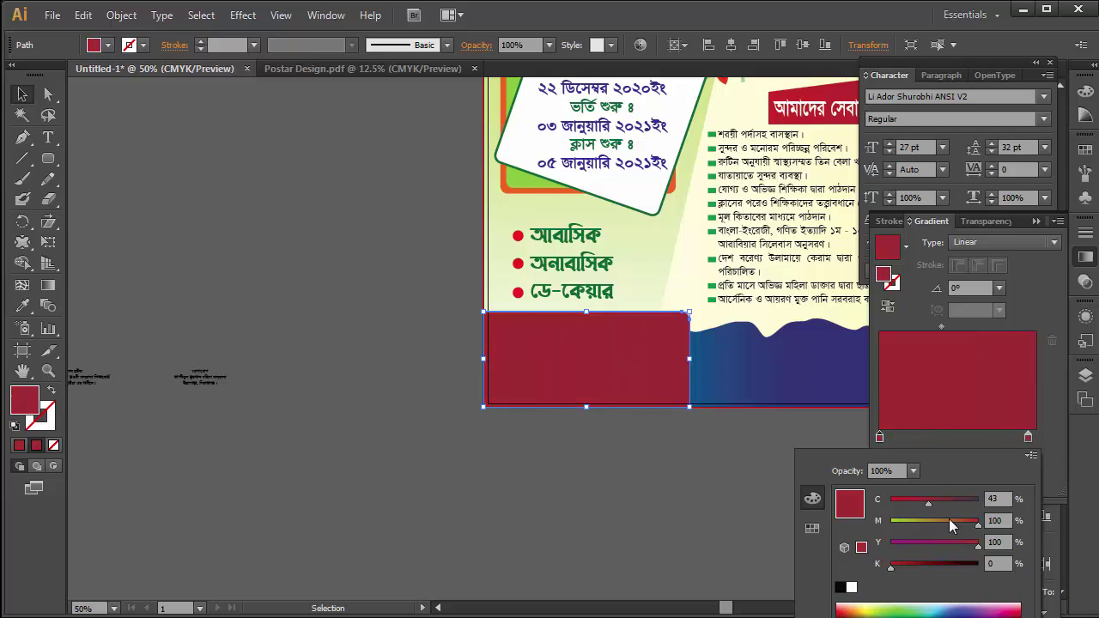
{"action": "left_click", "coordinate": [614, 367]}
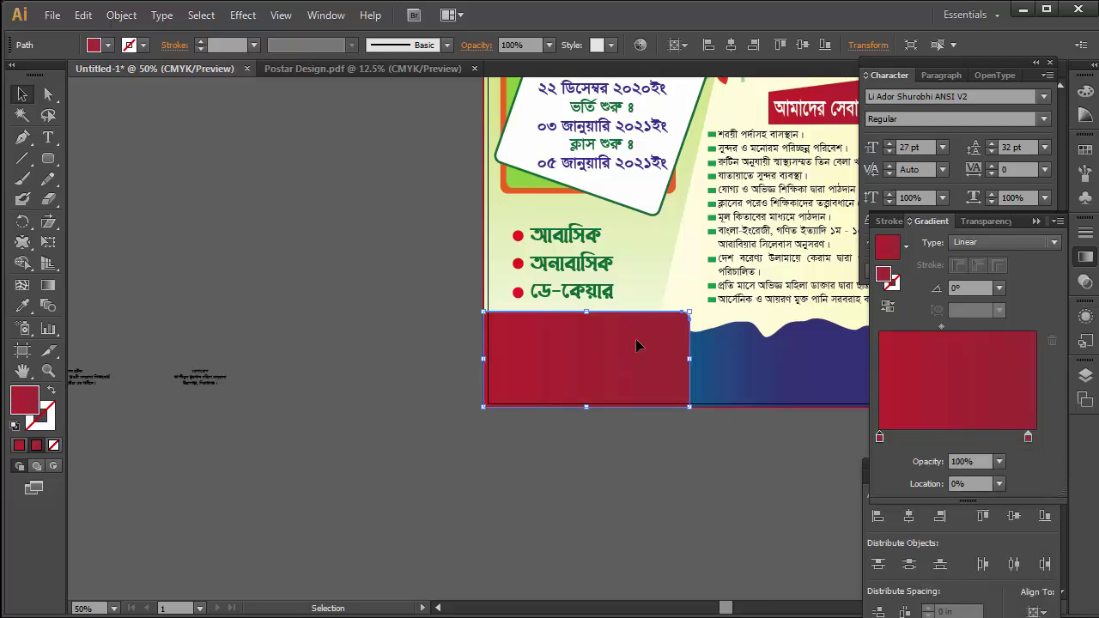
Slant the red shape's right edge via its top-right anchor and move it back onto the poster.
{"action": "key", "text": "Tab"}
{"action": "left_click", "coordinate": [680, 483]}
{"action": "left_click_drag", "start_coordinate": [584, 301], "coordinate": [583, 493]}
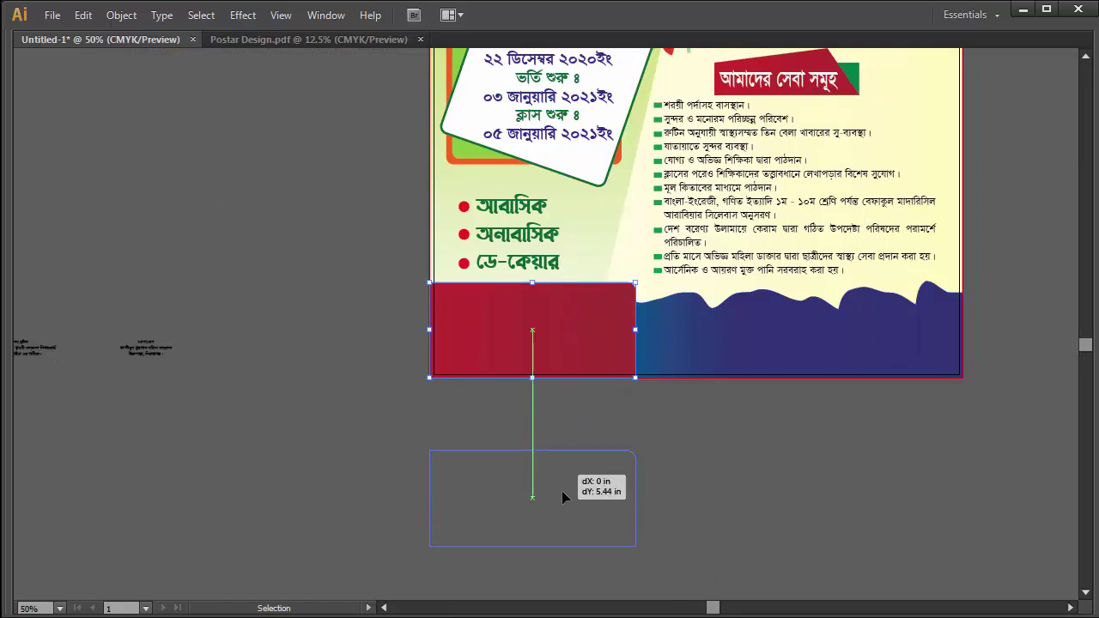
{"action": "key", "text": "Tab"}
{"action": "key", "text": "a"}
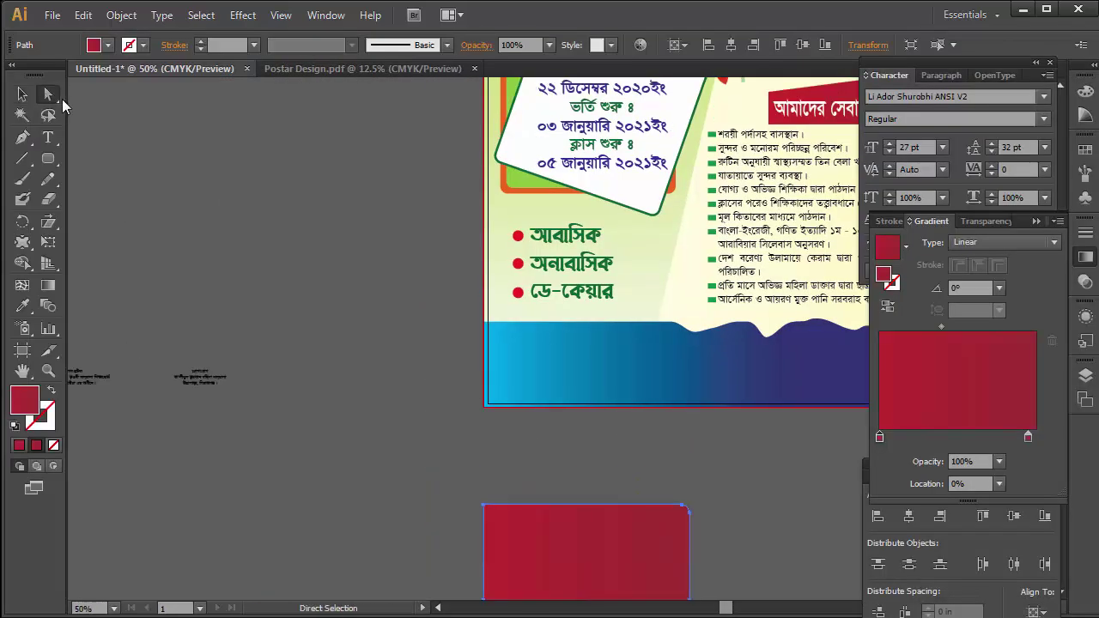
{"action": "left_click", "coordinate": [571, 506]}
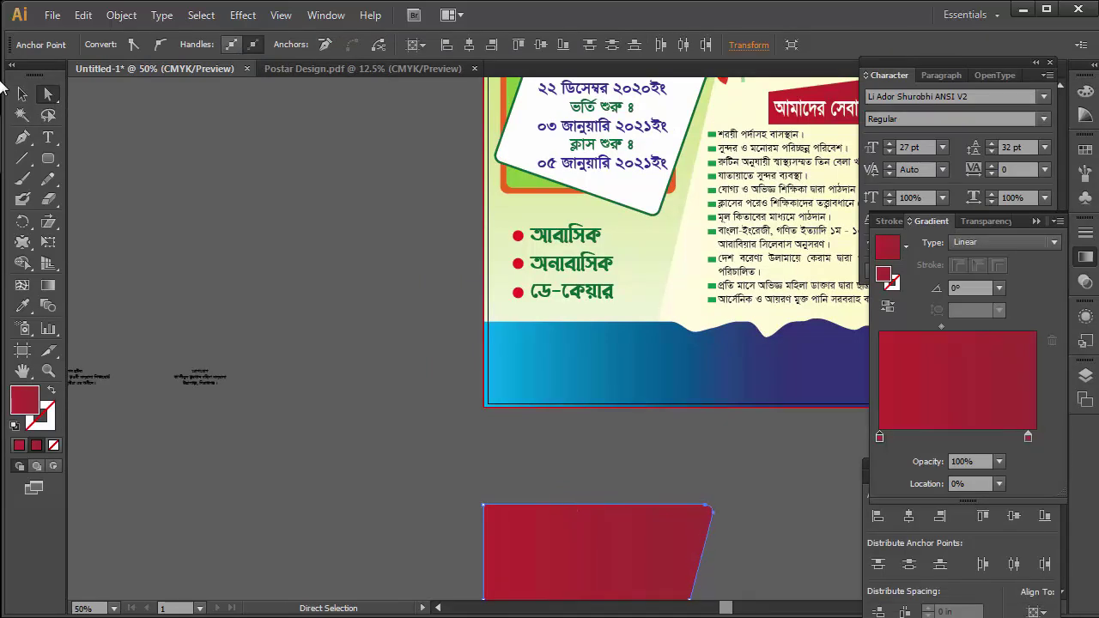
{"action": "left_click", "coordinate": [27, 98]}
{"action": "key", "text": "Tab"}
{"action": "left_click_drag", "start_coordinate": [576, 530], "coordinate": [548, 344]}
Stretch the shape's top-right corner further to the right.
{"action": "key", "text": "a"}
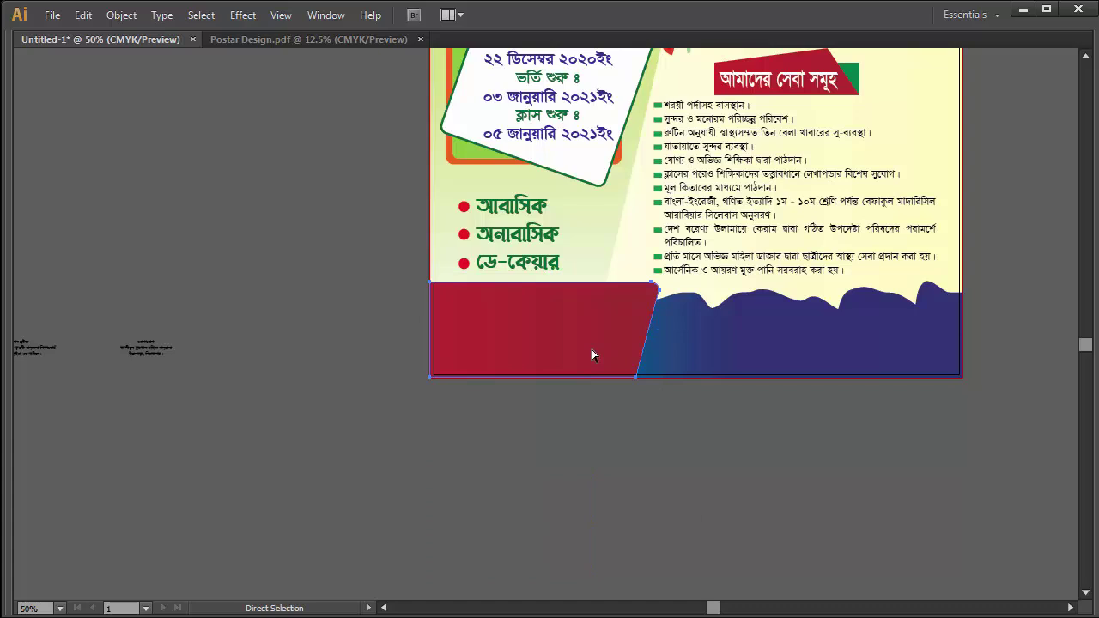
{"action": "key", "text": "v"}
{"action": "left_click_drag", "start_coordinate": [658, 283], "coordinate": [655, 282]}
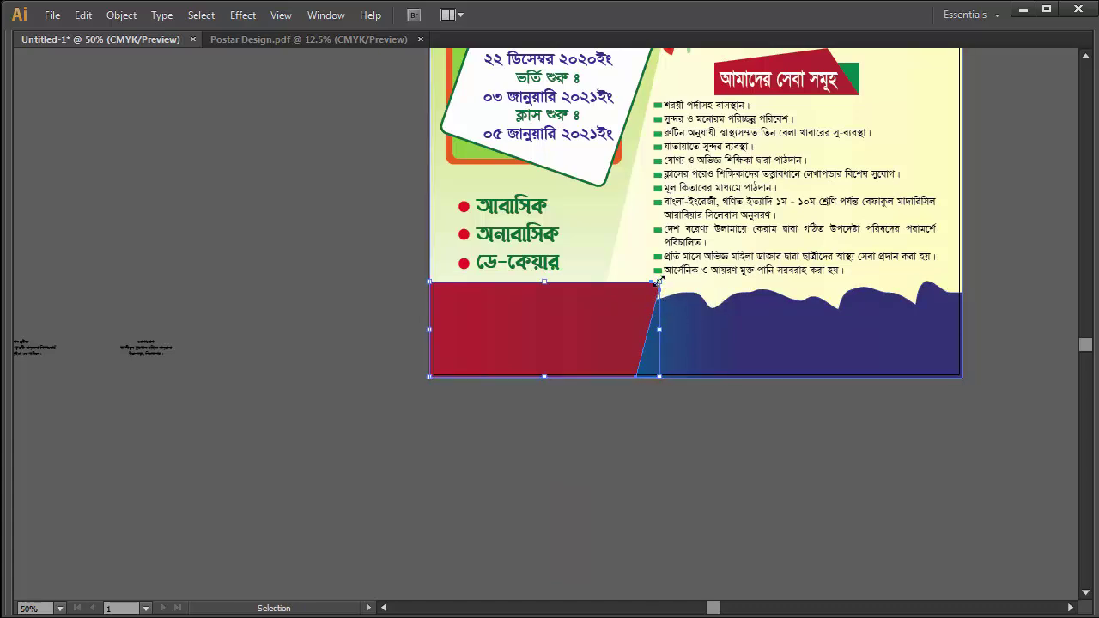
{"action": "key", "text": "ctrl+space"}
{"action": "left_click_drag", "start_coordinate": [377, 248], "coordinate": [717, 403]}
{"action": "left_click_drag", "start_coordinate": [884, 209], "coordinate": [896, 208]}
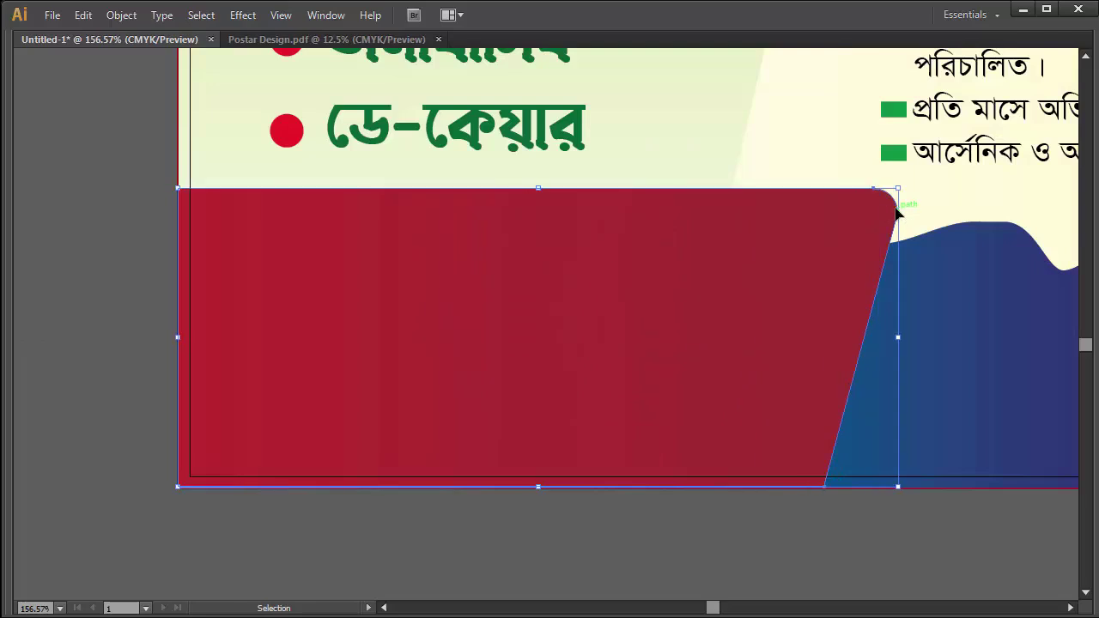
Fill the shape white to form the separating strip, then zoom out to 50%.
{"action": "key", "text": "Tab"}
{"action": "left_click", "coordinate": [108, 44]}
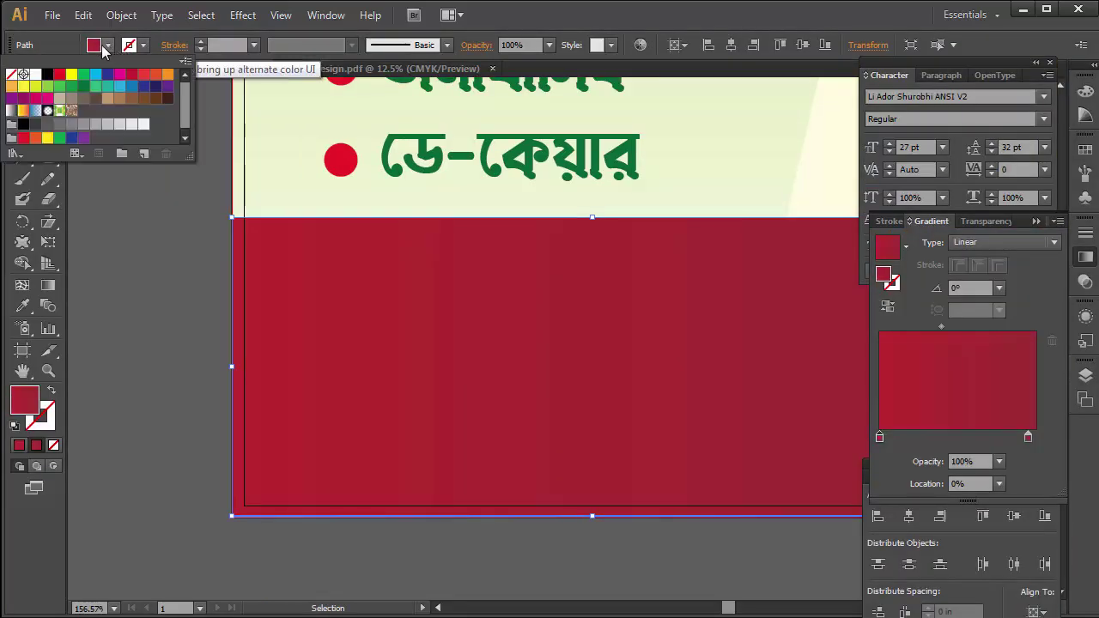
{"action": "left_click", "coordinate": [34, 72]}
{"action": "left_click", "coordinate": [118, 249]}
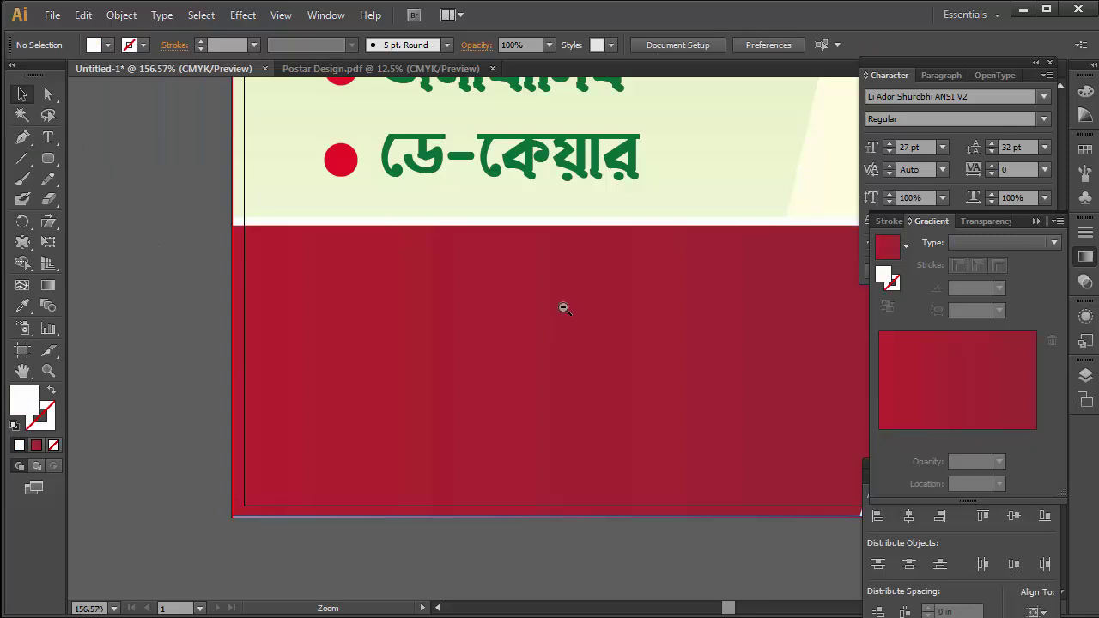
{"action": "left_click", "coordinate": [596, 314], "text": "ctrl+alt"}
{"action": "key", "text": "Tab"}
{"action": "left_click", "coordinate": [456, 267], "text": "ctrl+alt"}
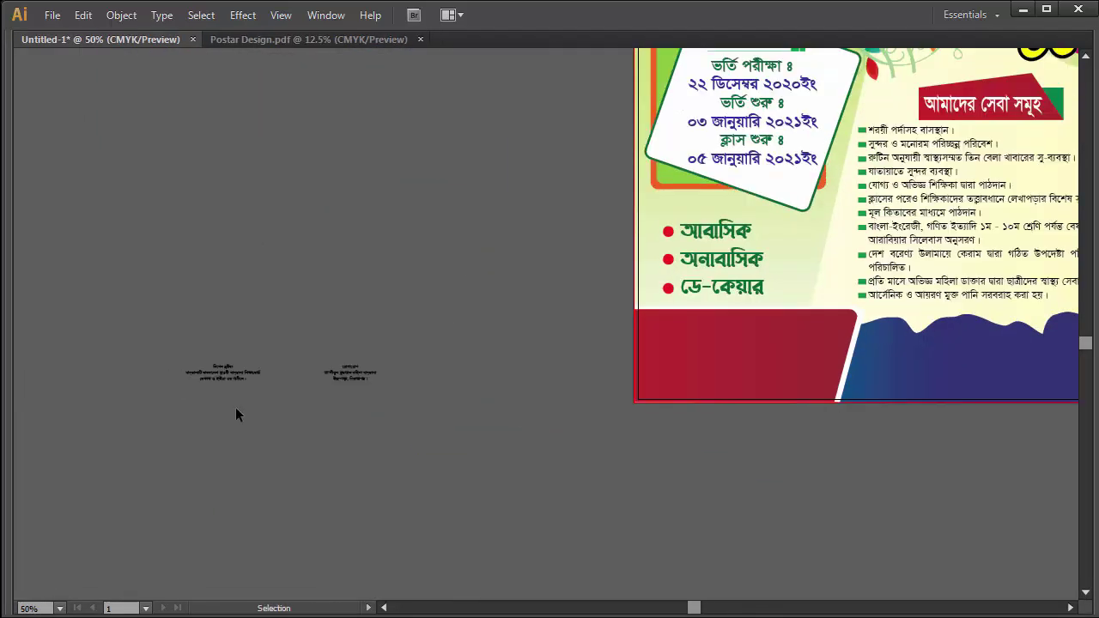
Scale the small text block beside the poster to about double size.
{"action": "left_click", "coordinate": [228, 378]}
{"action": "mouse_move", "coordinate": [225, 385]}
{"action": "left_mouse_down"}
{"action": "mouse_move", "coordinate": [228, 401]}
{"action": "mouse_move", "coordinate": [696, 472]}
{"action": "left_mouse_up"}
{"action": "left_click", "coordinate": [675, 375], "text": "ctrl"}
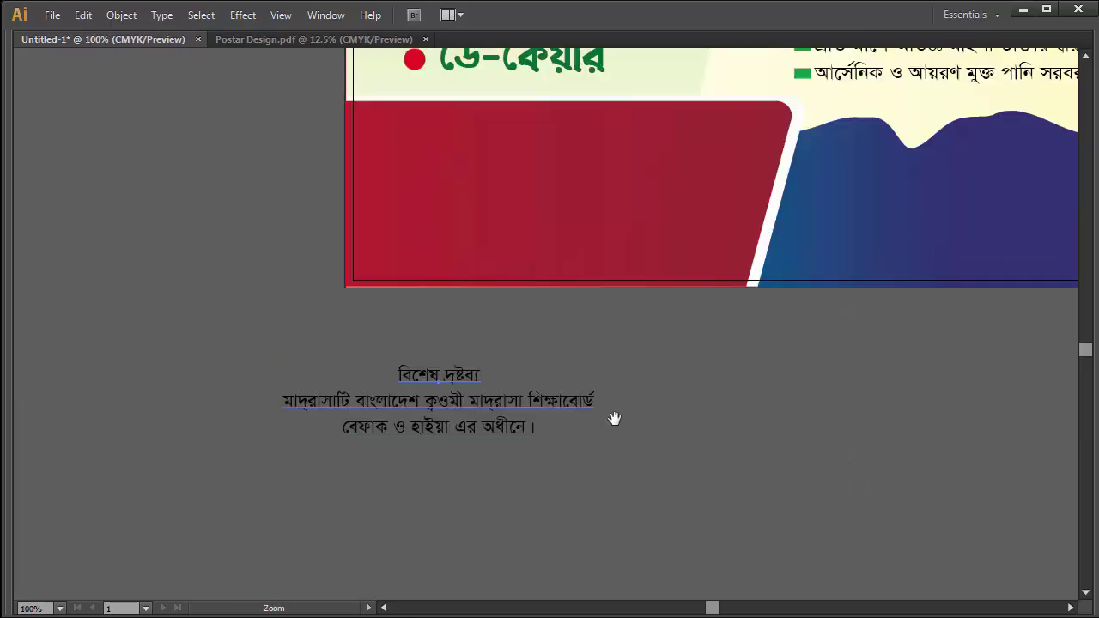
{"action": "scroll", "coordinate": [558, 456], "scroll_direction": "up", "scroll_amount": 3}
{"action": "key", "text": "ctrl+shift+a"}
Split the heading বিশেষ দ্রষ্টব্য into its own text and place it on the red panel.
{"action": "double_click", "coordinate": [516, 496]}
{"action": "left_click_drag", "start_coordinate": [513, 496], "coordinate": [371, 496]}
{"action": "key", "text": "BackSpace"}
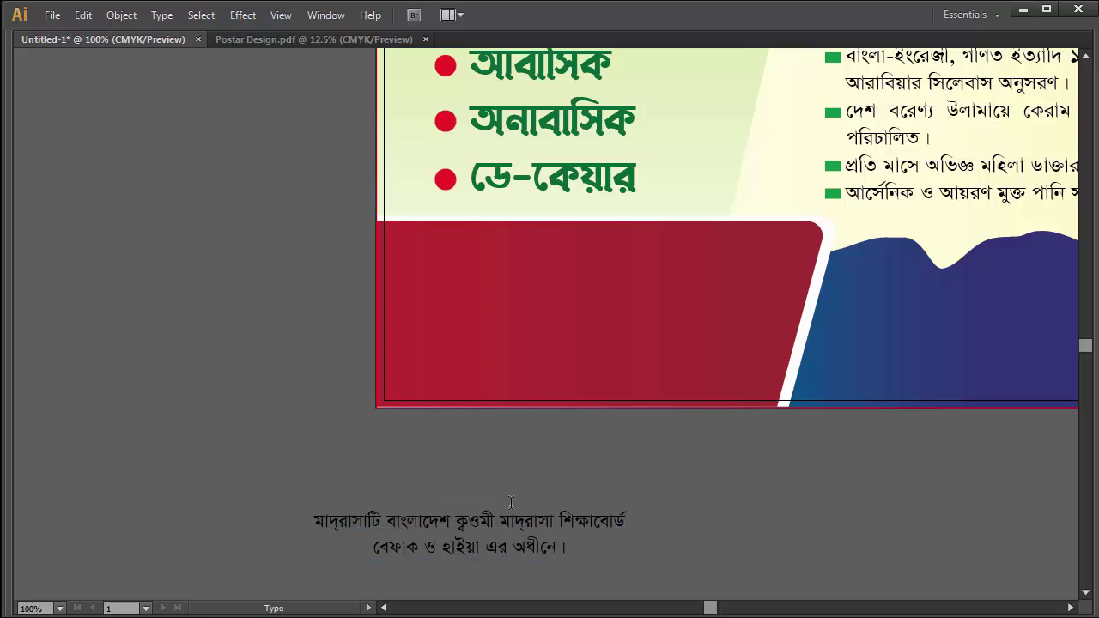
{"action": "key", "text": "Delete"}
{"action": "key", "text": "Escape"}
{"action": "key", "text": "ctrl+shift+a"}
{"action": "key", "text": "ctrl+v"}
{"action": "mouse_move", "coordinate": [556, 322]}
{"action": "left_mouse_down"}
{"action": "mouse_move", "coordinate": [566, 255]}
{"action": "mouse_move", "coordinate": [616, 259]}
{"action": "mouse_move", "coordinate": [576, 257]}
{"action": "left_mouse_up"}
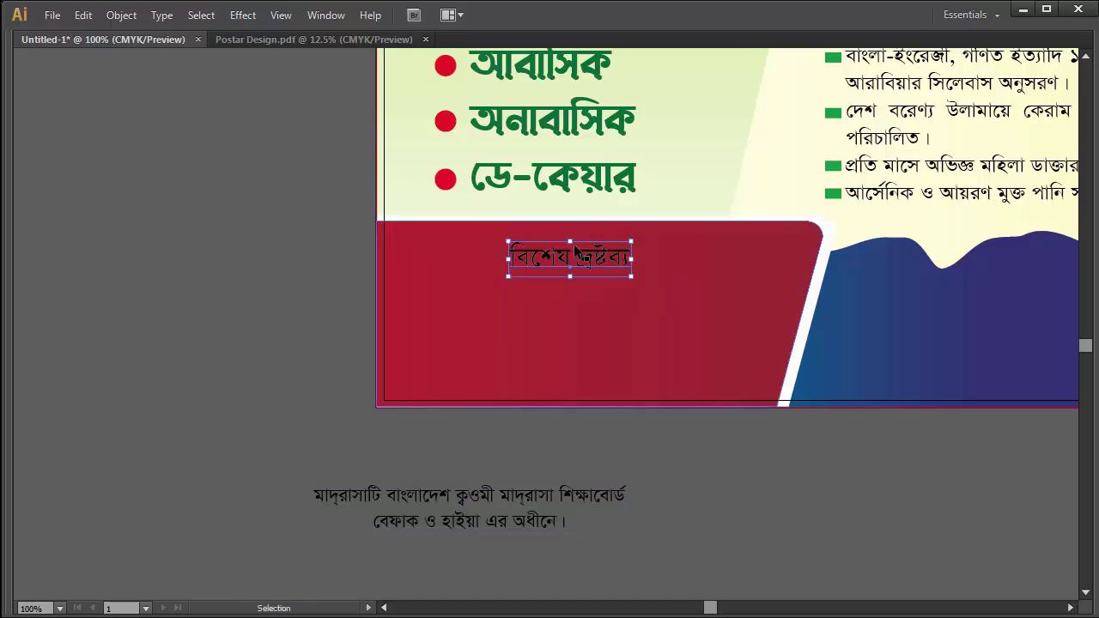
Make the heading white and bold, and bring the two-line note in front of the red panel.
{"action": "key", "text": "Tab"}
{"action": "left_click", "coordinate": [109, 45]}
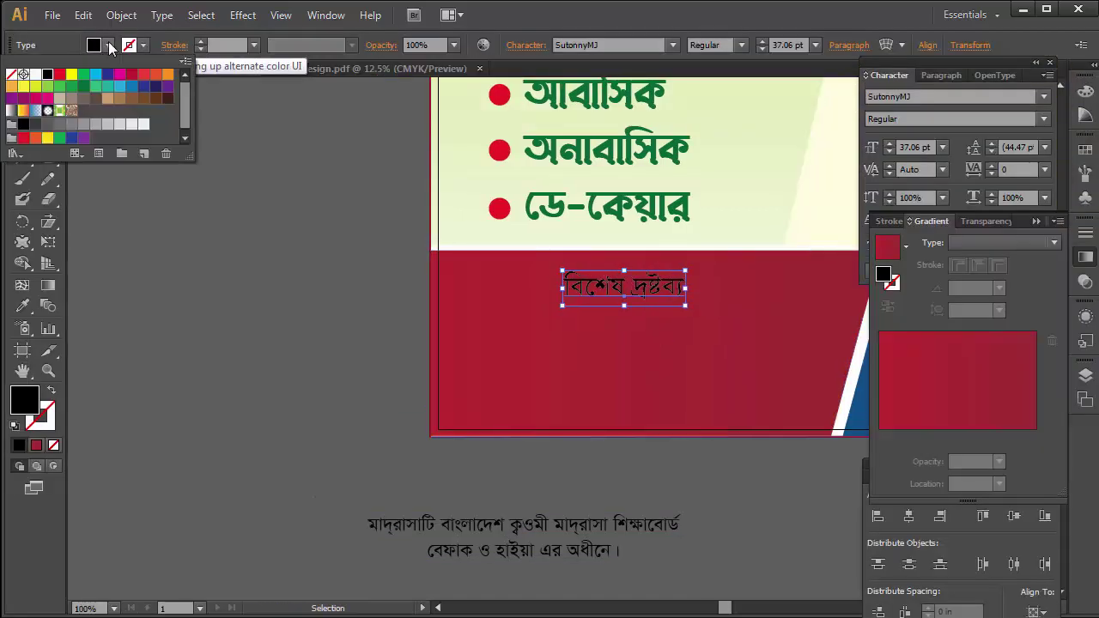
{"action": "left_click", "coordinate": [35, 74]}
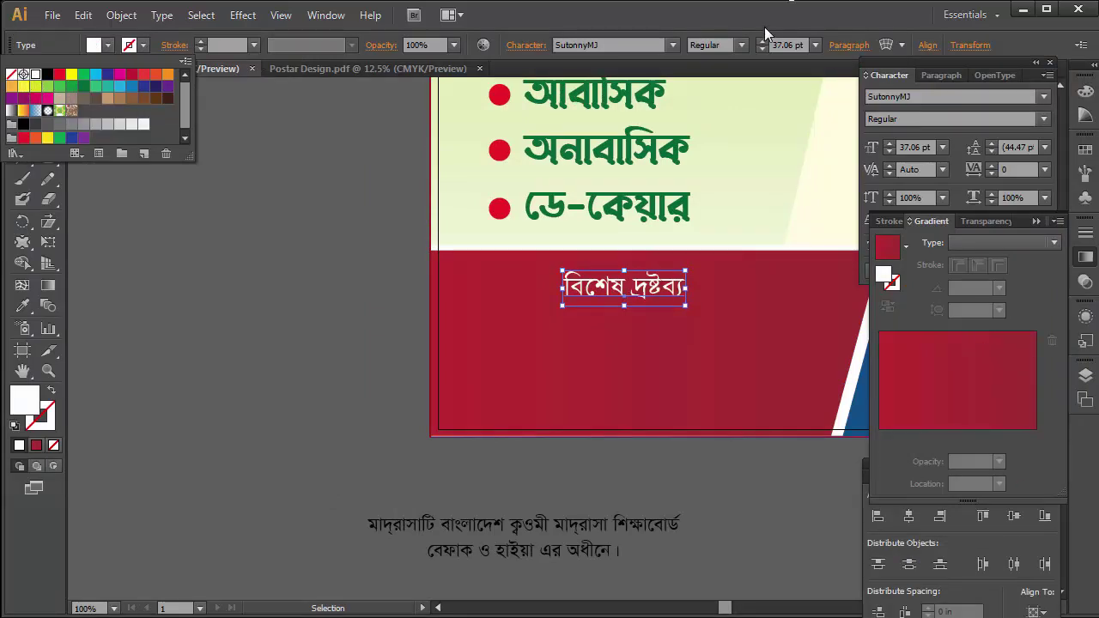
{"action": "left_click", "coordinate": [741, 45]}
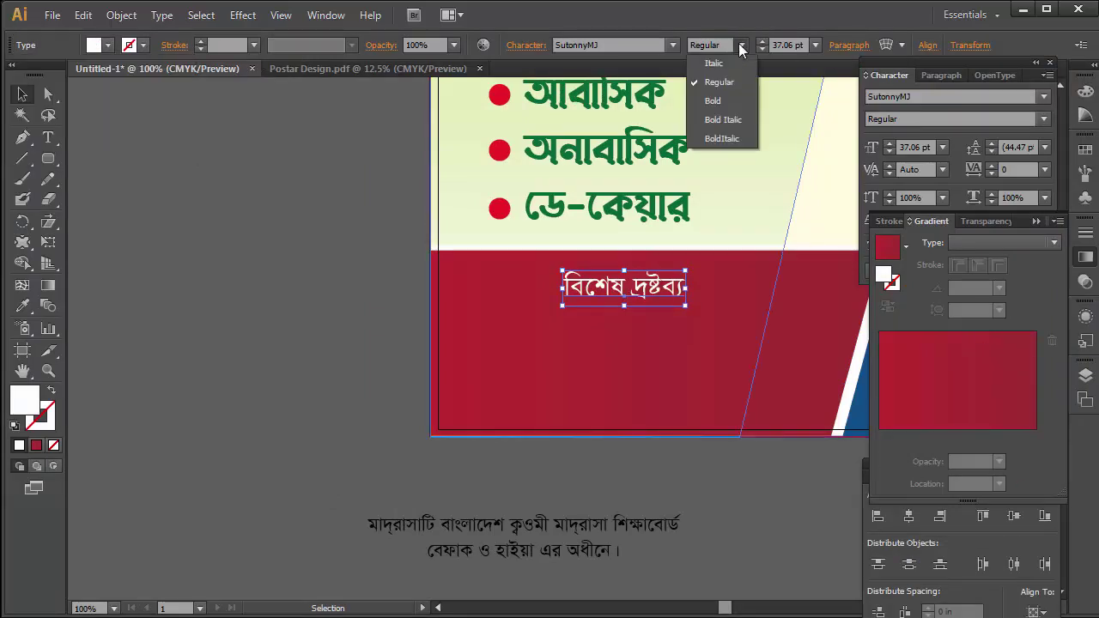
{"action": "left_click", "coordinate": [722, 103]}
{"action": "left_click_drag", "start_coordinate": [561, 549], "coordinate": [667, 357]}
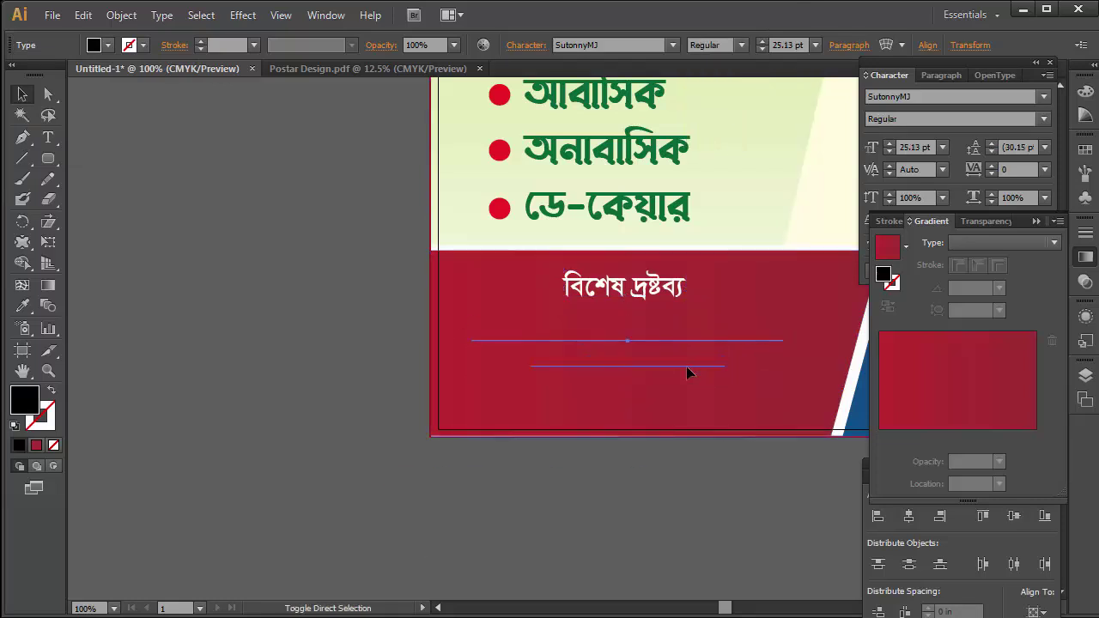
{"action": "right_click", "coordinate": [649, 336]}
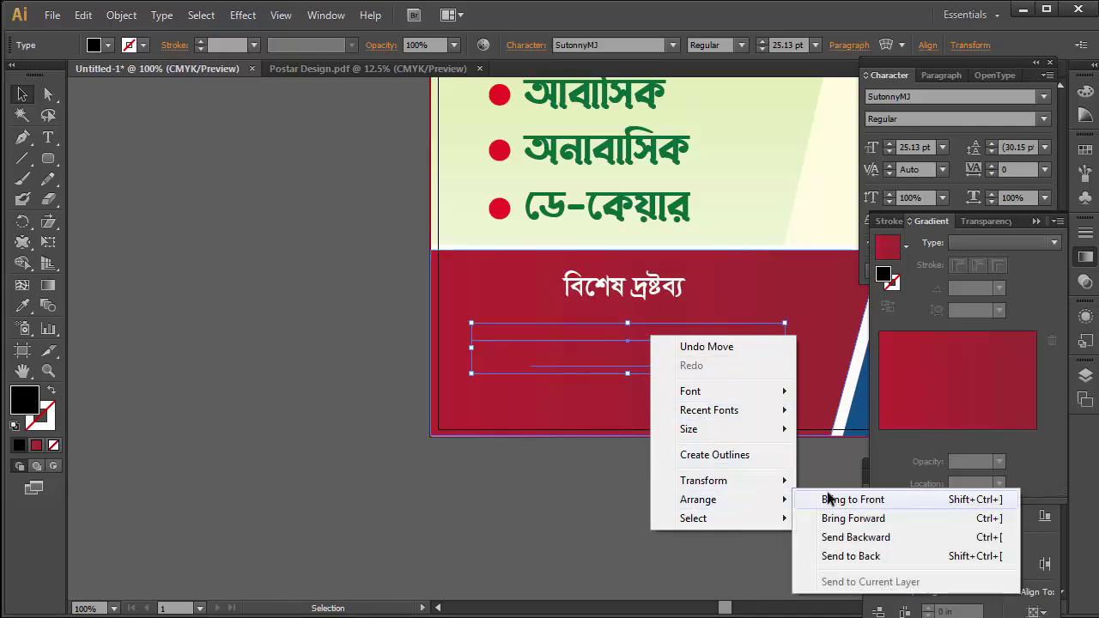
{"action": "left_click", "coordinate": [829, 498]}
Replace the note's garbled second line with বেফাক ও হাইয়া এর অধীনে। enlarged to about 43 pt.
{"action": "double_click", "coordinate": [538, 359]}
{"action": "left_click_drag", "start_coordinate": [527, 360], "coordinate": [725, 361]}
{"action": "key", "text": "BackSpace"}
{"action": "key", "text": "Escape"}
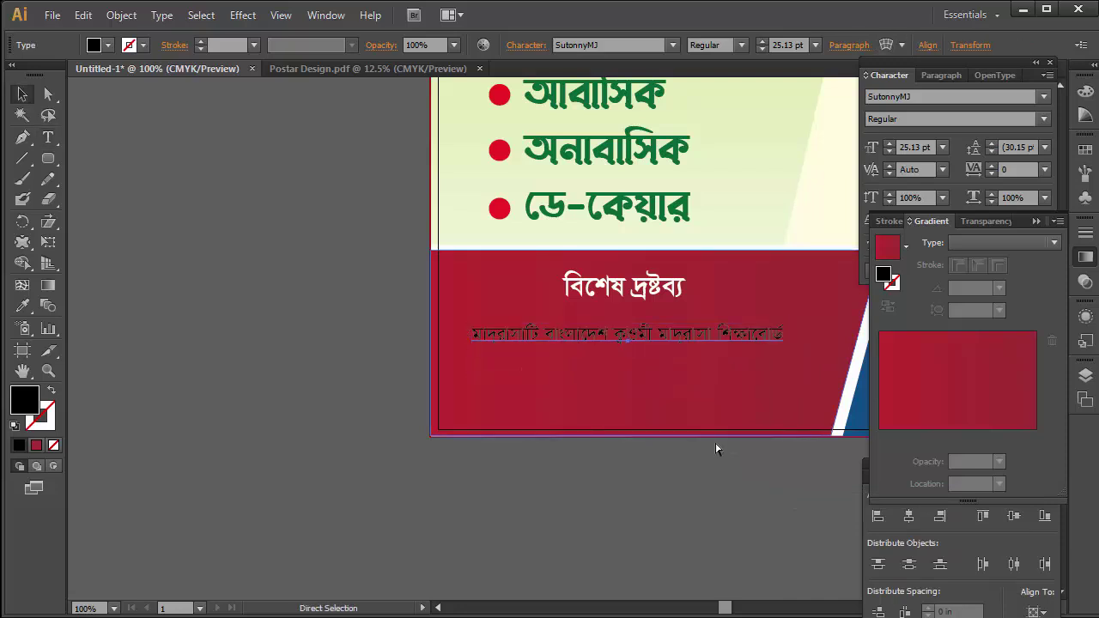
{"action": "key", "text": "ctrl+f"}
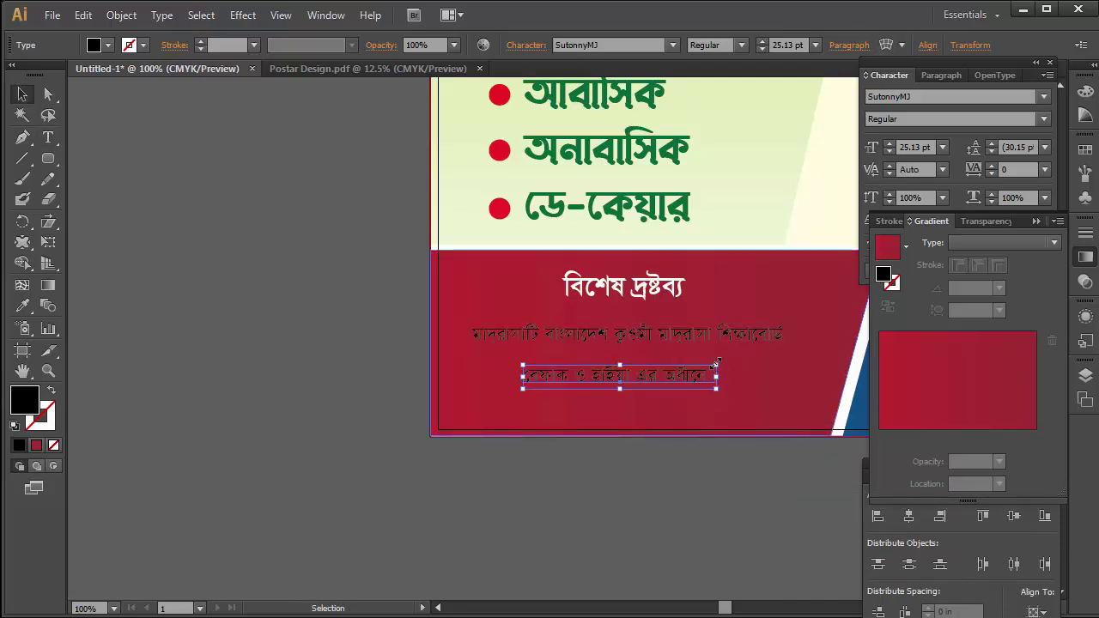
{"action": "left_click_drag", "start_coordinate": [715, 366], "coordinate": [785, 355]}
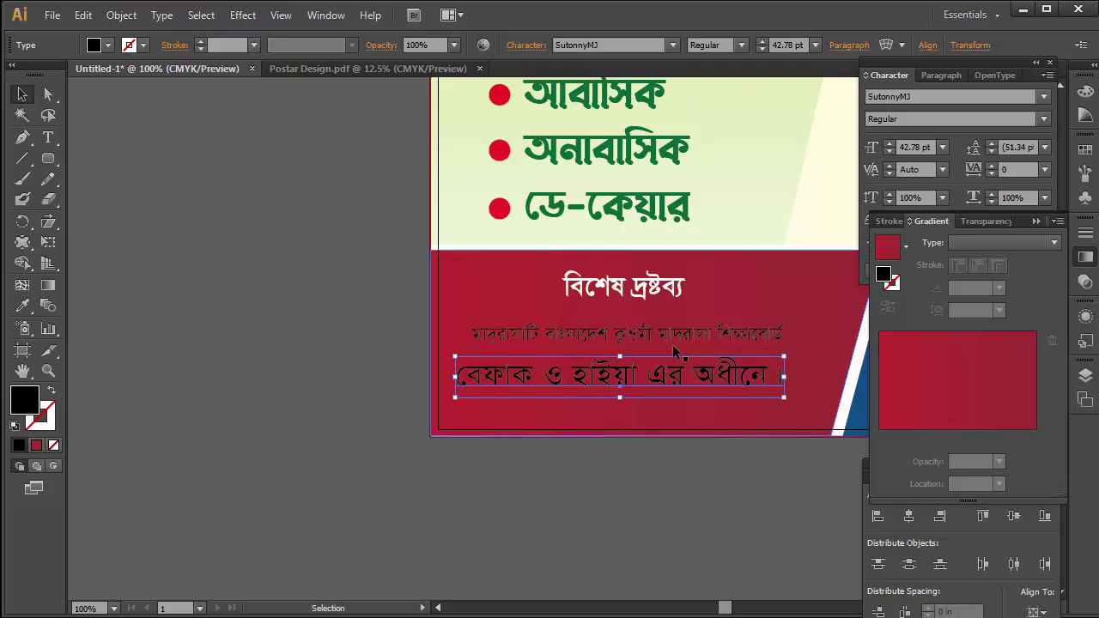
{"action": "left_click", "coordinate": [670, 460]}
Move the two notice lines up under the heading and stretch them slightly.
{"action": "key", "text": "Tab"}
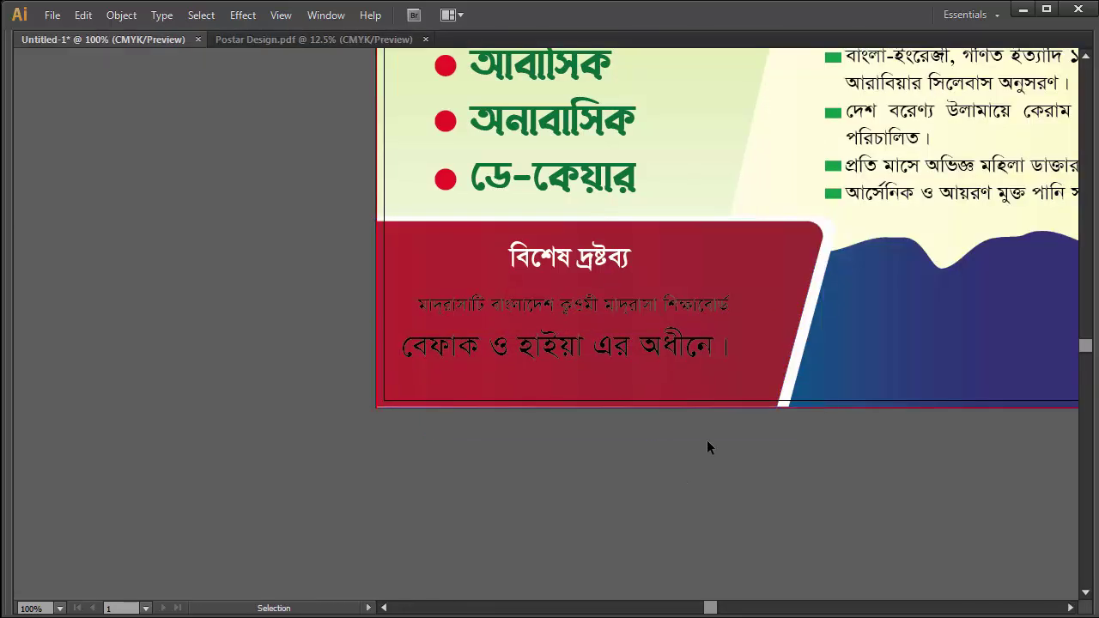
{"action": "left_click", "coordinate": [626, 296]}
{"action": "left_click", "coordinate": [625, 296]}
{"action": "left_click_drag", "start_coordinate": [636, 374], "coordinate": [636, 392]}
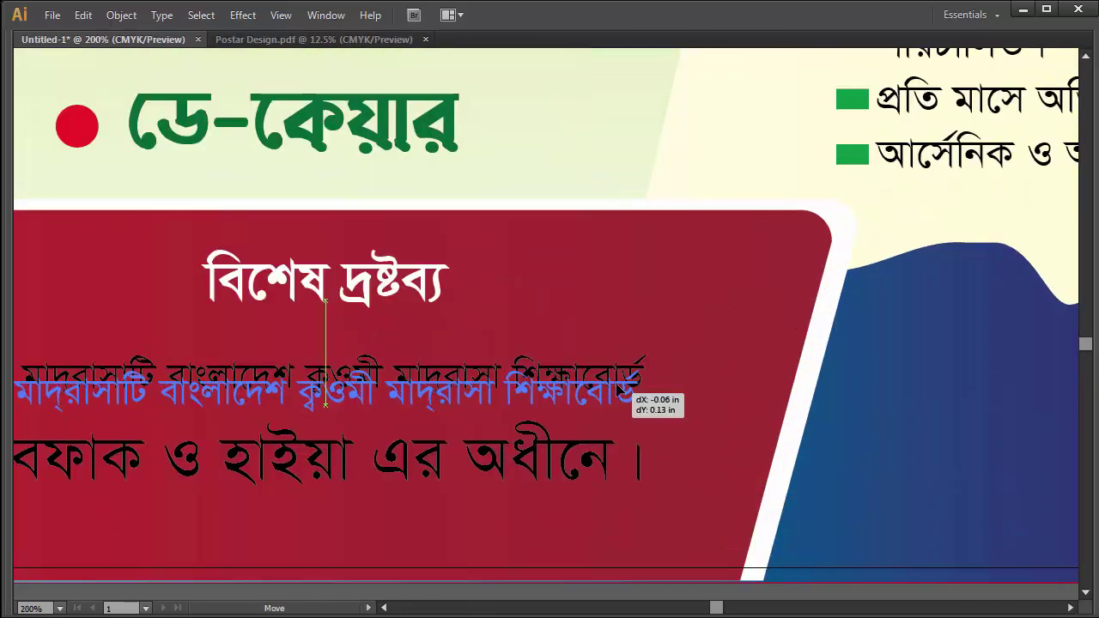
{"action": "left_click", "coordinate": [563, 475], "text": "shift"}
{"action": "left_click_drag", "start_coordinate": [563, 474], "coordinate": [589, 436]}
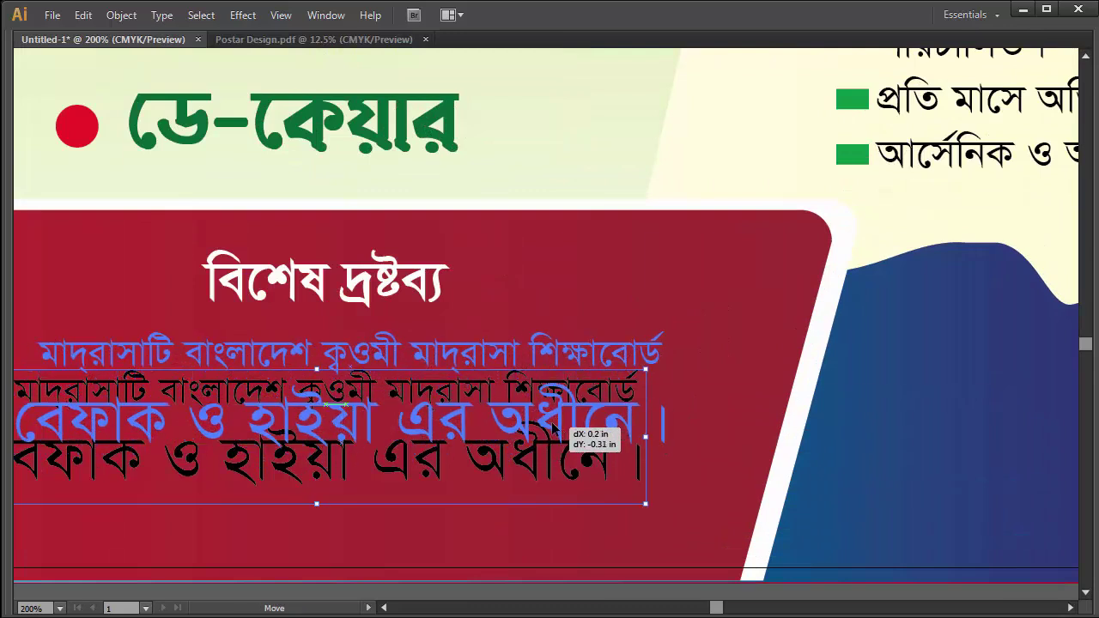
{"action": "left_click_drag", "start_coordinate": [343, 465], "coordinate": [351, 477]}
Shift the heading and notice lines slightly right, leaving just the two lines selected.
{"action": "key", "text": "ctrl+minus"}
{"action": "left_click_drag", "start_coordinate": [534, 386], "coordinate": [515, 449]}
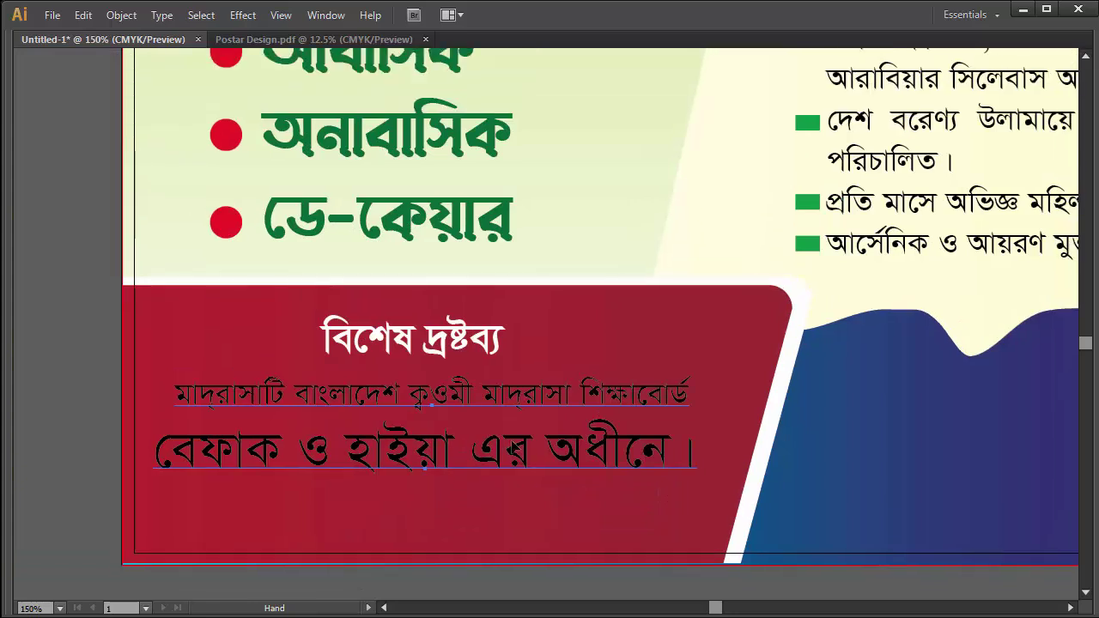
{"action": "left_click", "coordinate": [481, 350], "text": "shift"}
{"action": "left_click_drag", "start_coordinate": [505, 397], "coordinate": [517, 397]}
{"action": "left_click", "coordinate": [612, 591]}
{"action": "left_click", "coordinate": [429, 449]}
{"action": "left_click", "coordinate": [430, 393], "text": "shift"}
Make the two notice lines Bold with a CMYK Yellow fill.
{"action": "key", "text": "Tab"}
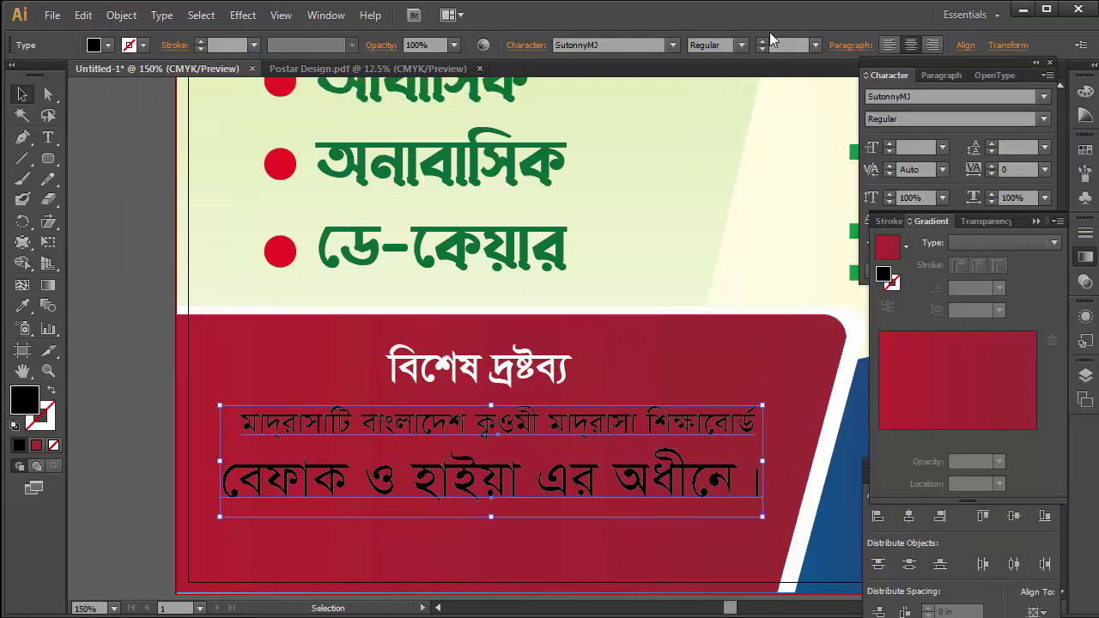
{"action": "left_click", "coordinate": [741, 45]}
{"action": "left_click", "coordinate": [715, 110]}
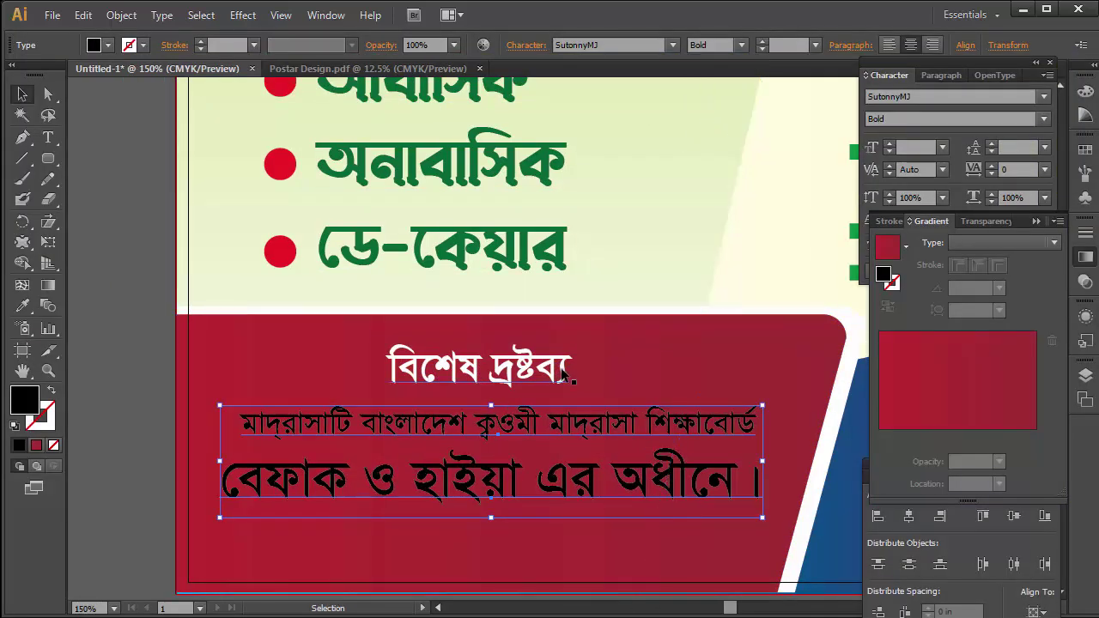
{"action": "left_click", "coordinate": [108, 45]}
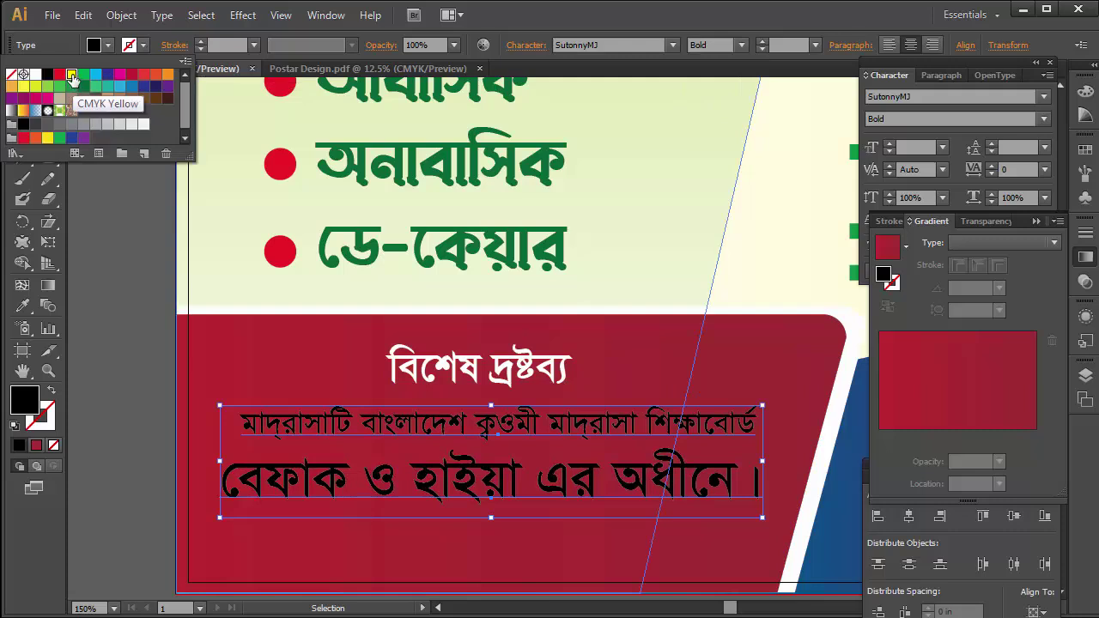
{"action": "left_click", "coordinate": [72, 76]}
{"action": "key", "text": "Escape"}
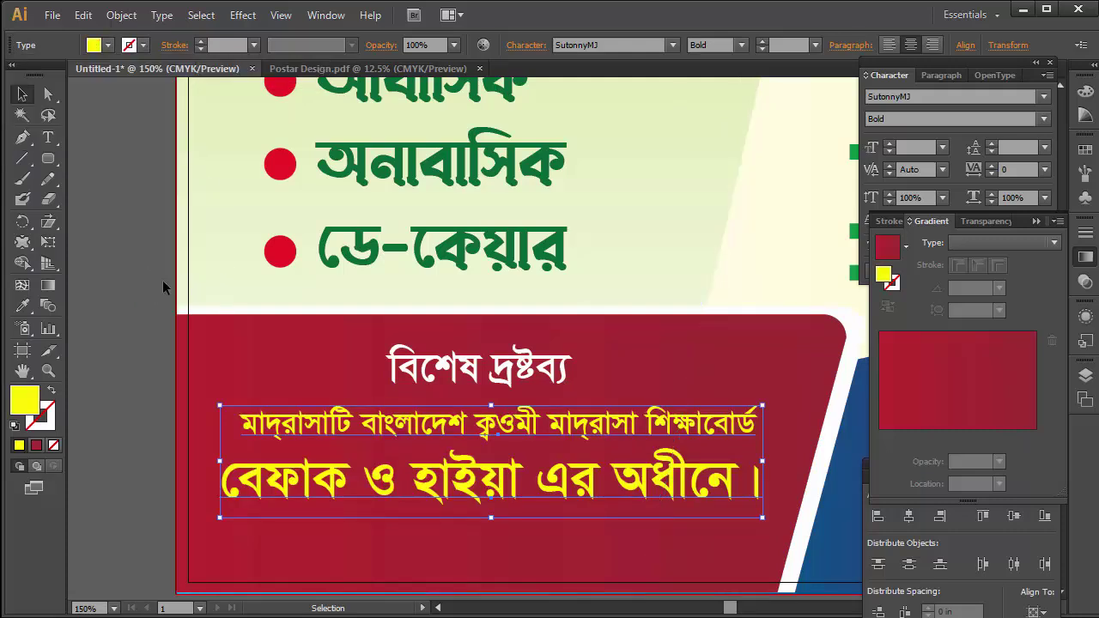
{"action": "key", "text": "Tab"}
Enlarge the heading বিশেষ দ্রষ্টব্য from its centre.
{"action": "left_click", "coordinate": [515, 339]}
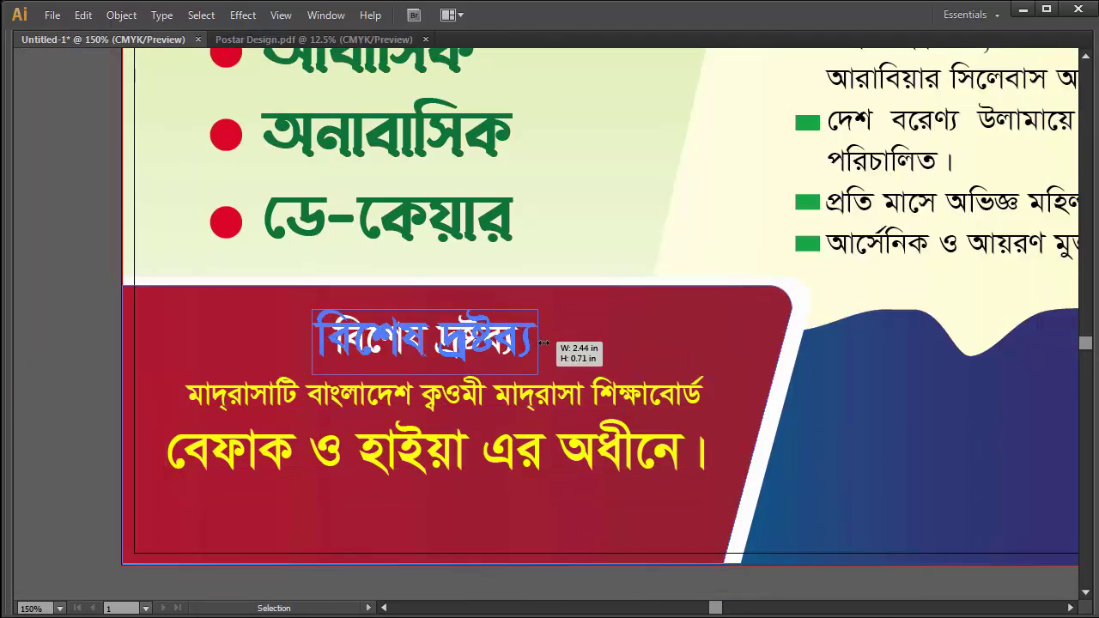
{"action": "left_click_drag", "start_coordinate": [526, 342], "coordinate": [558, 337]}
{"action": "left_click", "coordinate": [582, 325], "text": "alt"}
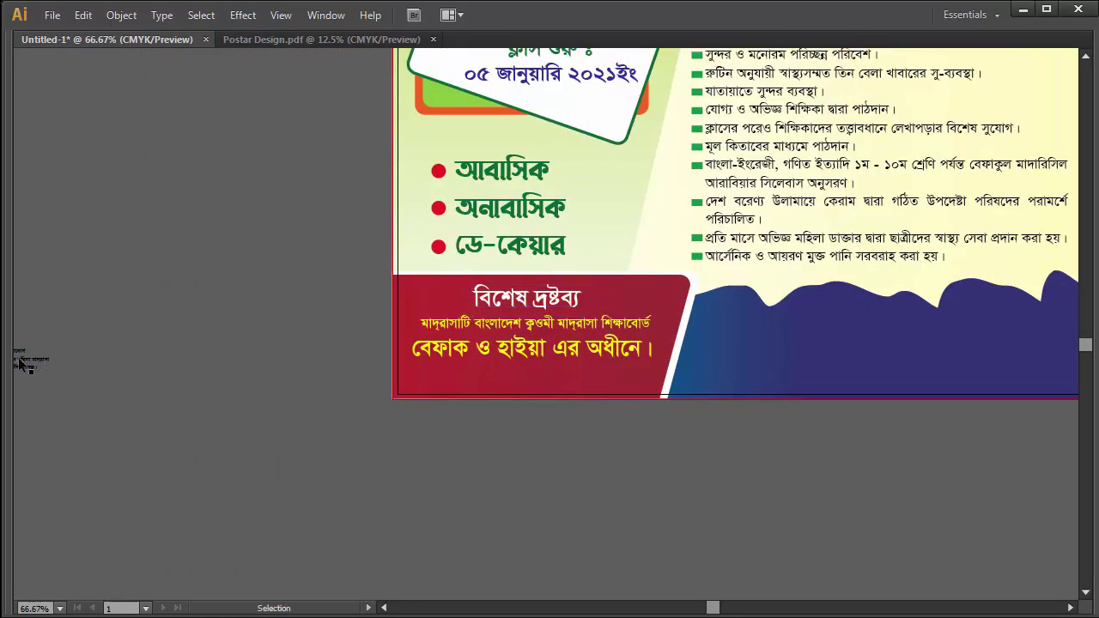
Park the contact text below the poster and zoom out to view the whole poster.
{"action": "left_click_drag", "start_coordinate": [19, 364], "coordinate": [894, 425]}
{"action": "key", "text": "ctrl+minus"}
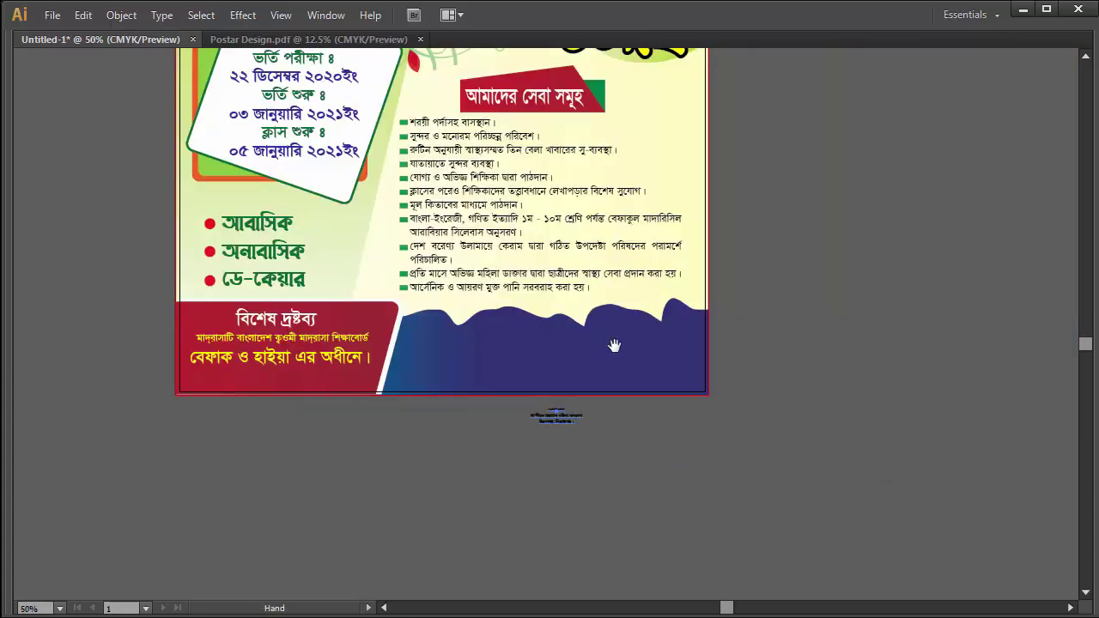
{"action": "left_click_drag", "start_coordinate": [614, 346], "coordinate": [600, 347]}
{"action": "left_click", "coordinate": [621, 316]}
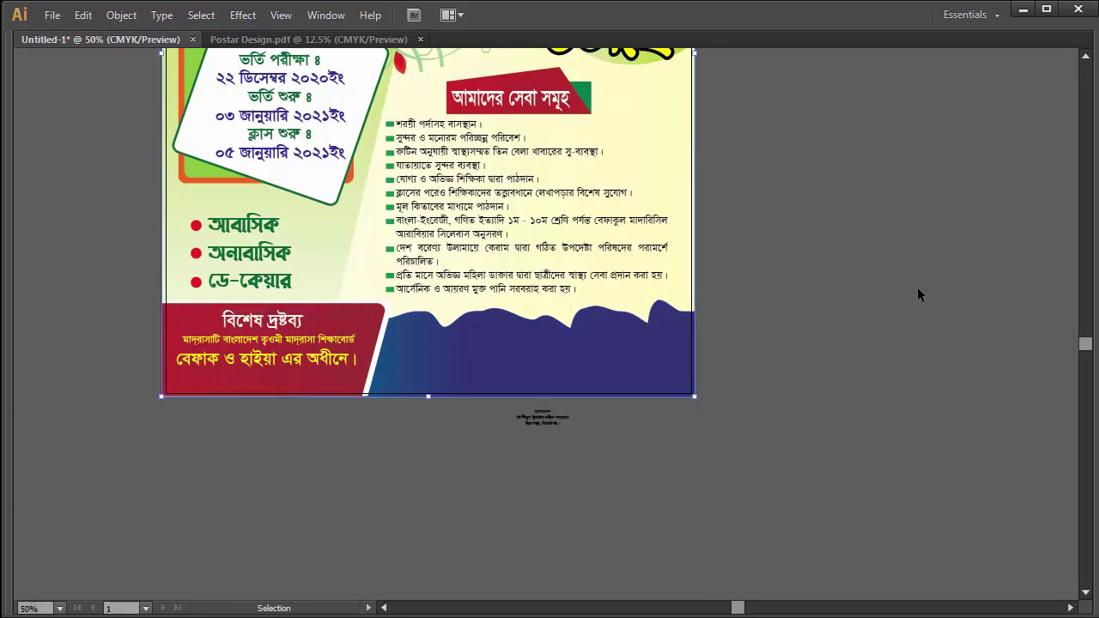
{"action": "key", "text": "ctrl+minus"}
{"action": "left_click_drag", "start_coordinate": [442, 285], "coordinate": [455, 382]}
{"action": "left_click_drag", "start_coordinate": [601, 404], "coordinate": [468, 293]}
{"action": "left_click_drag", "start_coordinate": [443, 185], "coordinate": [460, 412]}
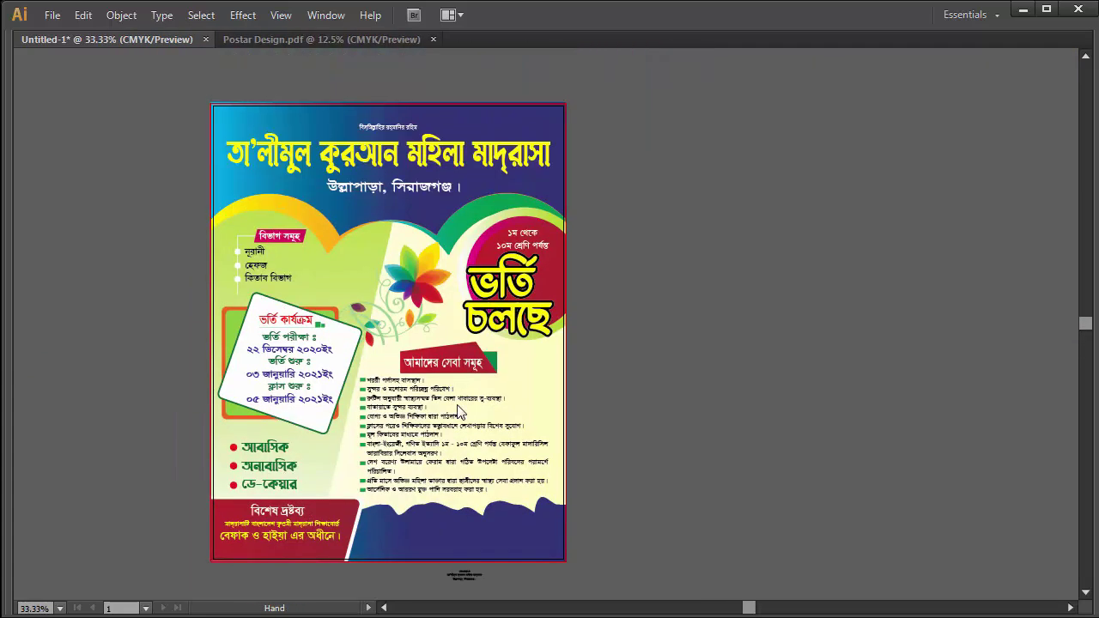
{"action": "scroll", "coordinate": [460, 412], "scroll_direction": "down", "scroll_amount": 2}
{"action": "left_click_drag", "start_coordinate": [381, 430], "coordinate": [550, 508]}
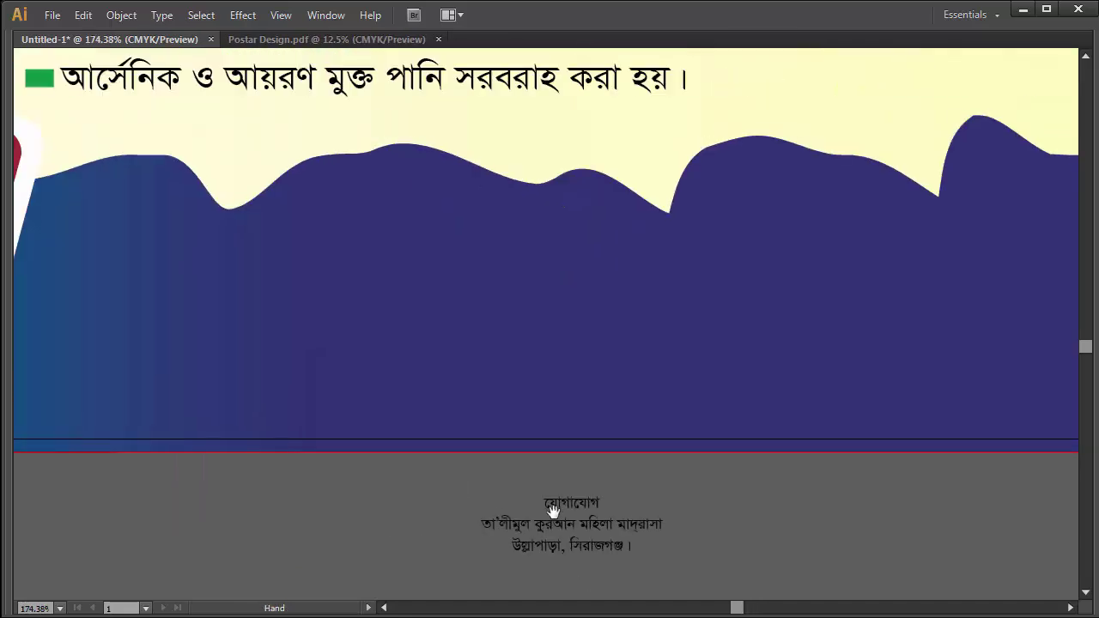
Scale up the contact text, move it onto the blue wave, and bring it to front.
{"action": "left_click", "coordinate": [600, 539]}
{"action": "left_click_drag", "start_coordinate": [668, 497], "coordinate": [838, 439]}
{"action": "mouse_move", "coordinate": [636, 562]}
{"action": "left_mouse_down"}
{"action": "mouse_move", "coordinate": [619, 352]}
{"action": "mouse_move", "coordinate": [670, 348]}
{"action": "left_mouse_up"}
{"action": "right_click", "coordinate": [599, 315]}
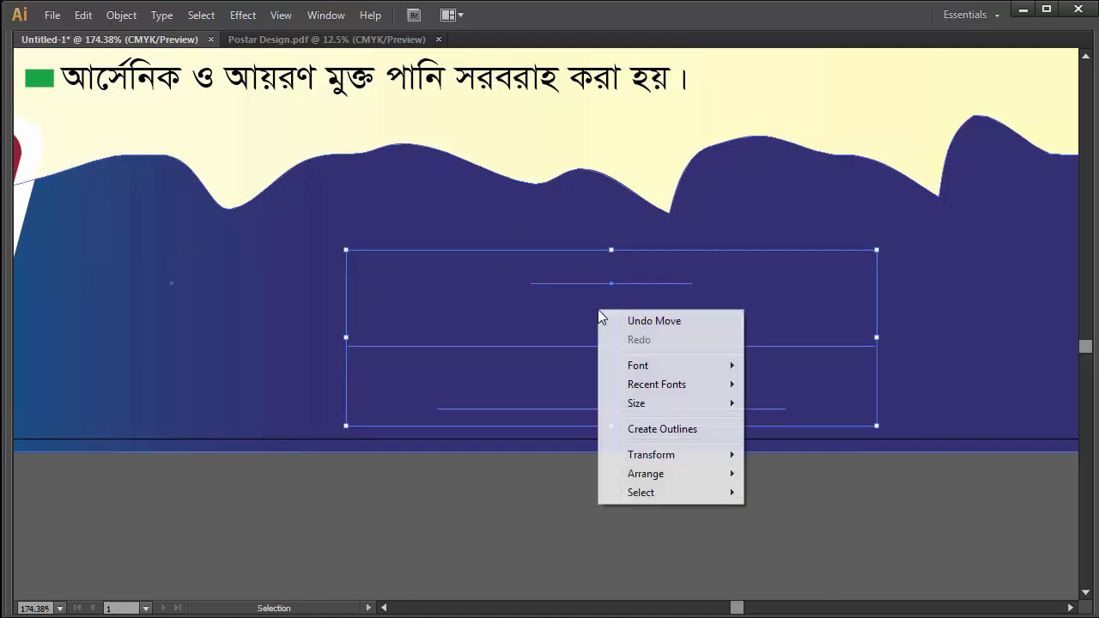
{"action": "mouse_move", "coordinate": [646, 474]}
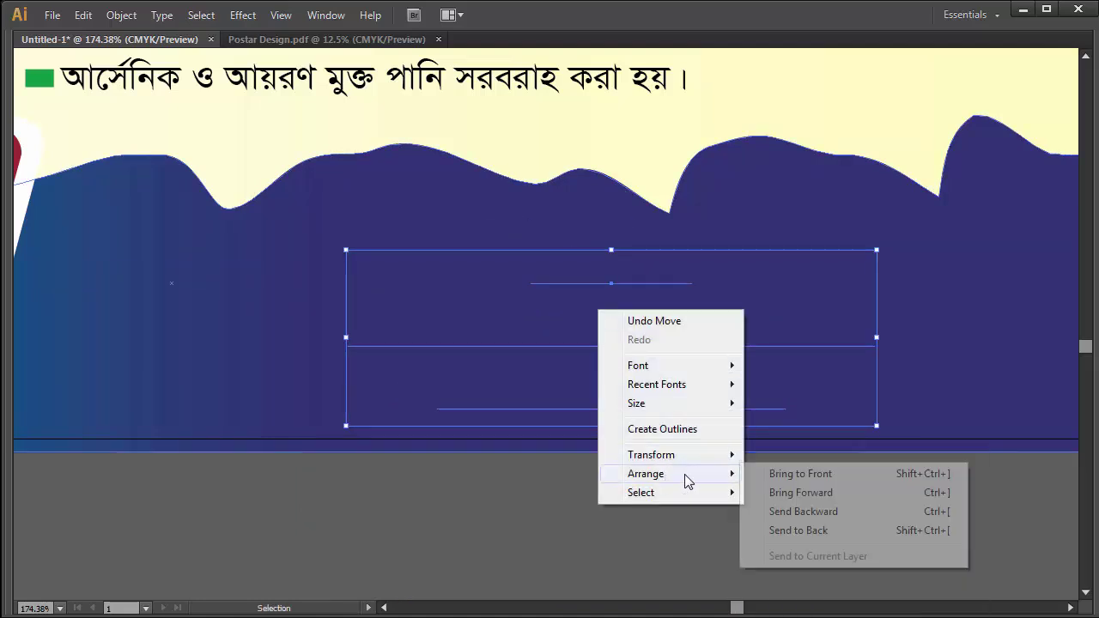
{"action": "left_click", "coordinate": [799, 474]}
Make the contact text Bold with a White fill.
{"action": "key", "text": "Tab"}
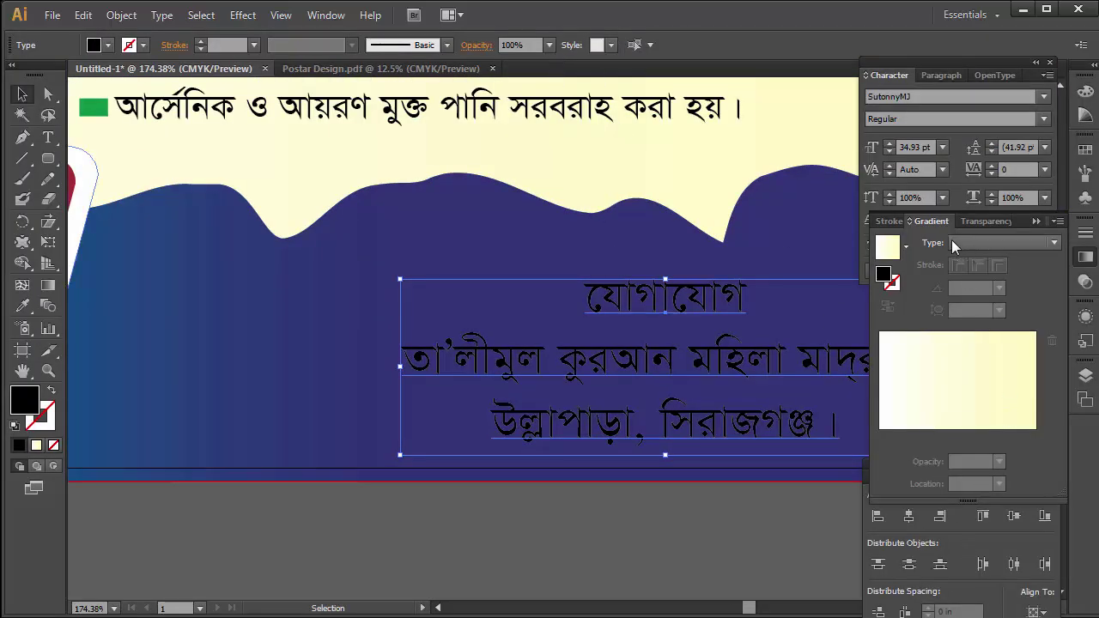
{"action": "left_click", "coordinate": [1043, 118]}
{"action": "left_click", "coordinate": [925, 179]}
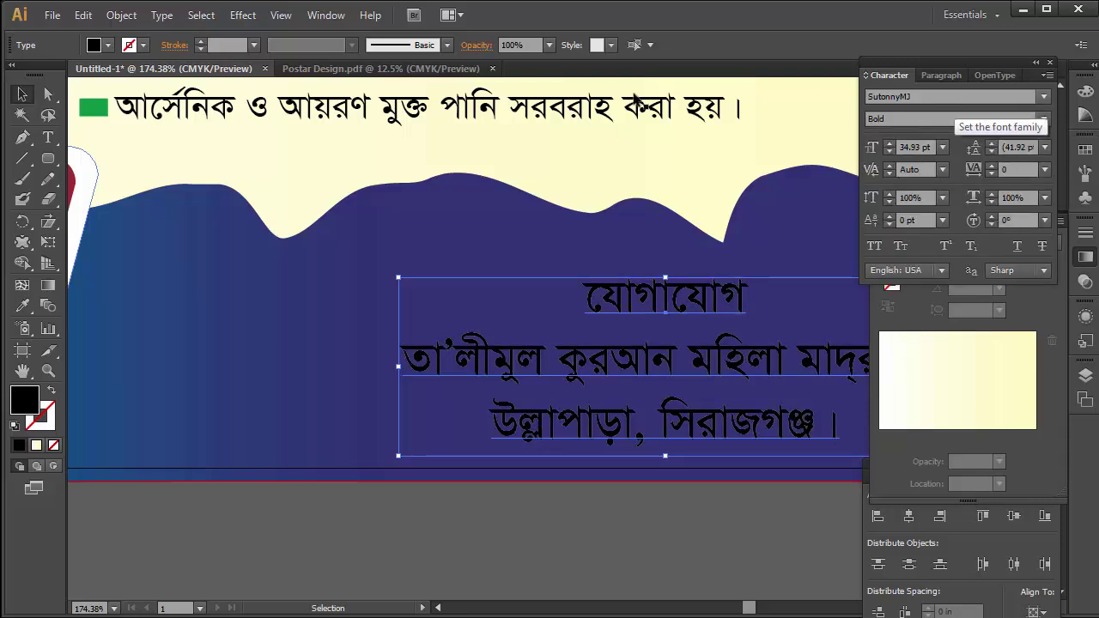
{"action": "left_click", "coordinate": [109, 46]}
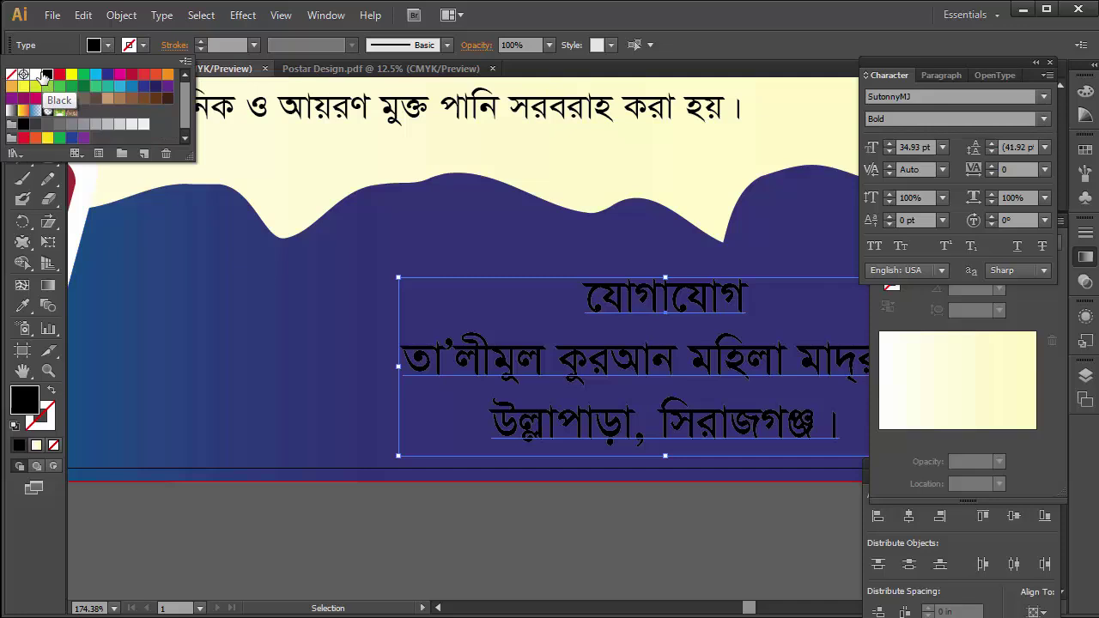
{"action": "left_click", "coordinate": [36, 74]}
{"action": "key", "text": "Escape"}
Enlarge the contact text to 45.82 pt and tighten its leading to 44 pt.
{"action": "key", "text": "ctrl+minus"}
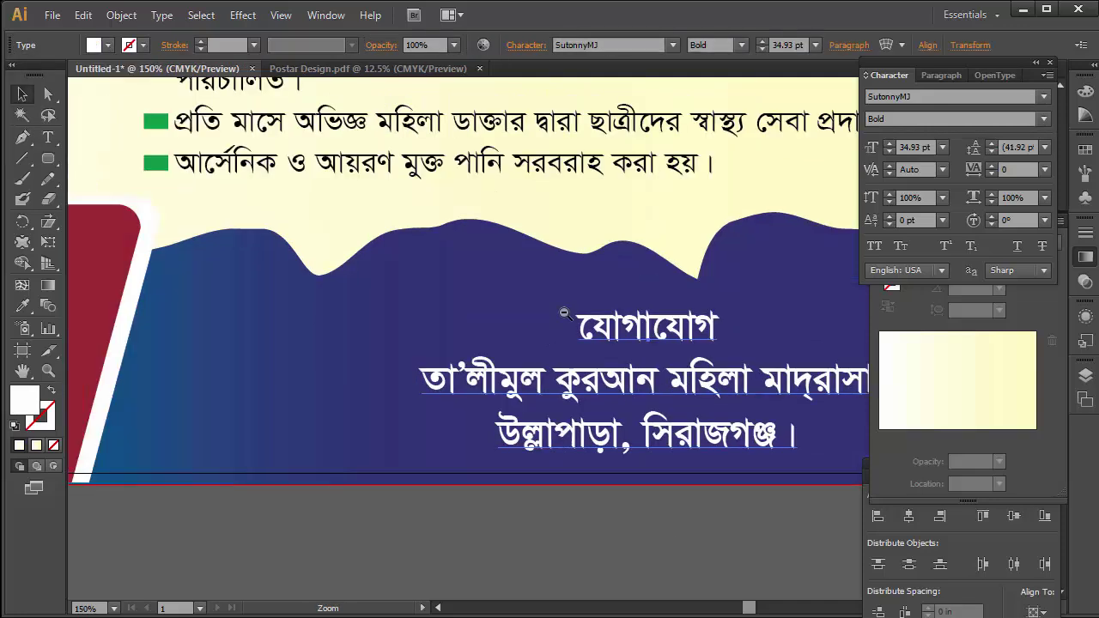
{"action": "key", "text": "ctrl+minus"}
{"action": "key", "text": "ctrl+minus"}
{"action": "left_click_drag", "start_coordinate": [606, 391], "coordinate": [593, 386]}
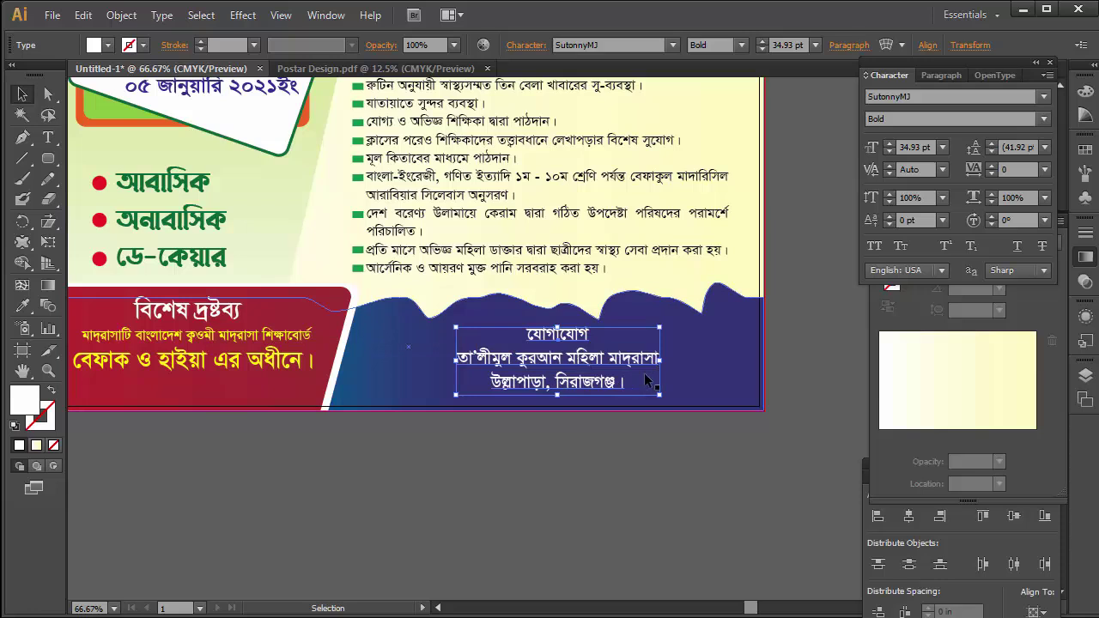
{"action": "left_click_drag", "start_coordinate": [660, 361], "coordinate": [691, 361]}
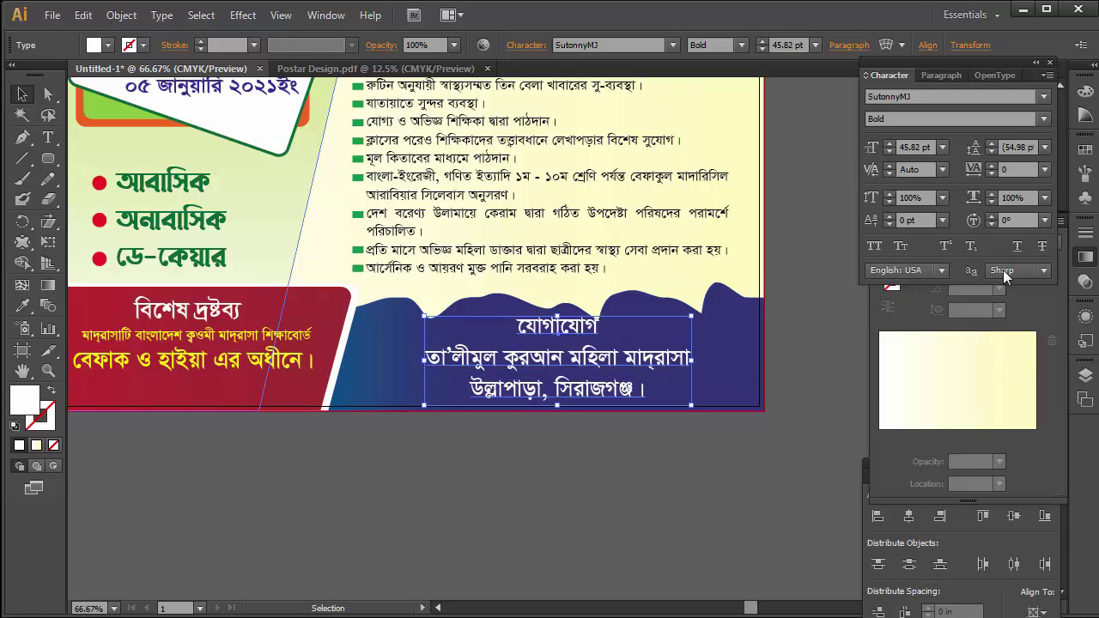
{"action": "left_click", "coordinate": [992, 152]}
{"action": "left_click", "coordinate": [992, 151]}
{"action": "left_click", "coordinate": [992, 151]}
{"action": "left_click", "coordinate": [992, 151]}
{"action": "left_click", "coordinate": [992, 152]}
{"action": "left_click", "coordinate": [992, 151]}
Reposition the contact block on the wave and deselect to review it.
{"action": "left_click_drag", "start_coordinate": [546, 380], "coordinate": [525, 387]}
{"action": "double_click", "coordinate": [509, 333]}
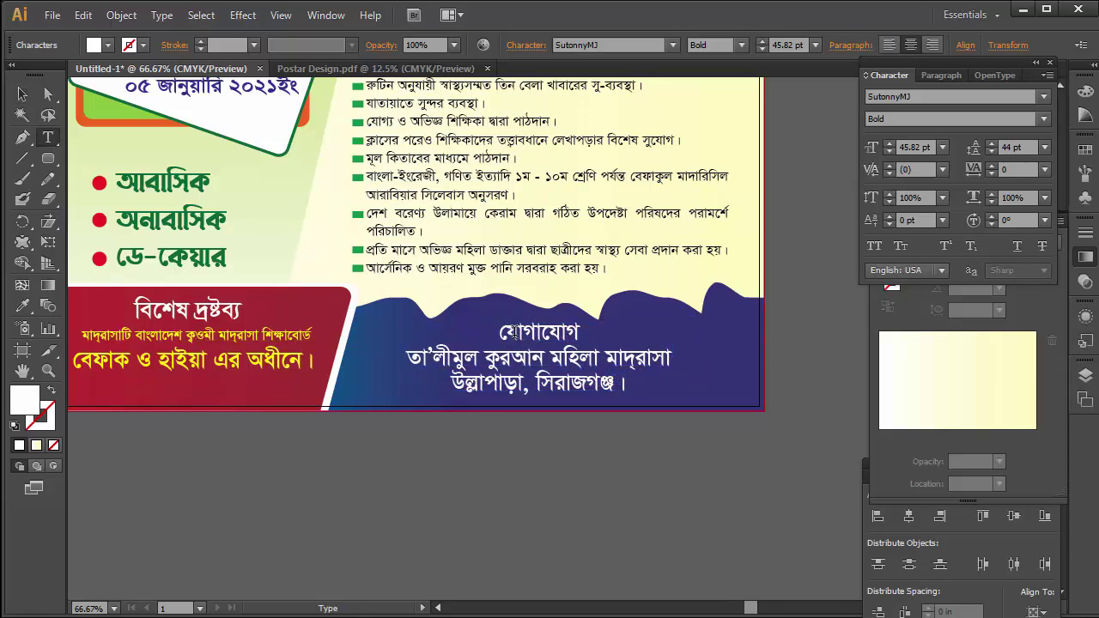
{"action": "key", "text": "Escape"}
{"action": "left_click", "coordinate": [584, 425]}
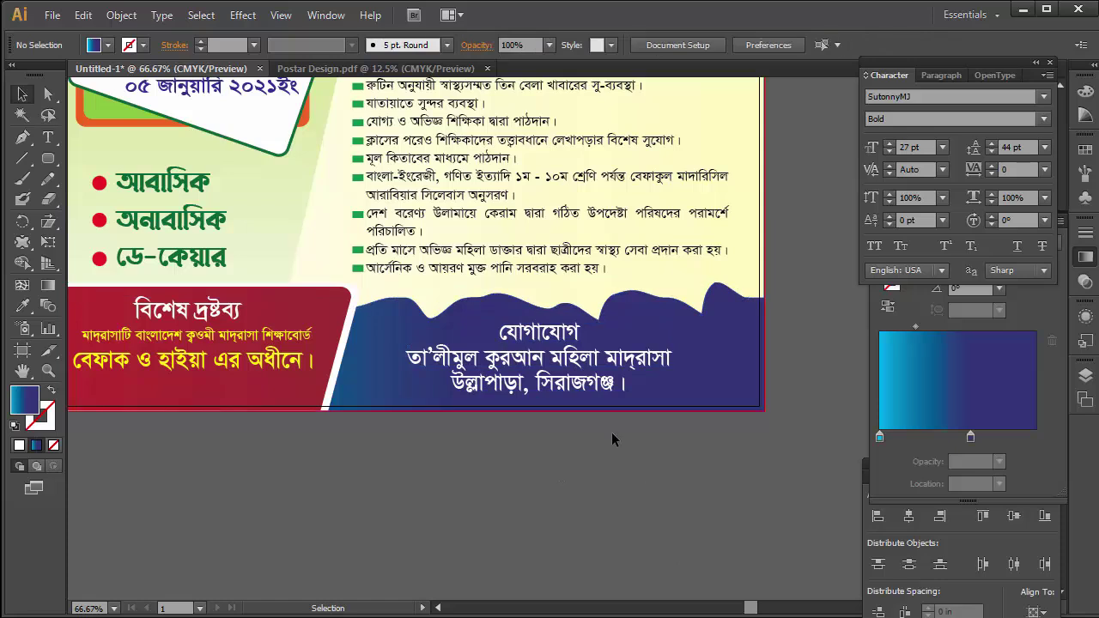
{"action": "left_click", "coordinate": [492, 305], "text": "alt"}
{"action": "left_click", "coordinate": [493, 305], "text": "alt"}
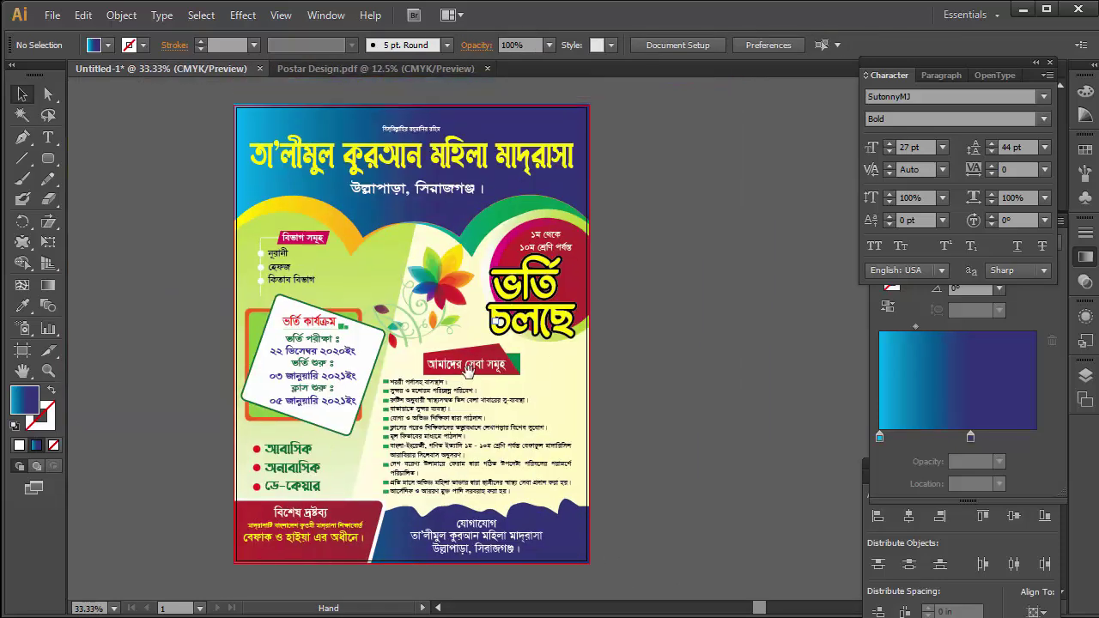
{"action": "left_click_drag", "start_coordinate": [494, 244], "coordinate": [496, 290]}
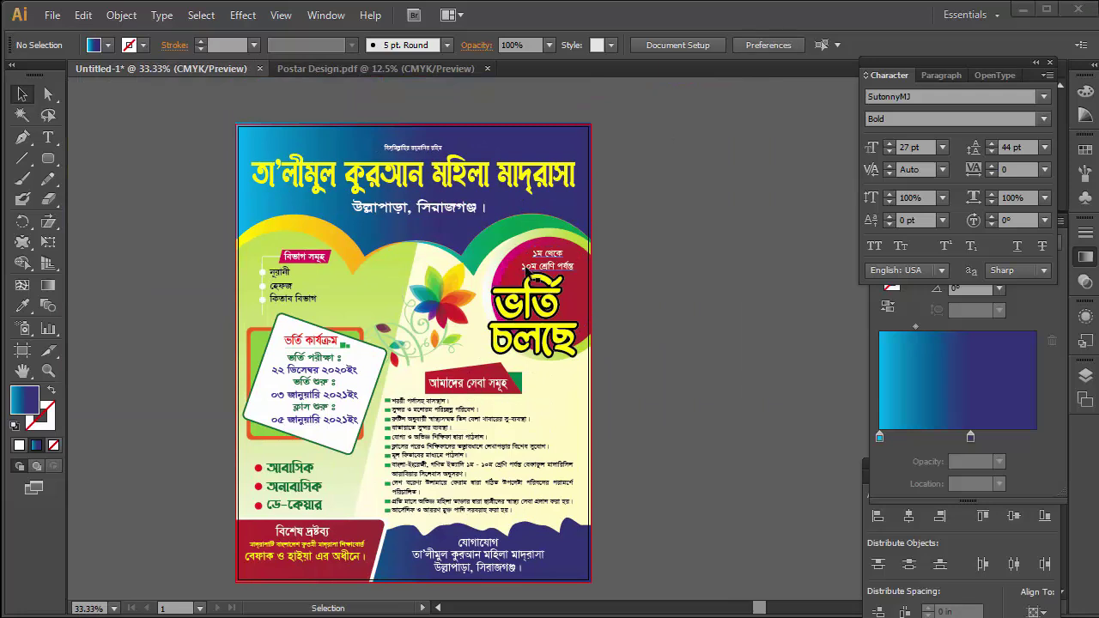